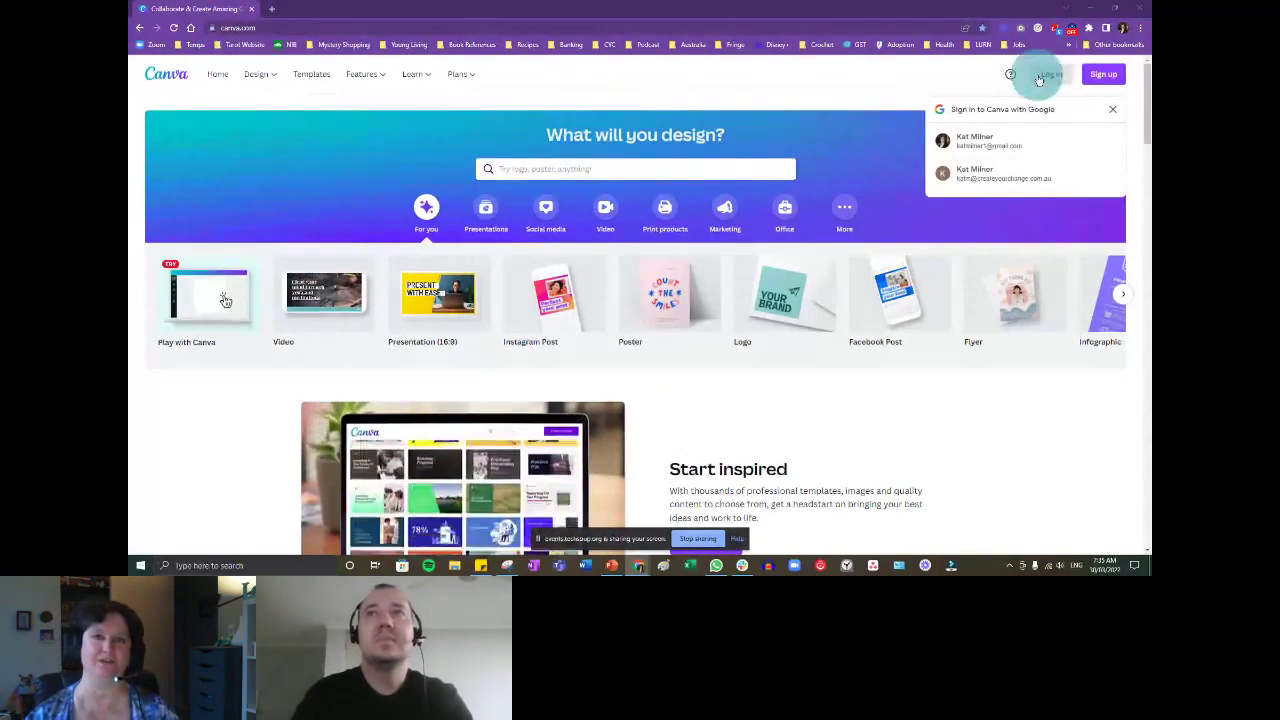
Sign in to Canva with the second listed Google account and dismiss the Canva Pro trial offer.
click(987, 176)
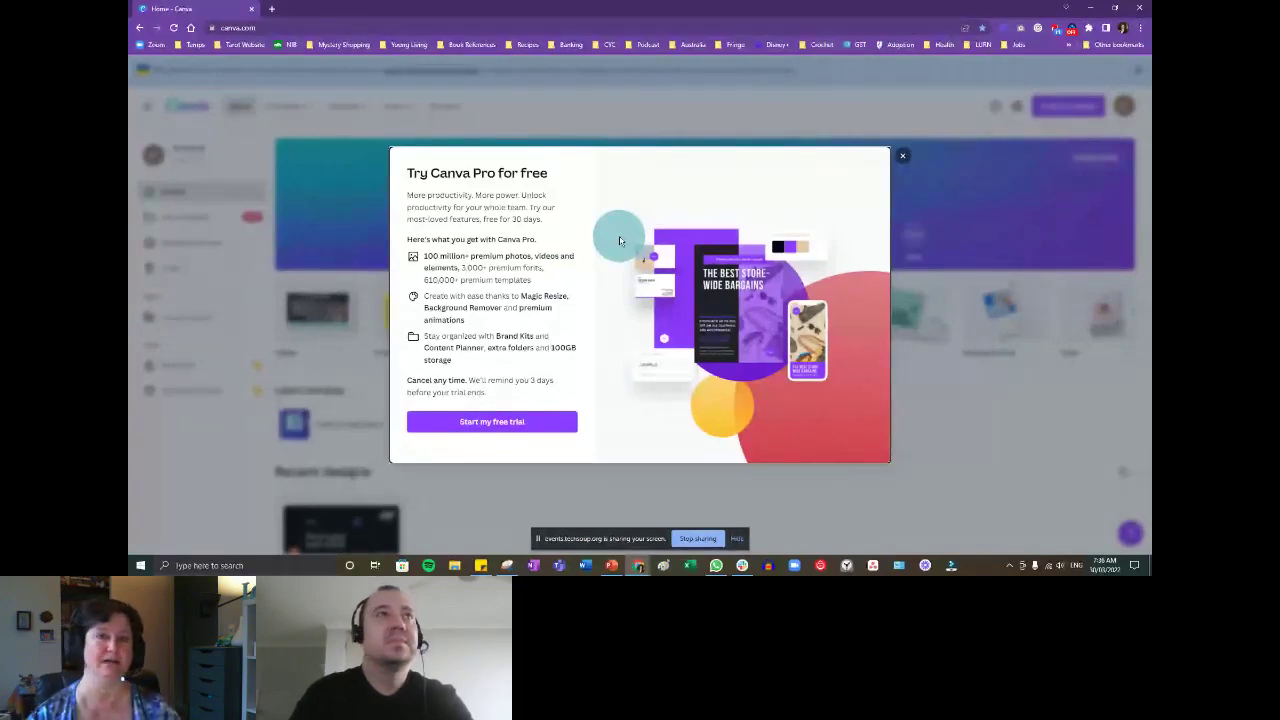
click(902, 155)
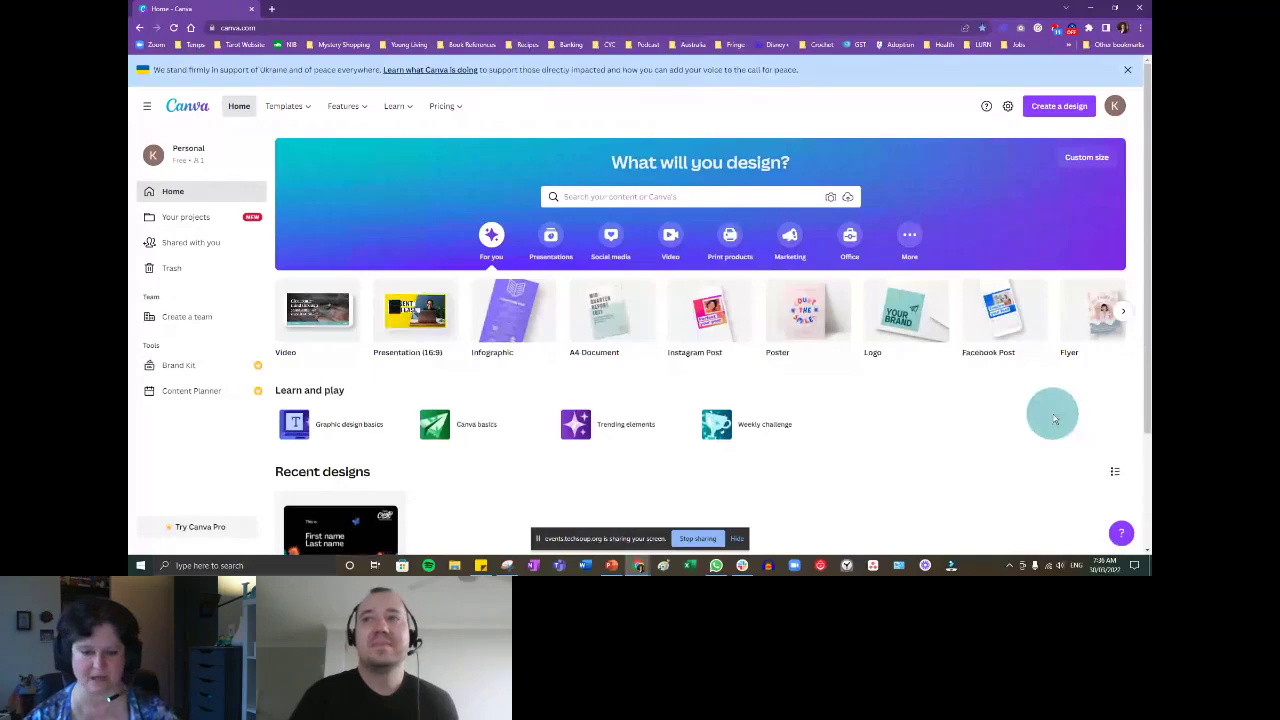
mouse_move(777, 330)
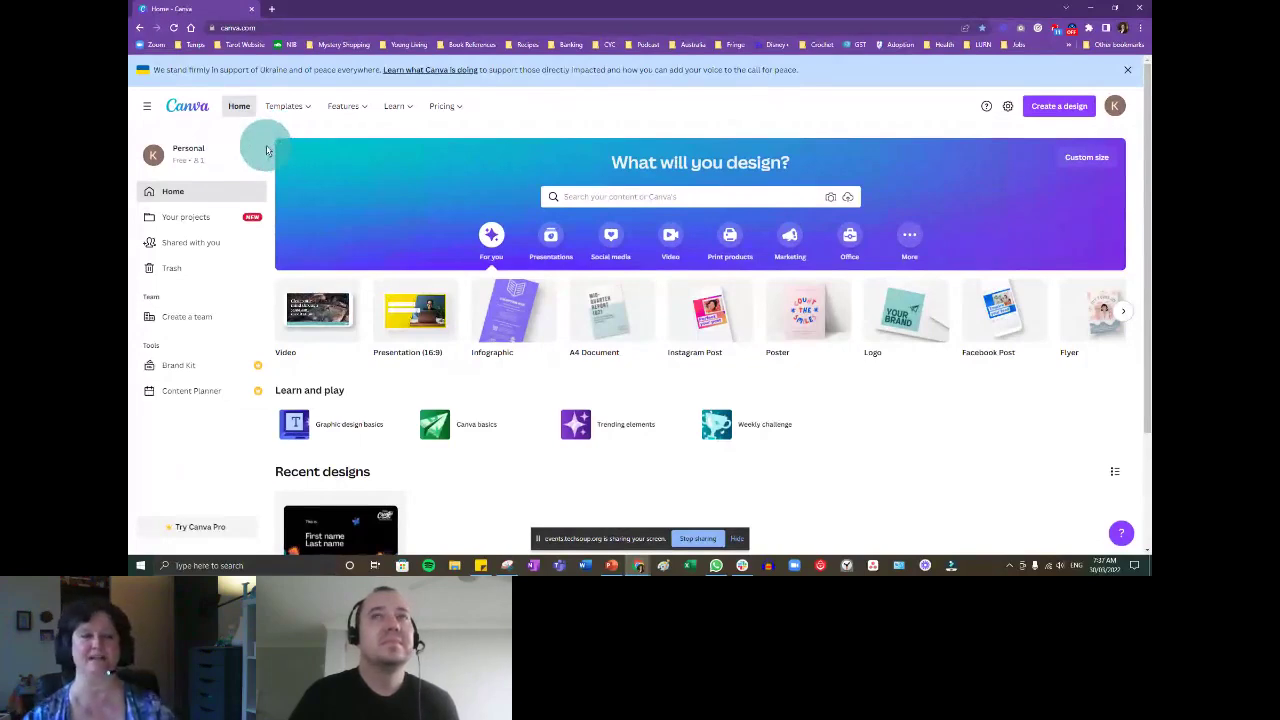
mouse_move(306, 106)
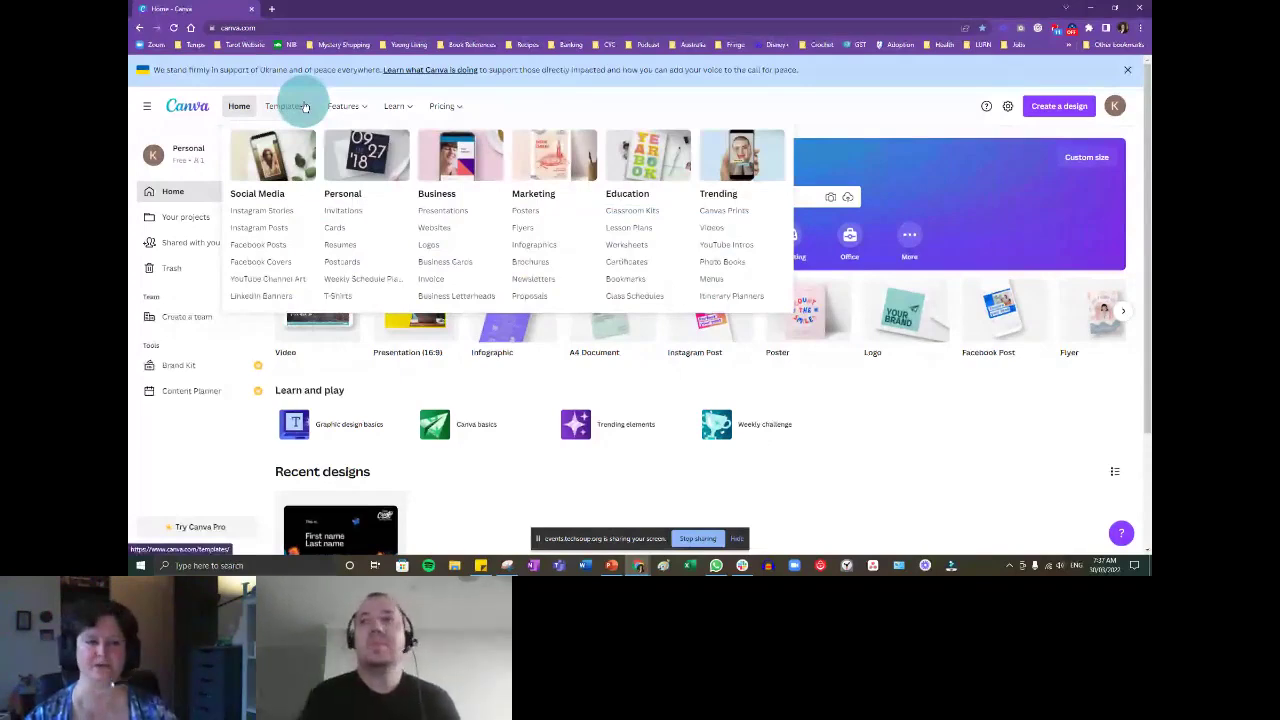
mouse_move(351, 106)
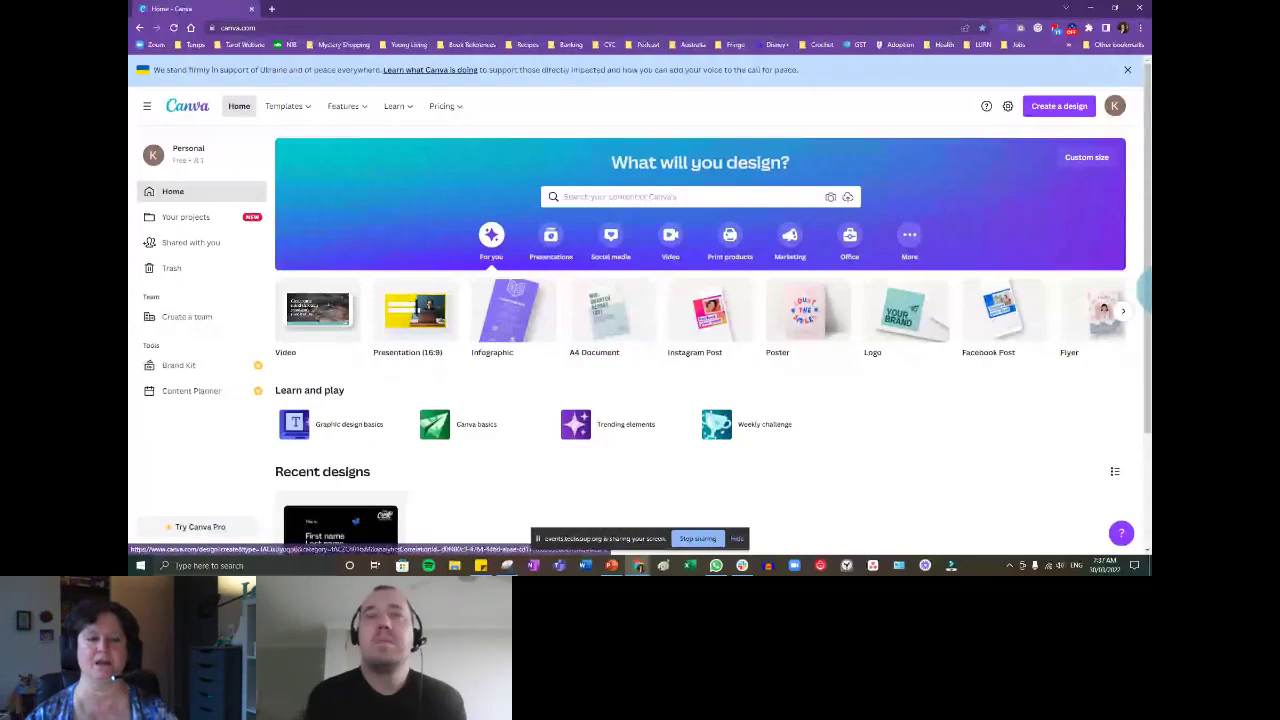
scroll(329, 445, down, 2)
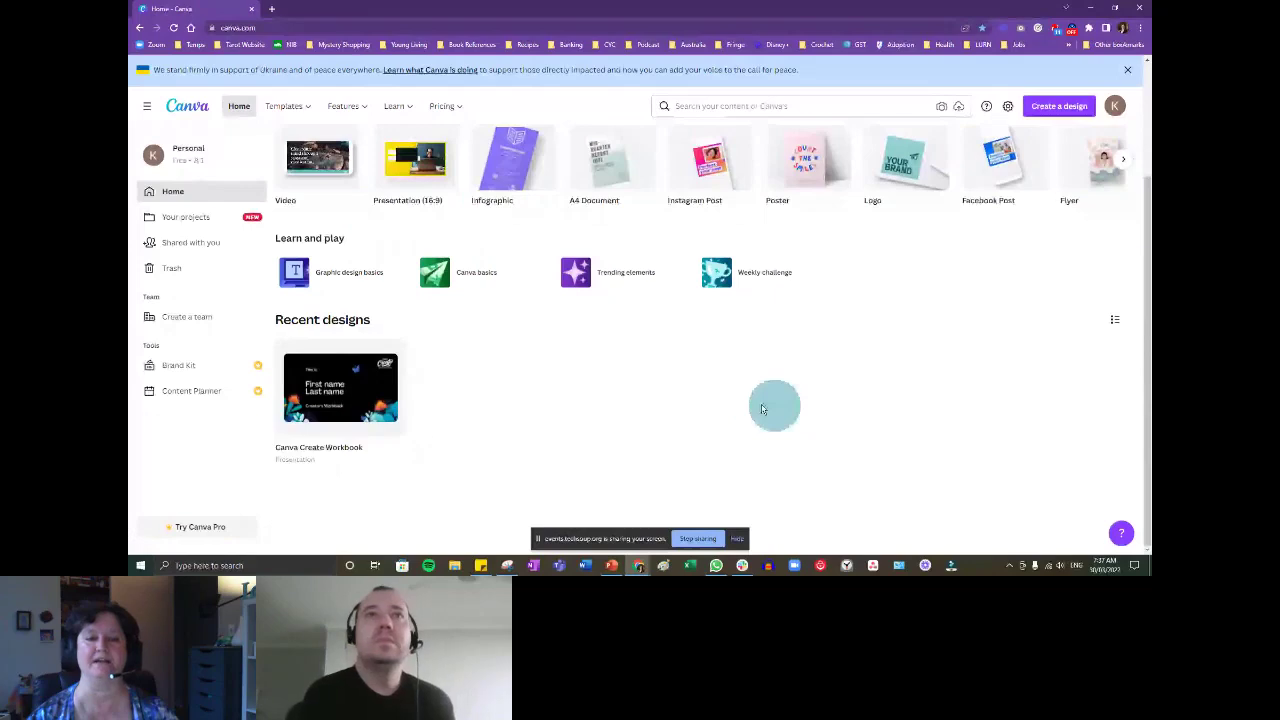
scroll(761, 408, up, 3)
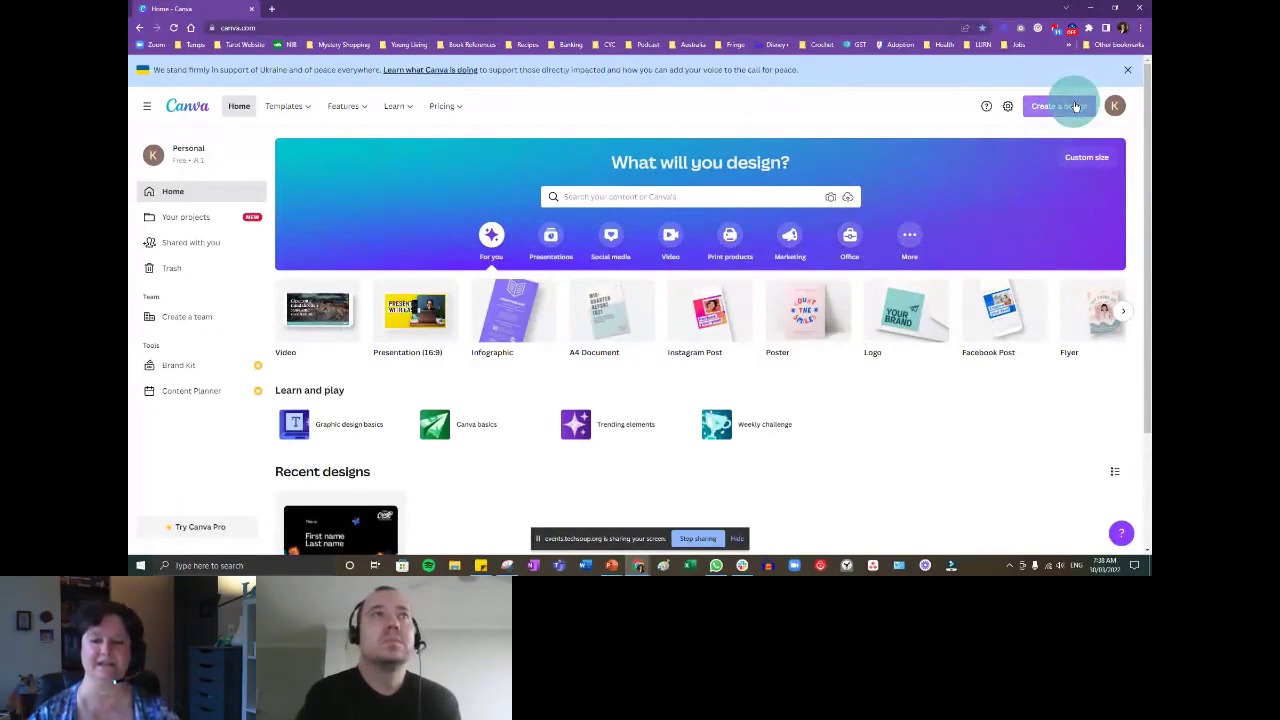
Open the Facebook Posts templates and filter them by Simple style, Post theme and Free price.
mouse_move(288, 104)
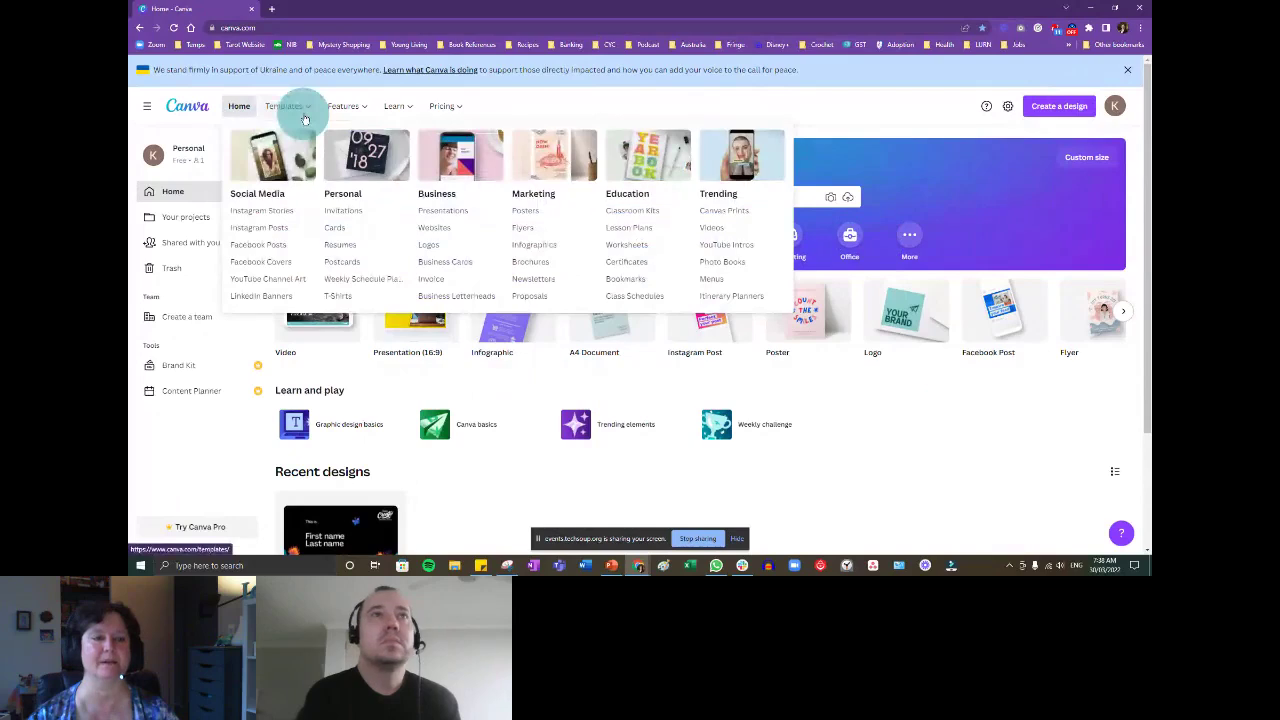
click(276, 248)
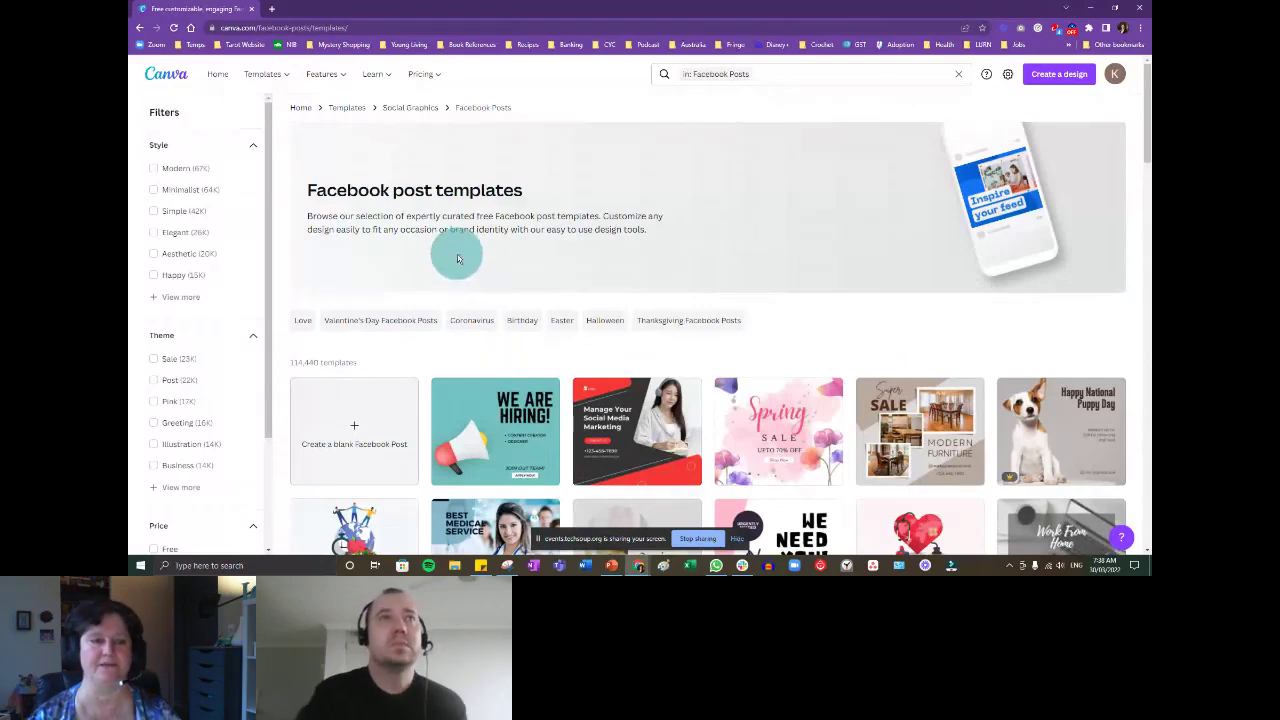
click(155, 213)
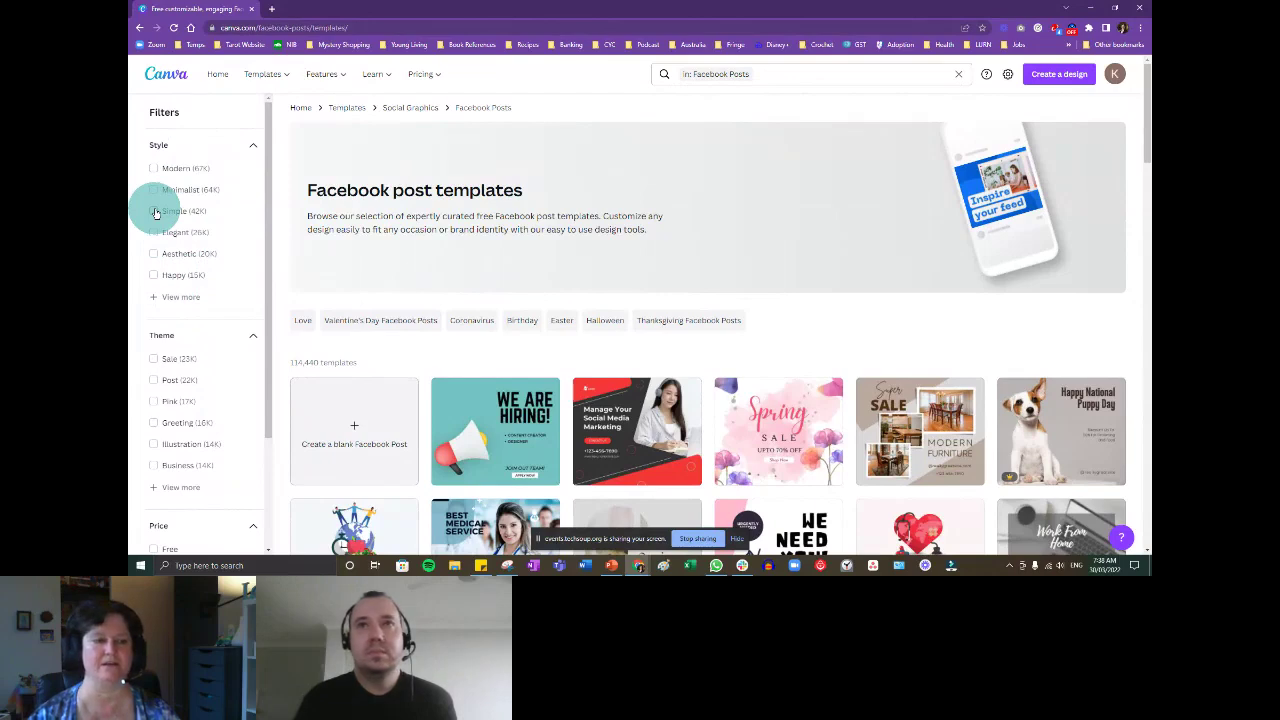
scroll(177, 371, down, 2)
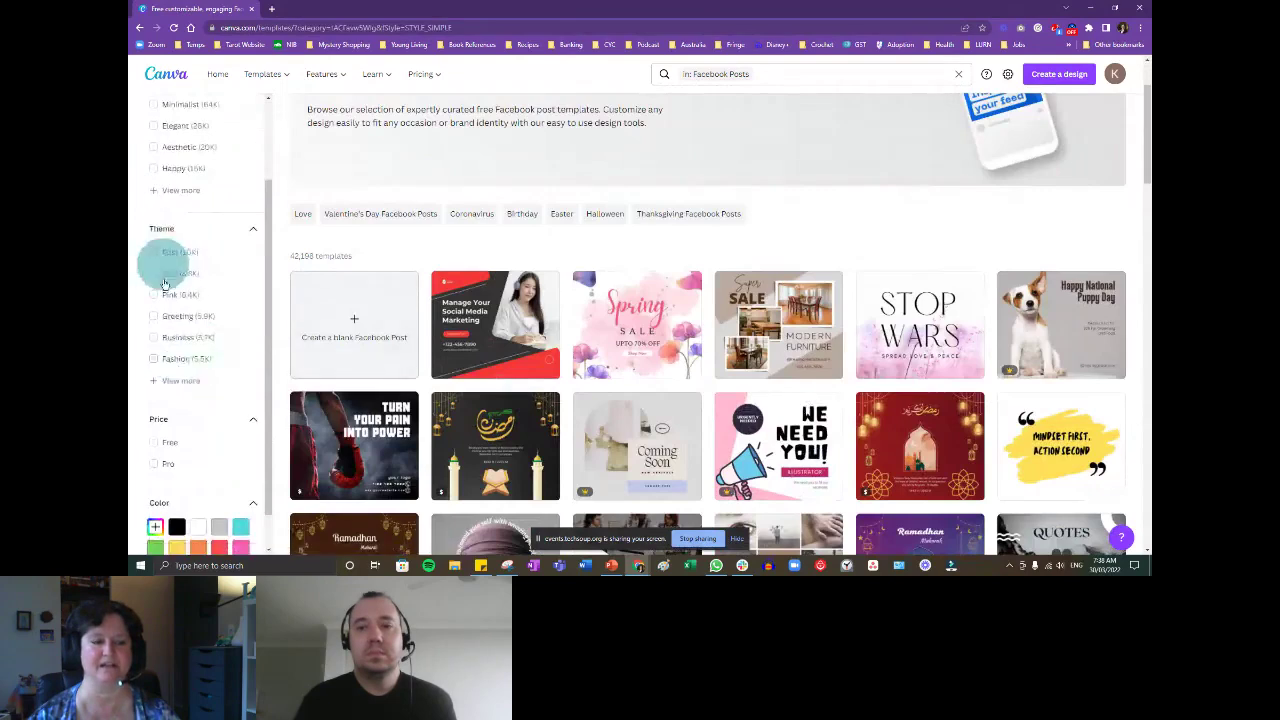
click(152, 443)
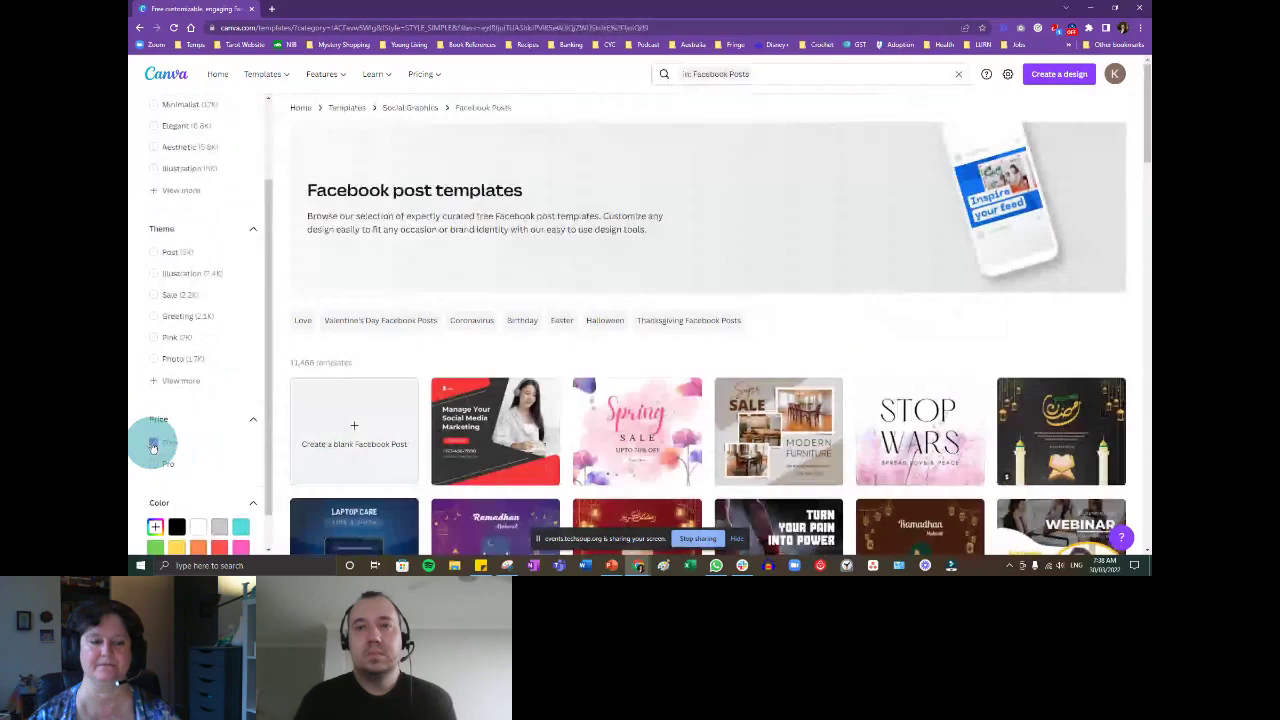
click(154, 252)
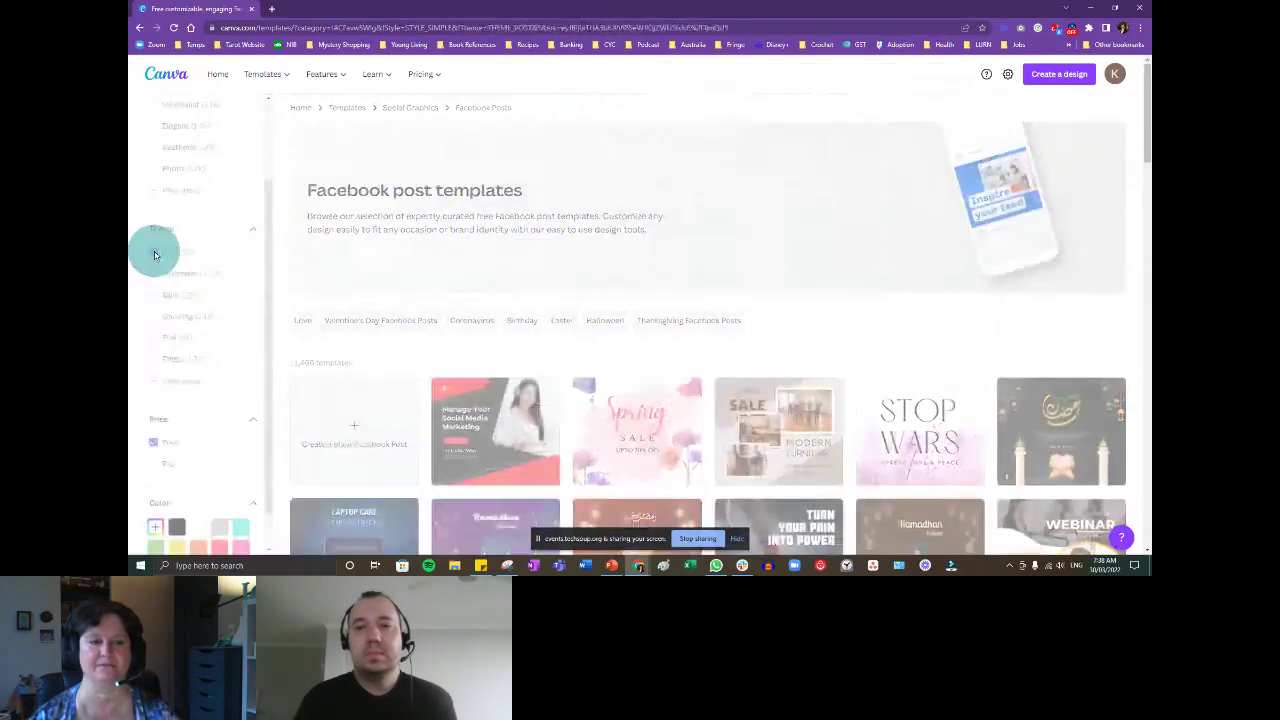
scroll(168, 245, up, 2)
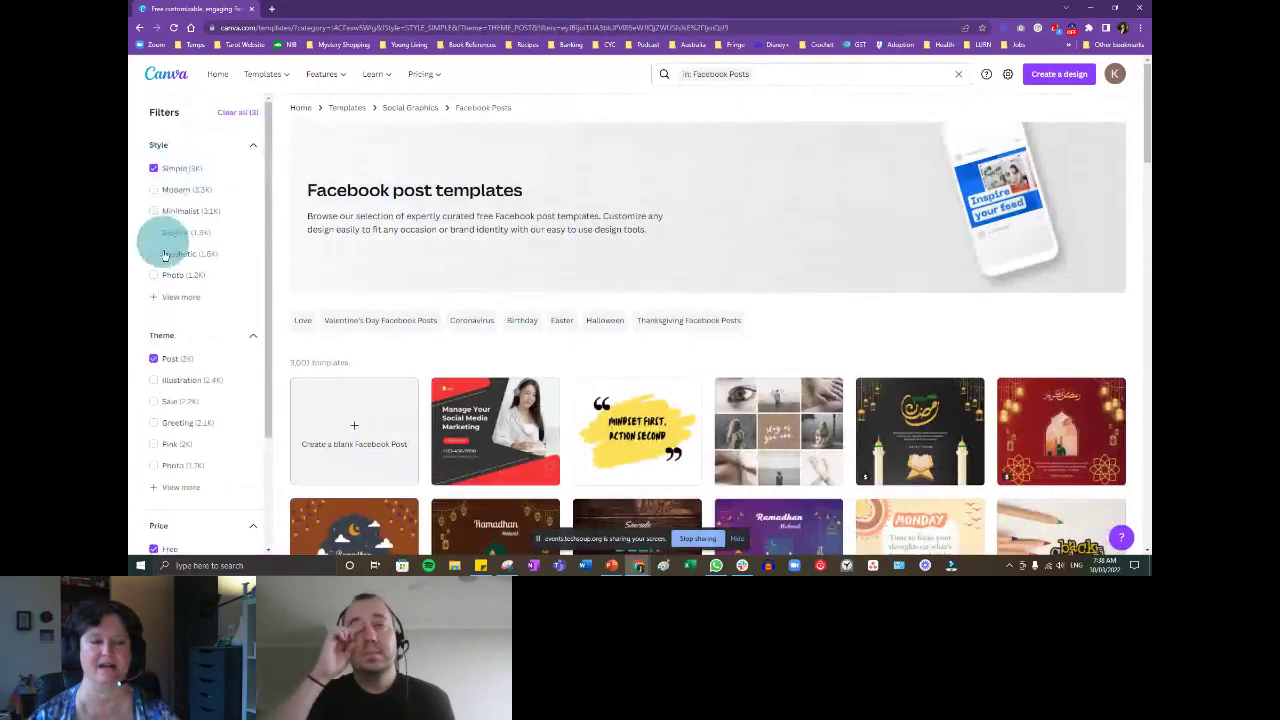
scroll(160, 330, down, 3)
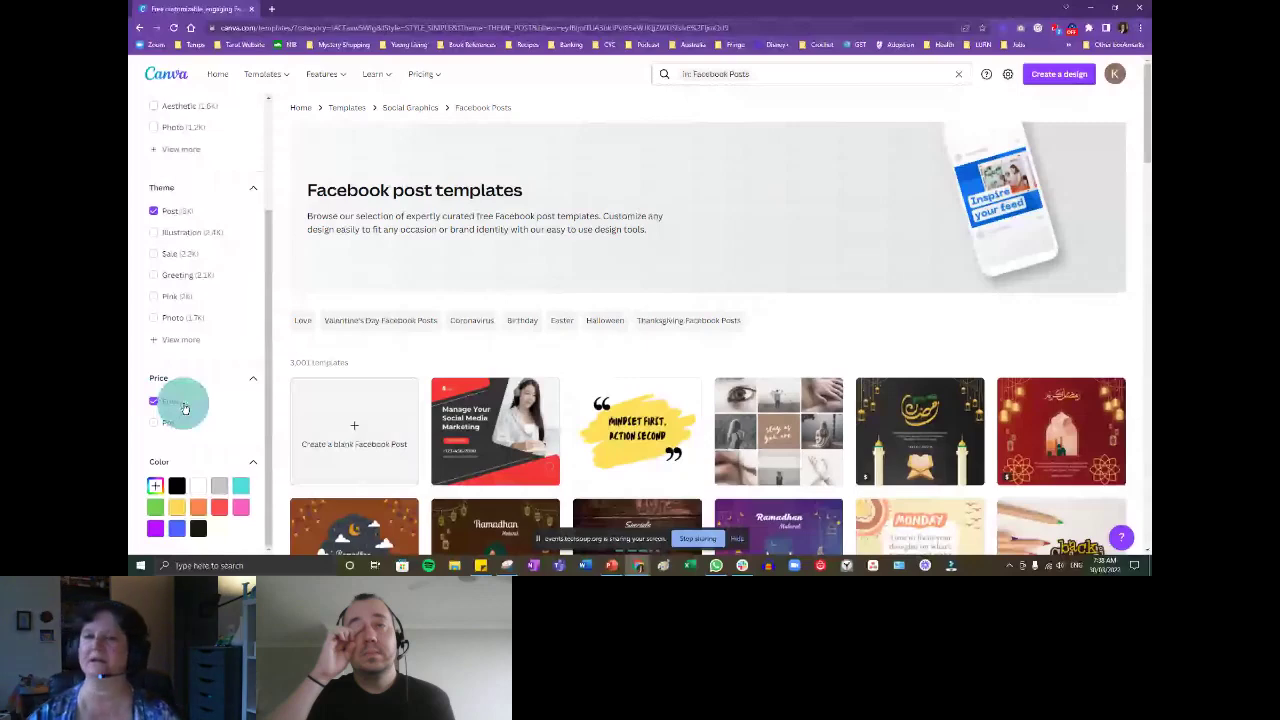
Find the Green Road Motivation Quote Facebook Post template and open it for customizing.
scroll(558, 378, down, 5)
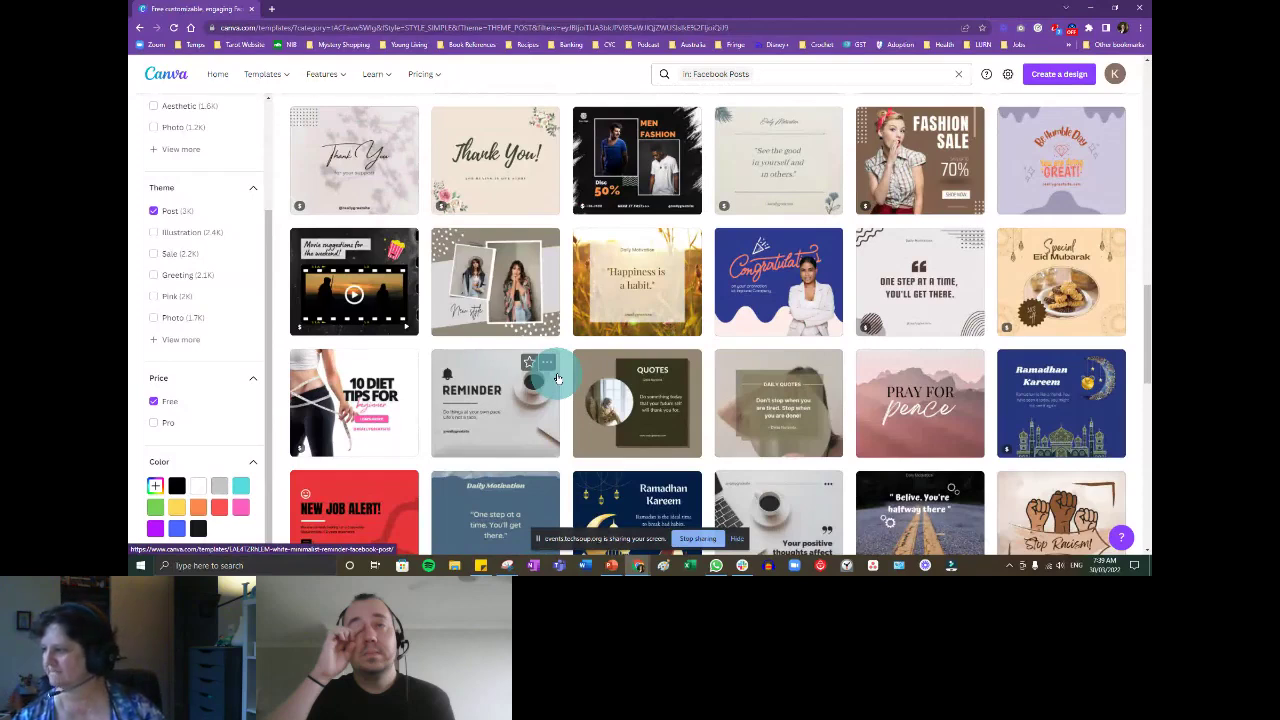
scroll(578, 326, down, 2)
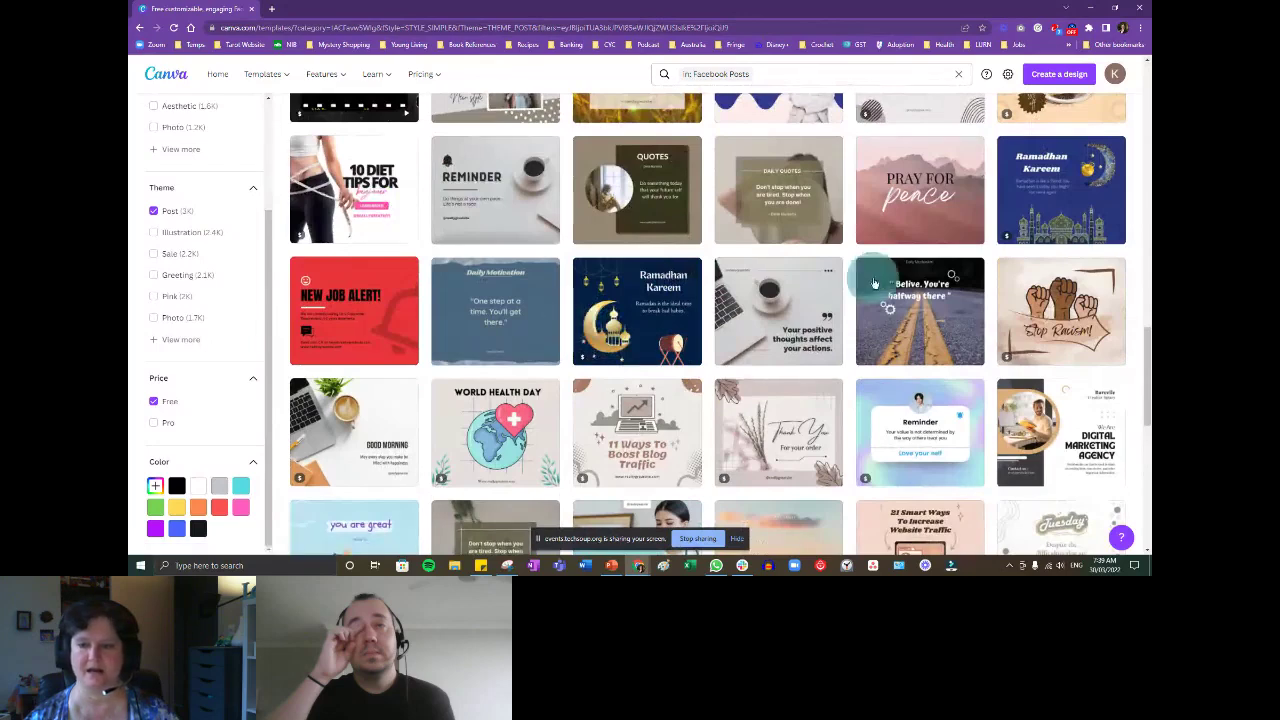
click(930, 318)
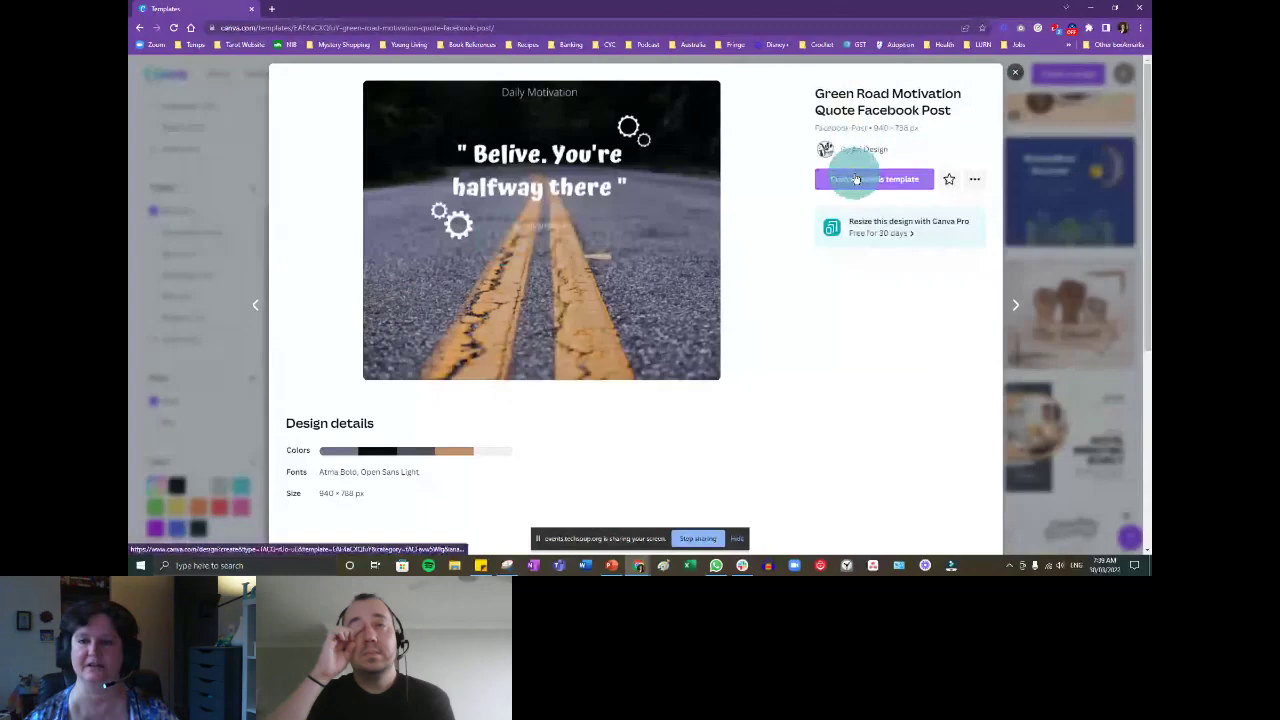
click(855, 179)
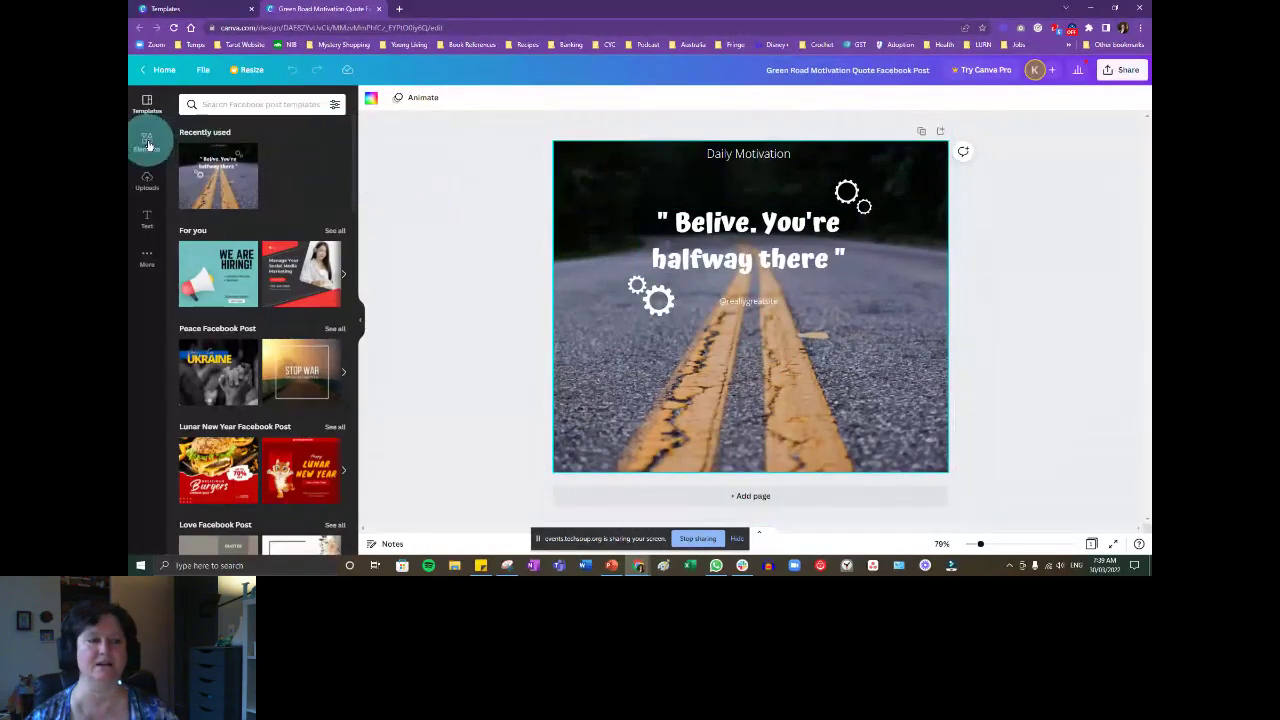
click(148, 257)
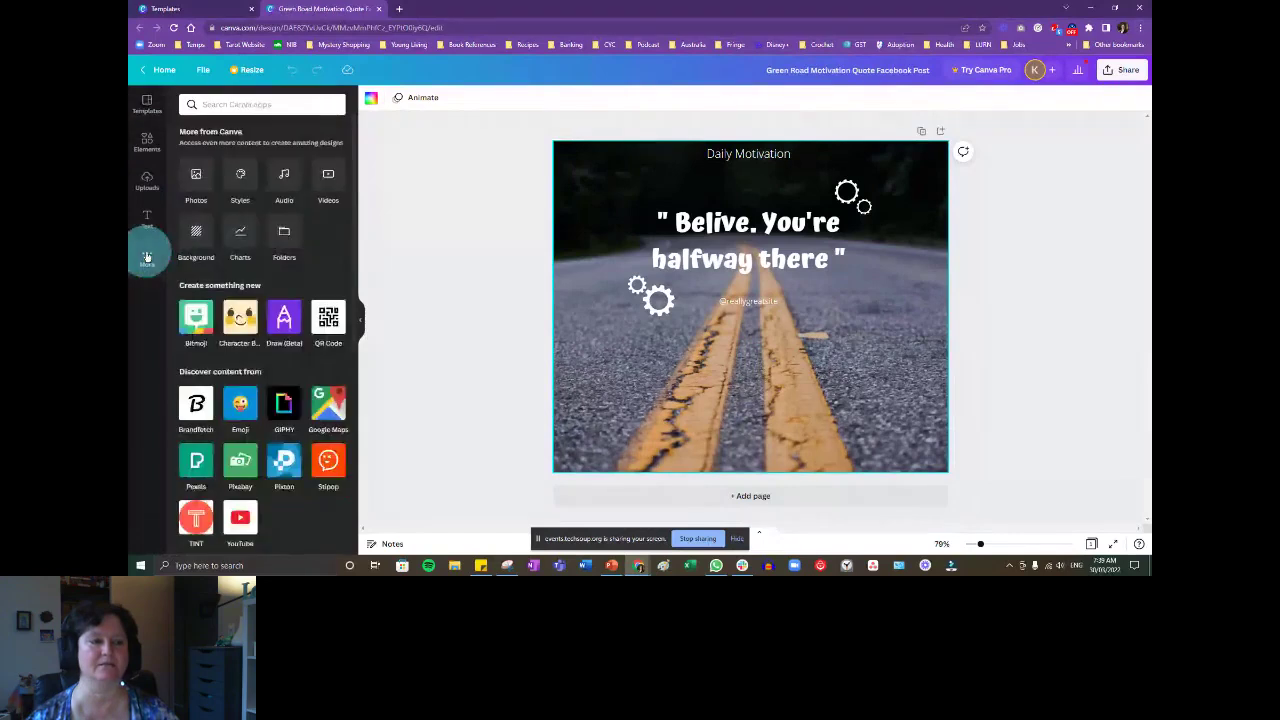
click(219, 105)
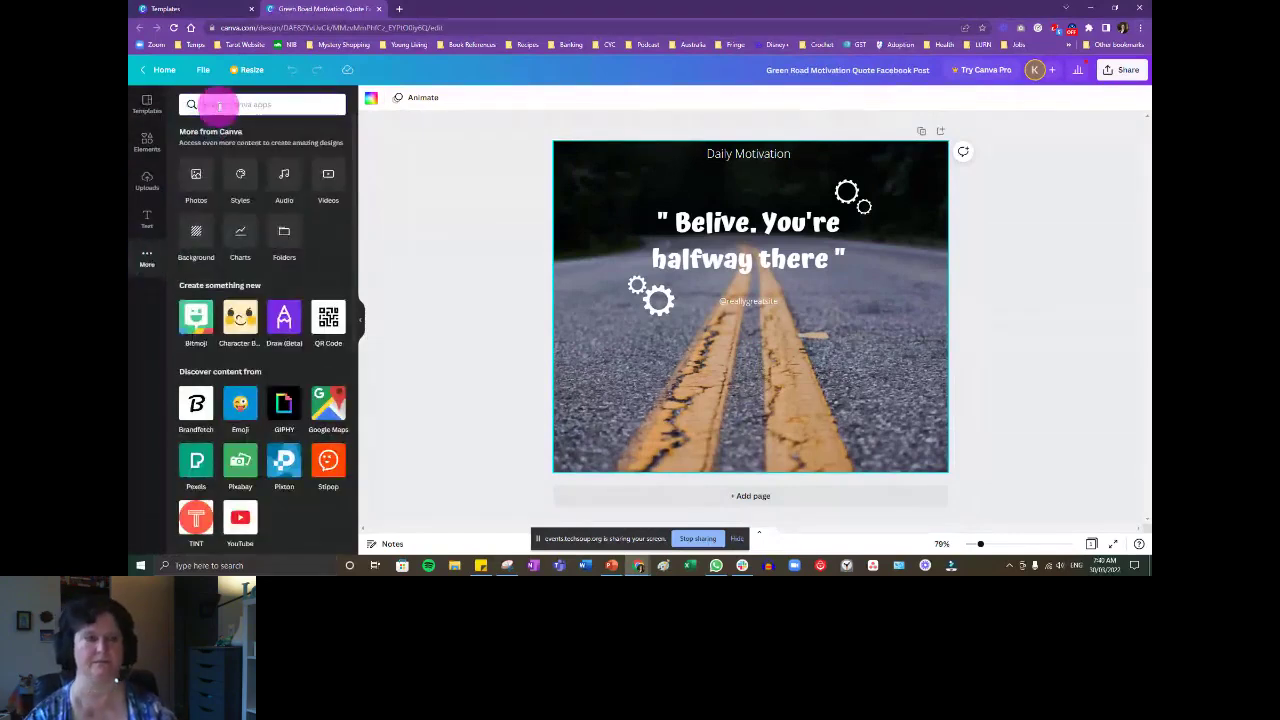
text(cat)
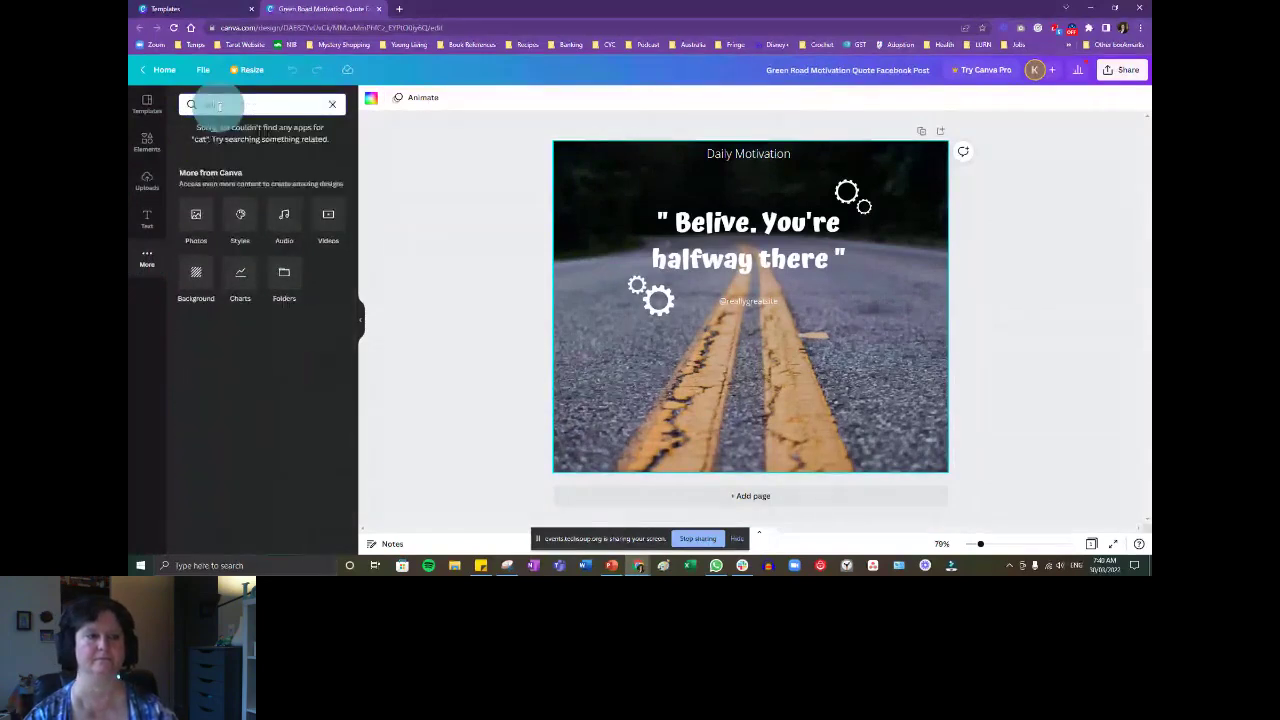
text(s)
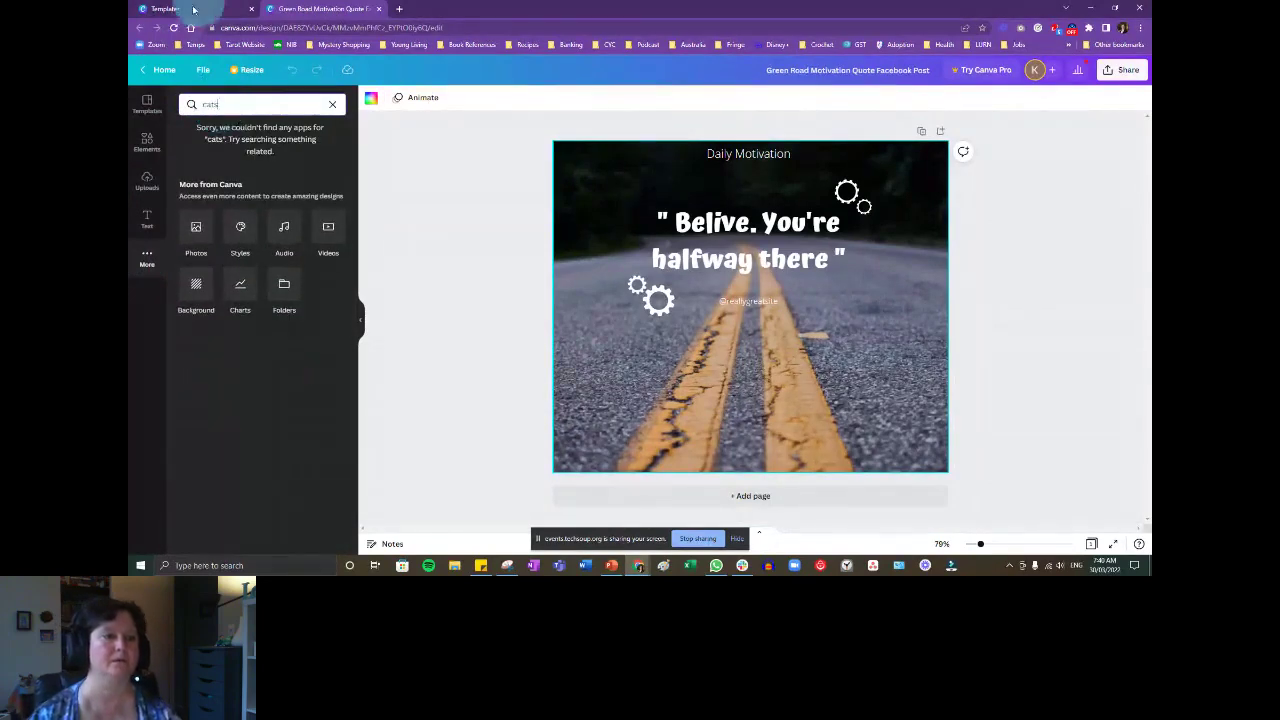
Search the design elements for "cat" and limit the results to photos.
click(156, 148)
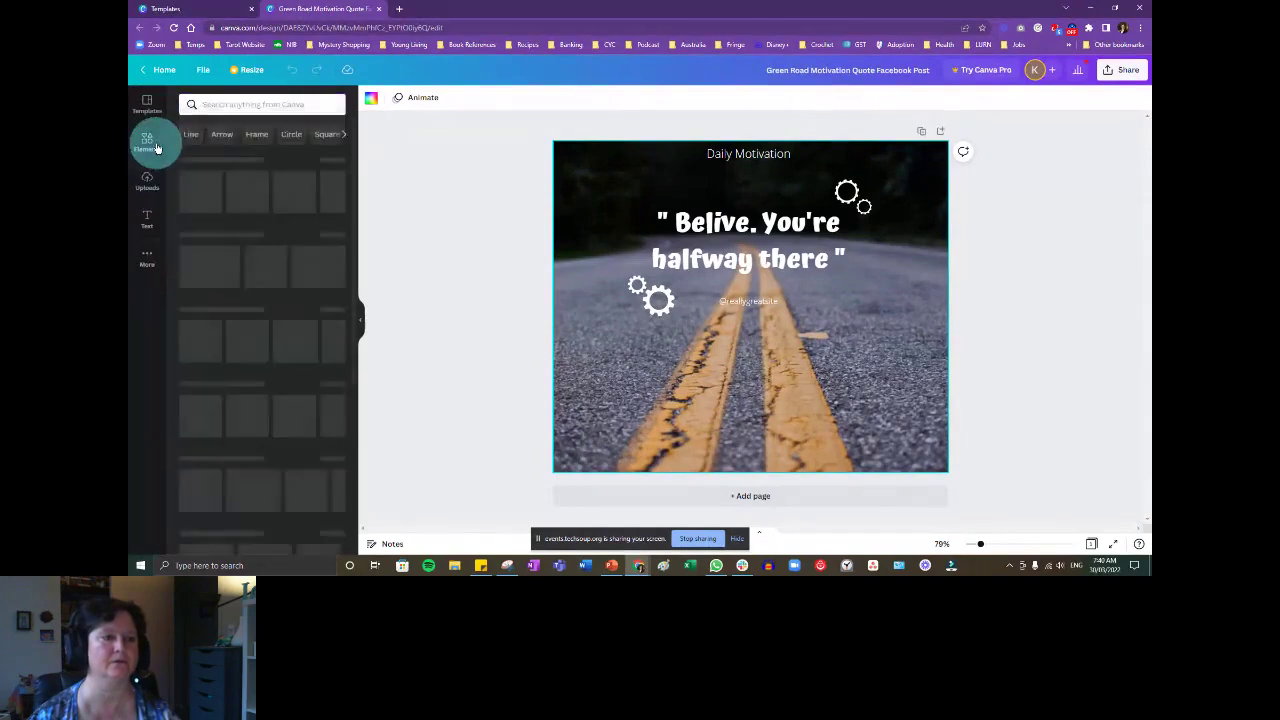
click(223, 104)
text(ca)
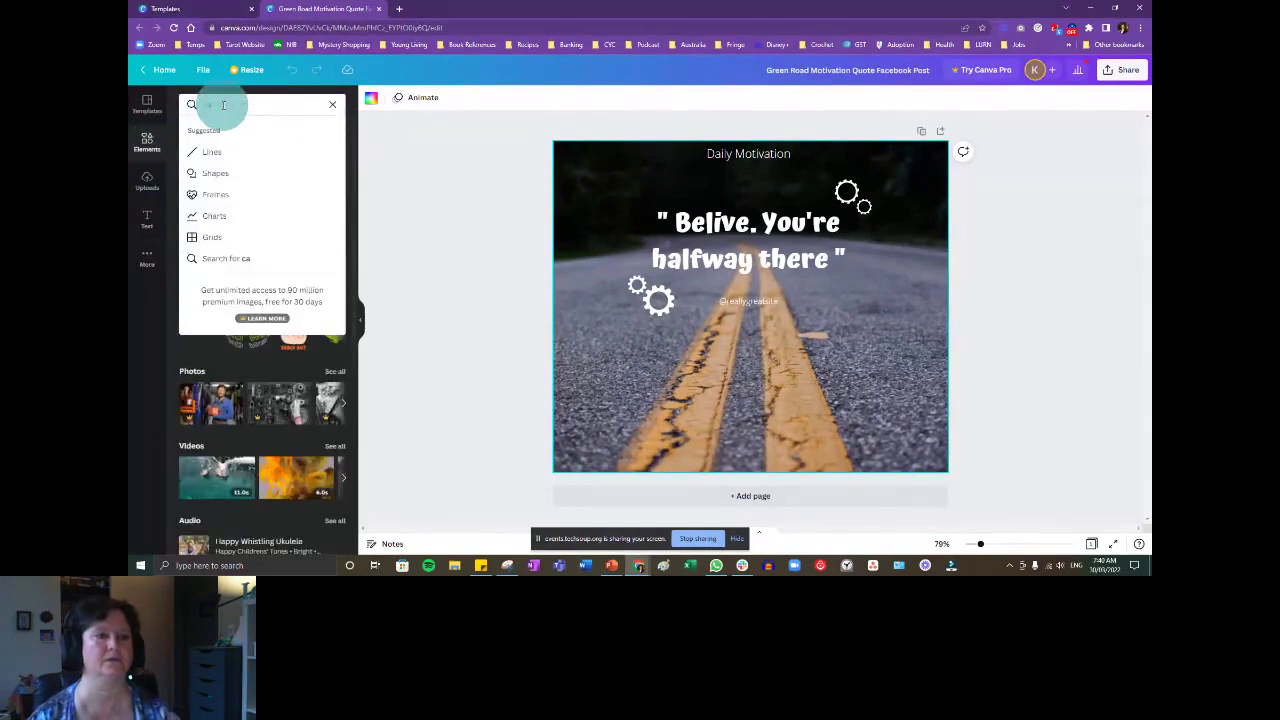
text(t)
click(234, 157)
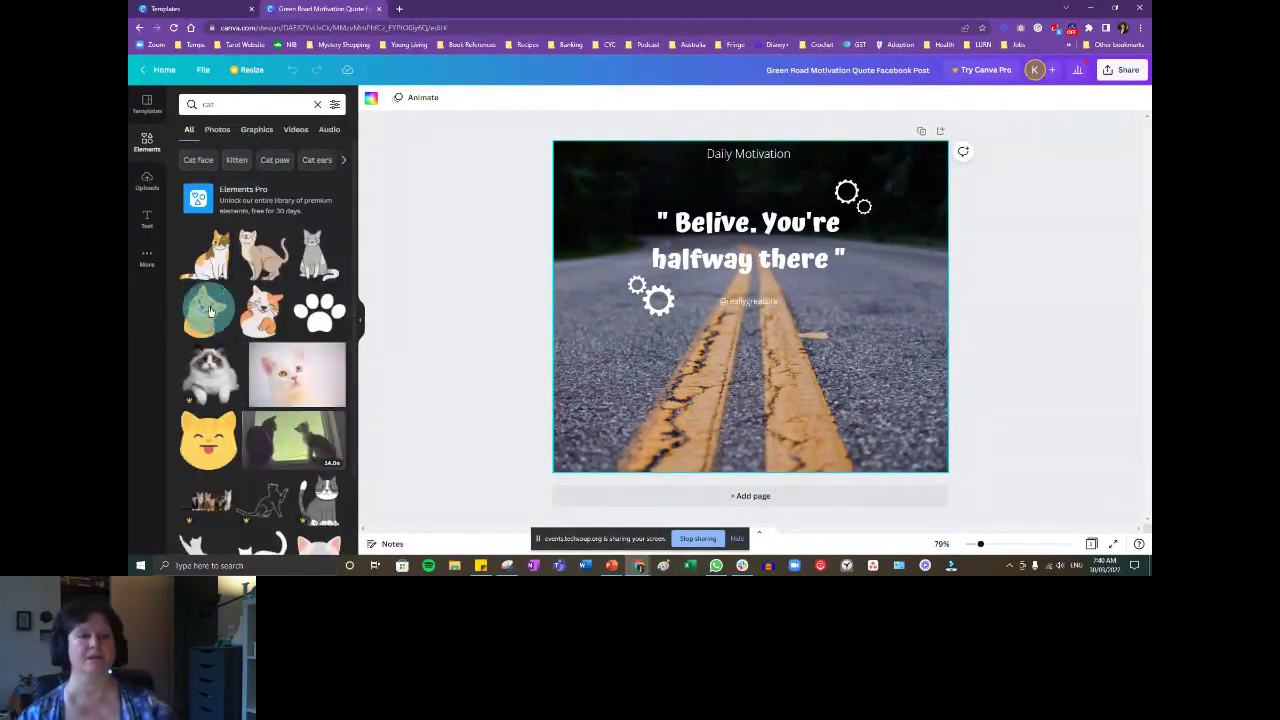
click(214, 133)
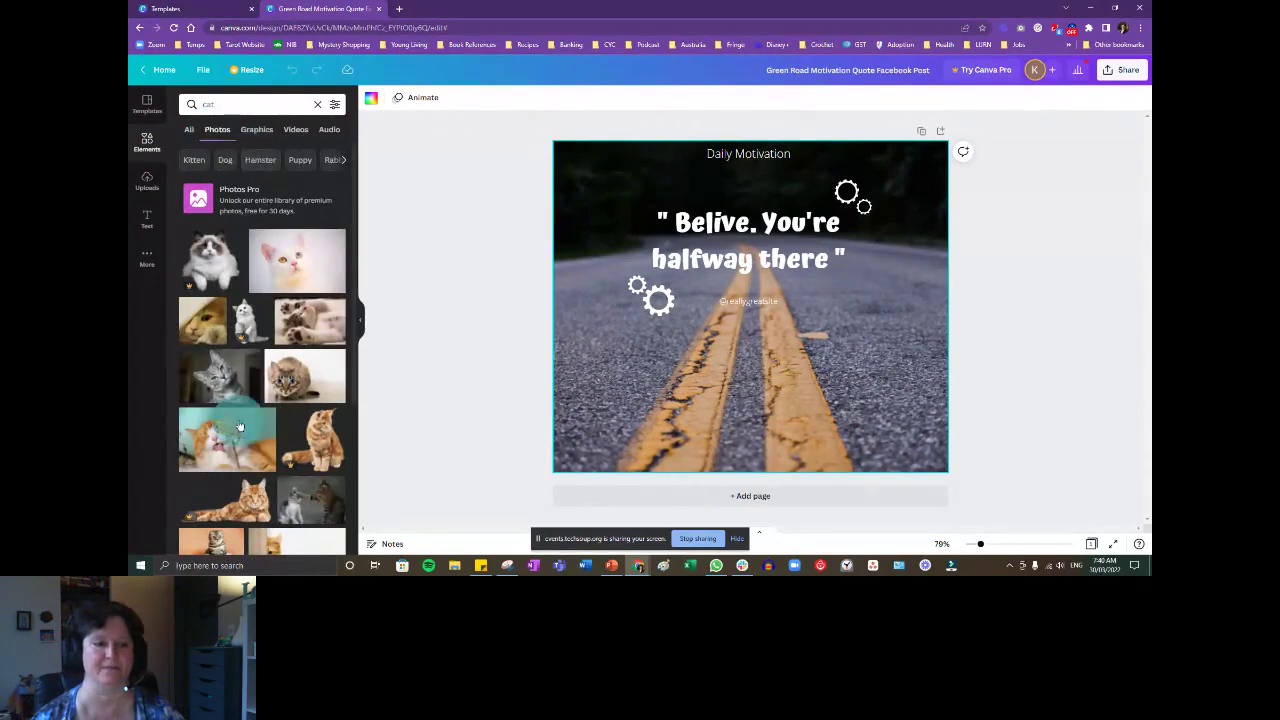
Replace the road background with the photo of a tabby cat touching a white kitten's face.
scroll(241, 398, down, 5)
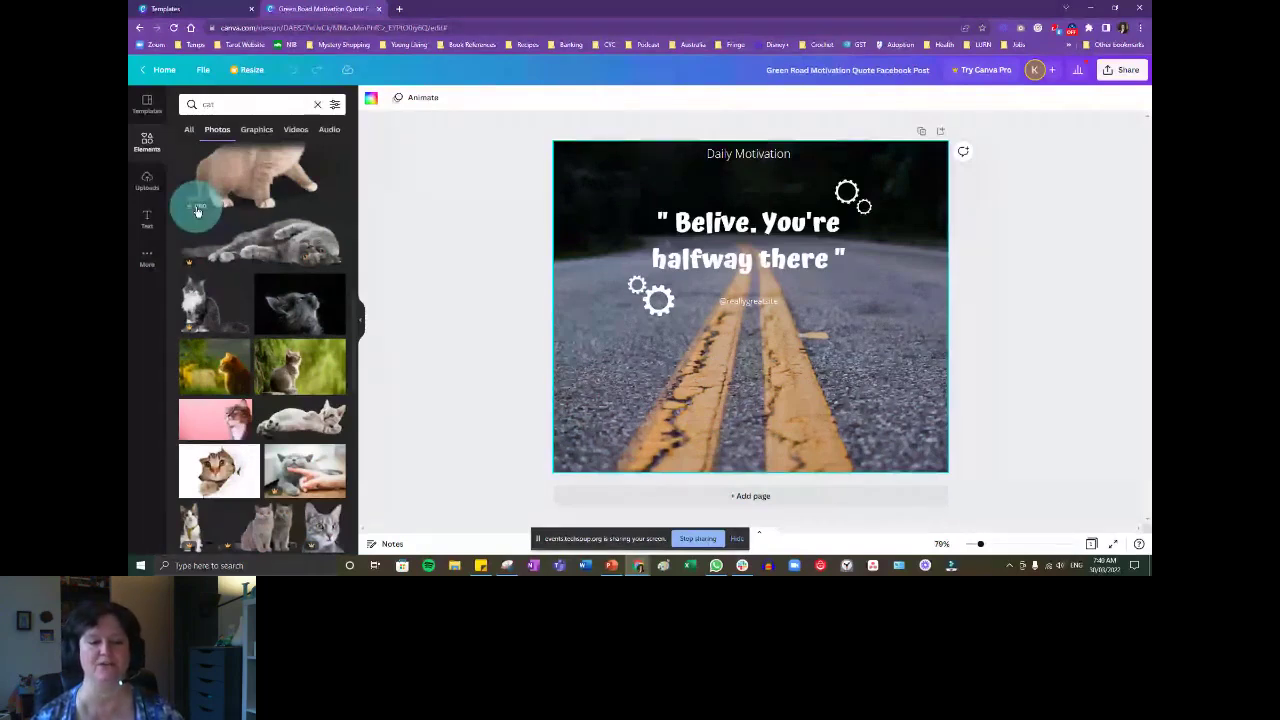
scroll(299, 348, up, 1)
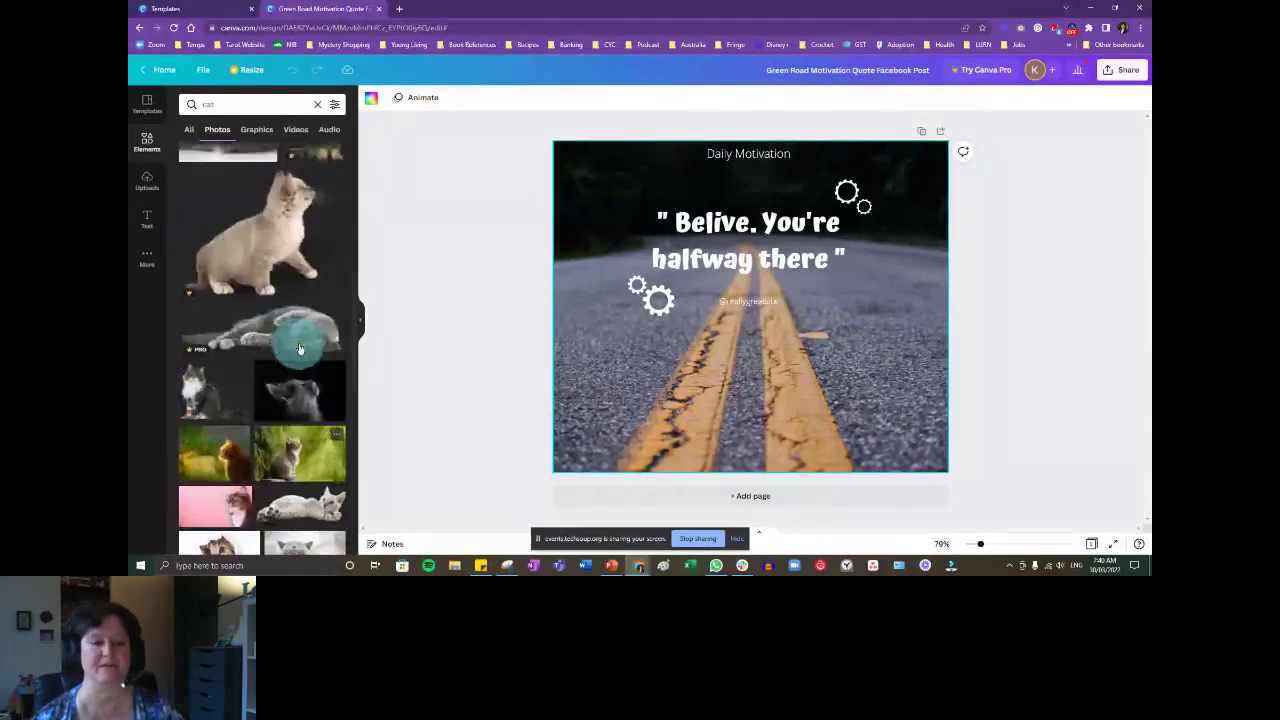
scroll(300, 340, up, 5)
drag(306, 340, 590, 310)
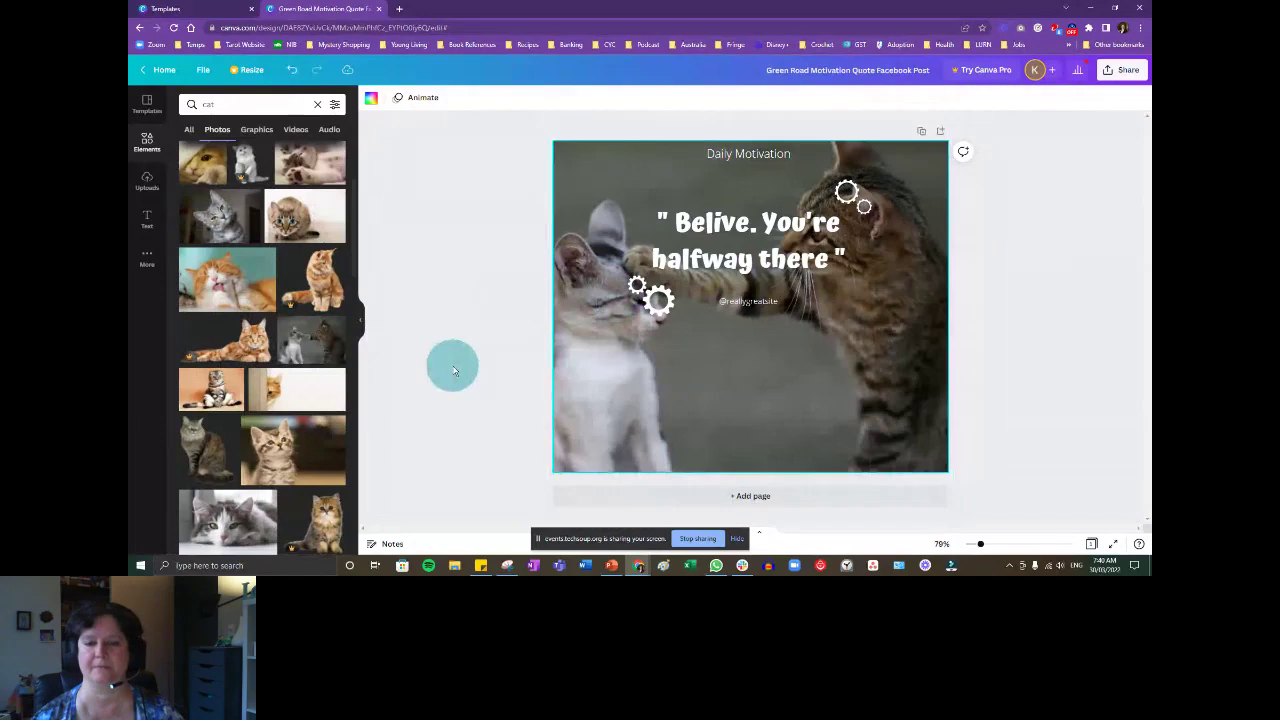
click(778, 258)
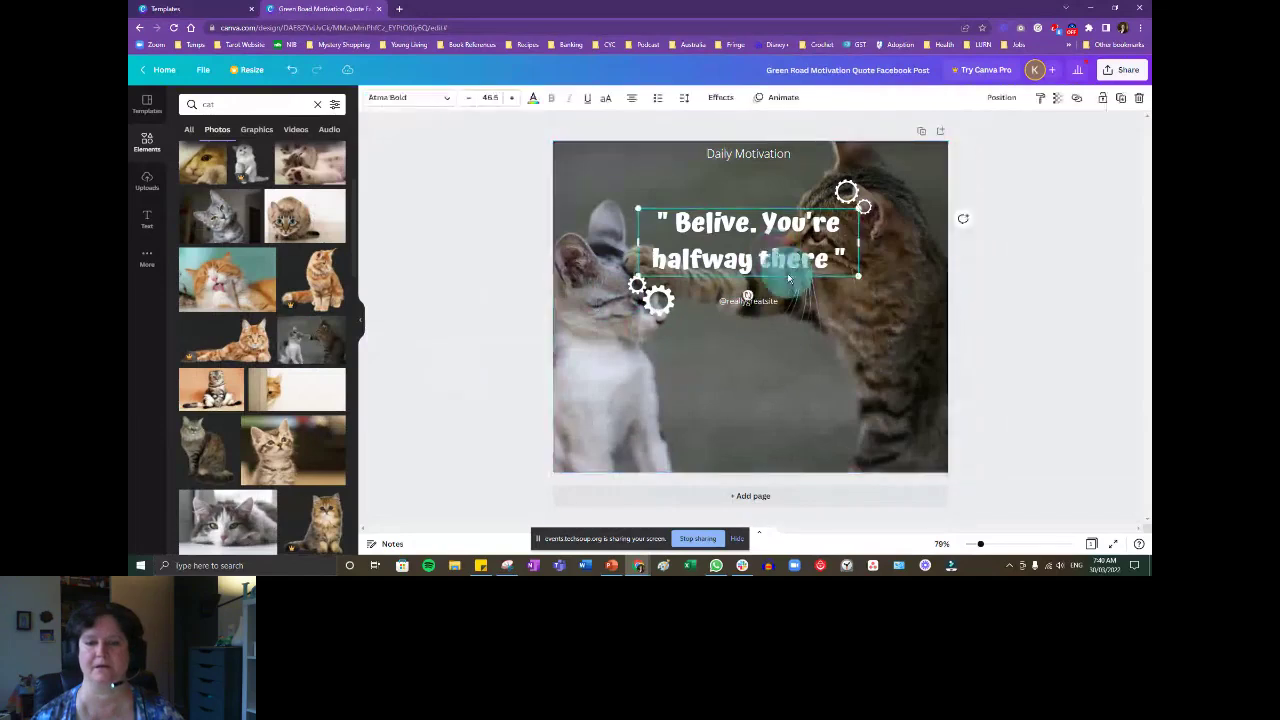
drag(790, 280, 795, 352)
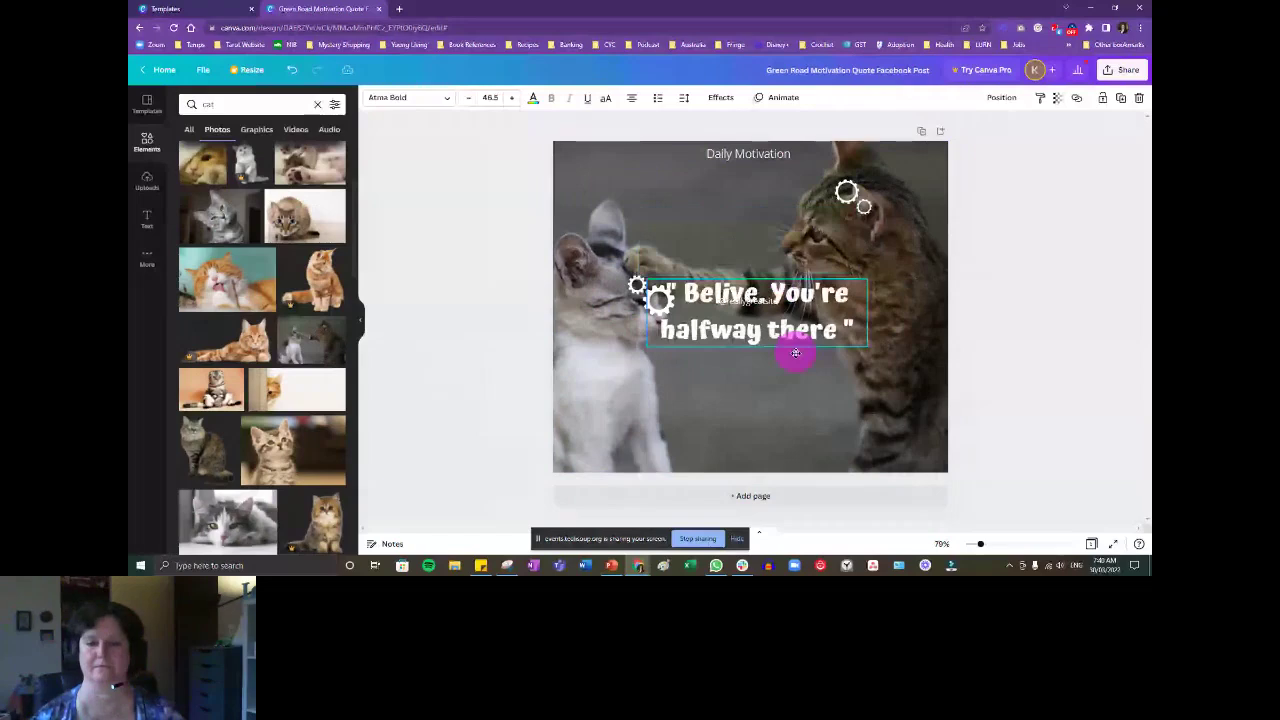
drag(795, 352, 795, 417)
Search the graphics for "cat paw" and delete the gear ornaments from the cat photo.
click(665, 318)
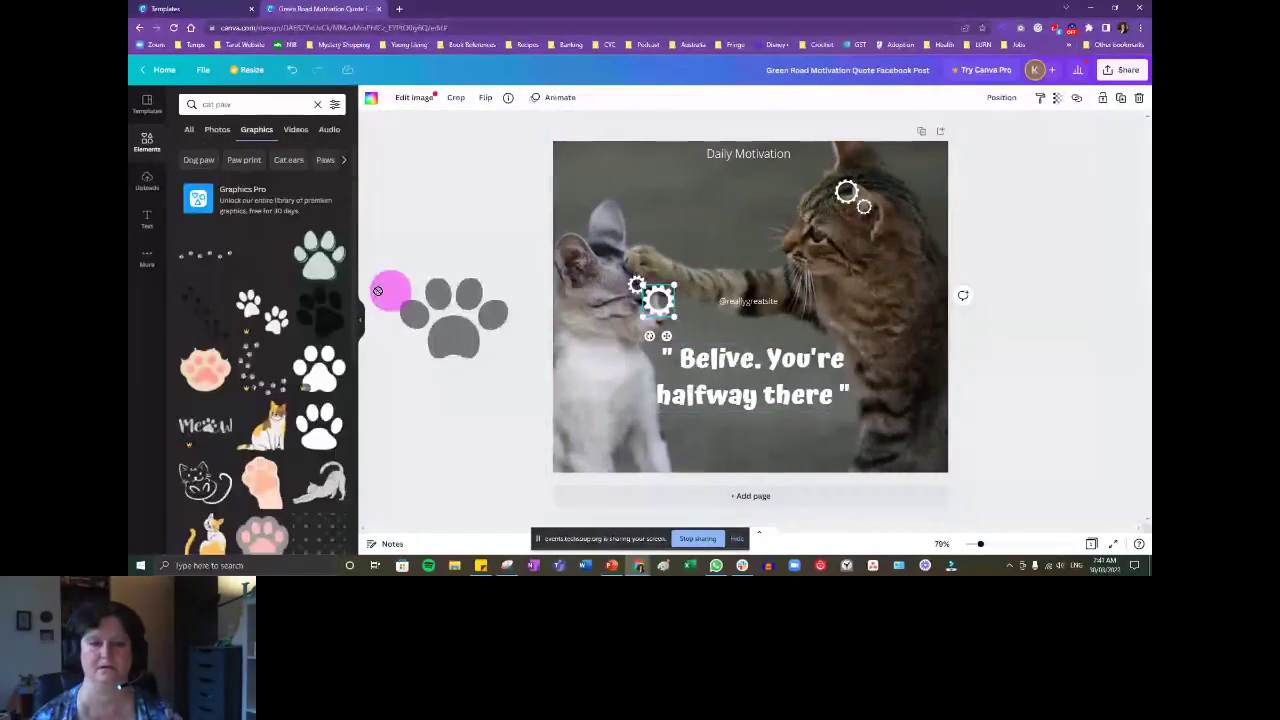
drag(391, 289, 260, 245)
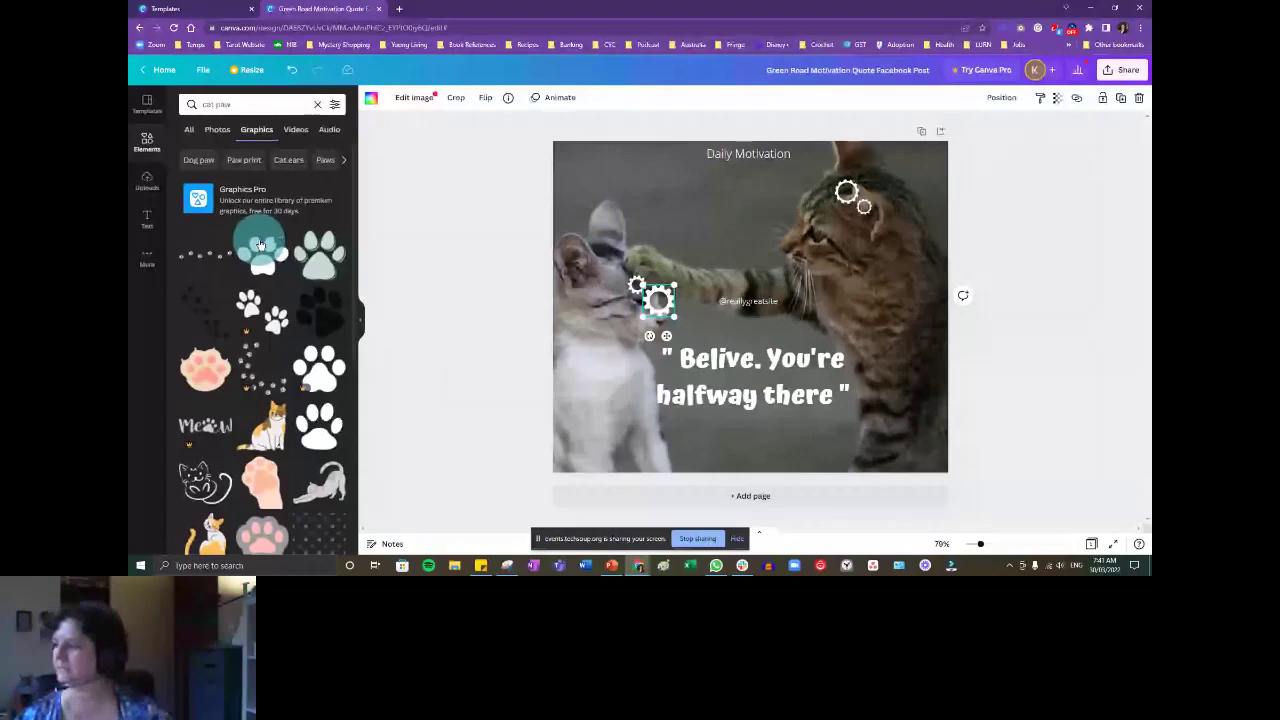
drag(260, 245, 851, 200)
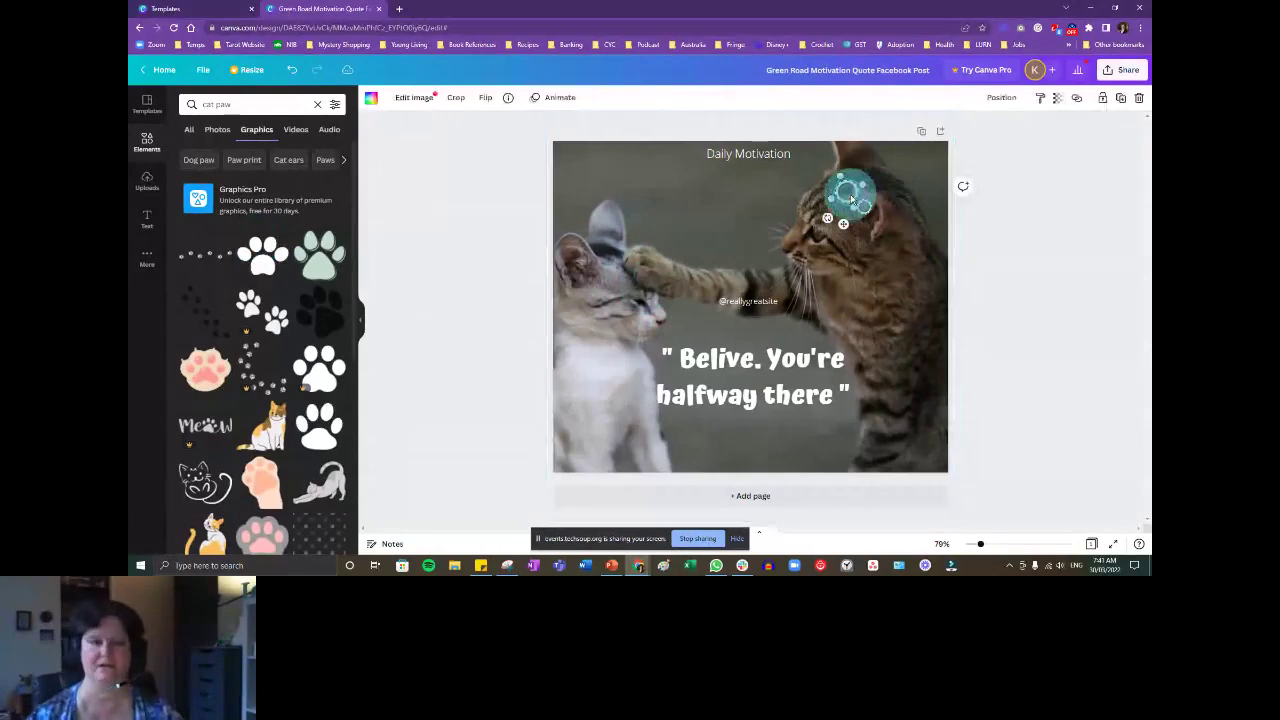
drag(851, 200, 258, 262)
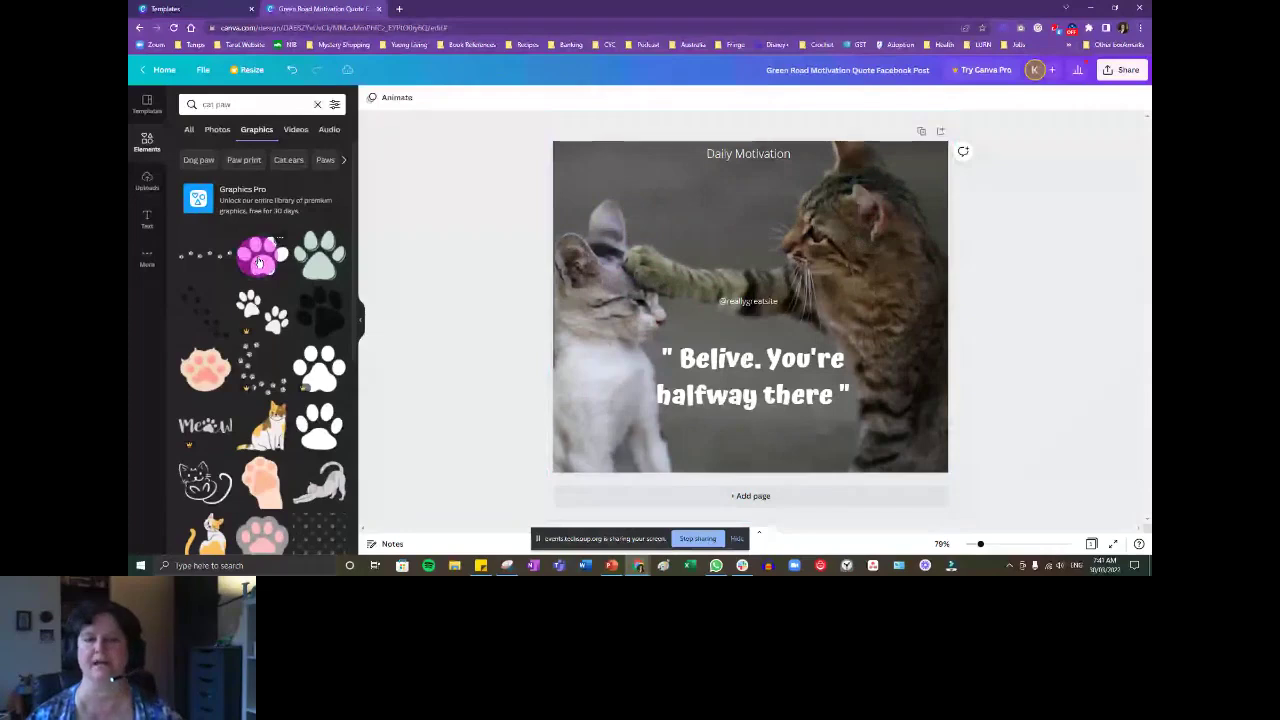
Add the solid paw print graphic above the quote and make it smaller.
drag(259, 262, 672, 184)
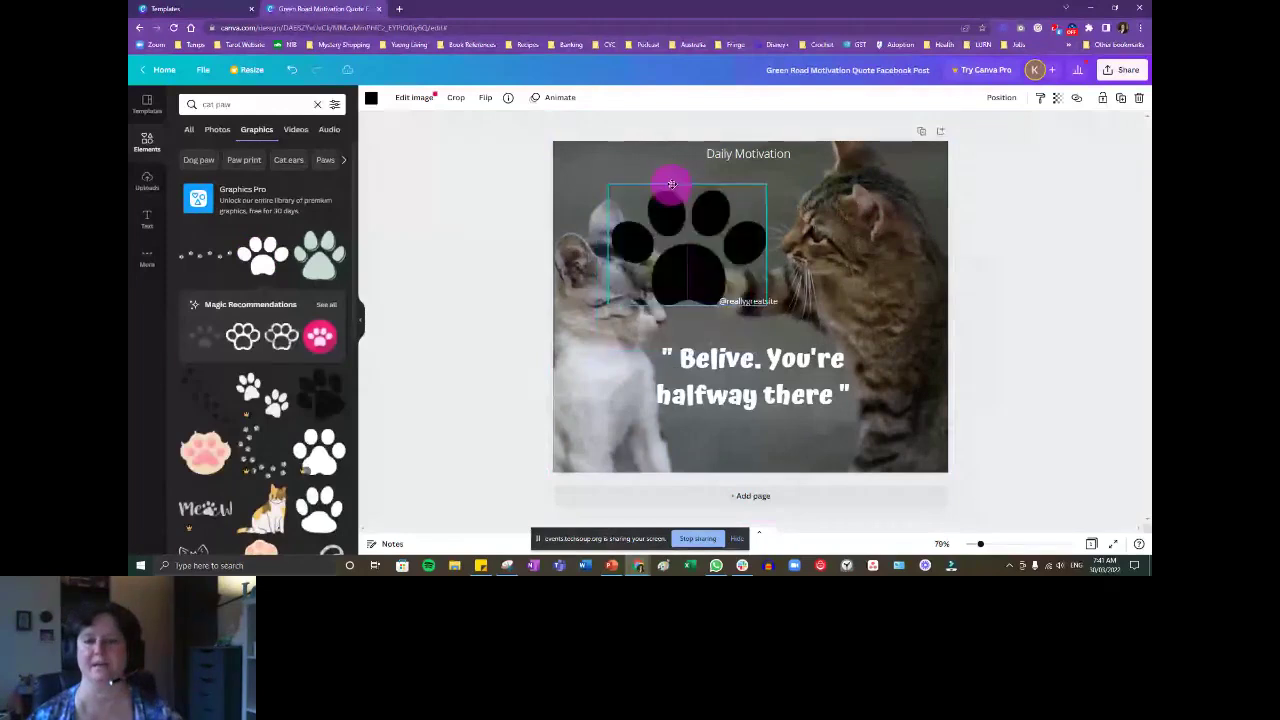
drag(672, 184, 672, 188)
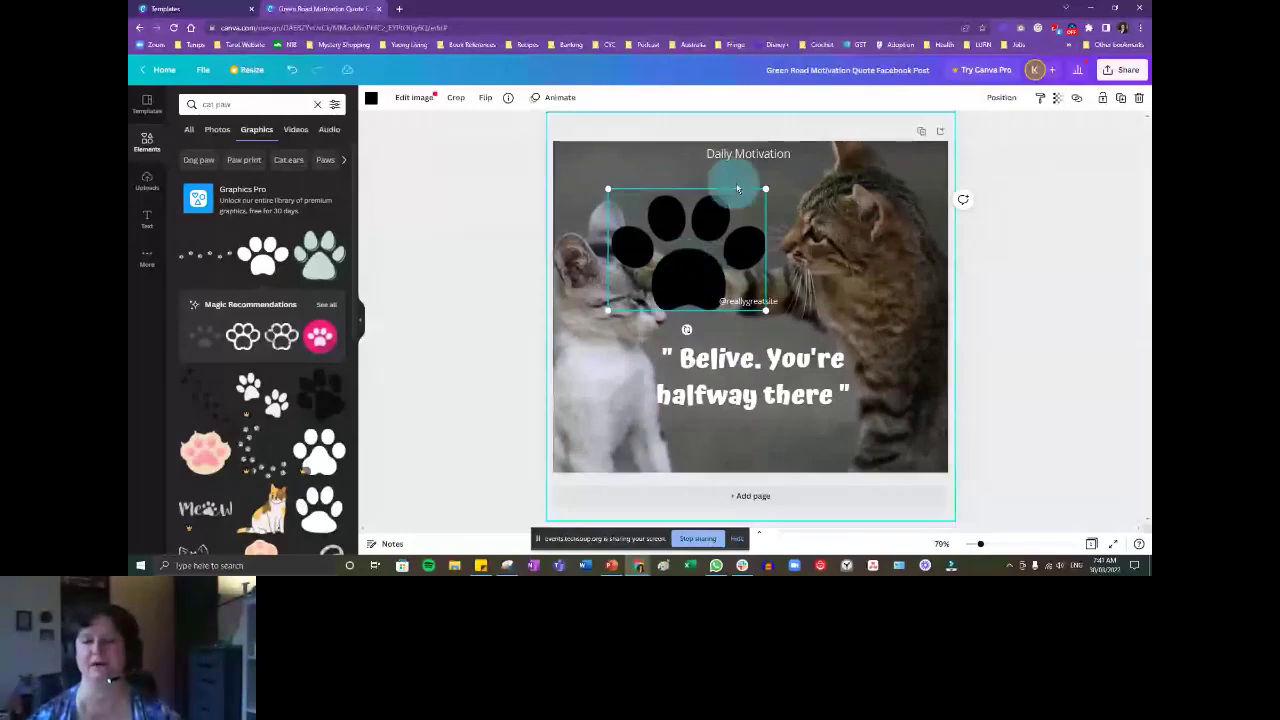
drag(761, 187, 667, 258)
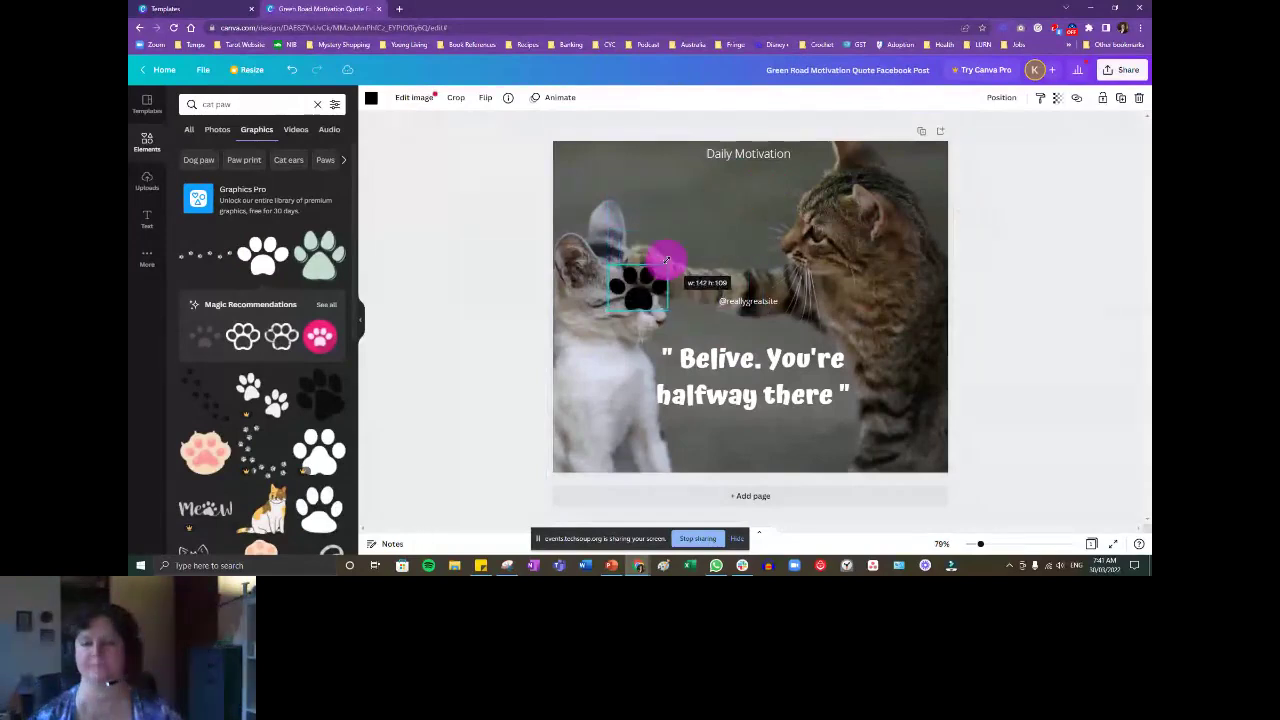
drag(667, 258, 740, 209)
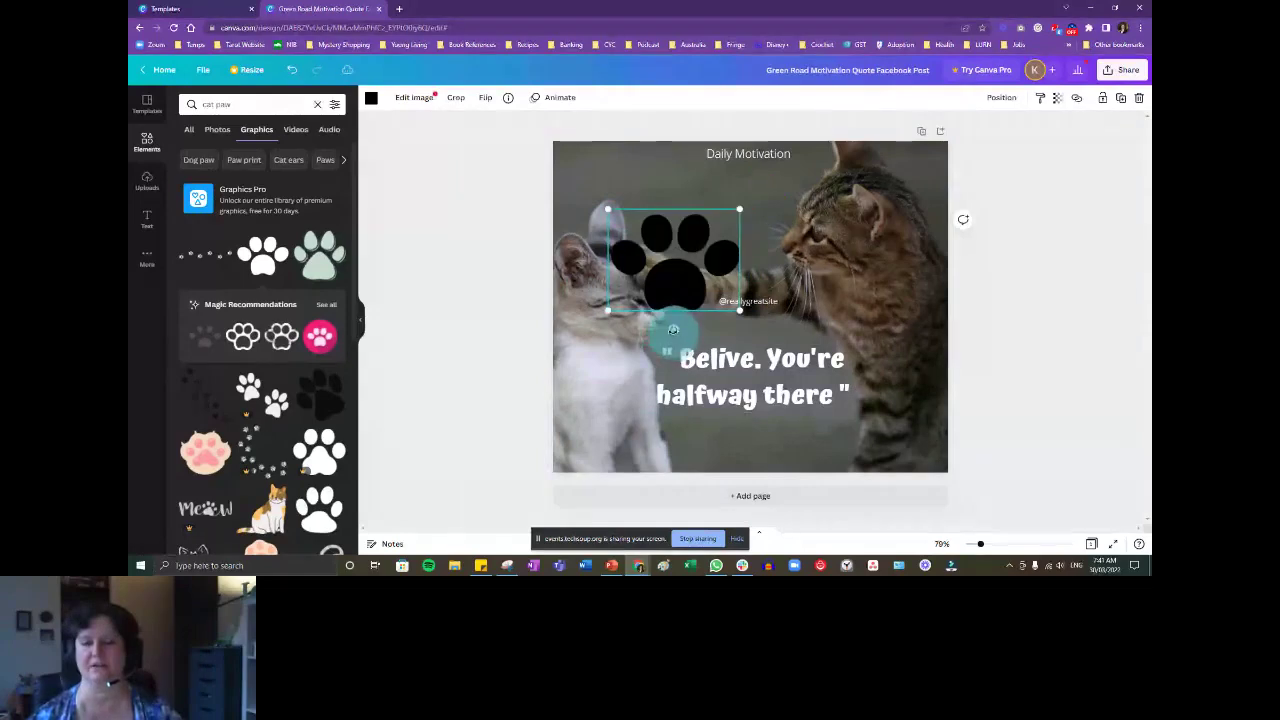
Tilt the paw print slightly clockwise, shrunk to a small ornament, and place it on the white kitten's chest.
drag(673, 330, 626, 346)
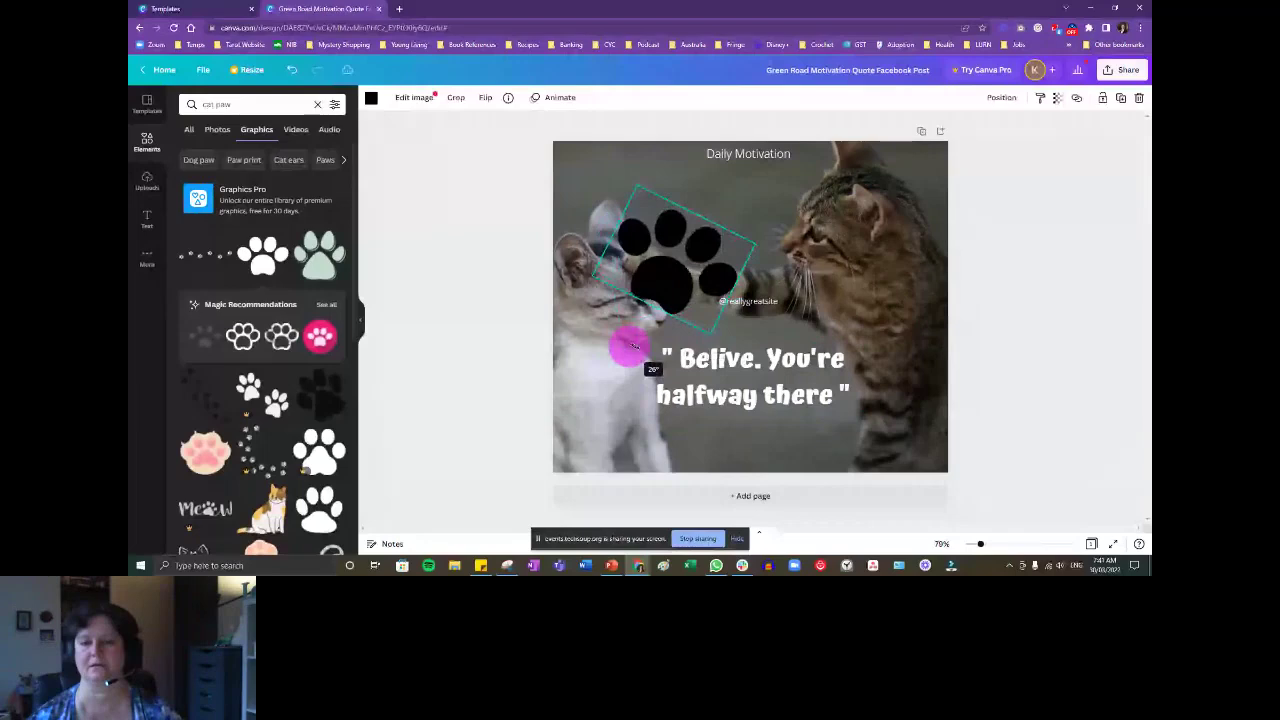
drag(755, 243, 676, 270)
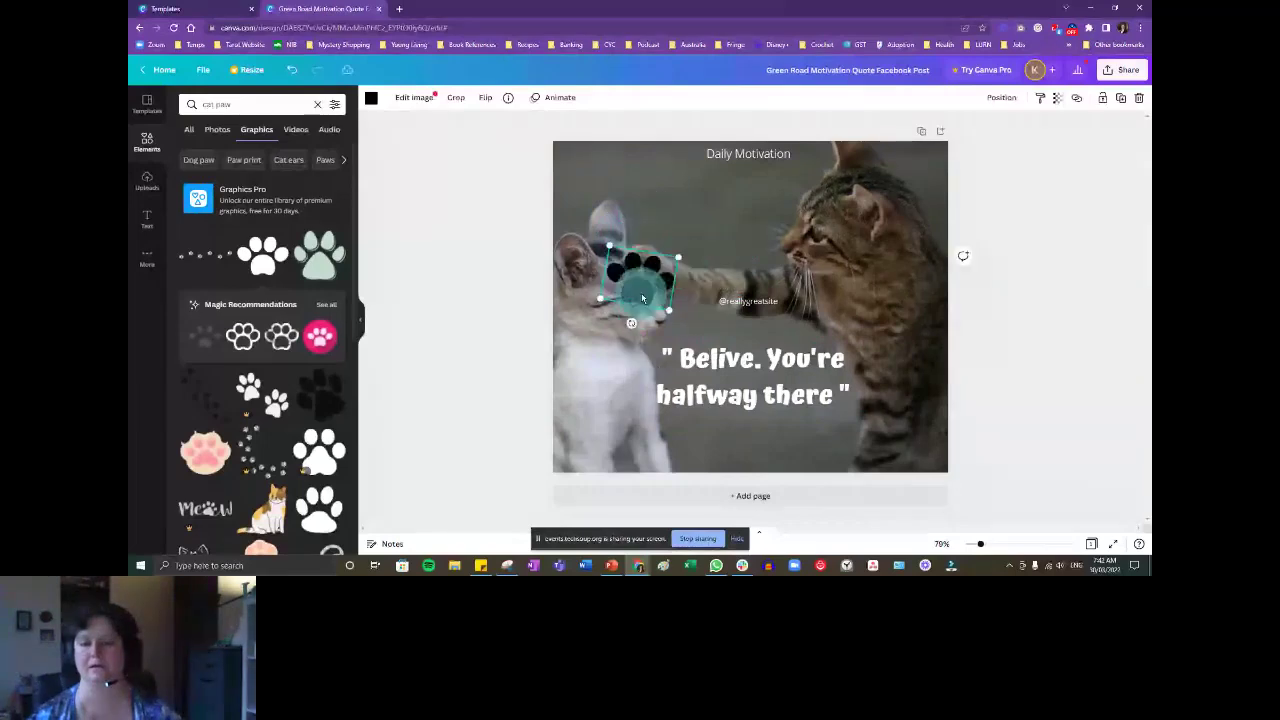
drag(643, 298, 631, 418)
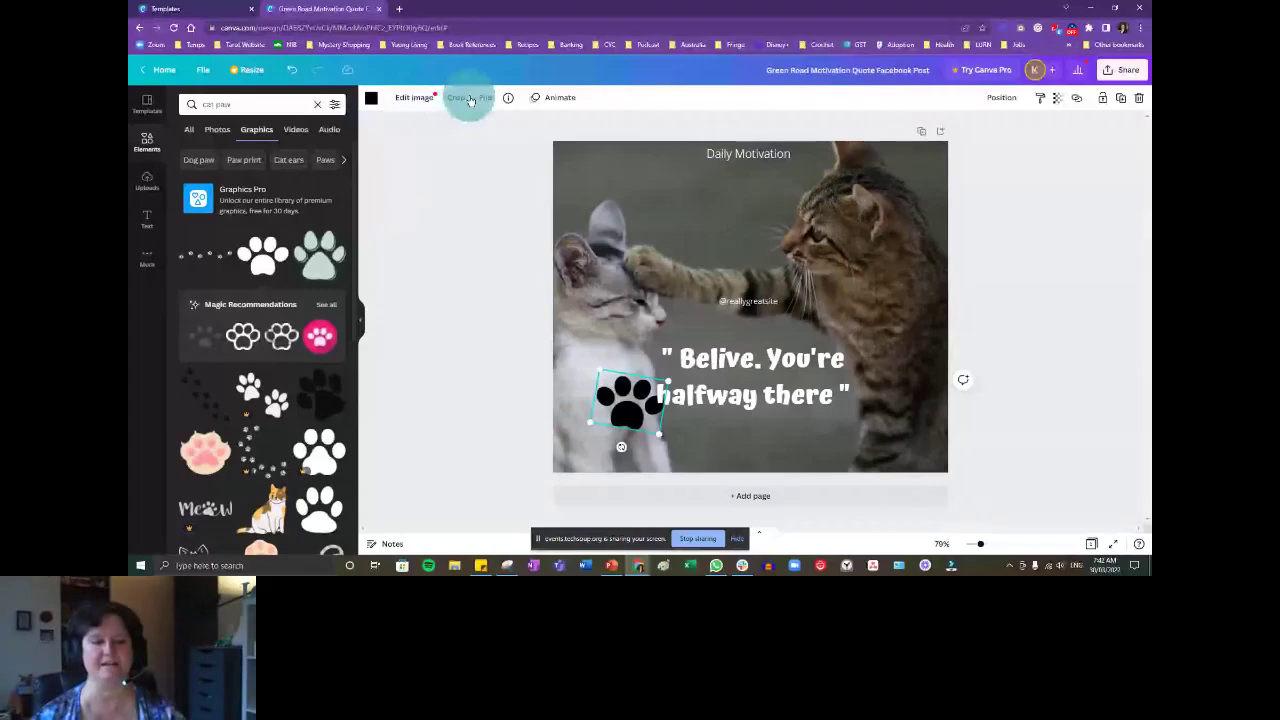
click(414, 97)
click(321, 368)
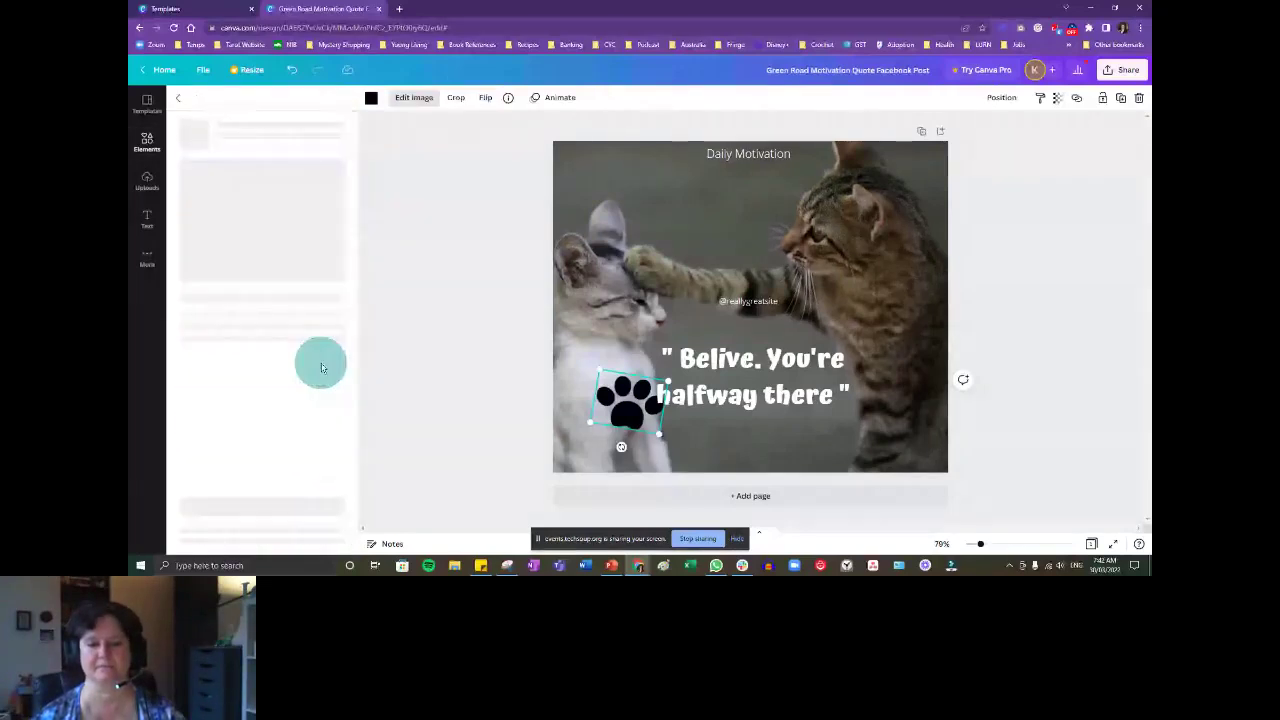
click(169, 96)
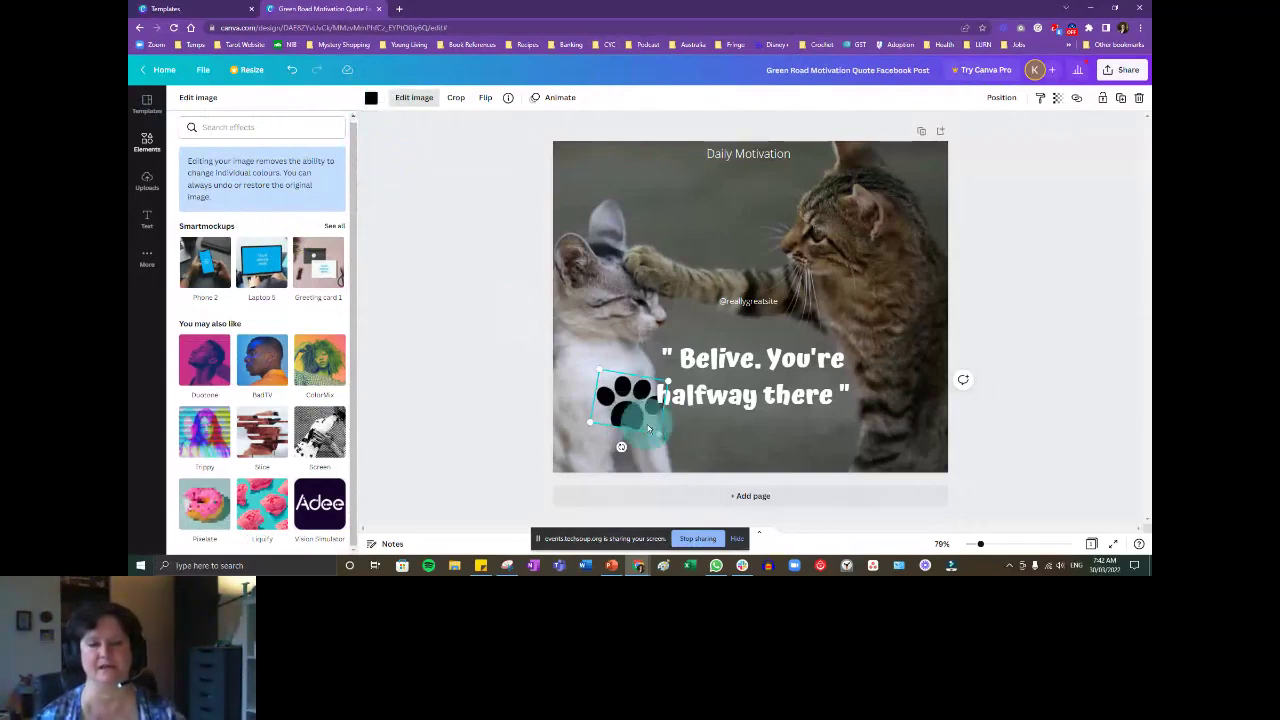
Change the paw print's colour from the default colours to dark blue.
click(371, 97)
click(333, 310)
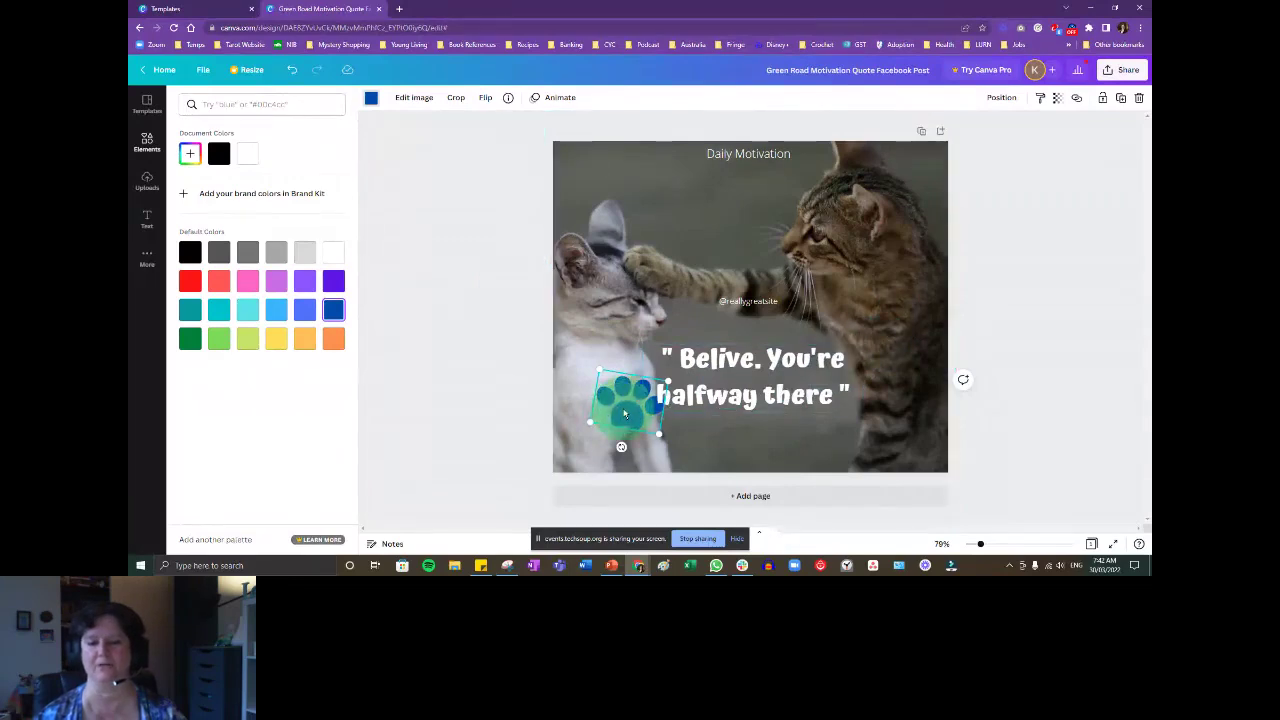
Duplicate the blue paw print and place the copy, tilted counterclockwise, on the tabby cat beside the word "You're".
right_click(623, 413)
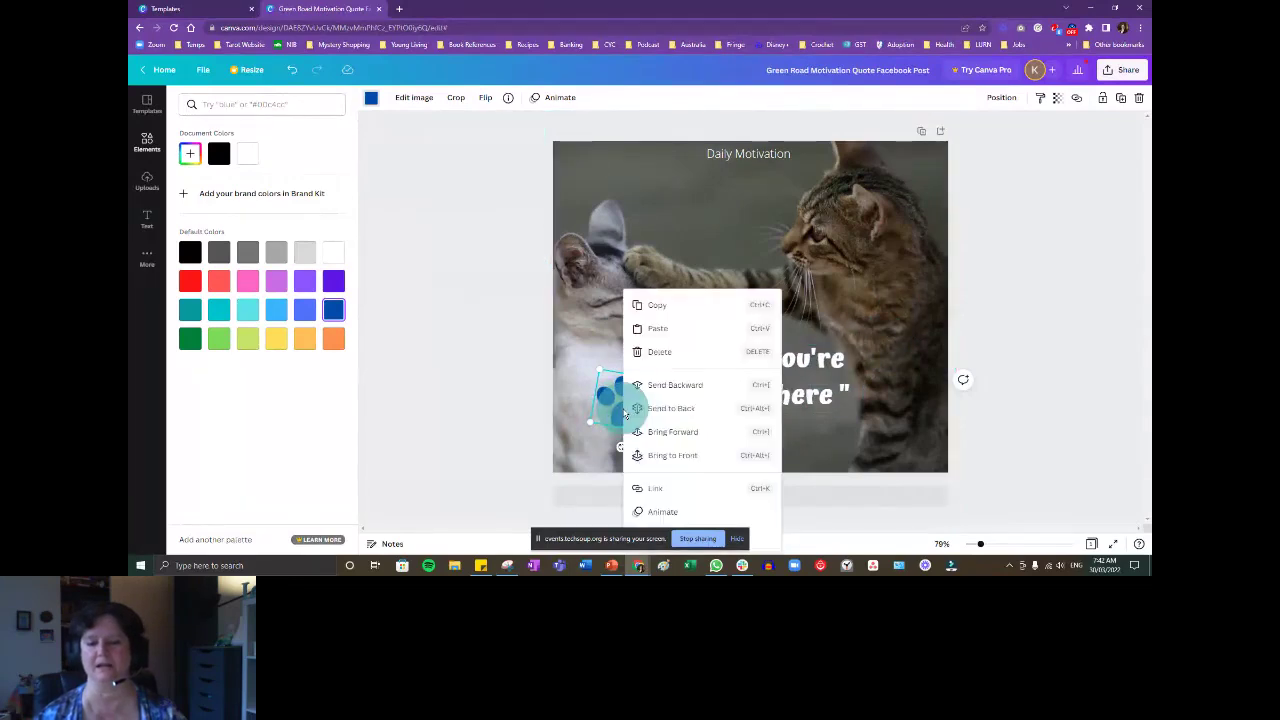
click(652, 306)
right_click(652, 308)
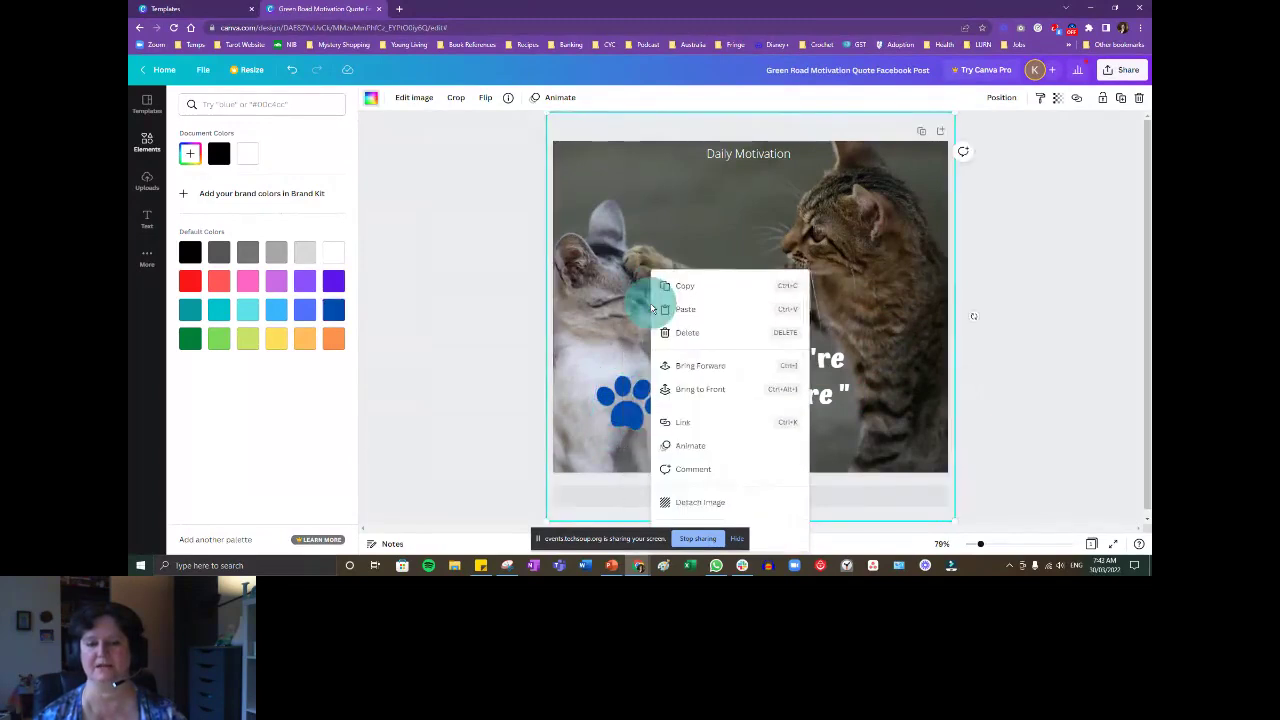
click(652, 308)
drag(663, 409, 871, 394)
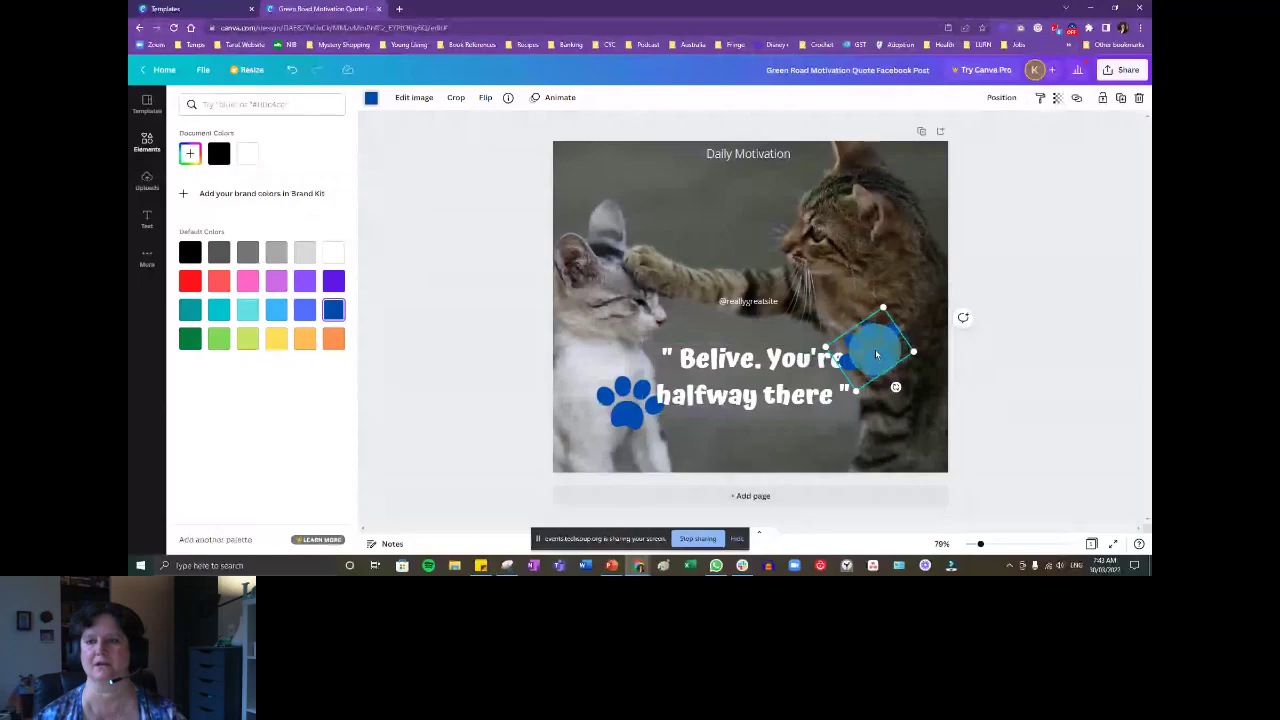
Check the layer order and page alignment options available for the second paw print.
click(1001, 98)
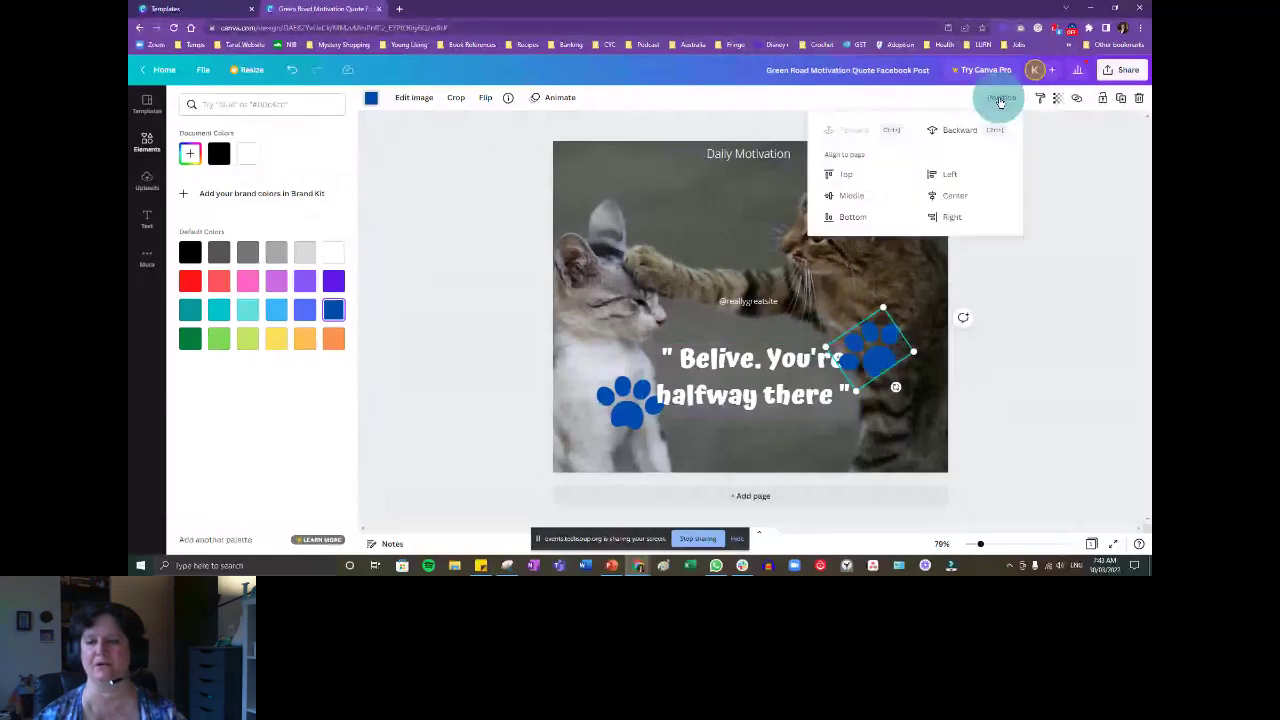
click(860, 345)
right_click(867, 357)
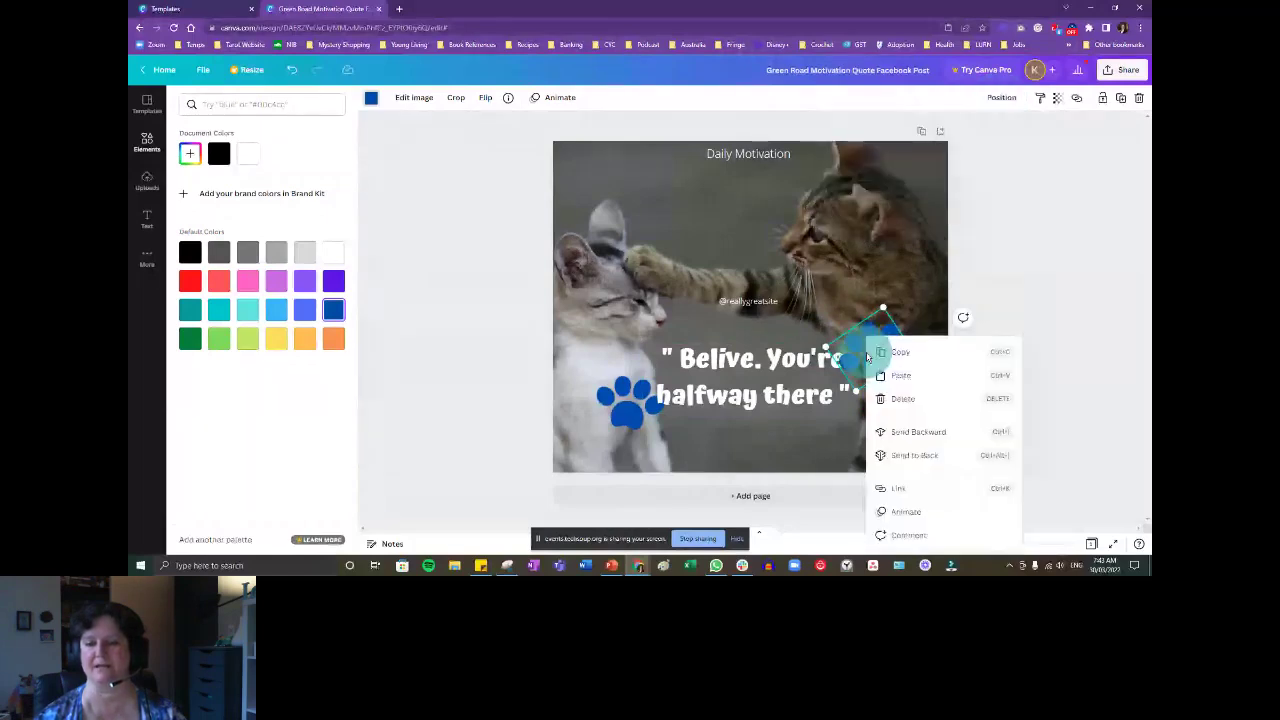
click(1060, 320)
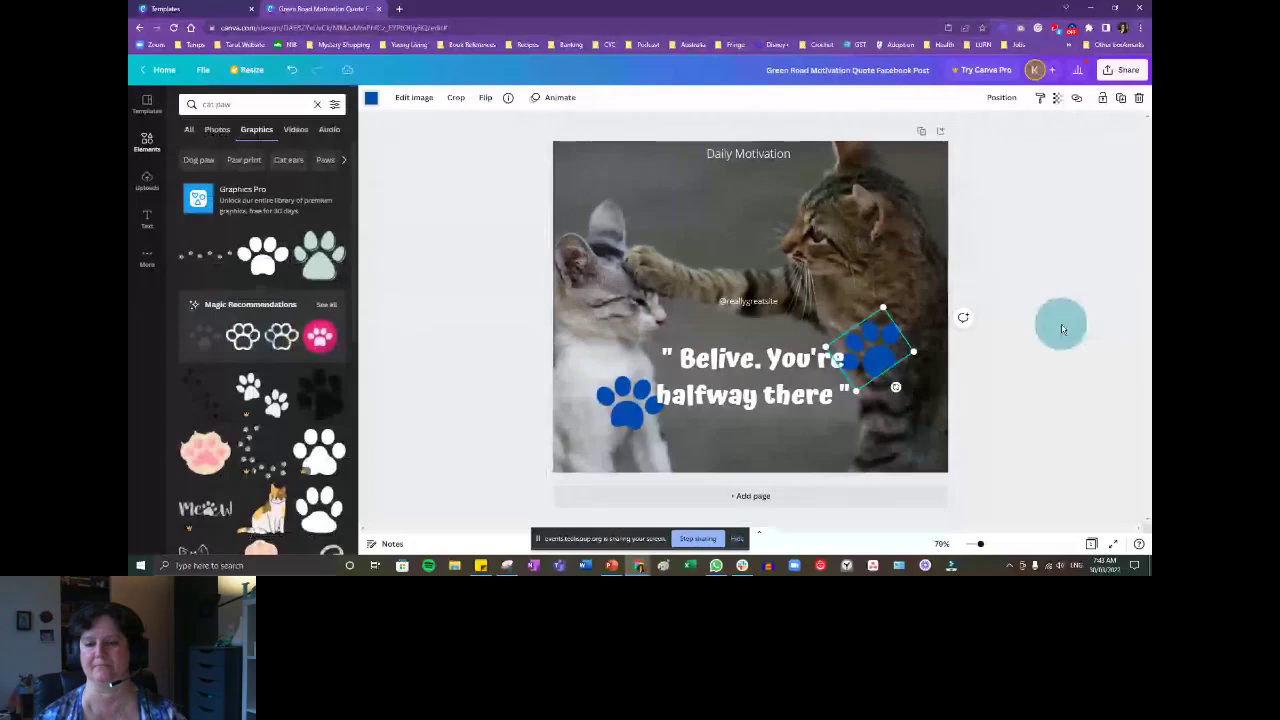
click(1066, 385)
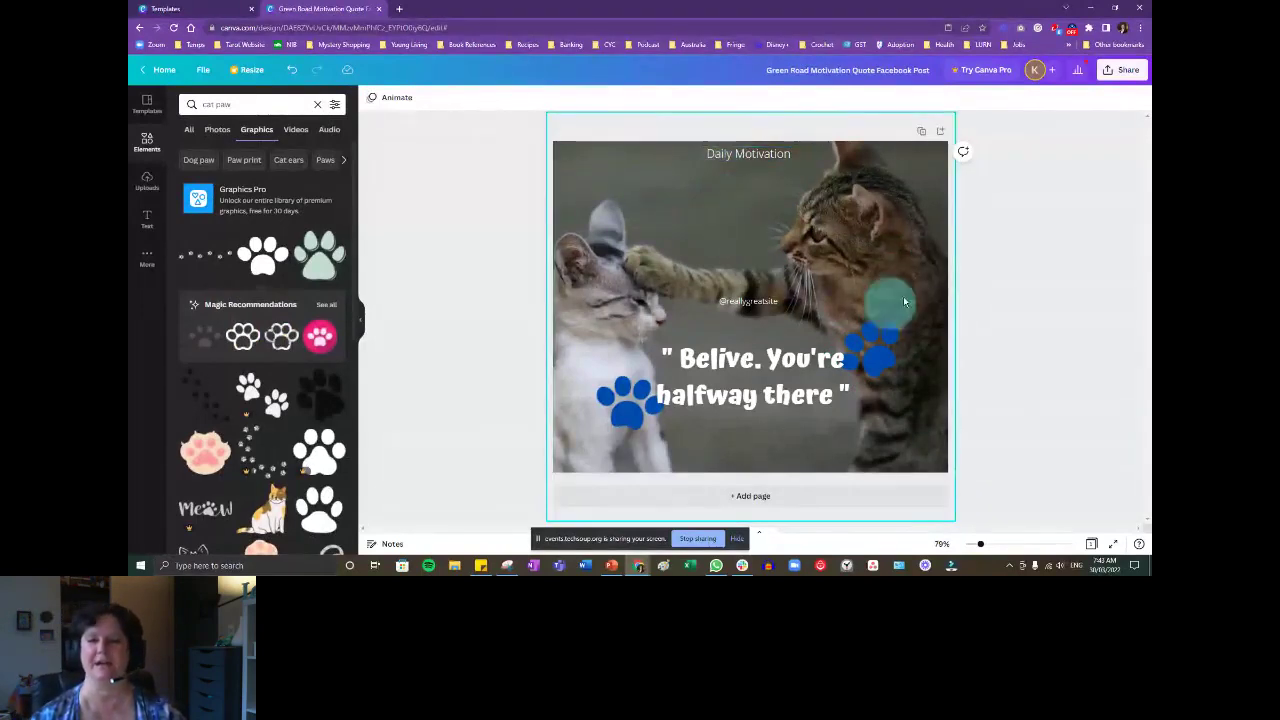
click(1029, 235)
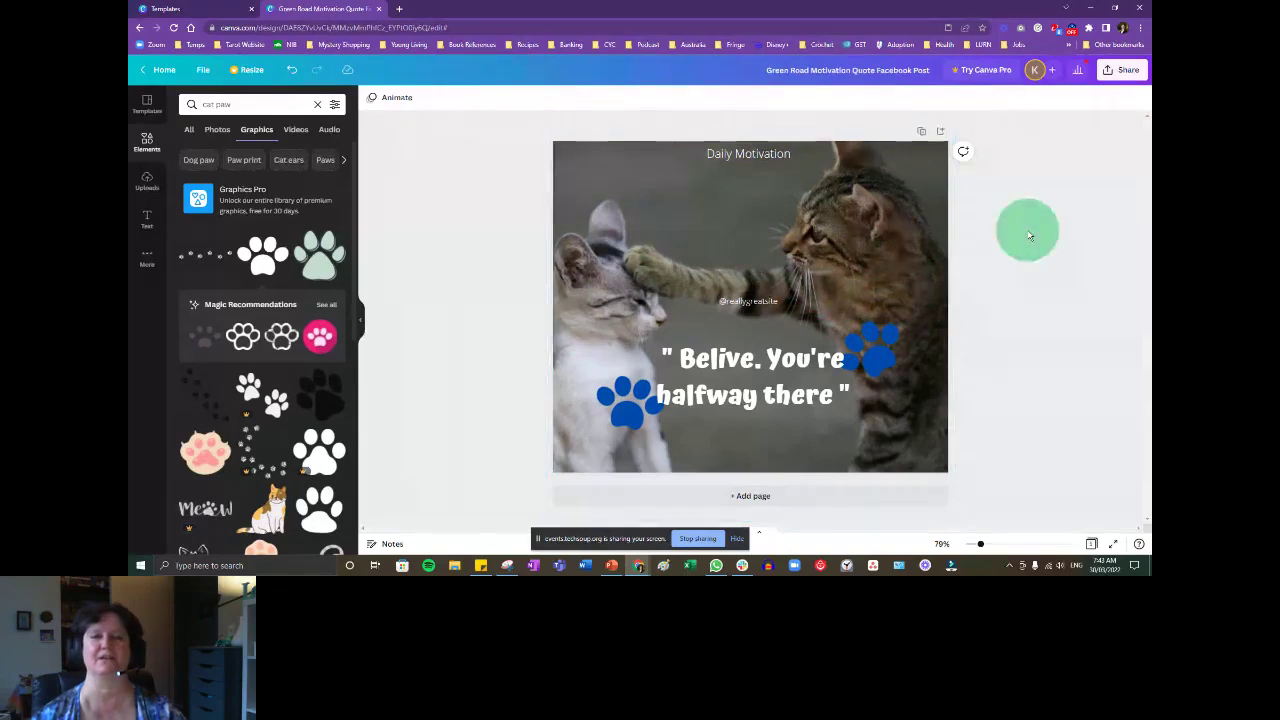
right_click(1028, 230)
click(1015, 174)
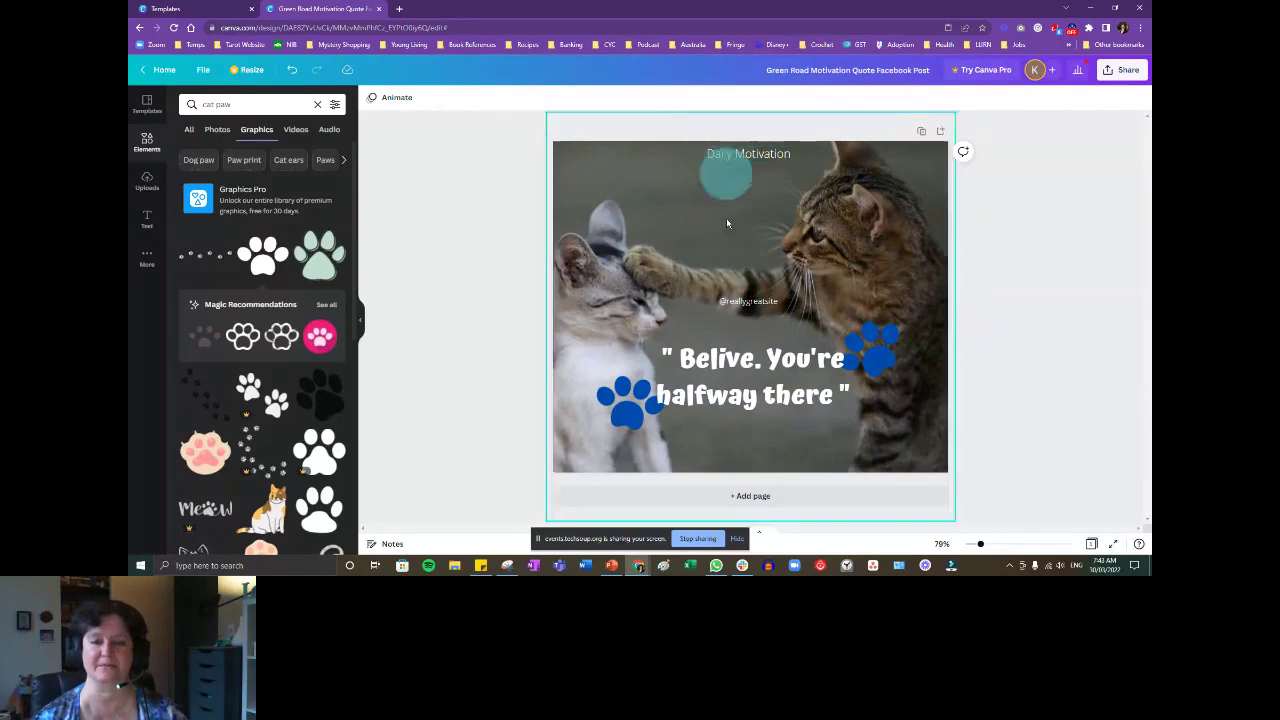
click(745, 302)
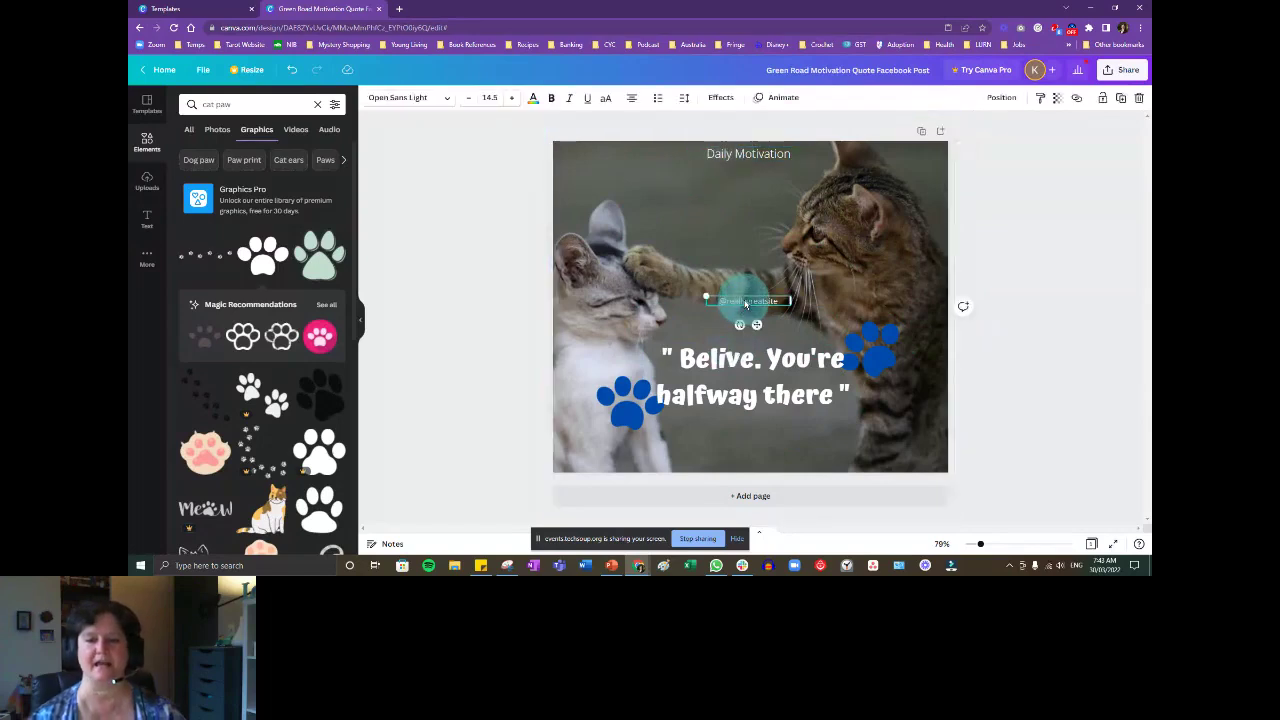
click(1000, 237)
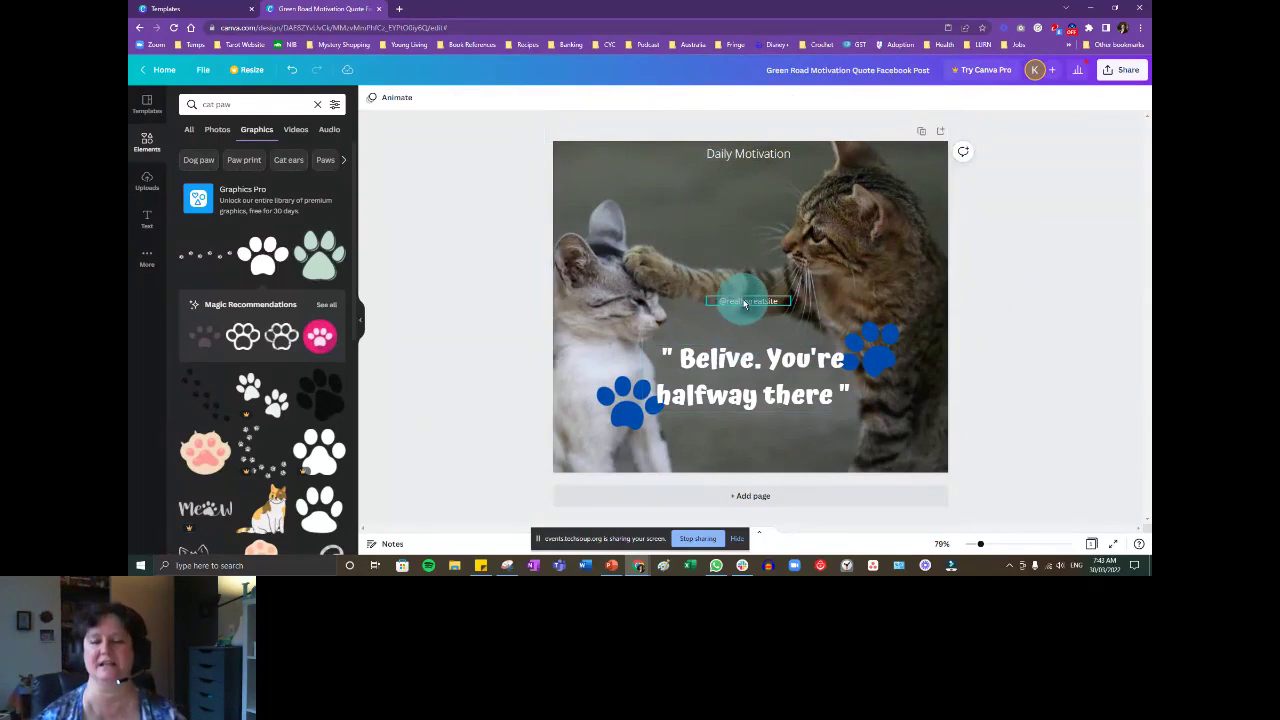
click(745, 302)
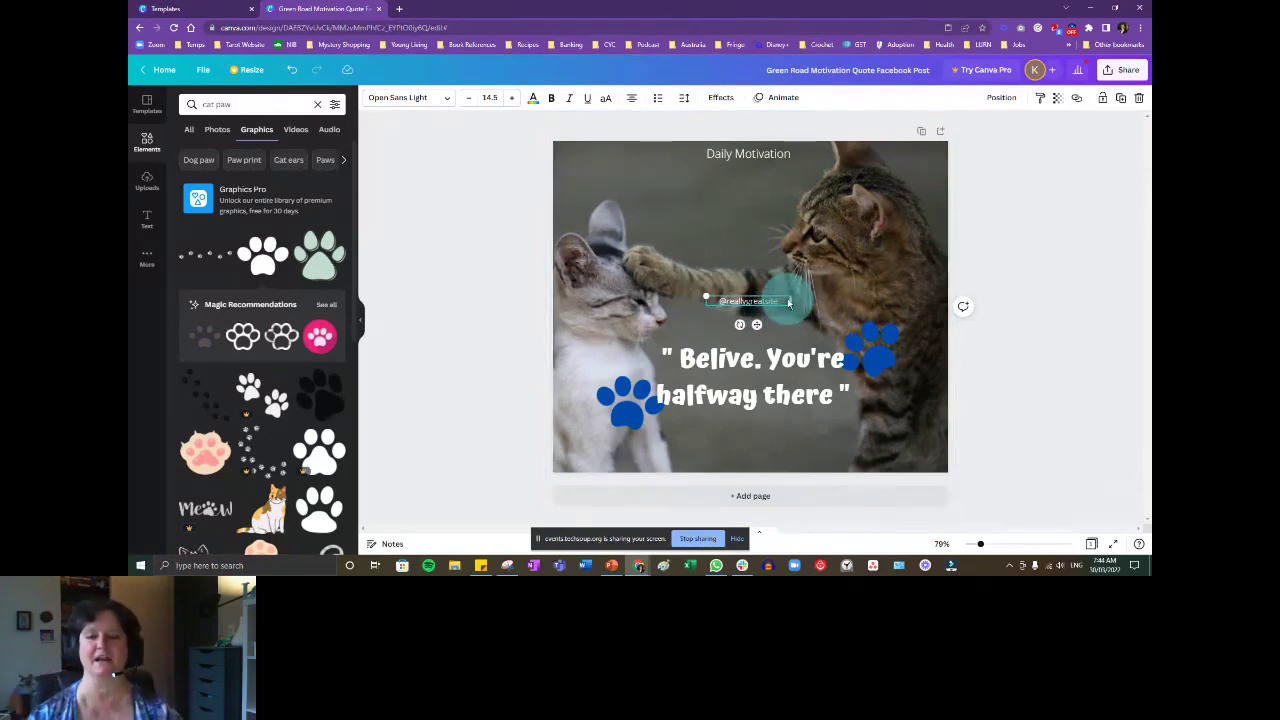
double_click(752, 299)
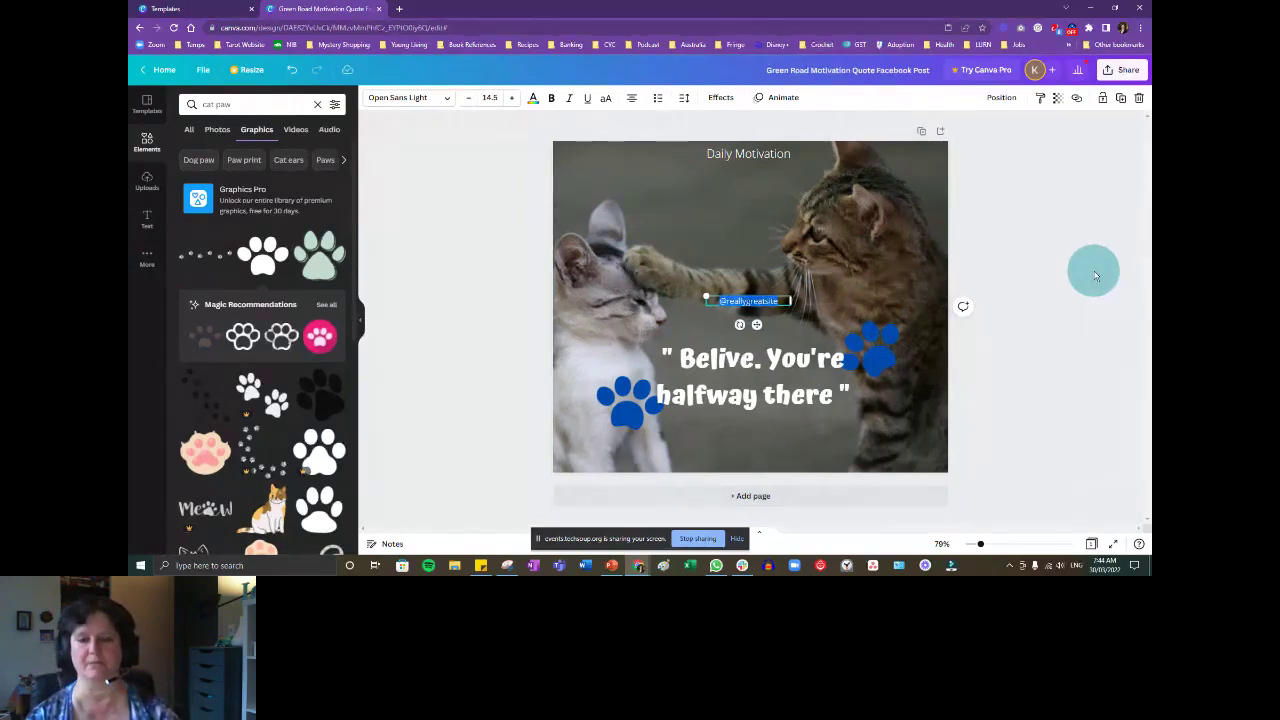
text(@)
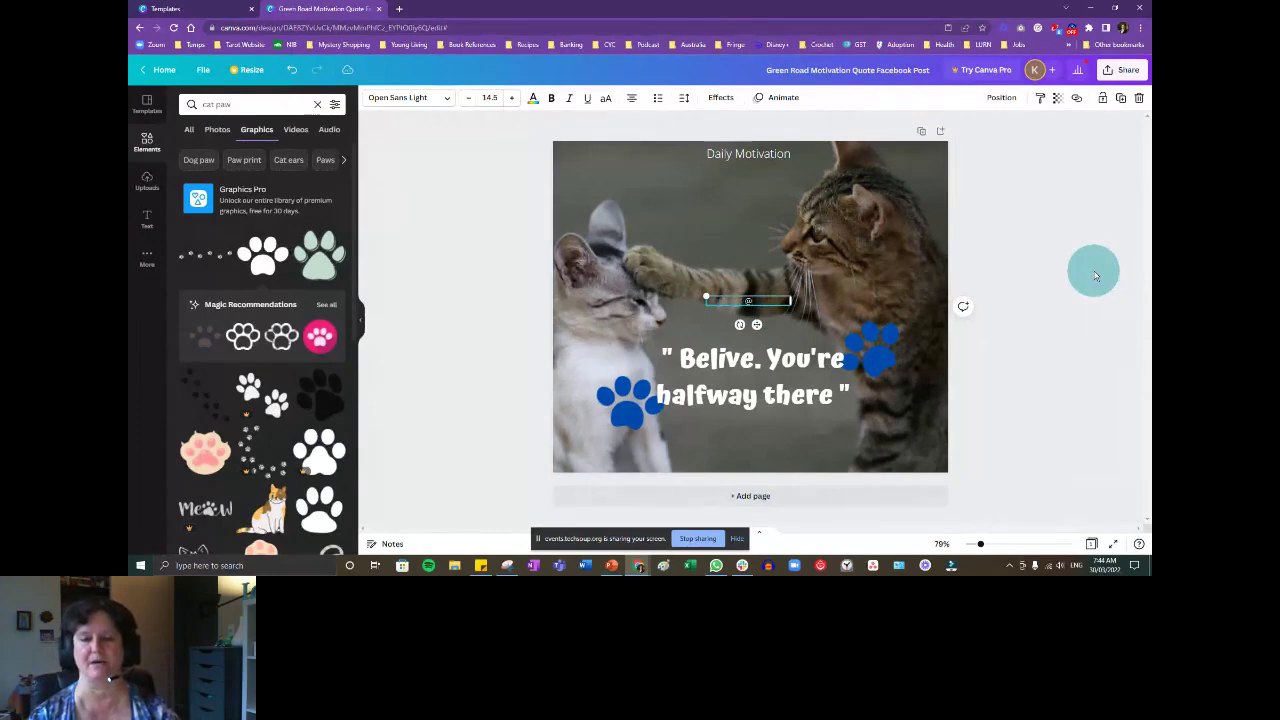
text(CreateYourChange4U)
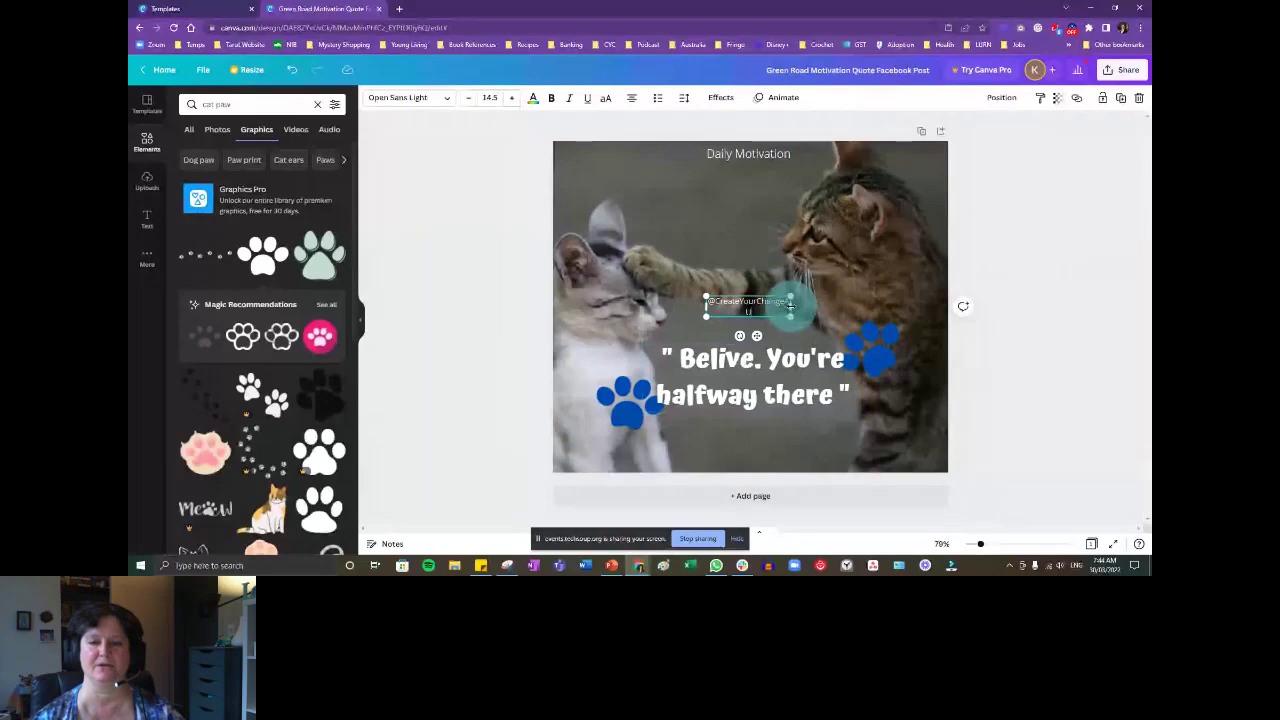
drag(790, 305, 800, 305)
click(760, 325)
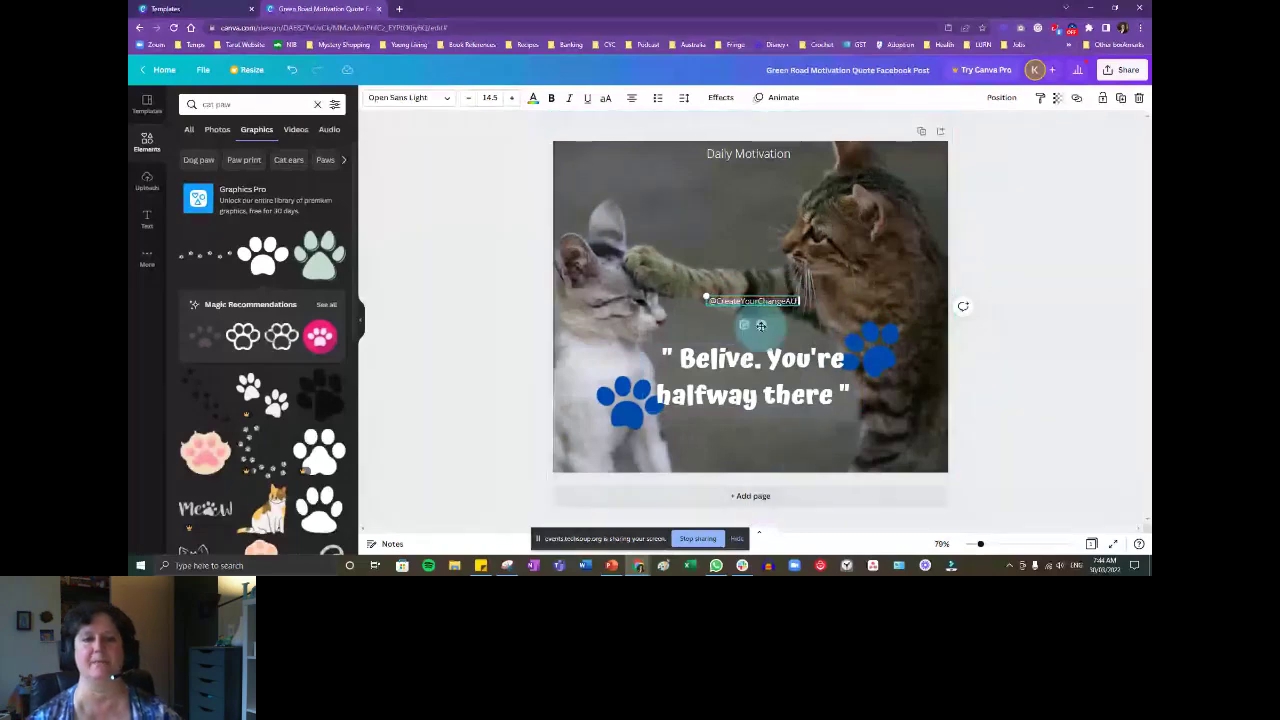
drag(760, 325, 755, 357)
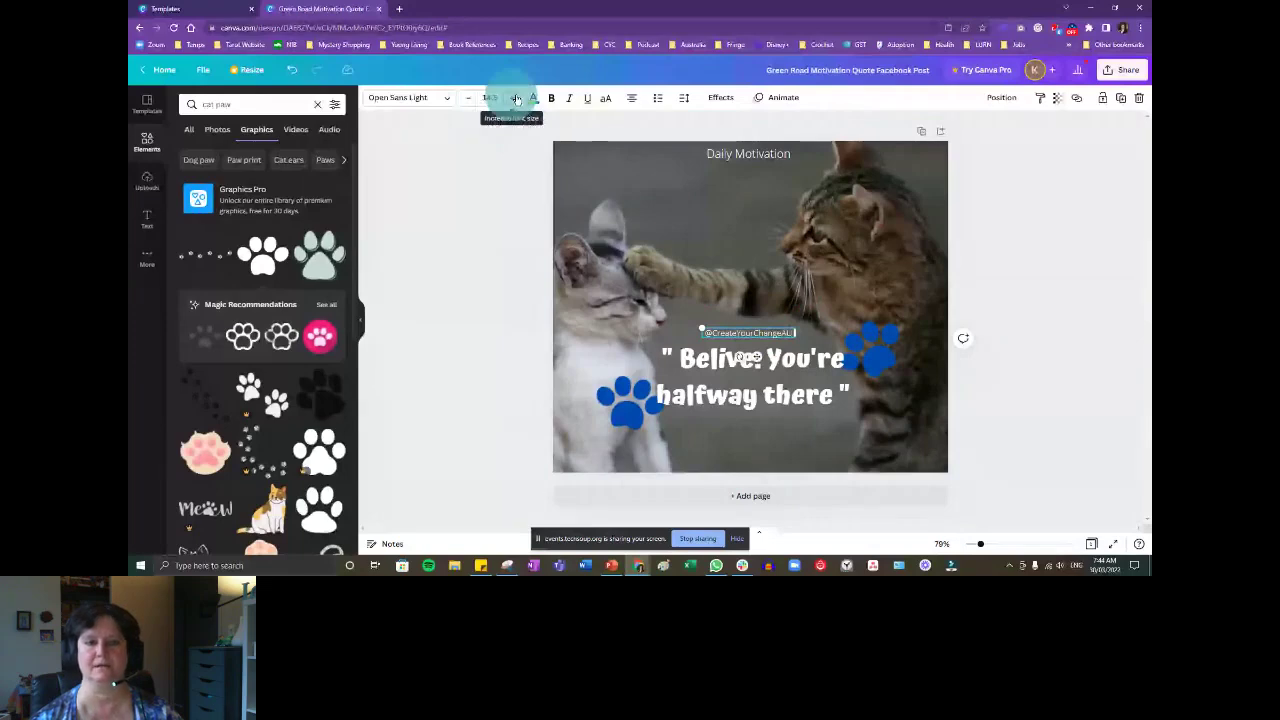
click(516, 98)
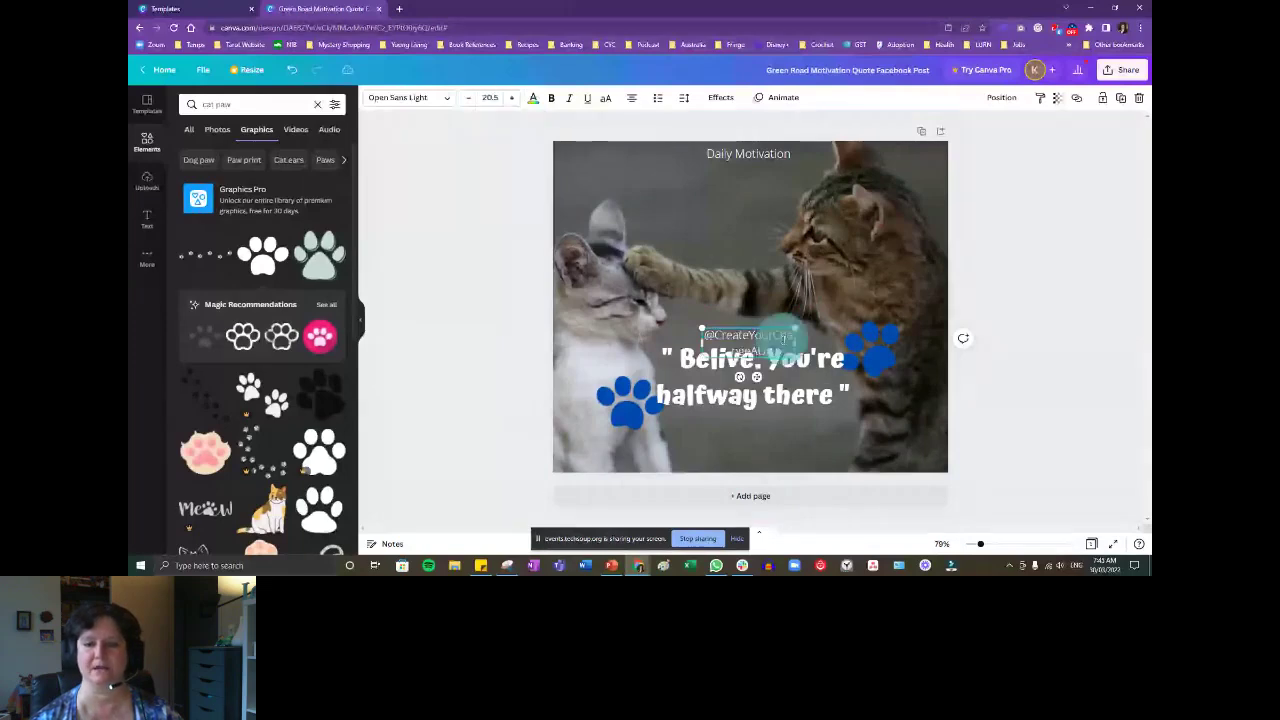
drag(793, 336, 828, 337)
drag(749, 360, 717, 333)
double_click(682, 332)
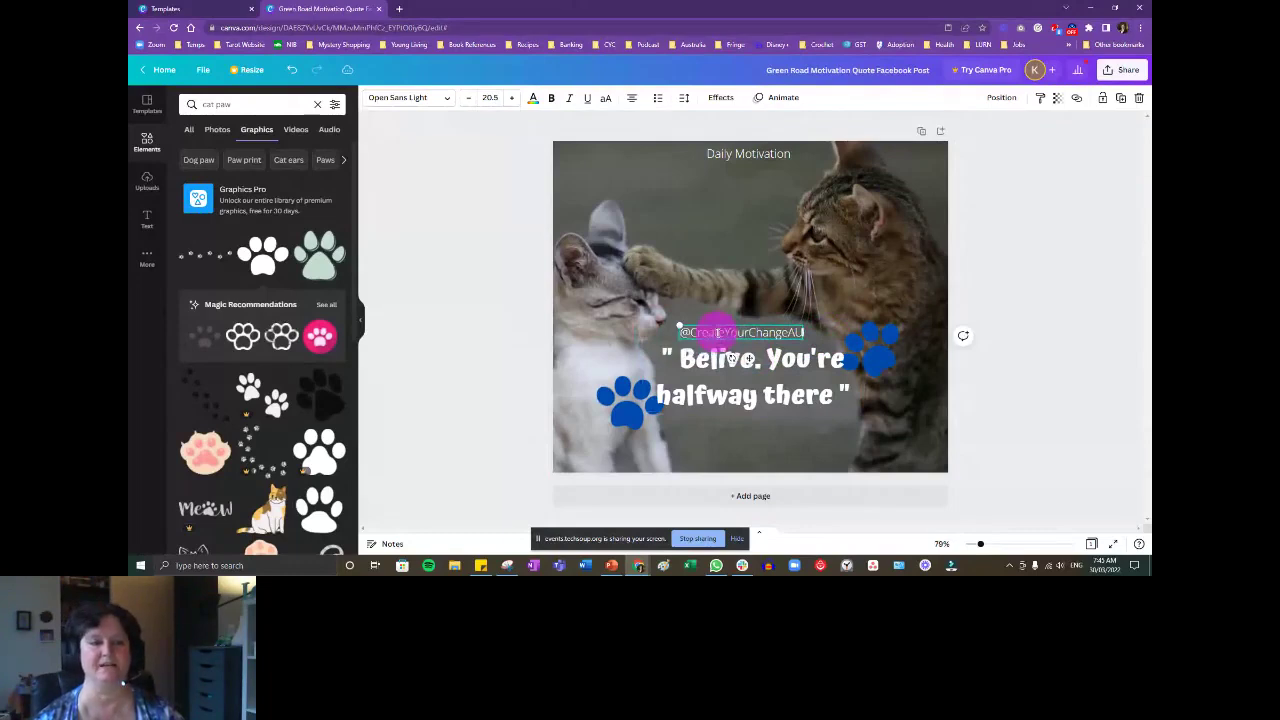
click(533, 97)
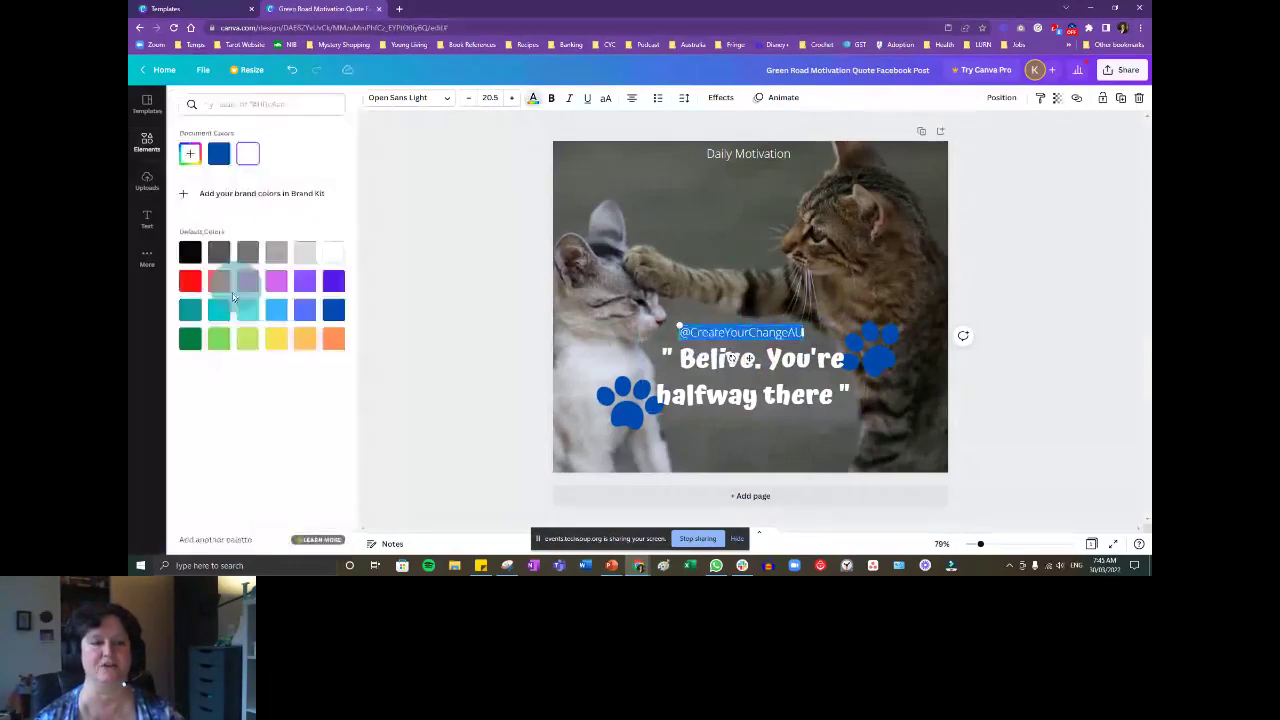
click(308, 321)
click(551, 99)
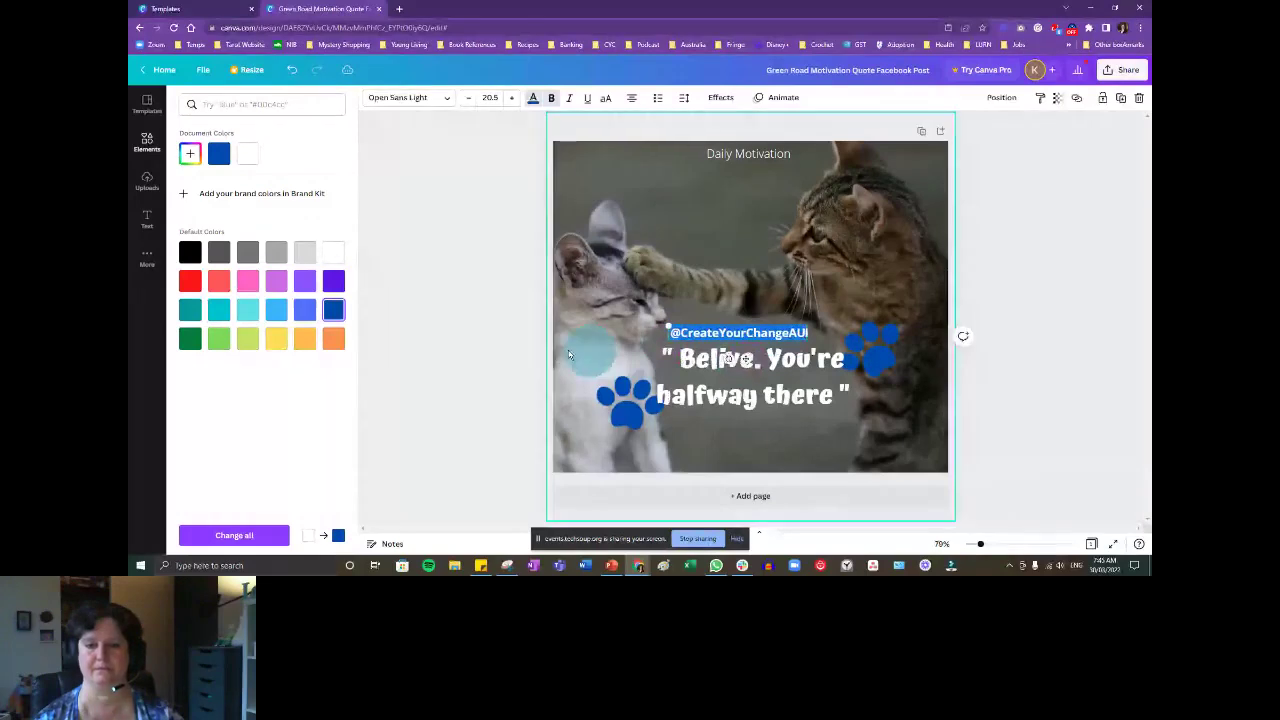
Color the handle's text after the @ sign black and correct "Belive" to "Believe" in the quote.
click(735, 333)
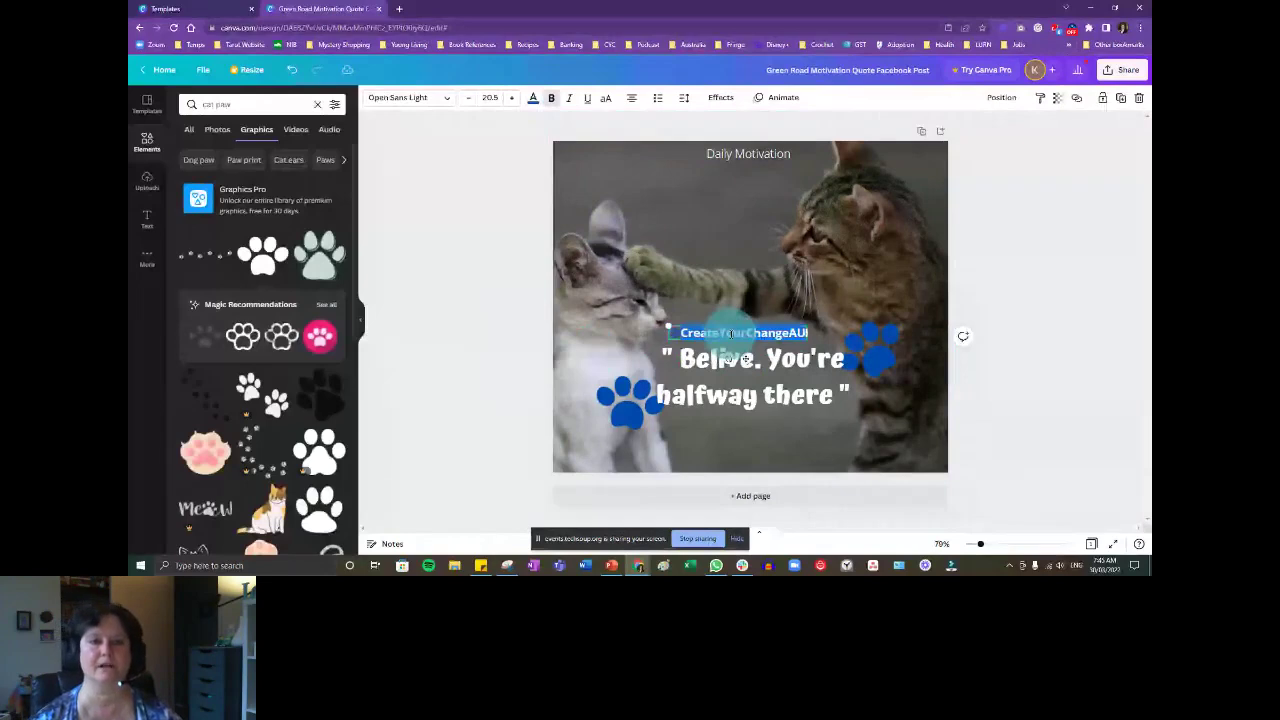
click(533, 97)
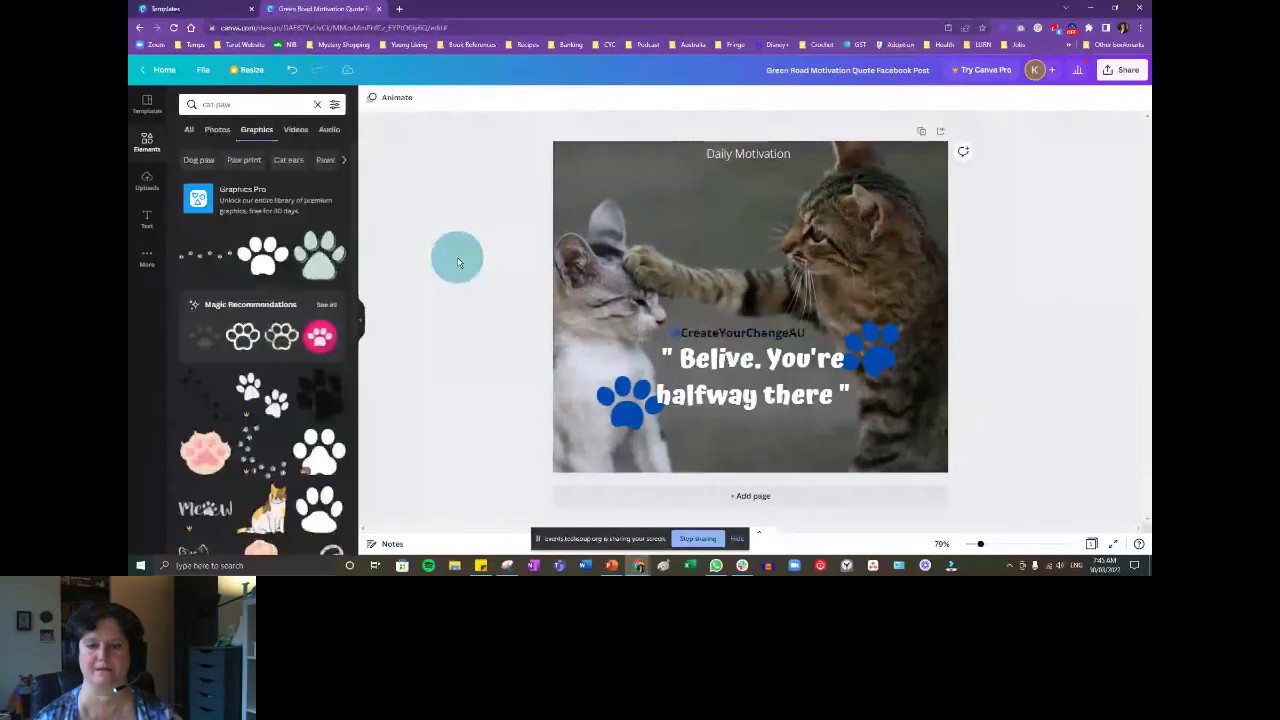
click(458, 262)
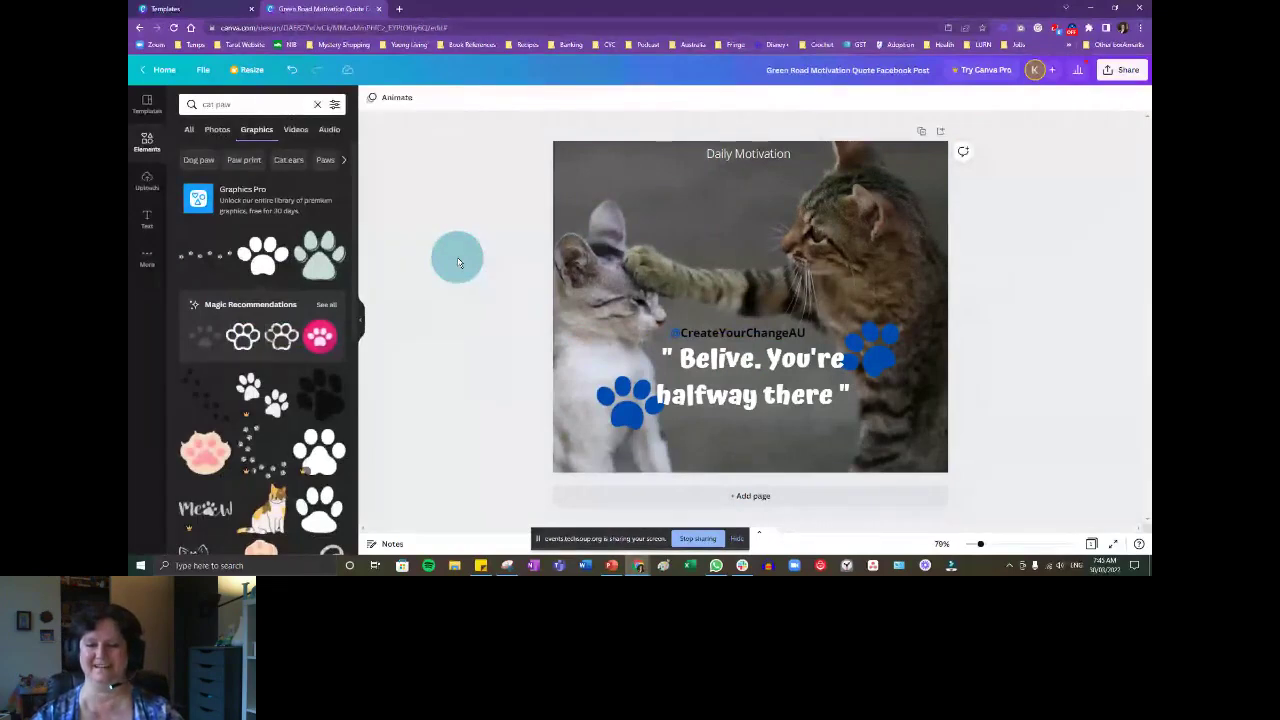
click(730, 358)
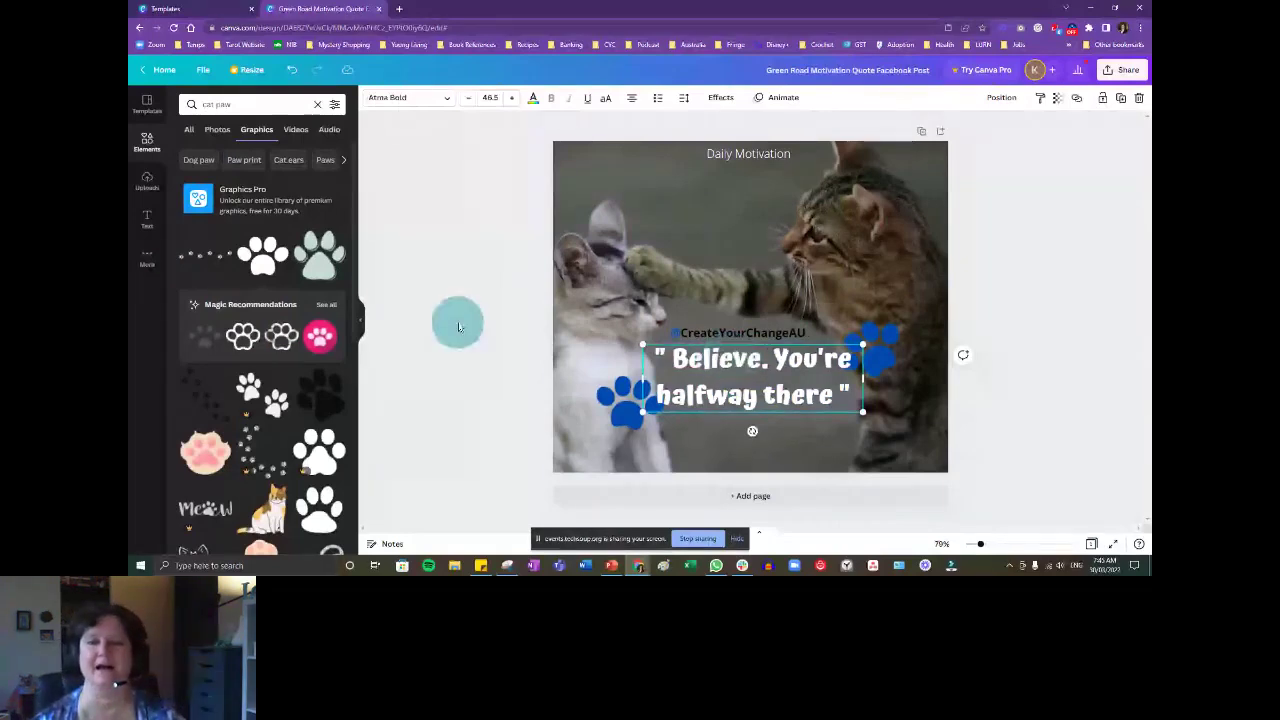
Replace the "Daily Motivation" heading with "Cat Logic".
click(766, 155)
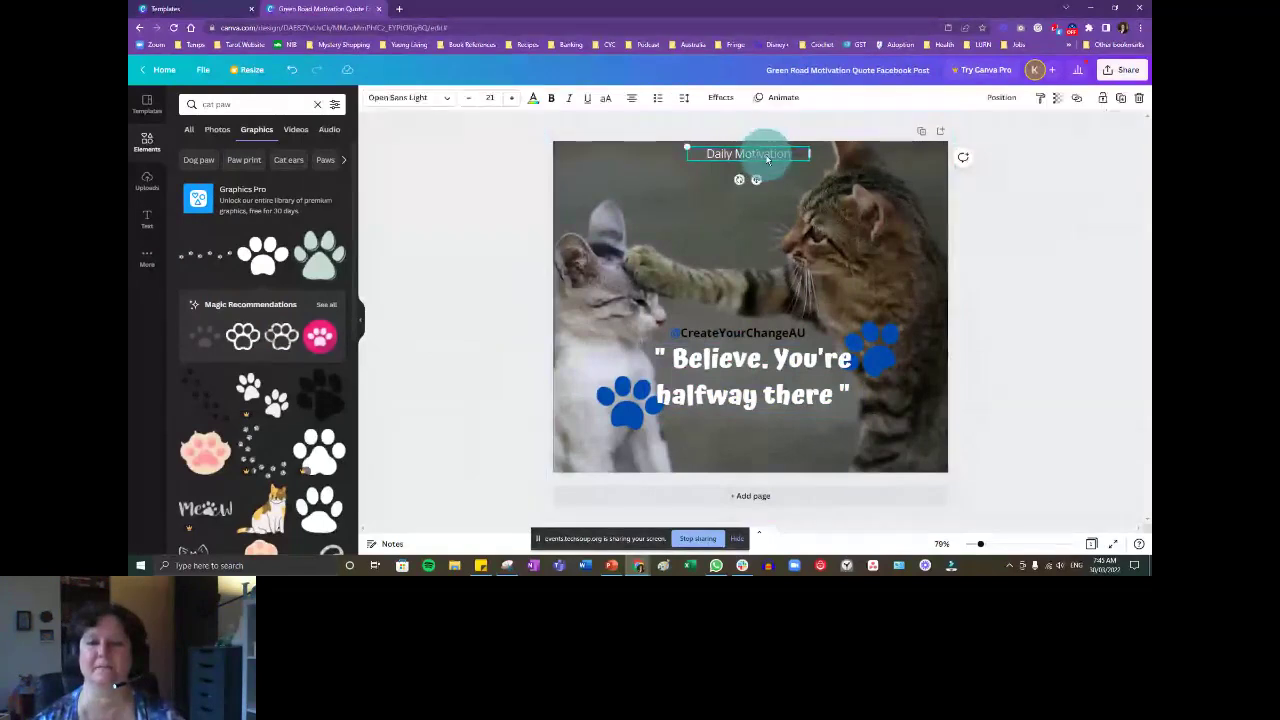
click(765, 155)
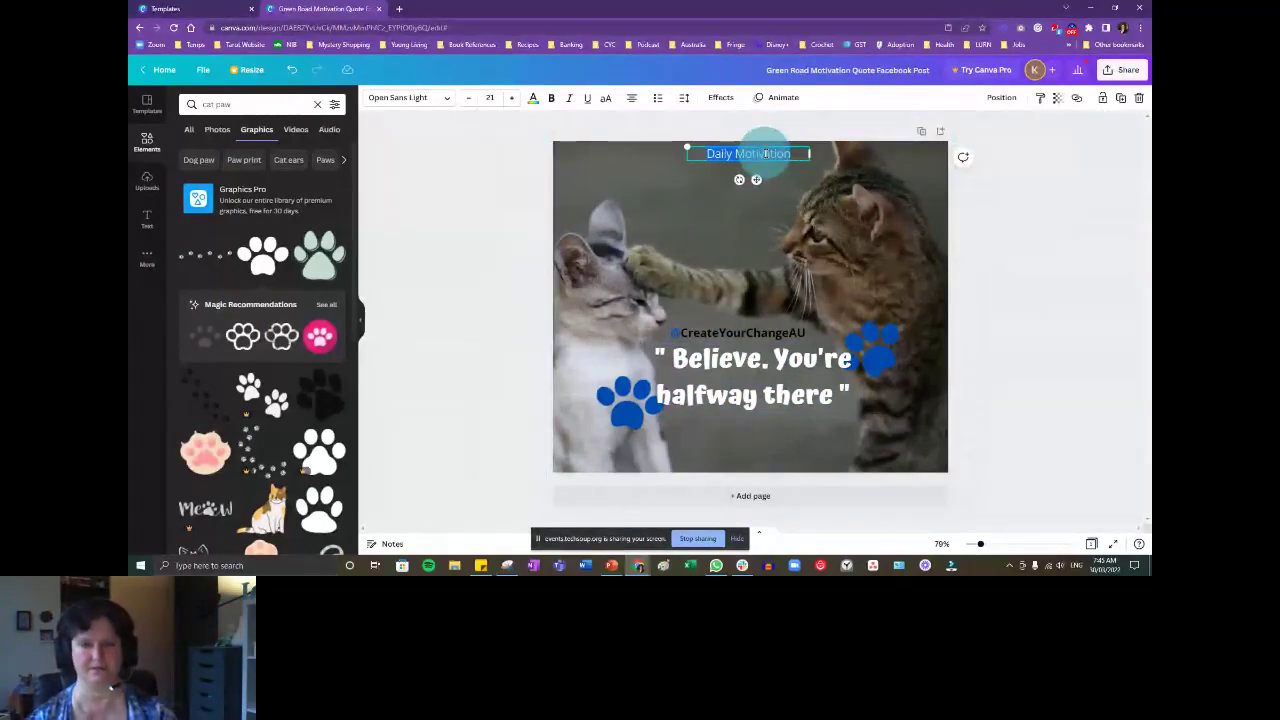
key(BackSpace)
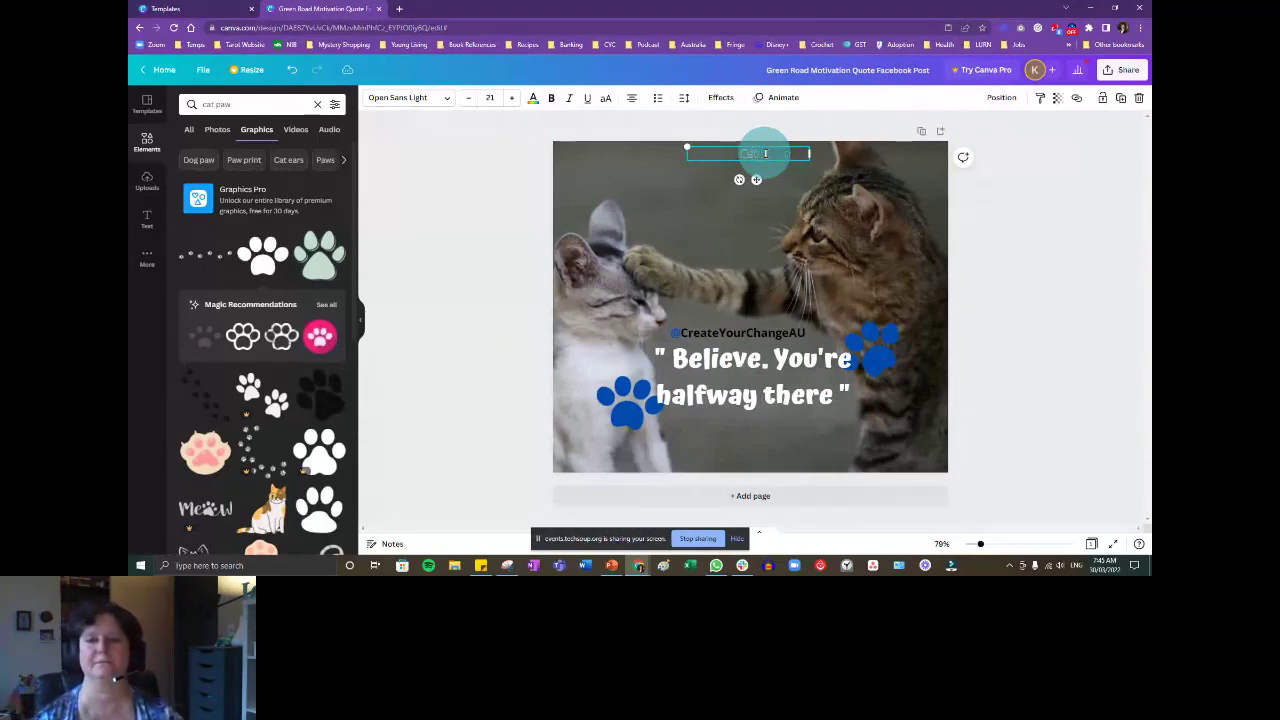
text(Cat Logi)
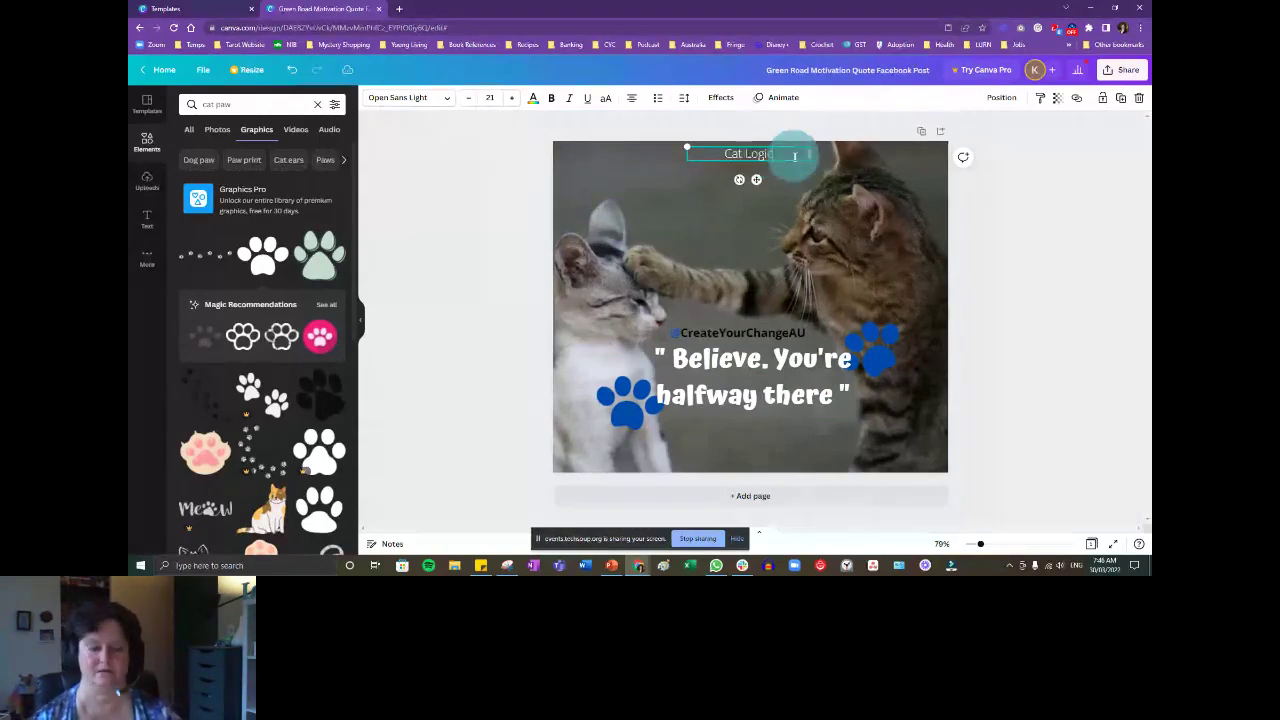
text(c)
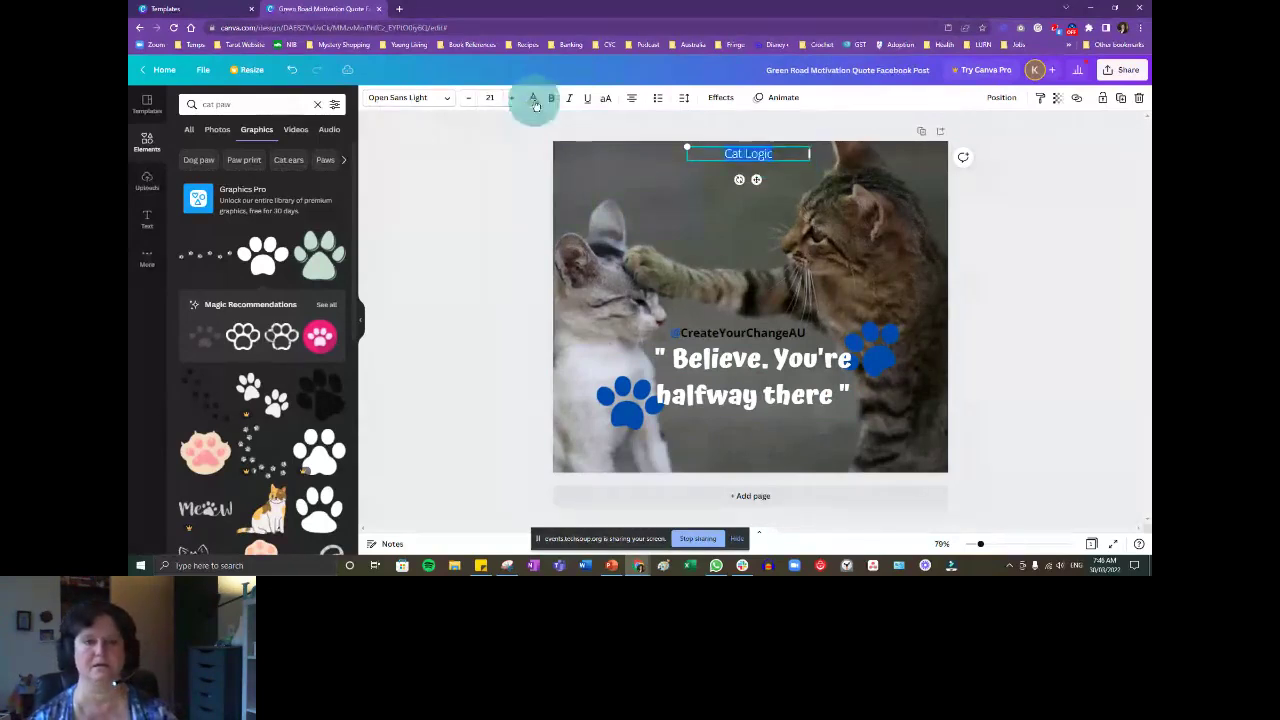
Make the "Cat Logic" heading black and bold.
click(533, 98)
click(189, 254)
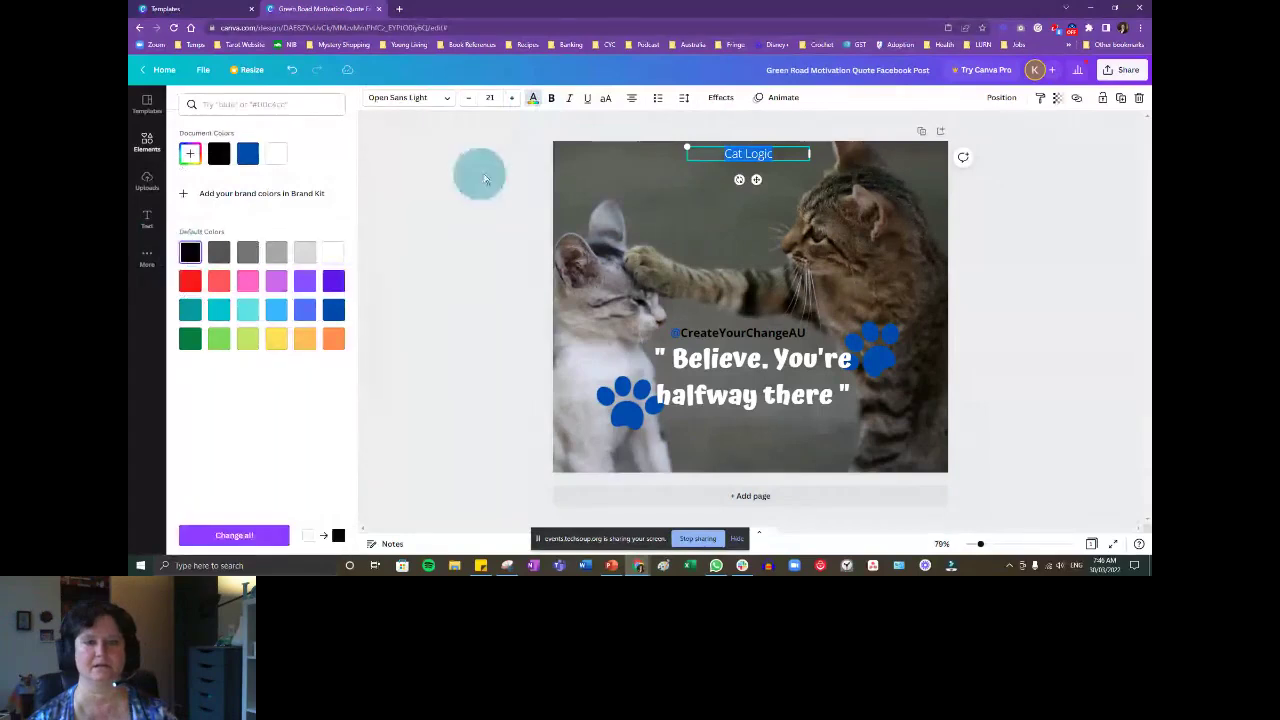
click(553, 98)
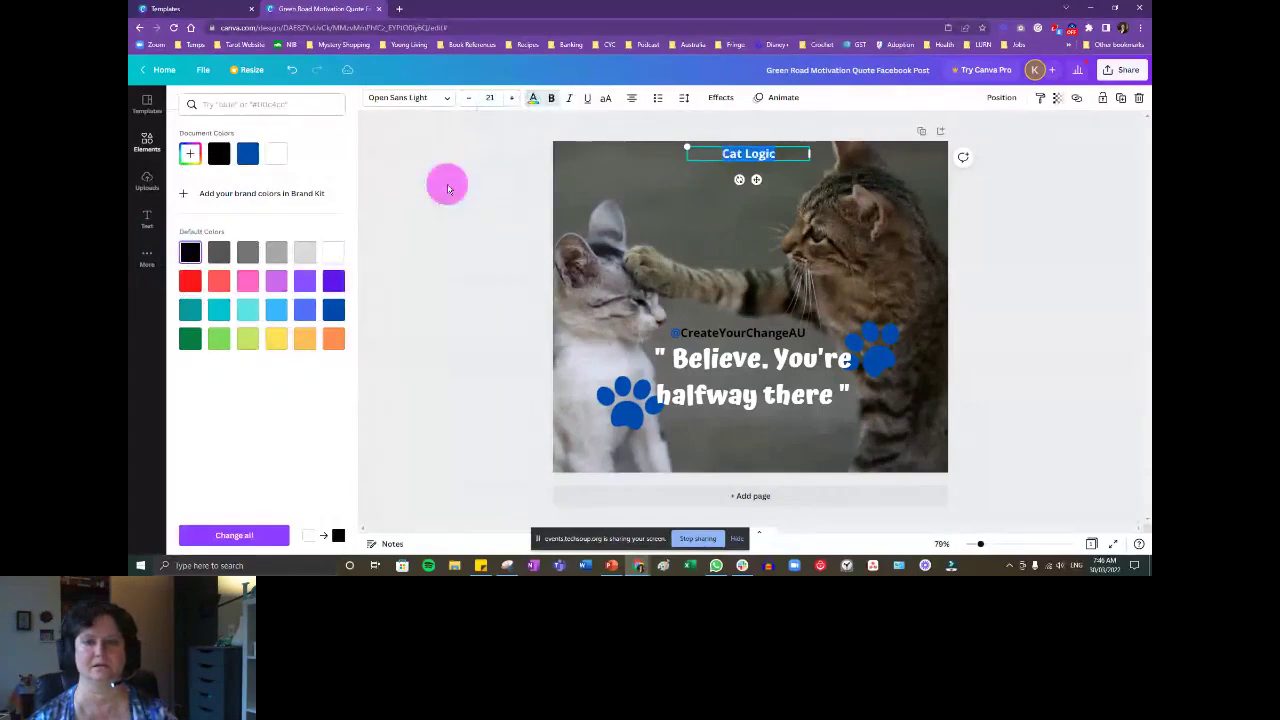
click(448, 190)
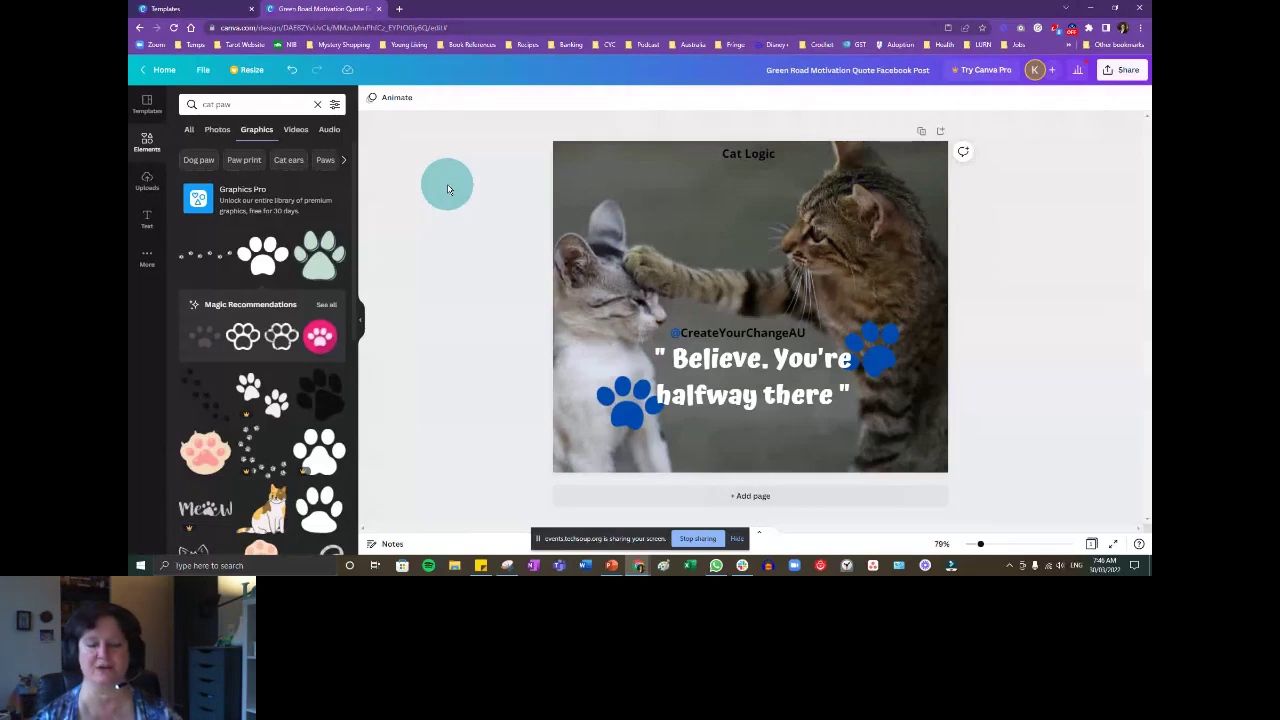
Add the photo of the orange kitten lying on grass and shrink it to about 454 by 327.
click(217, 129)
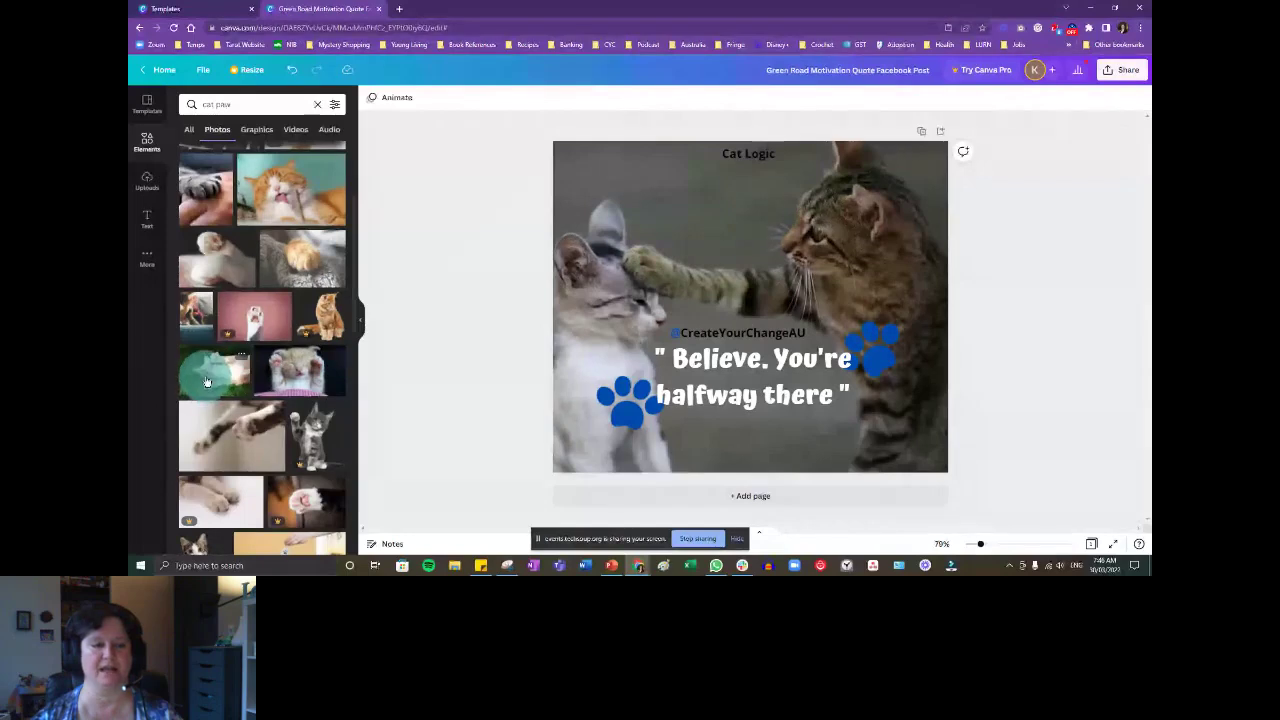
drag(213, 376, 520, 205)
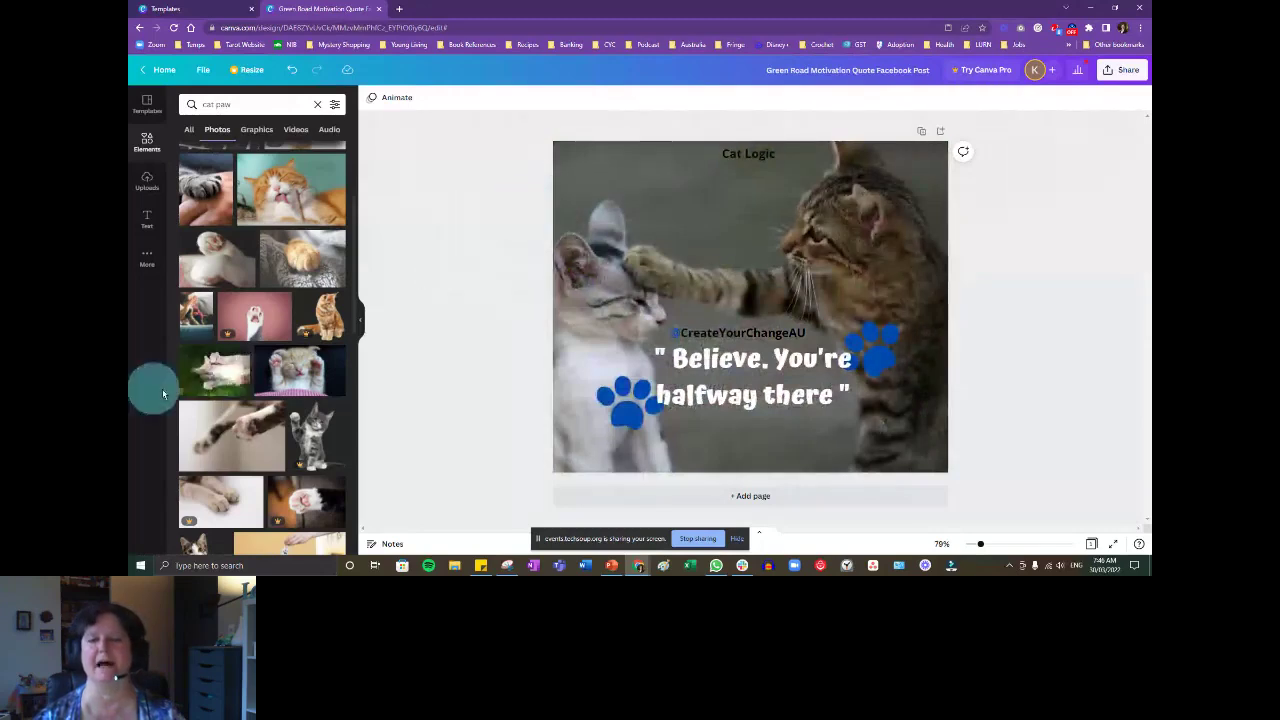
drag(200, 378, 754, 295)
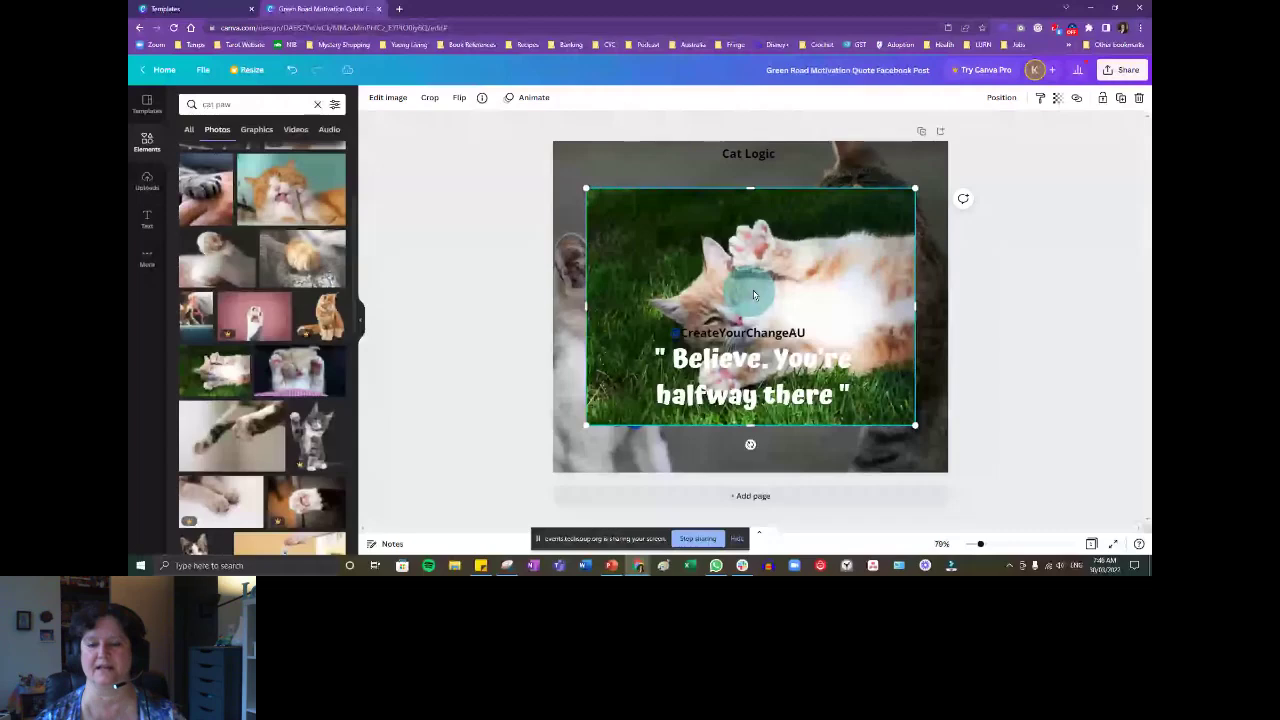
drag(914, 425, 776, 325)
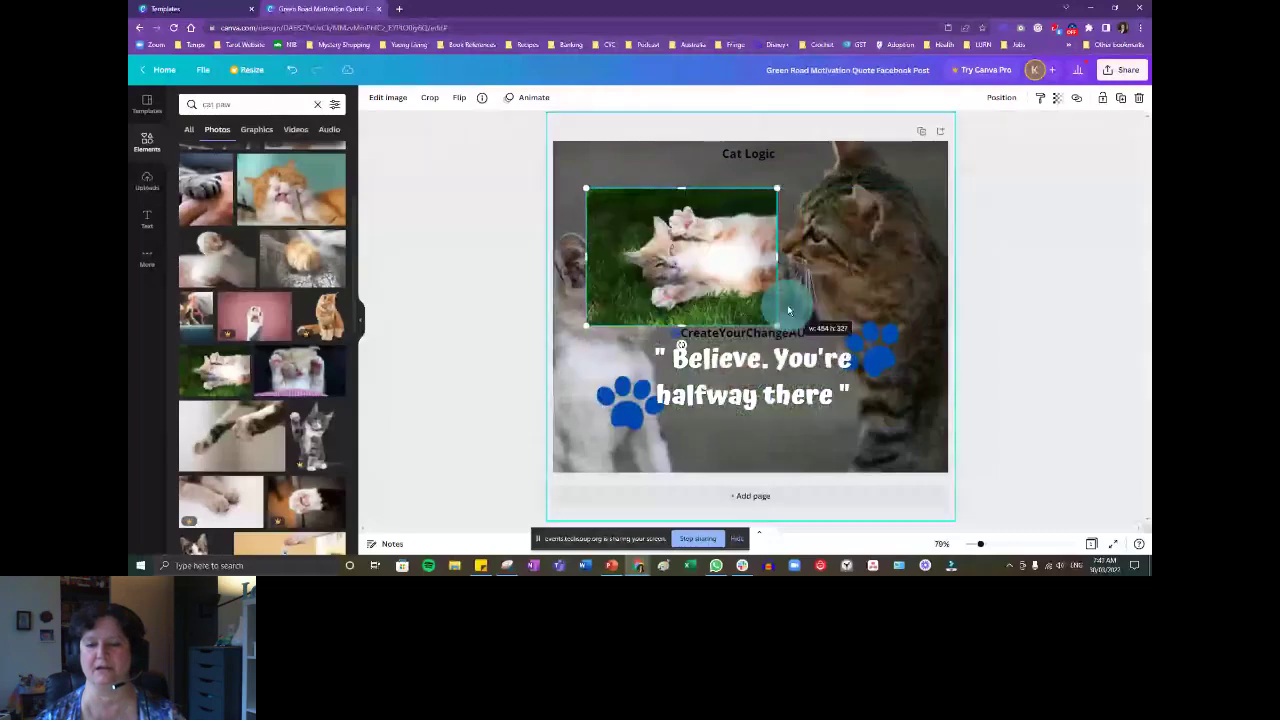
Crop the kitten photo to a small, roughly square shape and move it to the left side of the design.
click(585, 257)
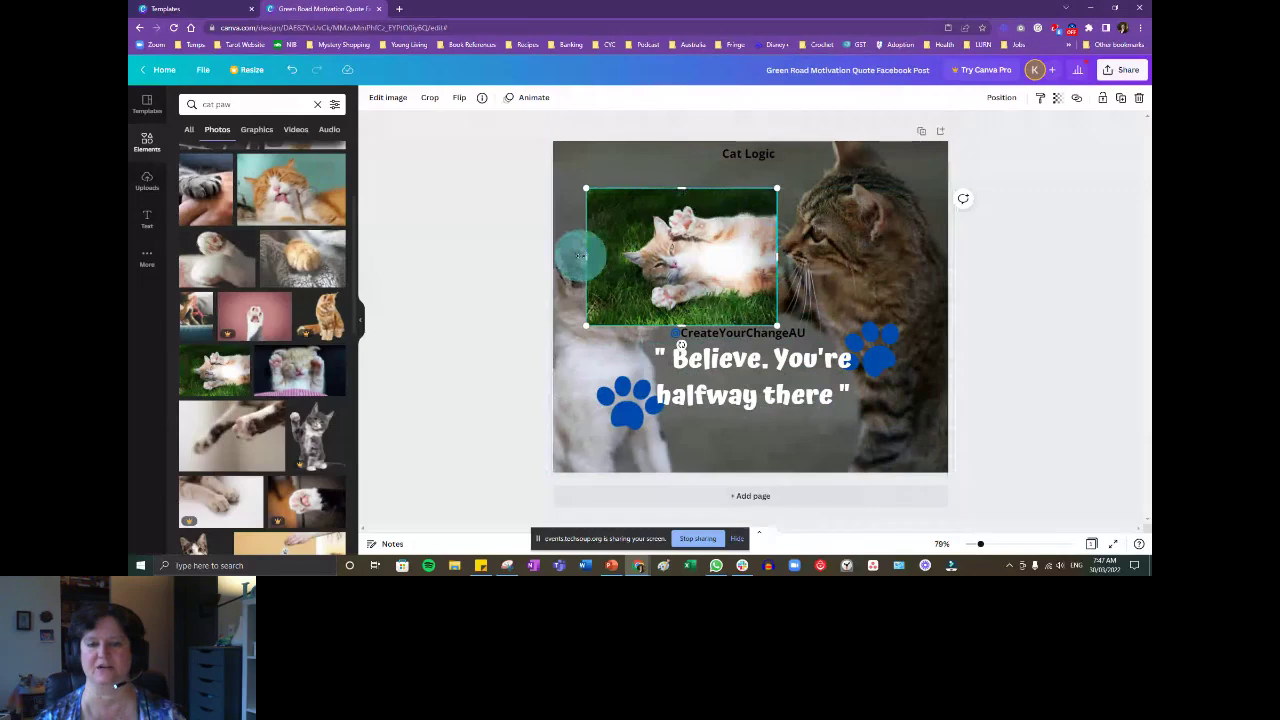
drag(580, 256, 615, 256)
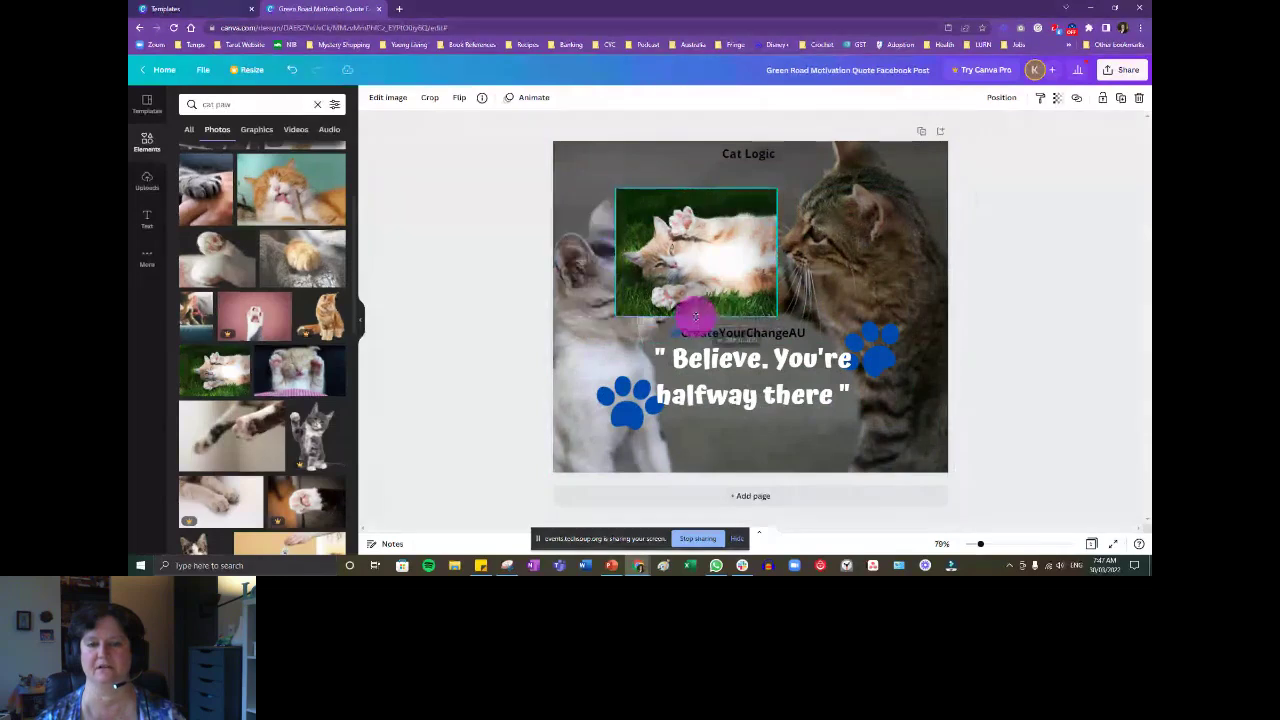
drag(696, 325, 695, 316)
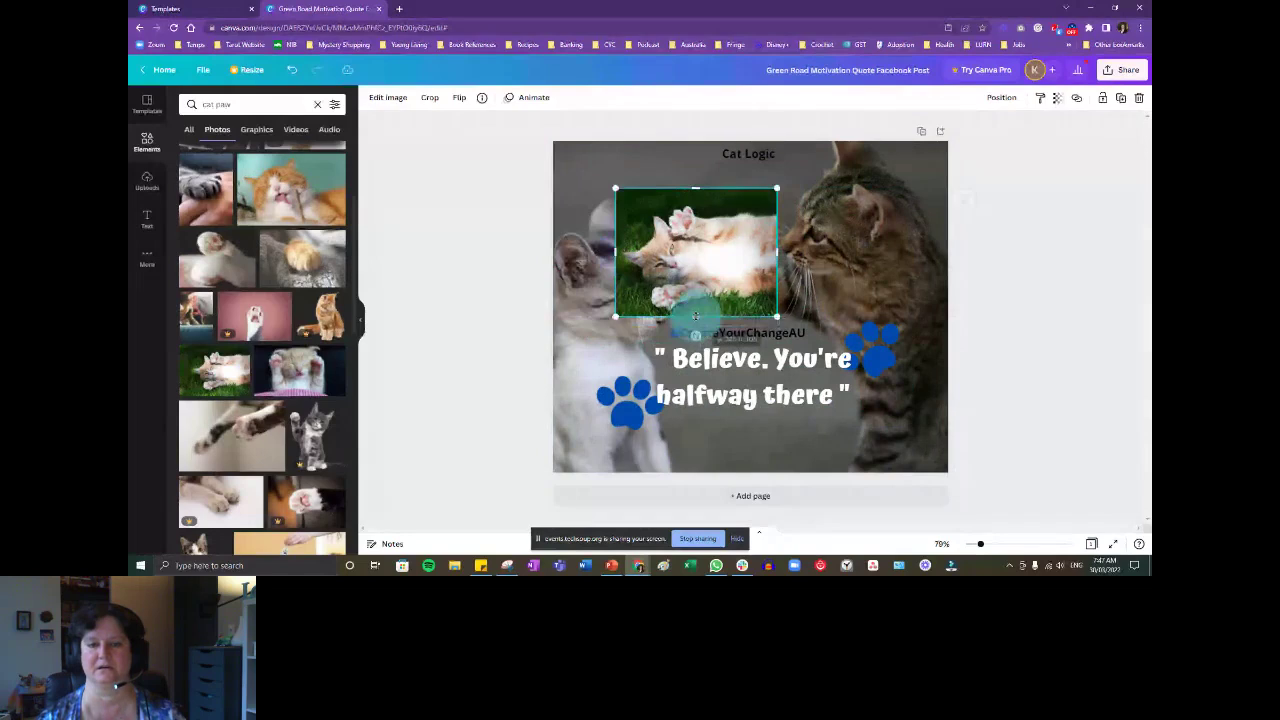
drag(776, 187, 730, 201)
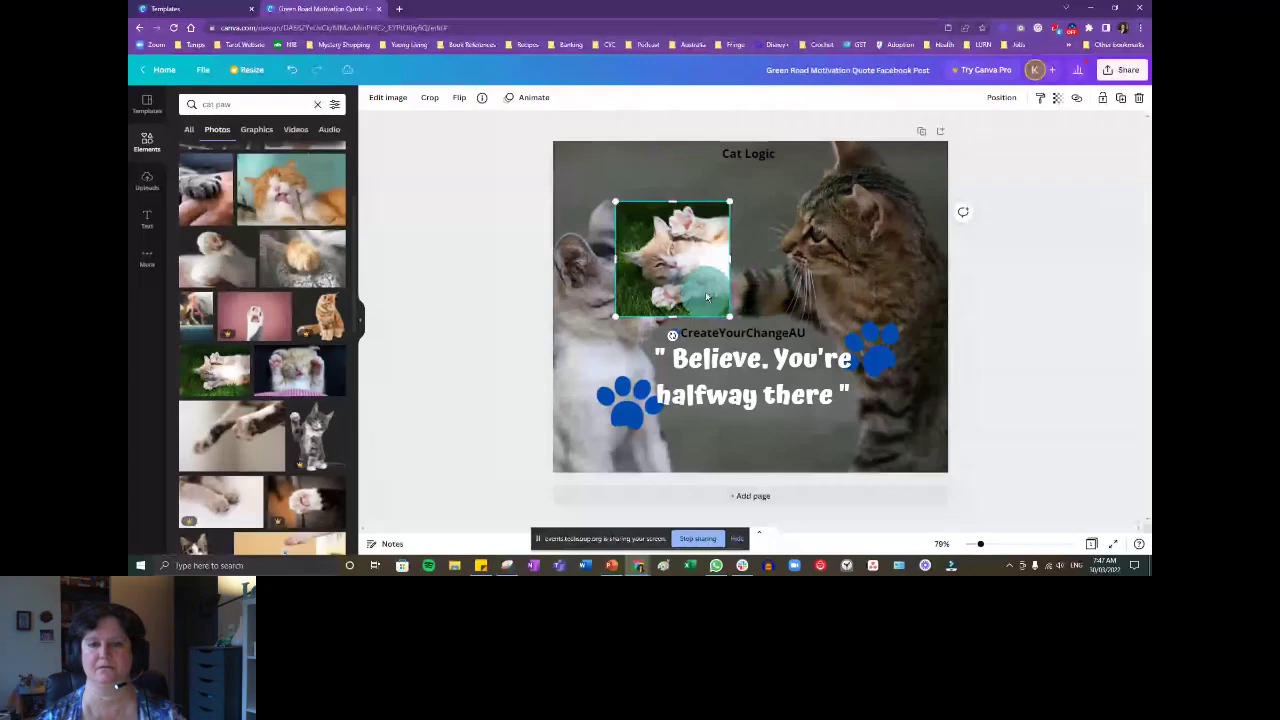
drag(706, 296, 551, 339)
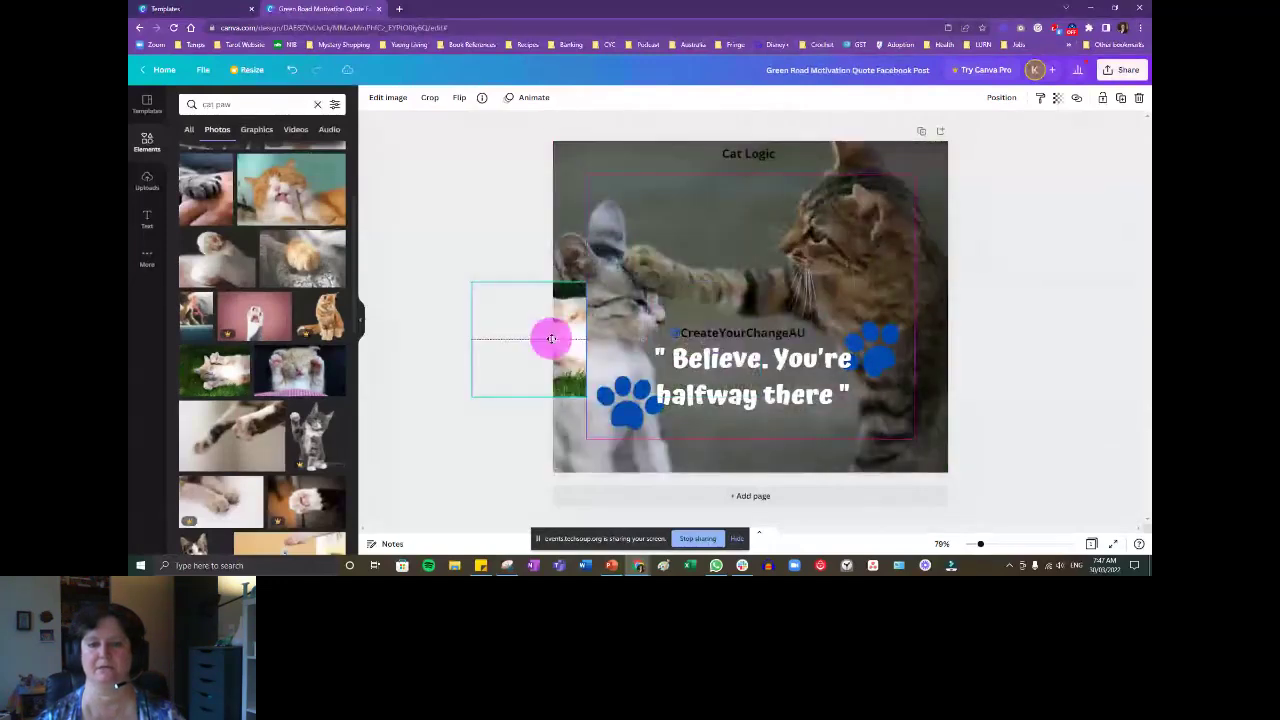
drag(551, 339, 551, 339)
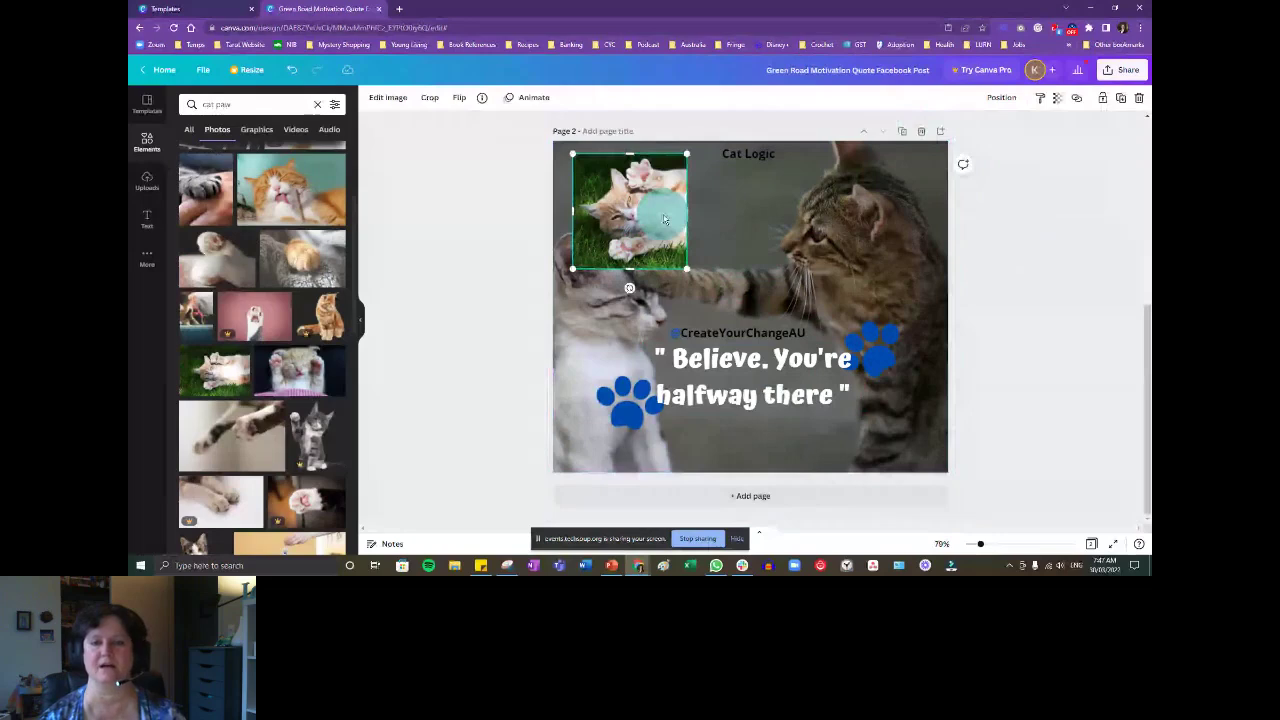
Compare the original page with its copy containing the kitten photo, and add a blank third page.
scroll(691, 310, up, 4)
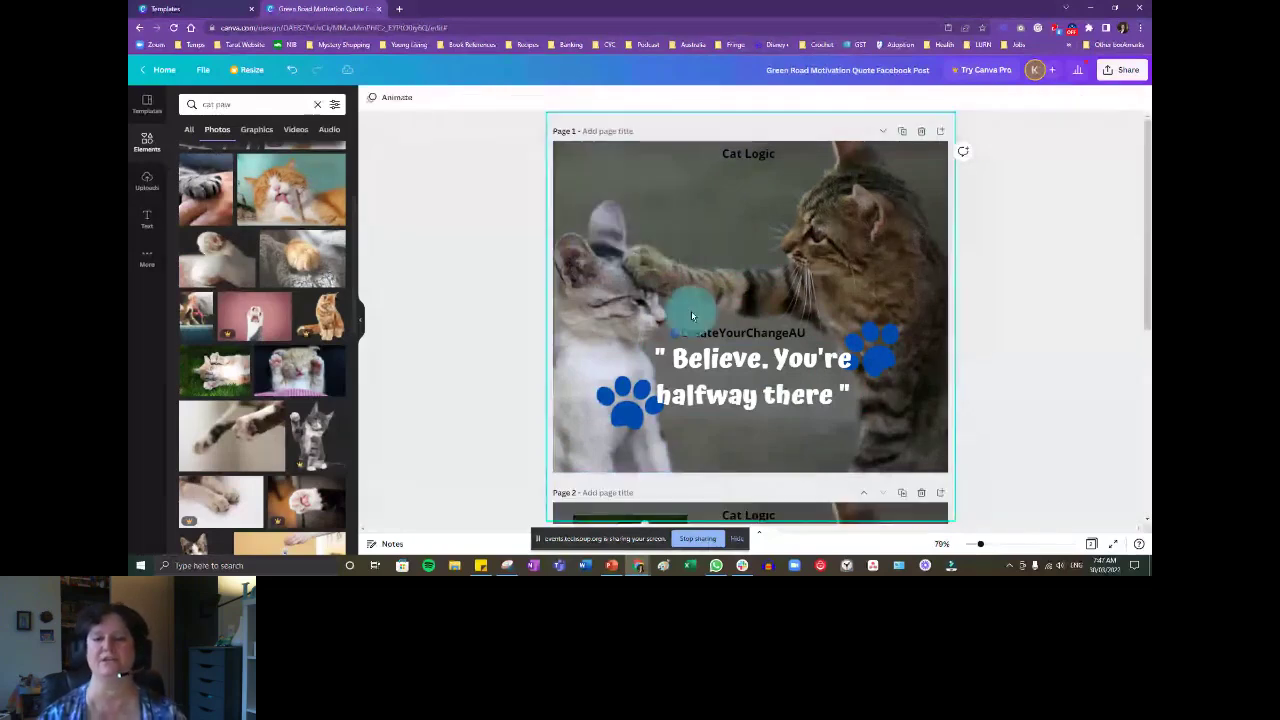
scroll(691, 316, down, 4)
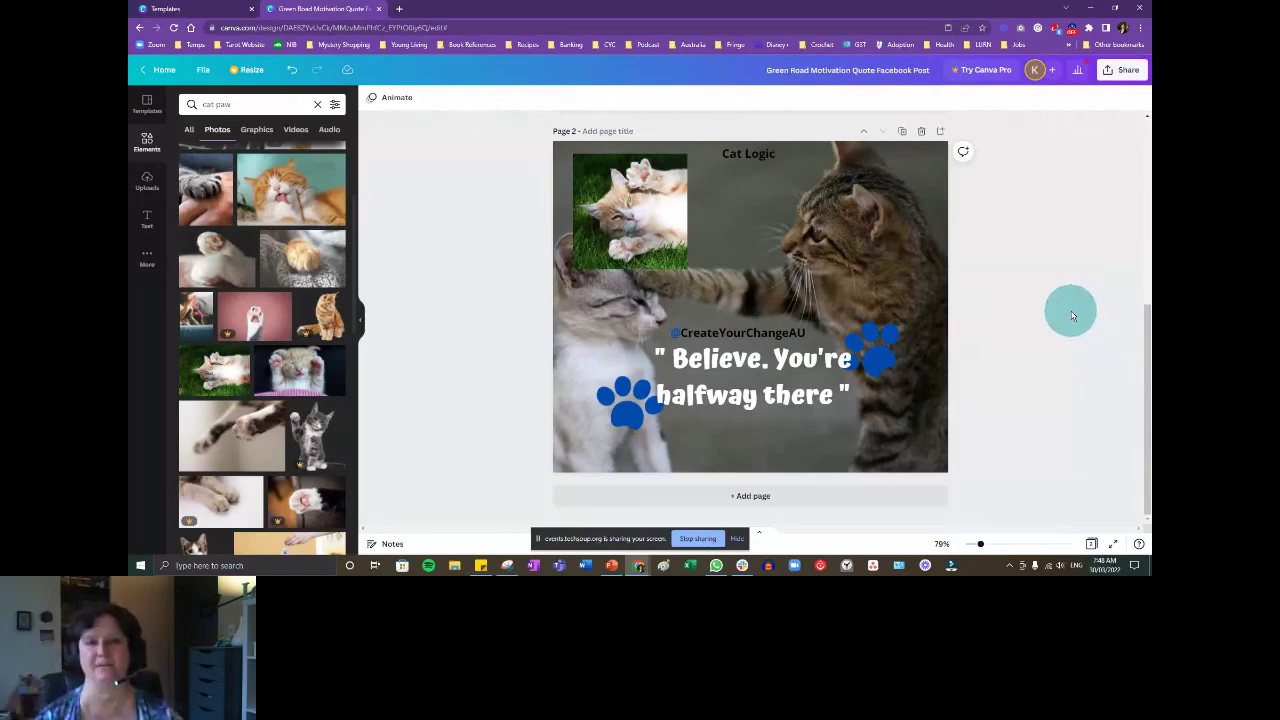
click(762, 498)
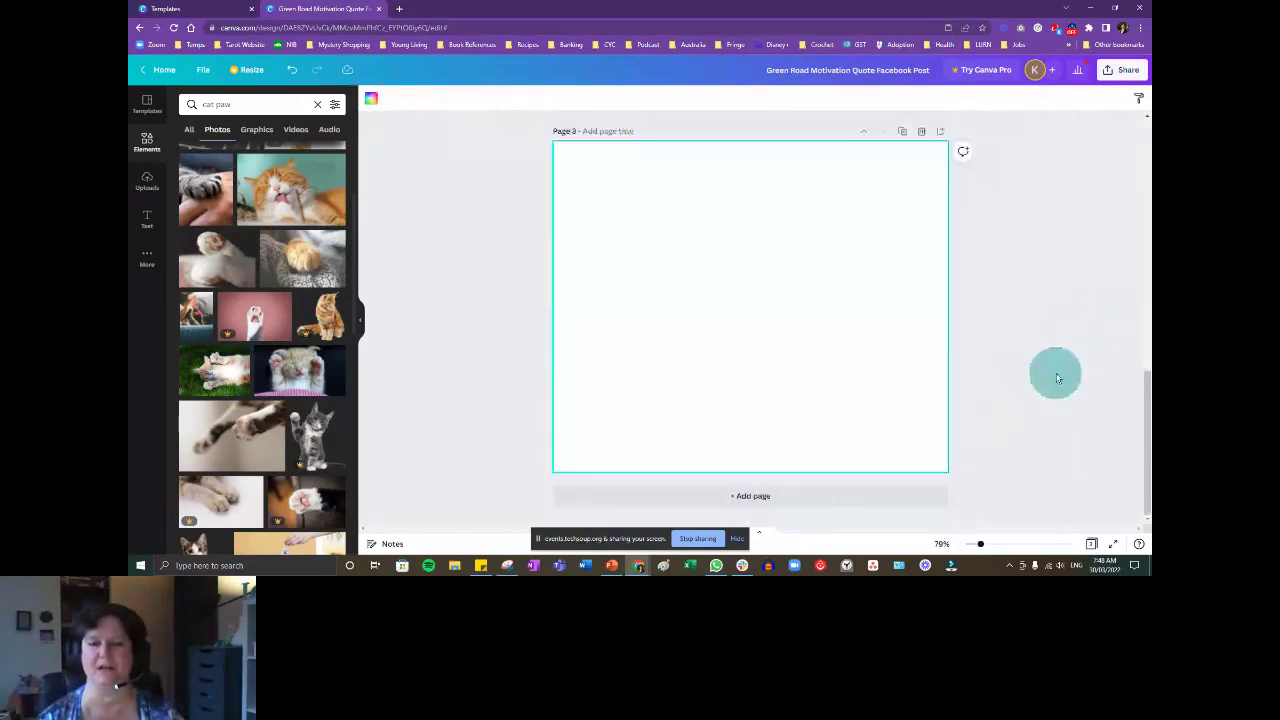
scroll(1062, 370, up, 3)
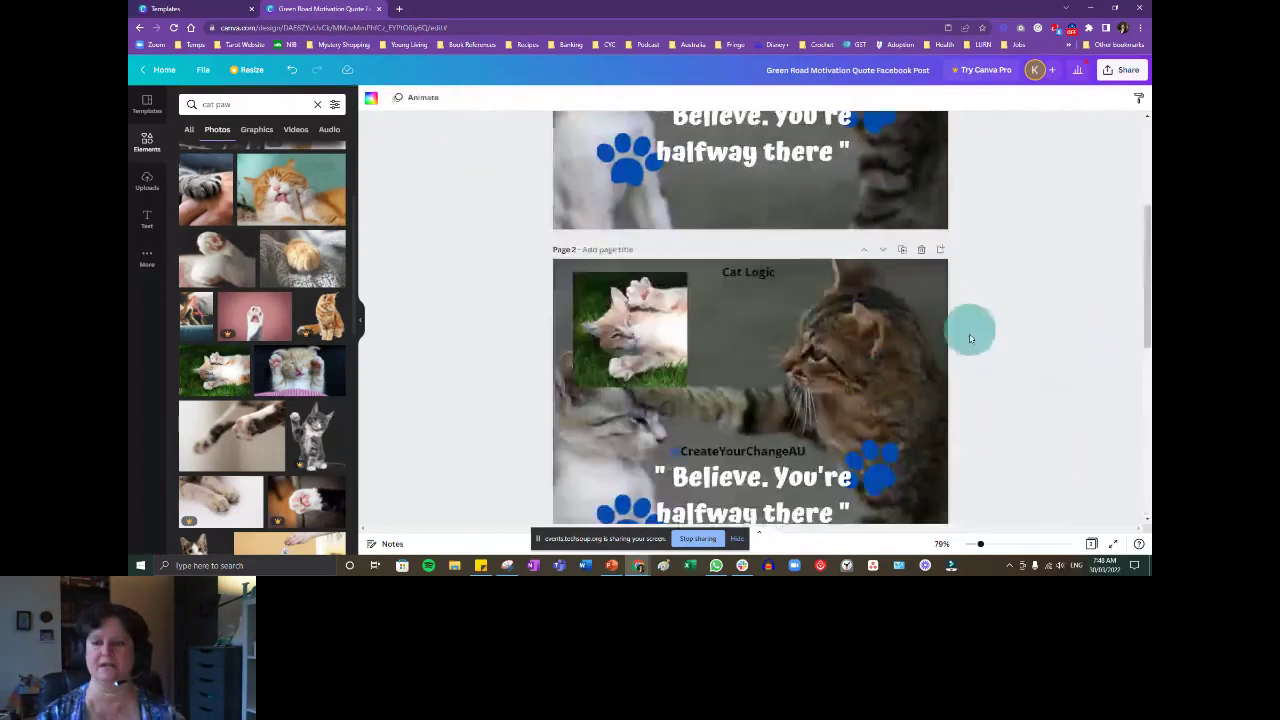
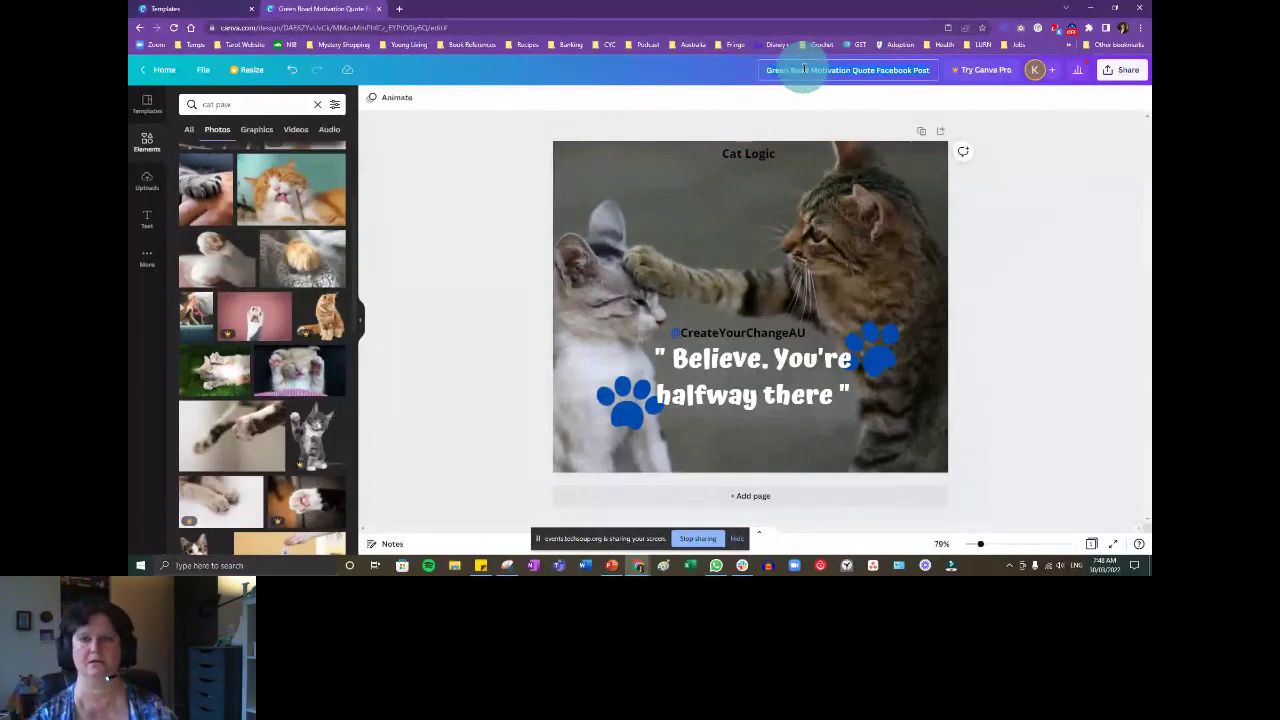
Rename the design as "Cat demo post".
text(Cat L)
text(emo post)
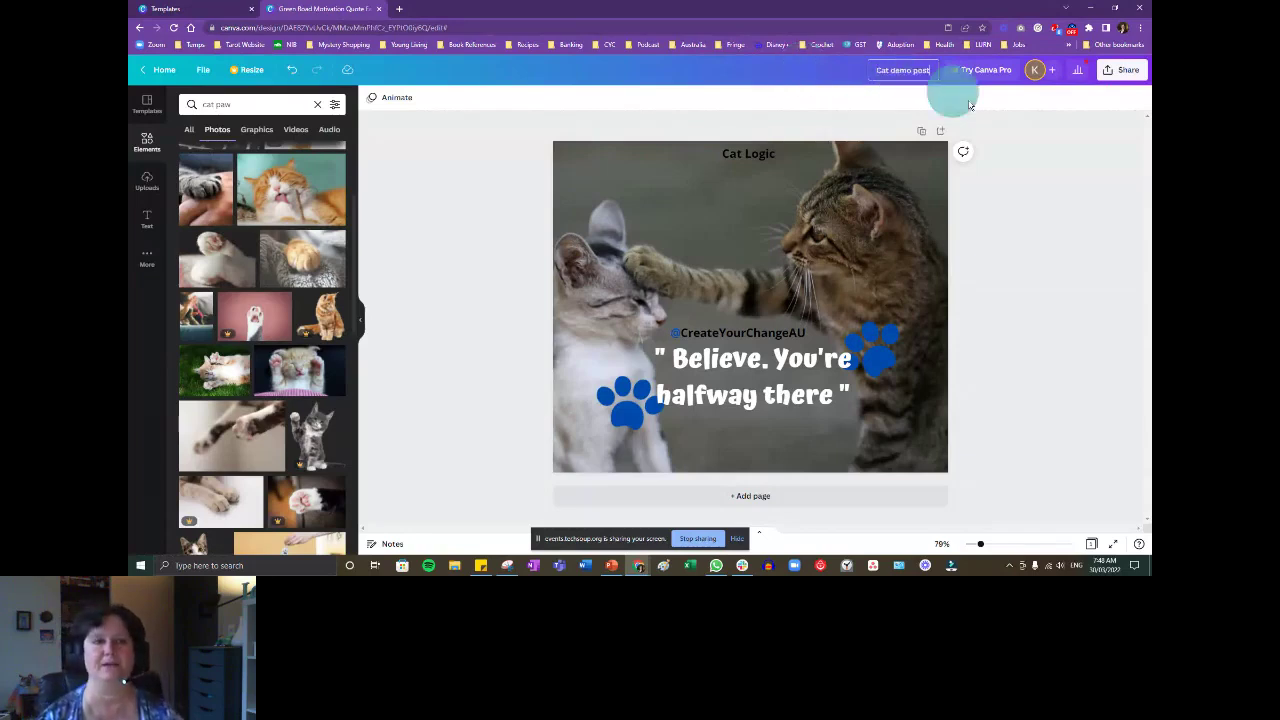
click(969, 104)
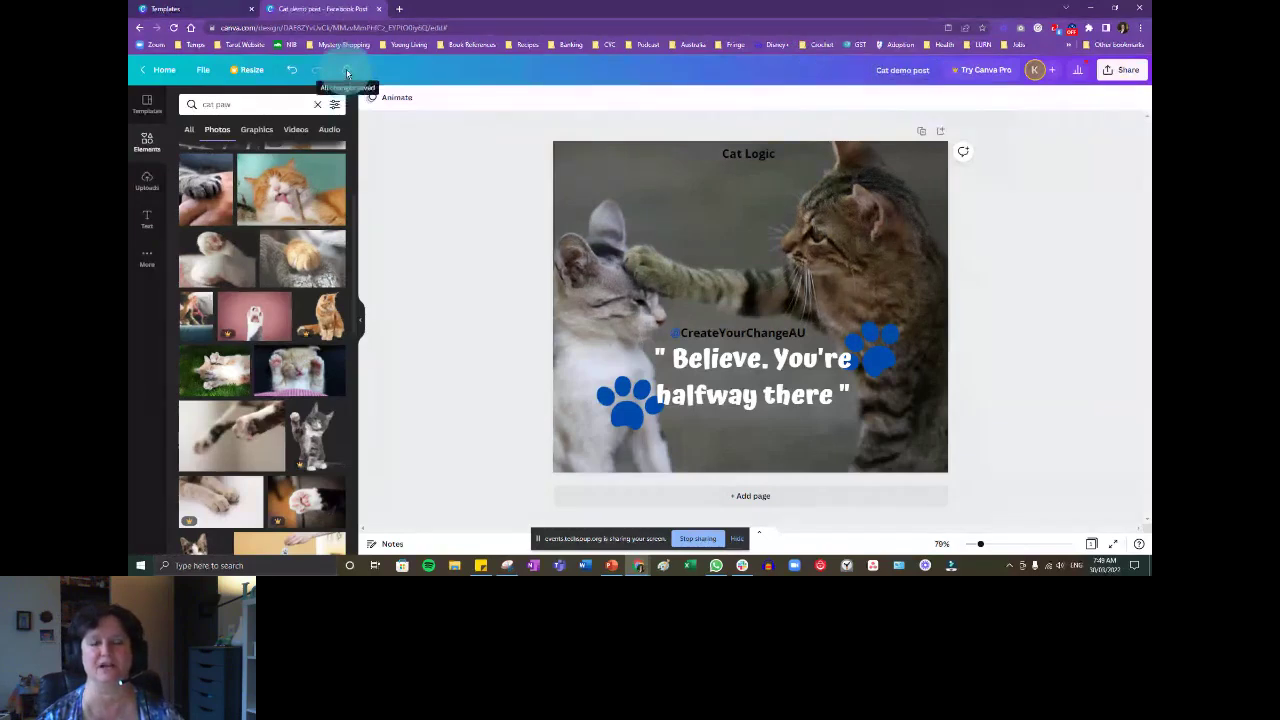
click(443, 193)
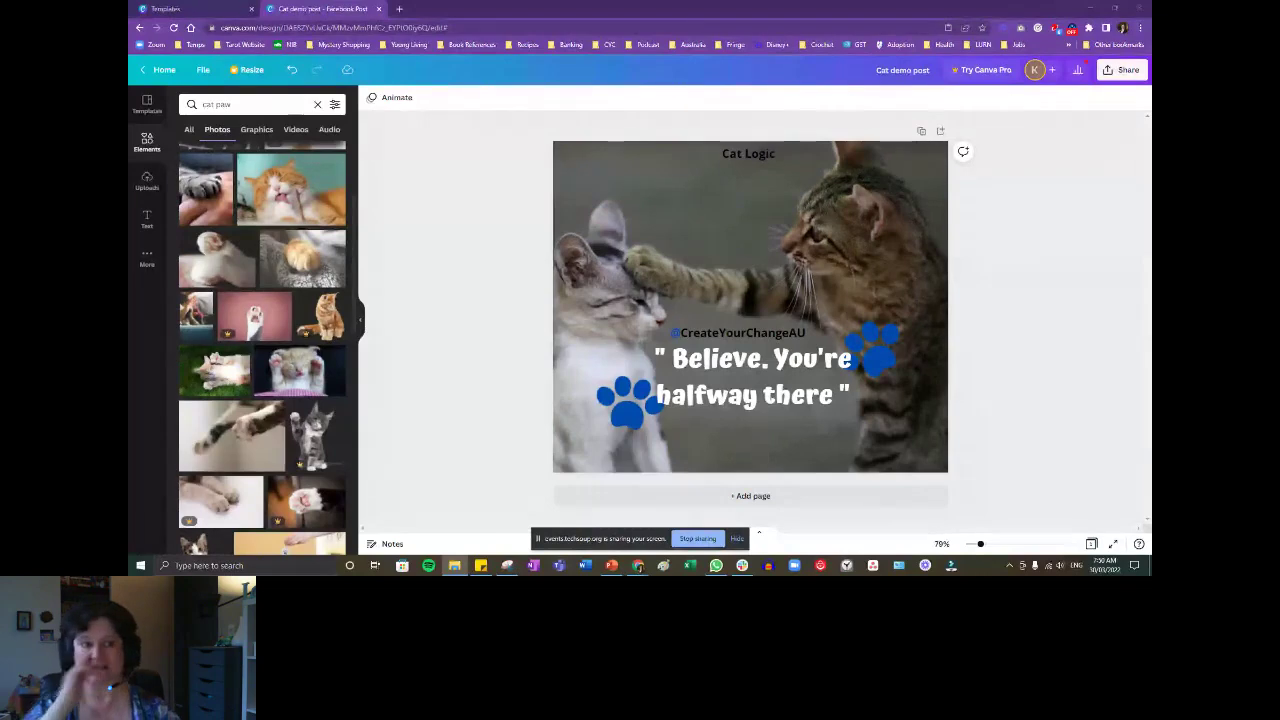
click(155, 282)
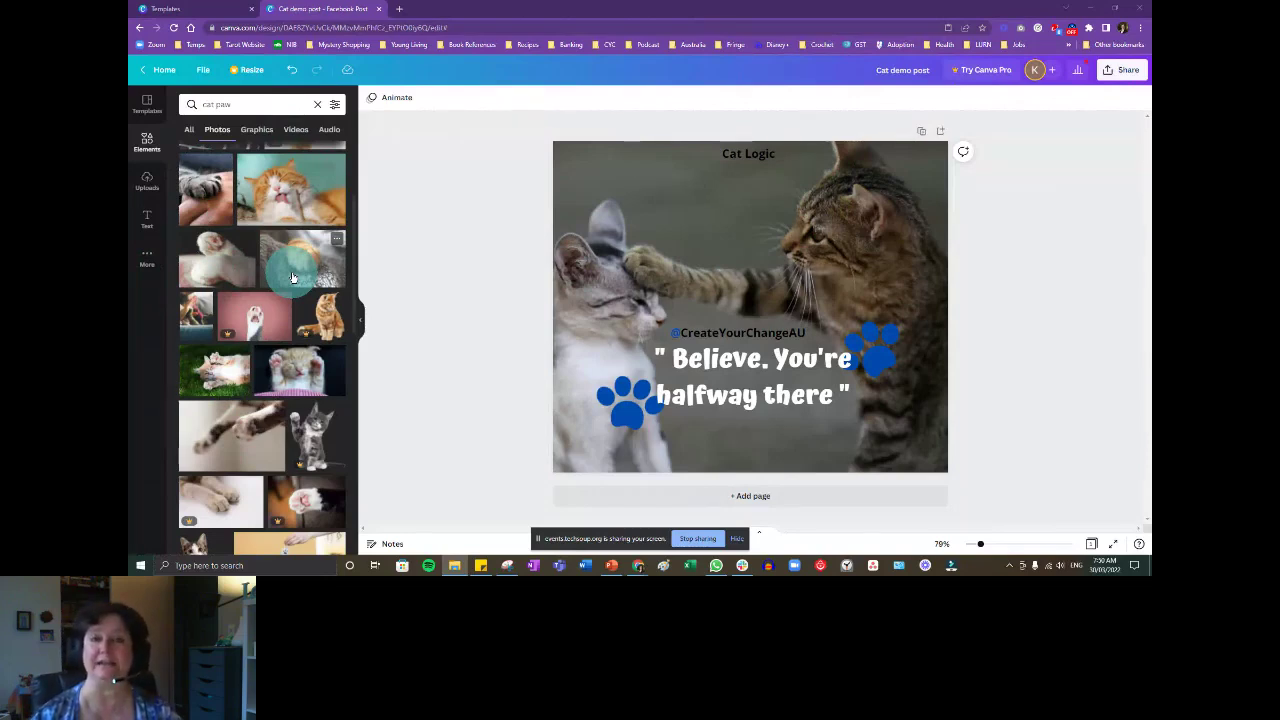
Add a blank second page and look at the file chooser for uploading media without choosing a file.
click(148, 180)
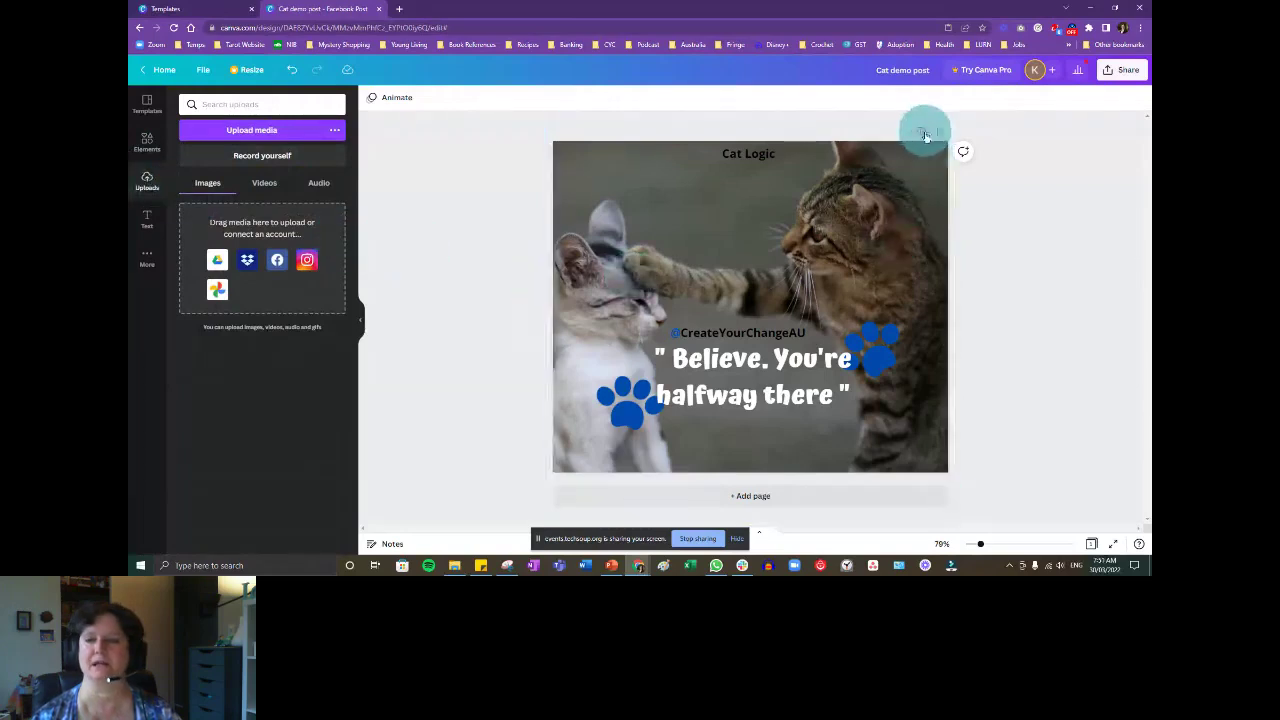
click(745, 493)
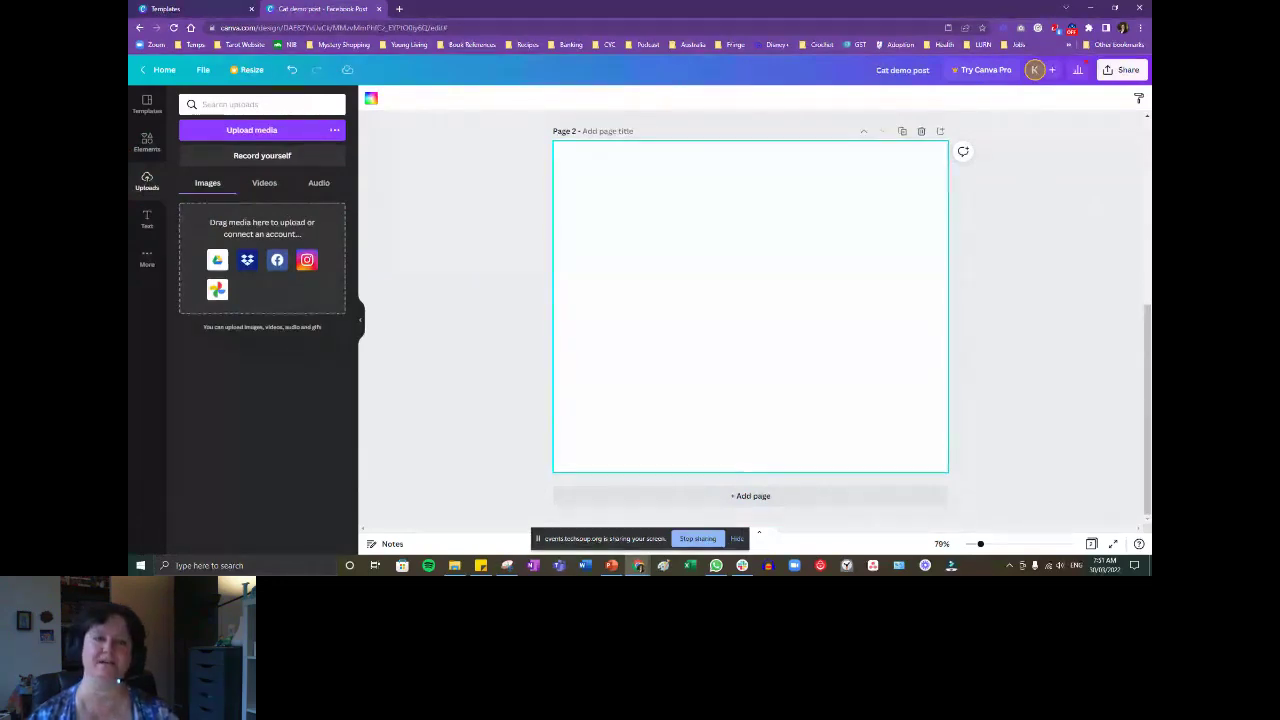
click(253, 140)
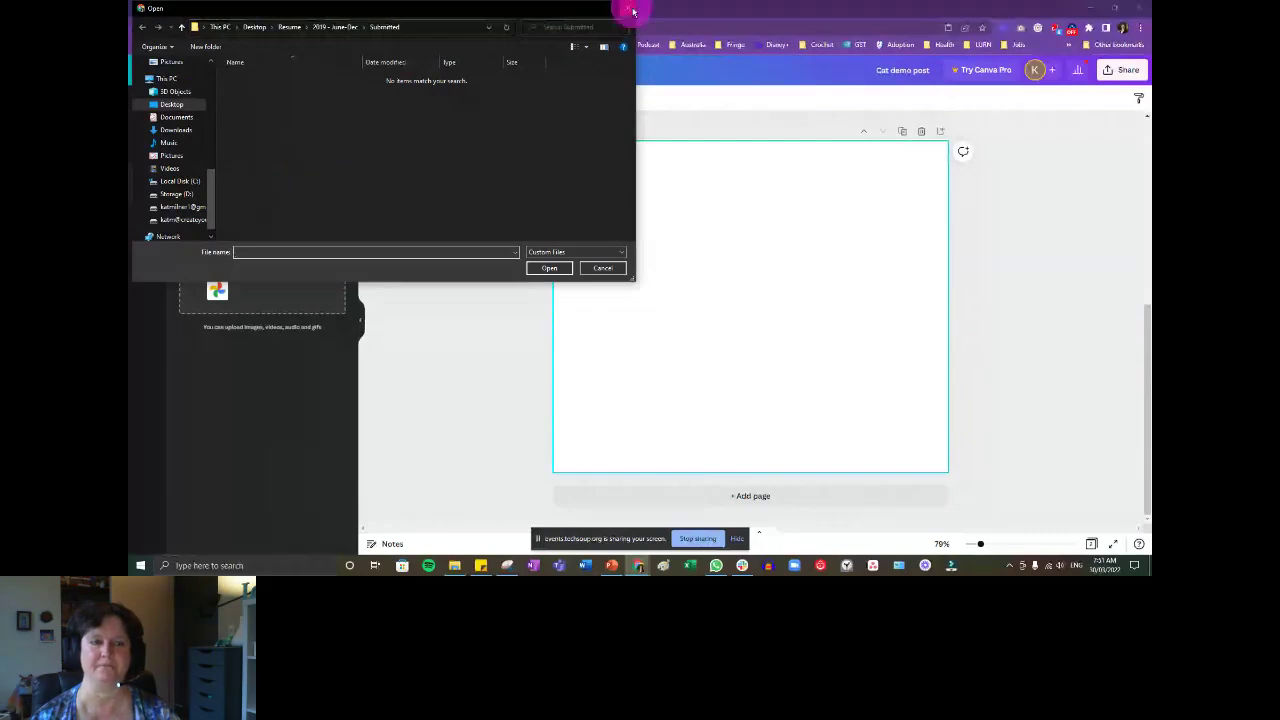
click(632, 11)
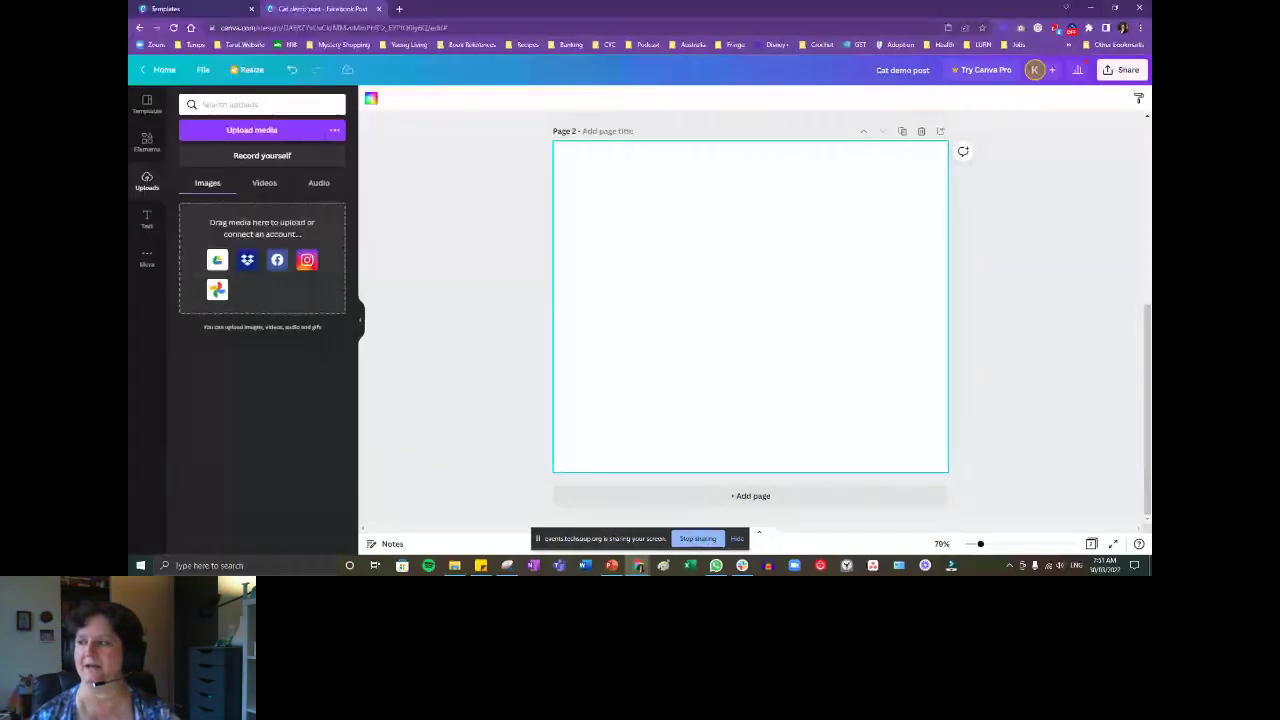
Upload the sunset silhouette photo from the computer and add it to page 2.
drag(566, 257, 279, 265)
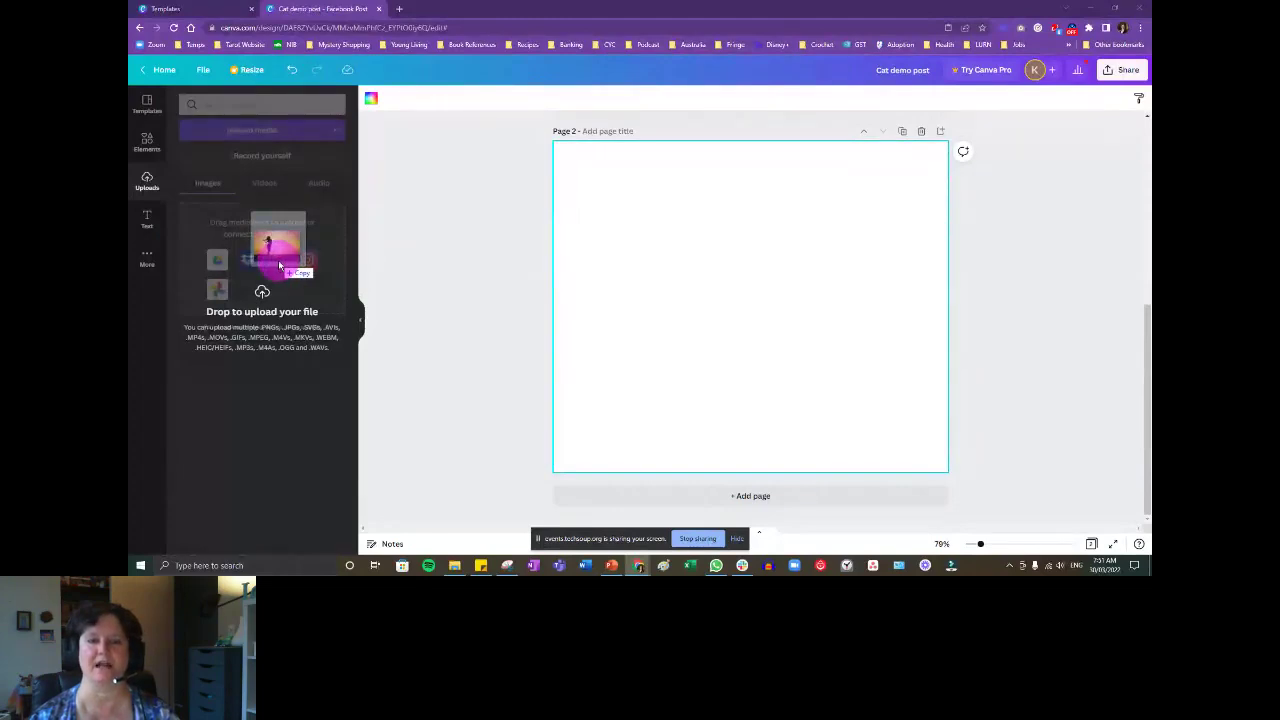
drag(279, 265, 163, 323)
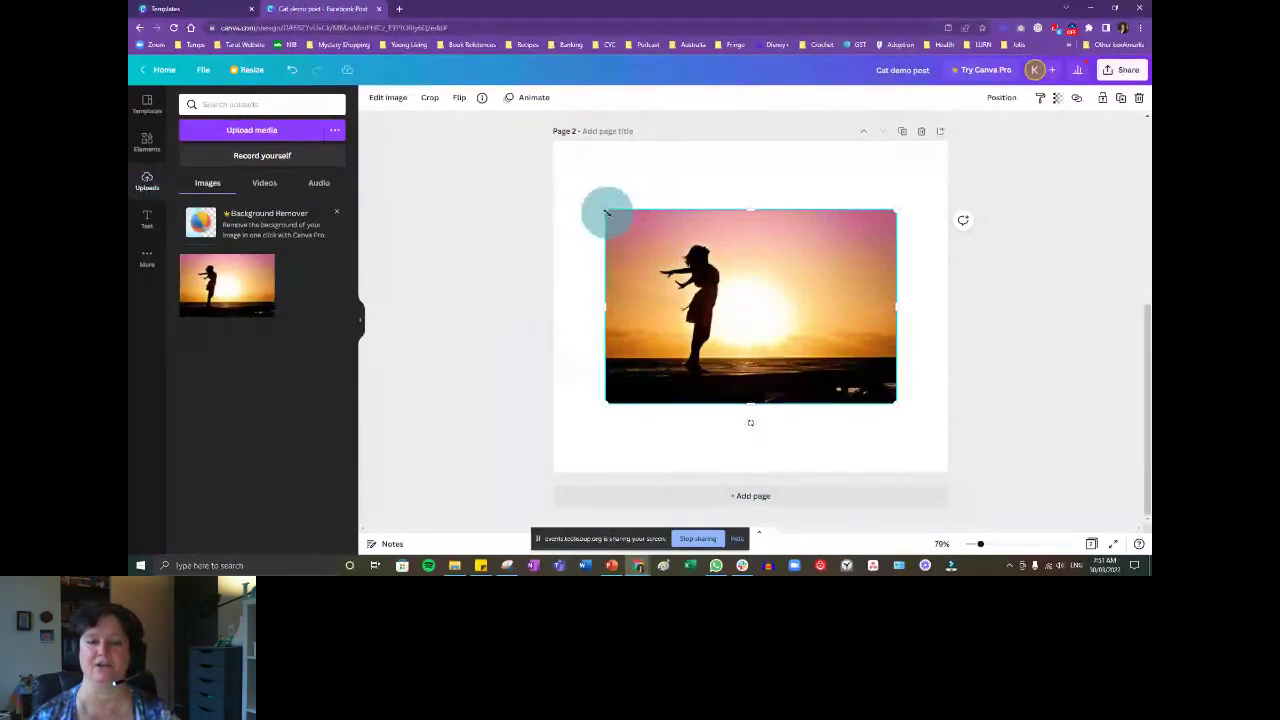
Shrink the sunset silhouette photo toward its lower-right corner and crop its right side to a nearly square shape.
drag(605, 212, 719, 286)
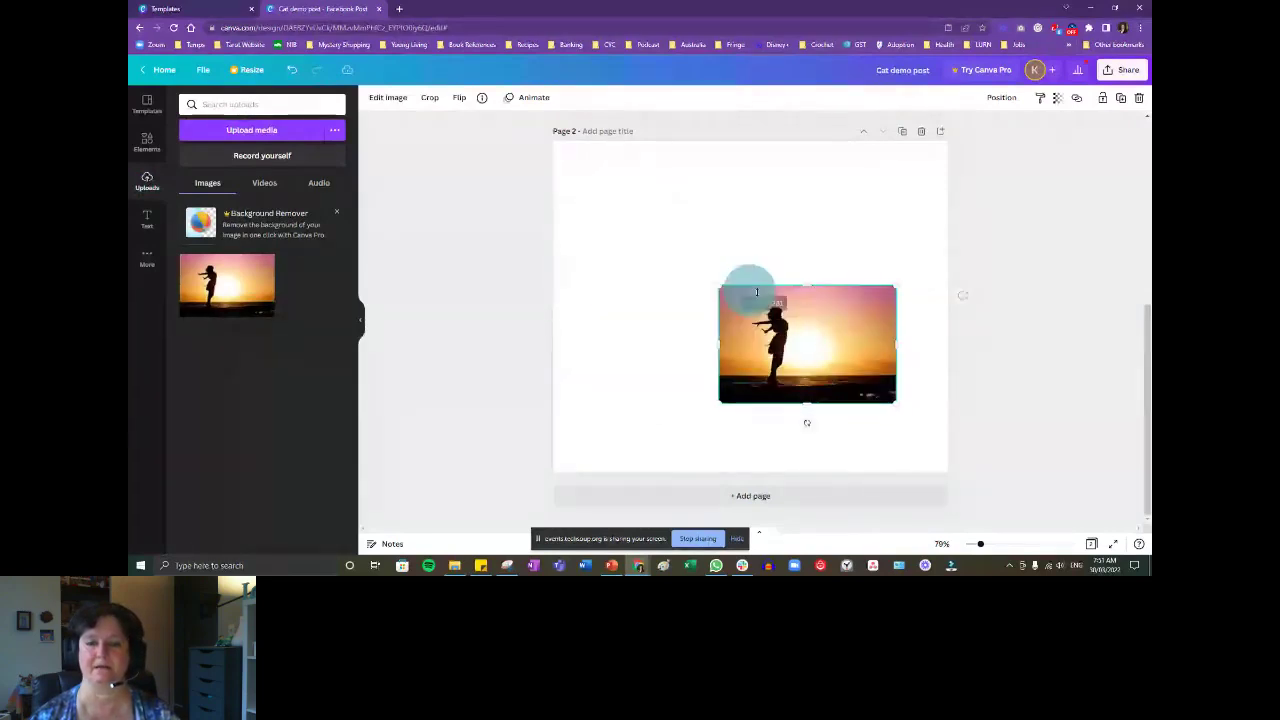
drag(893, 343, 850, 343)
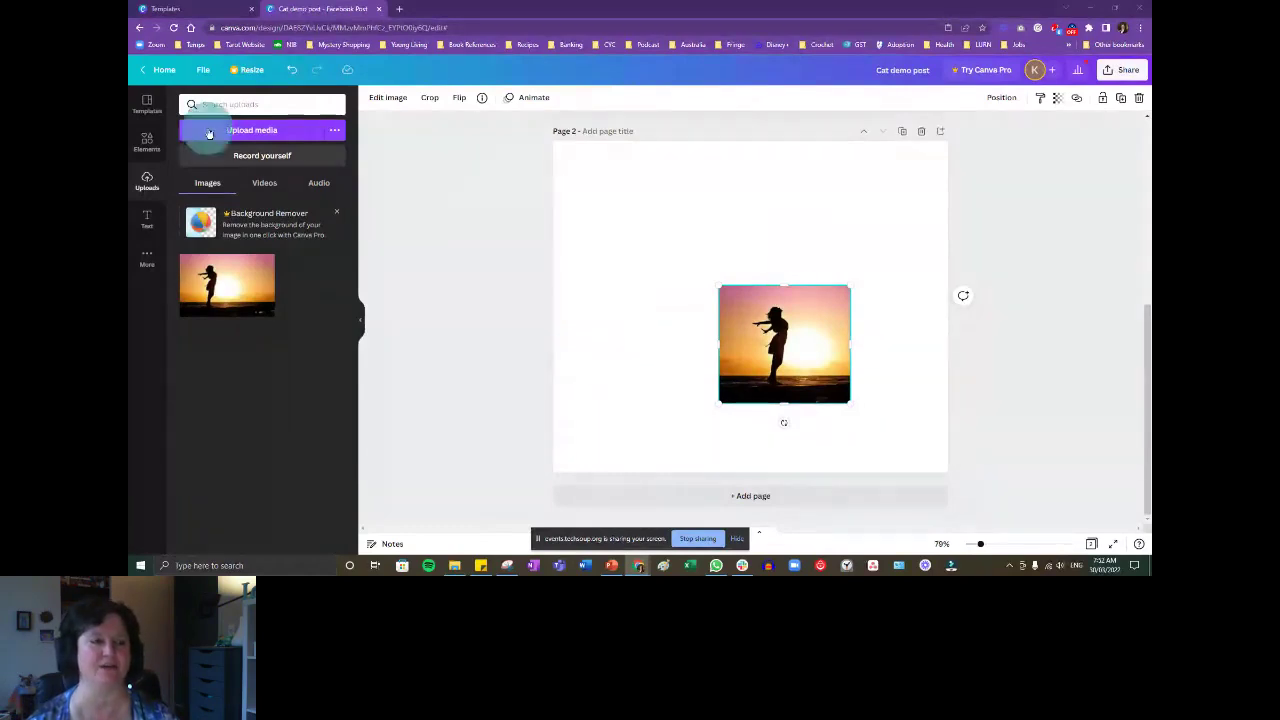
Delete the sunset photo from page 2 and add the free paw print trail graphic from the cat paw results.
click(147, 146)
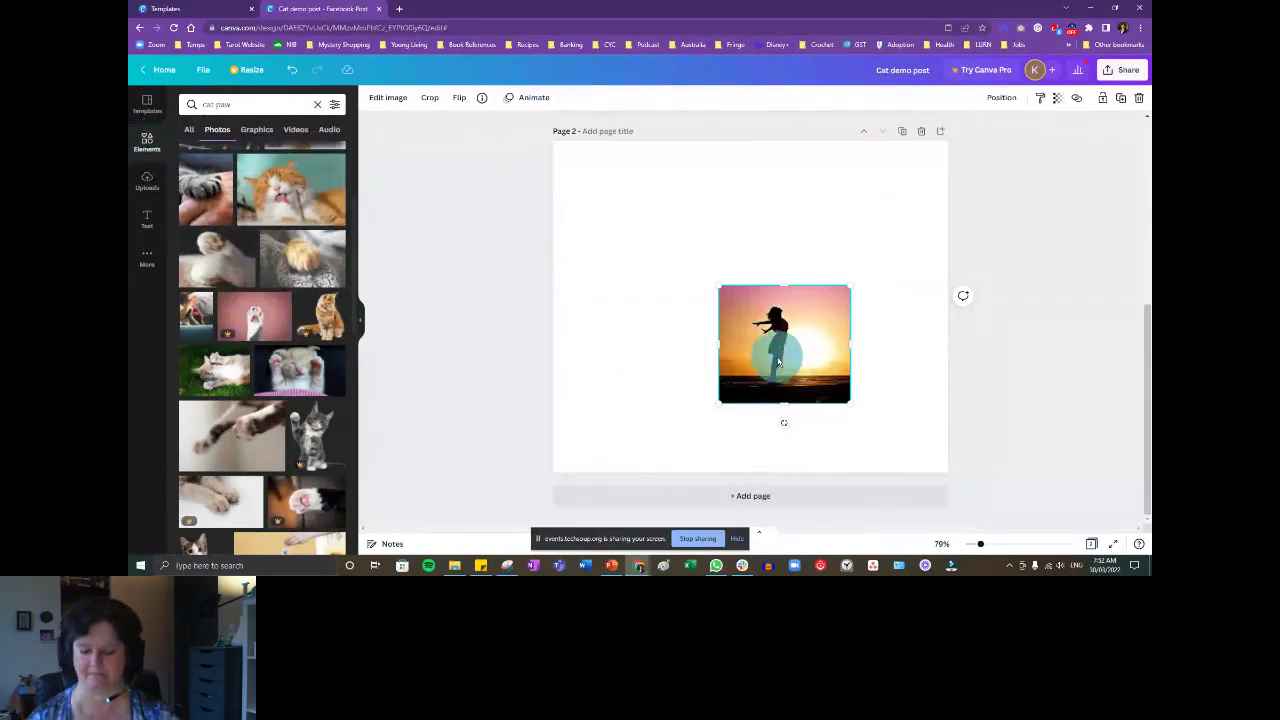
key(Delete)
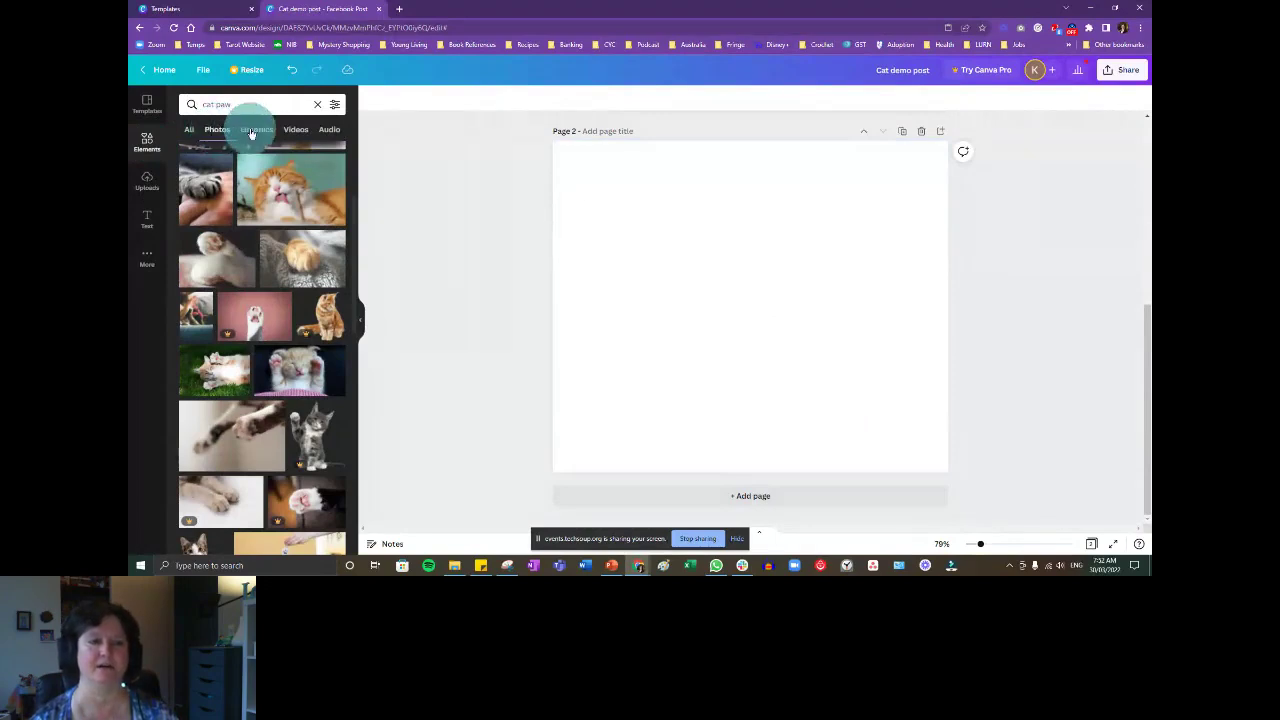
click(255, 130)
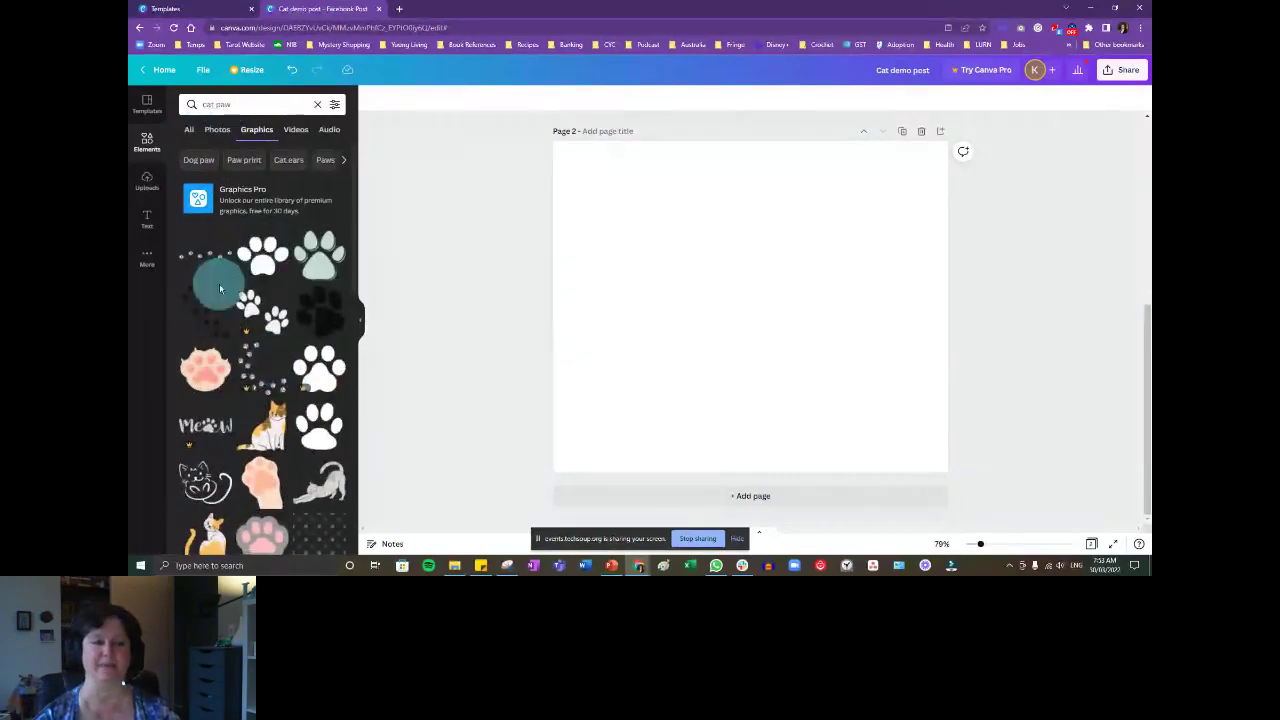
click(200, 255)
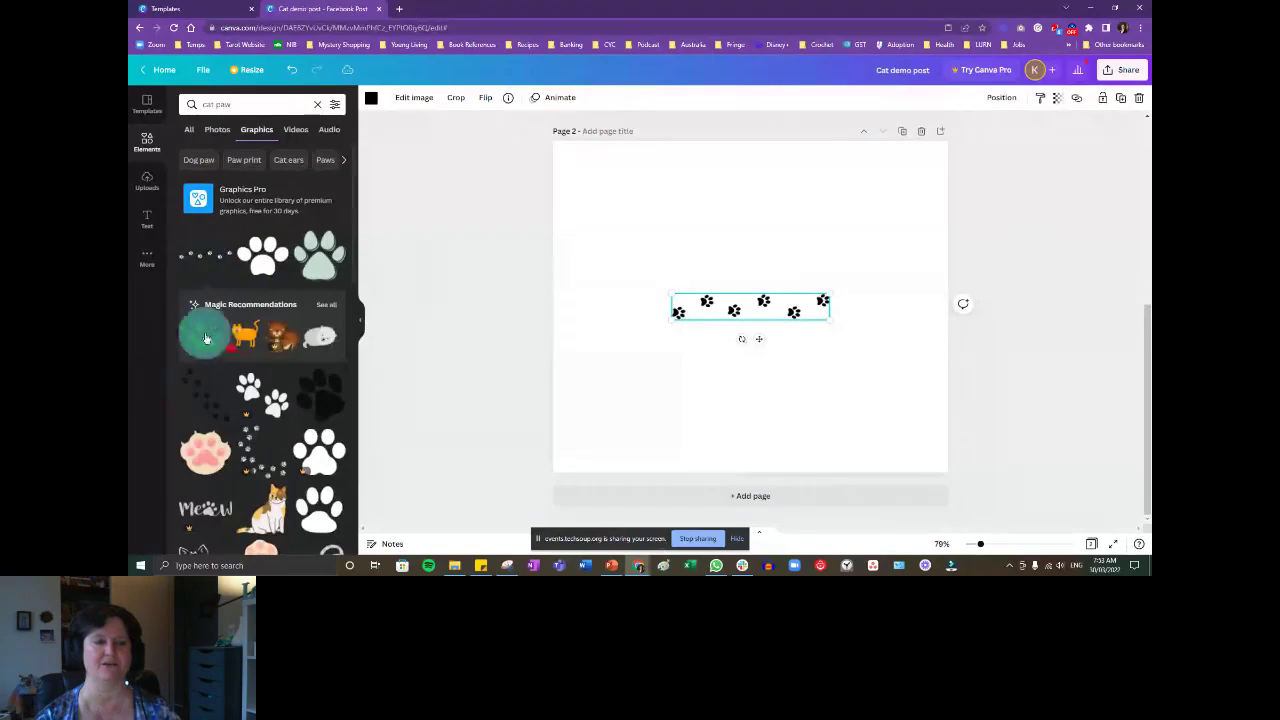
Look over the full Magic Recommendations, and add the sitting calico cat graphic to the lower-right part of page 2.
click(324, 306)
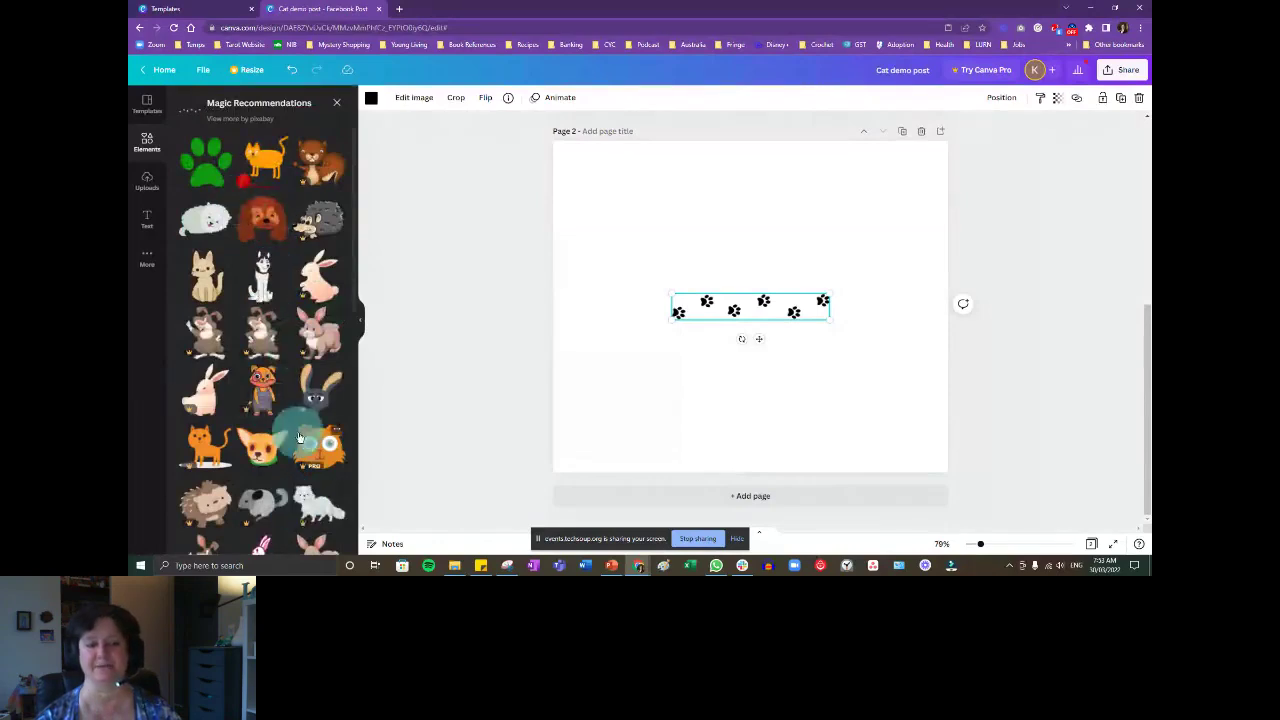
click(335, 104)
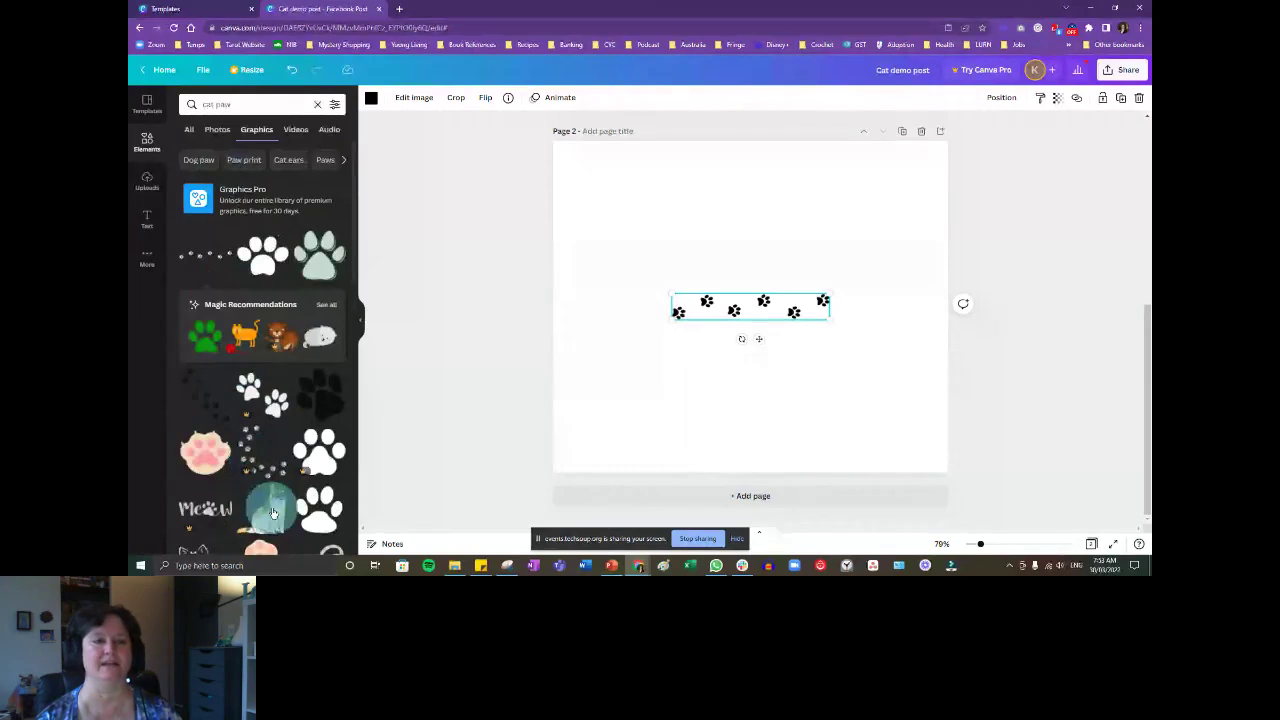
click(272, 513)
Look through the video results for cat ears and the graphics, video and audio results for cat.
click(288, 160)
click(295, 130)
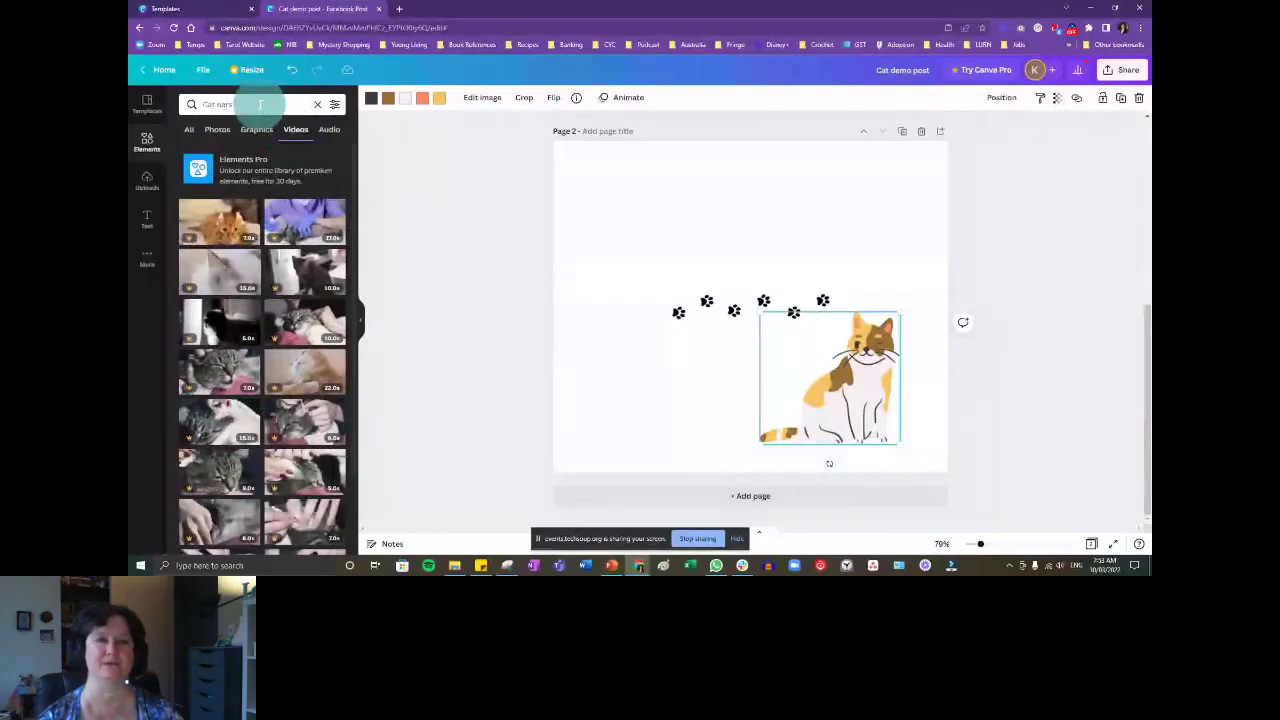
click(317, 104)
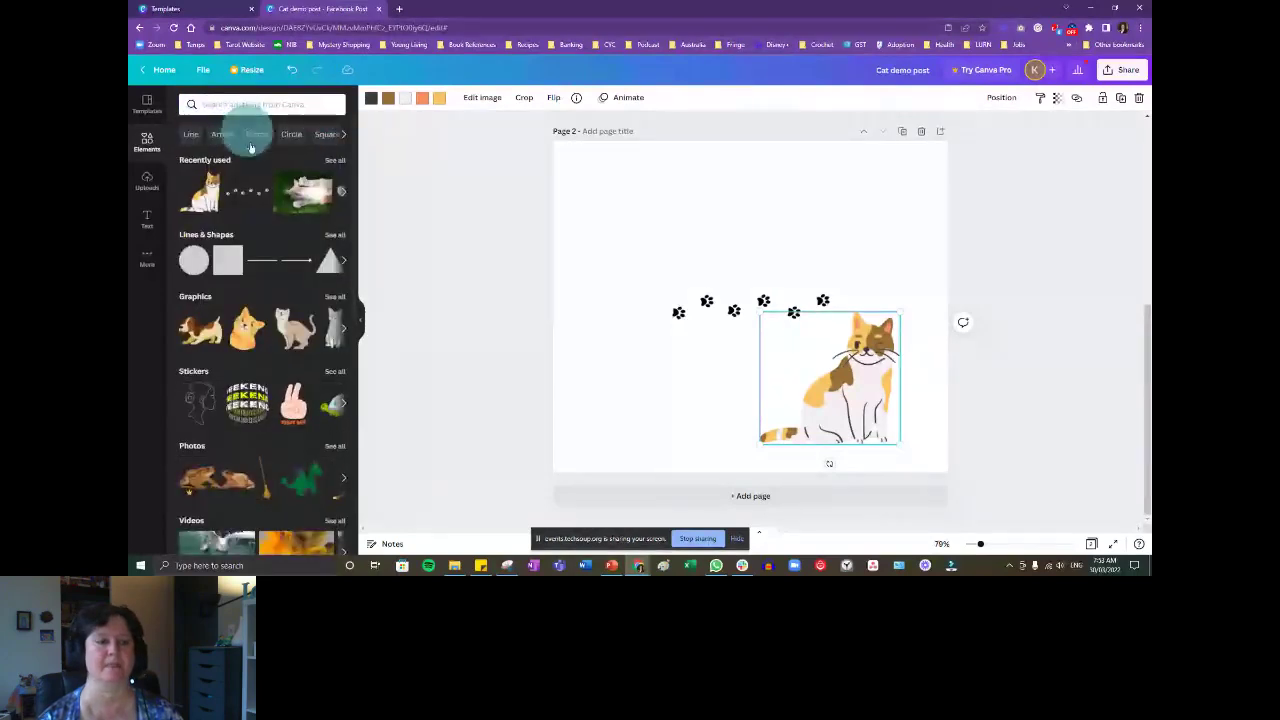
click(255, 106)
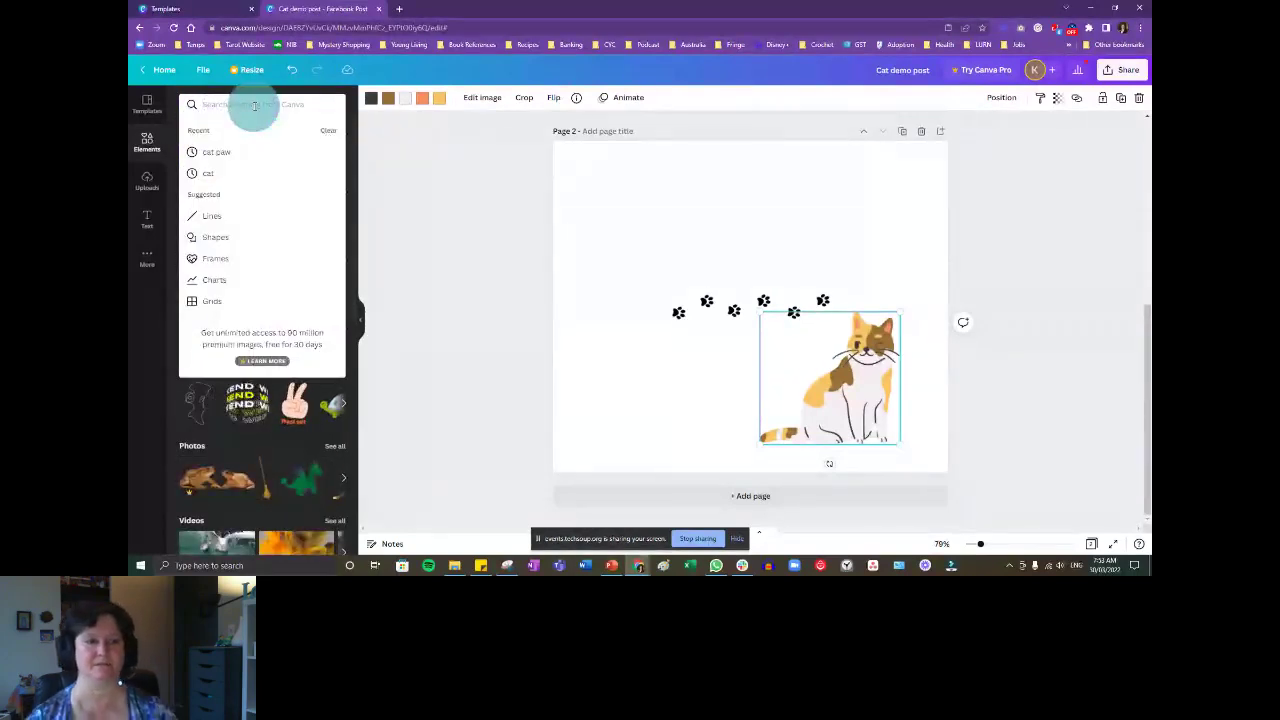
click(243, 173)
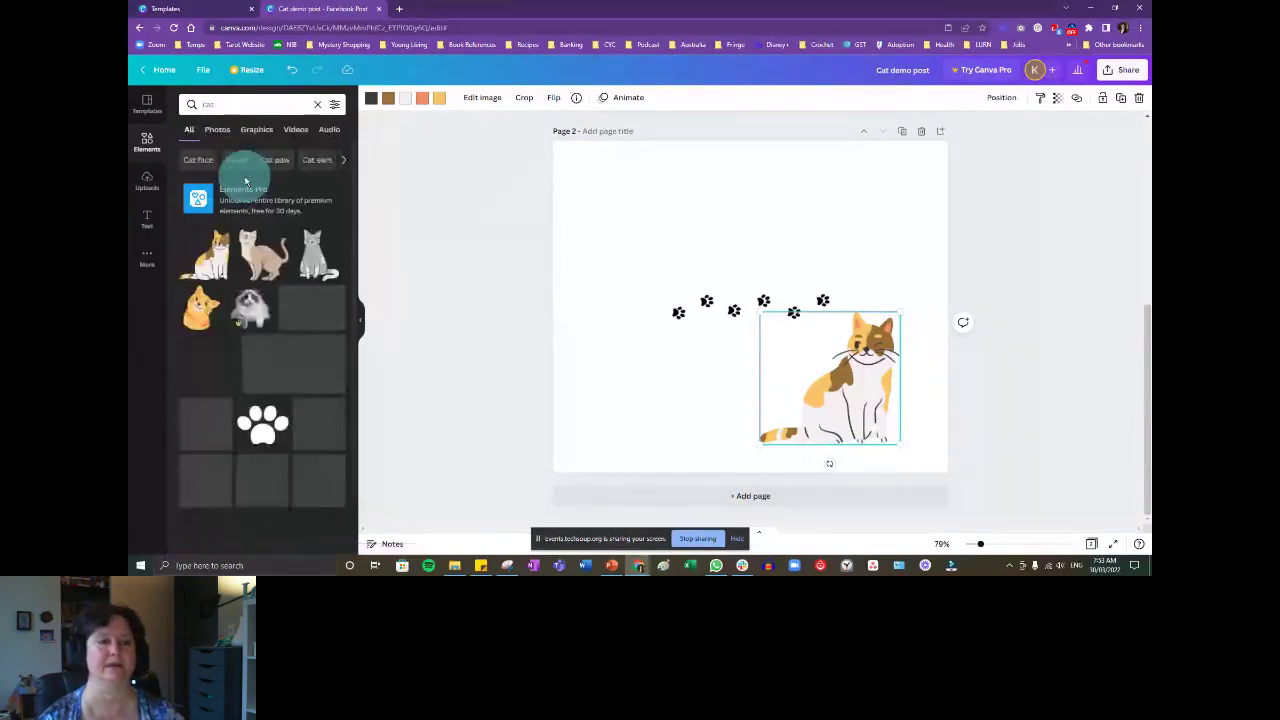
click(257, 130)
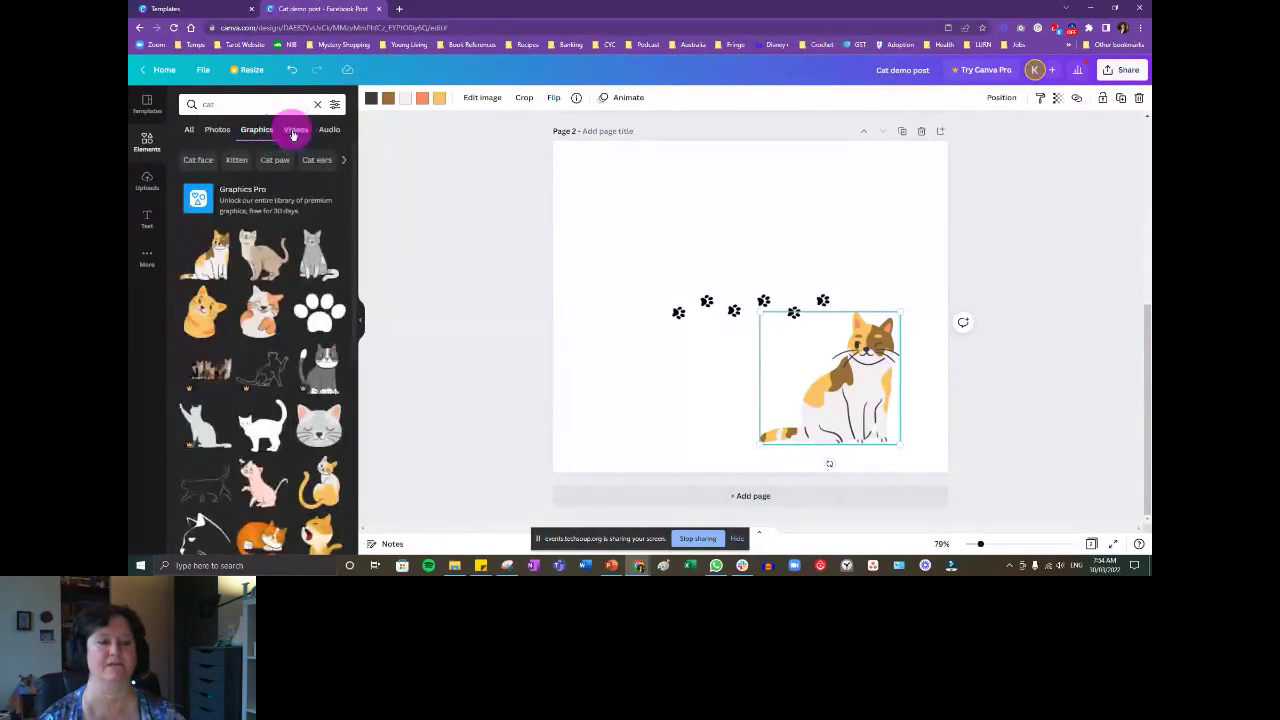
click(292, 131)
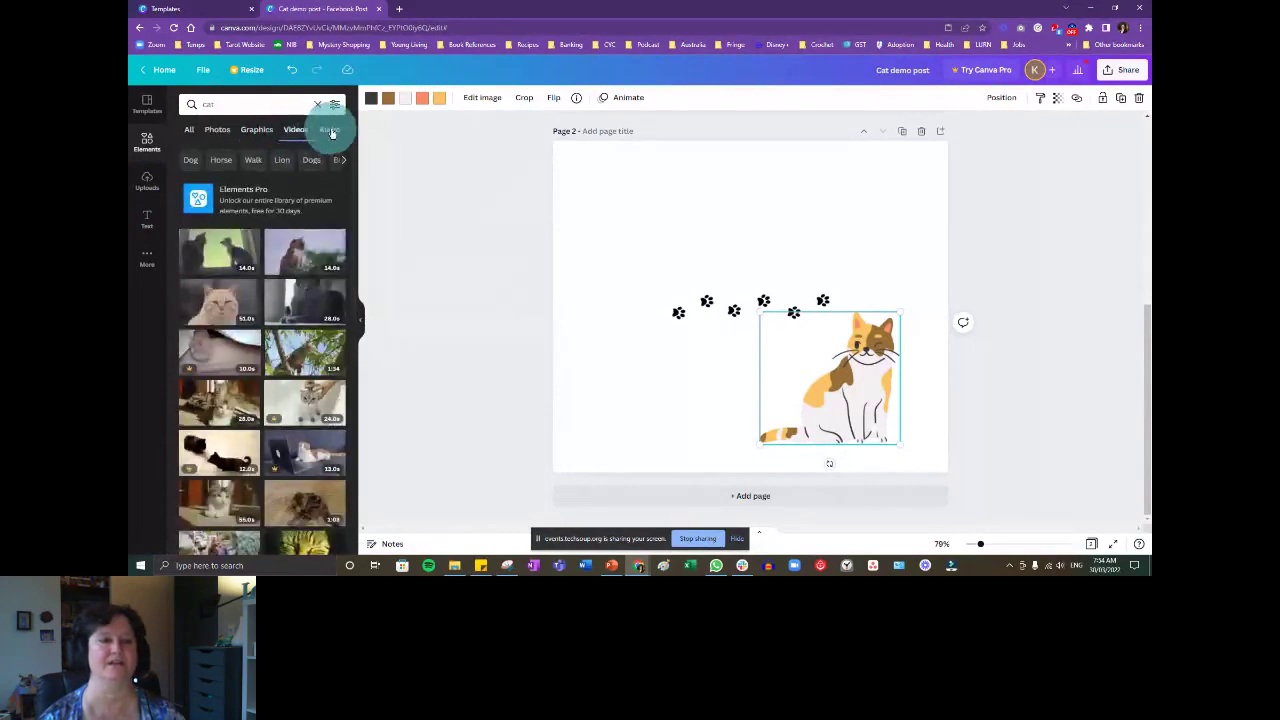
click(330, 131)
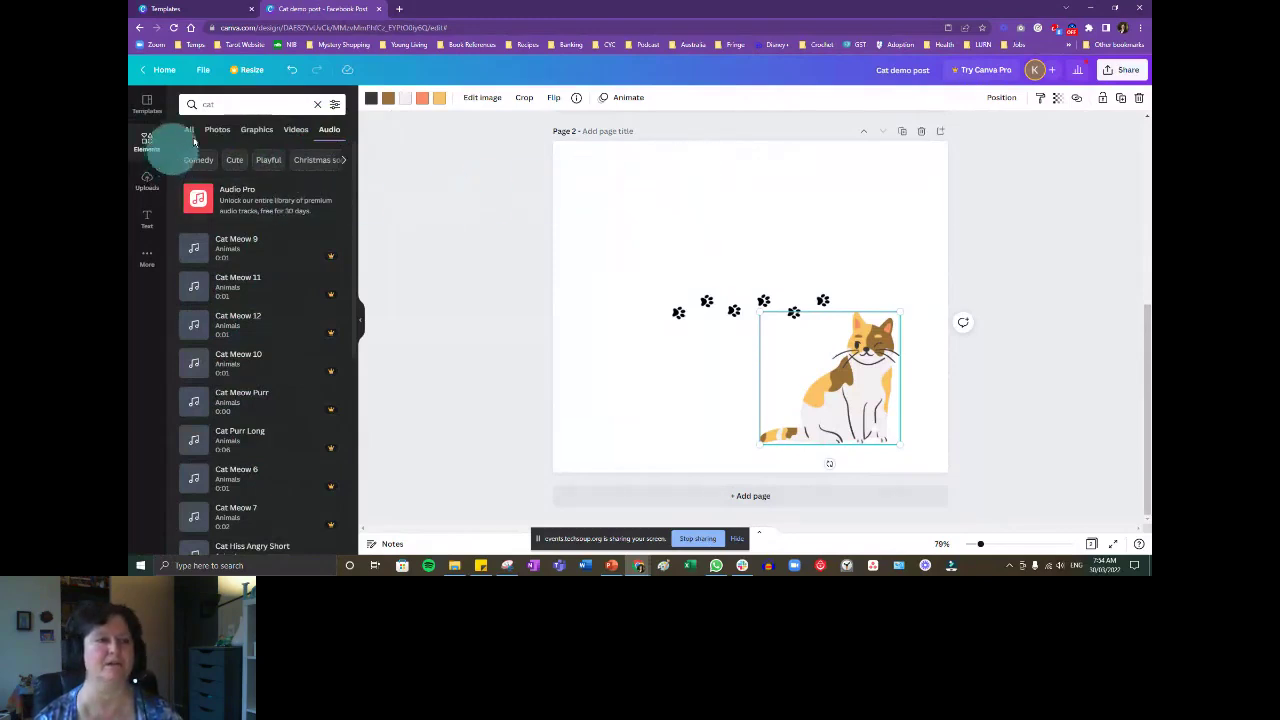
Add a heart from the lines and shapes collection and place it in the upper-left part of page 2.
click(319, 108)
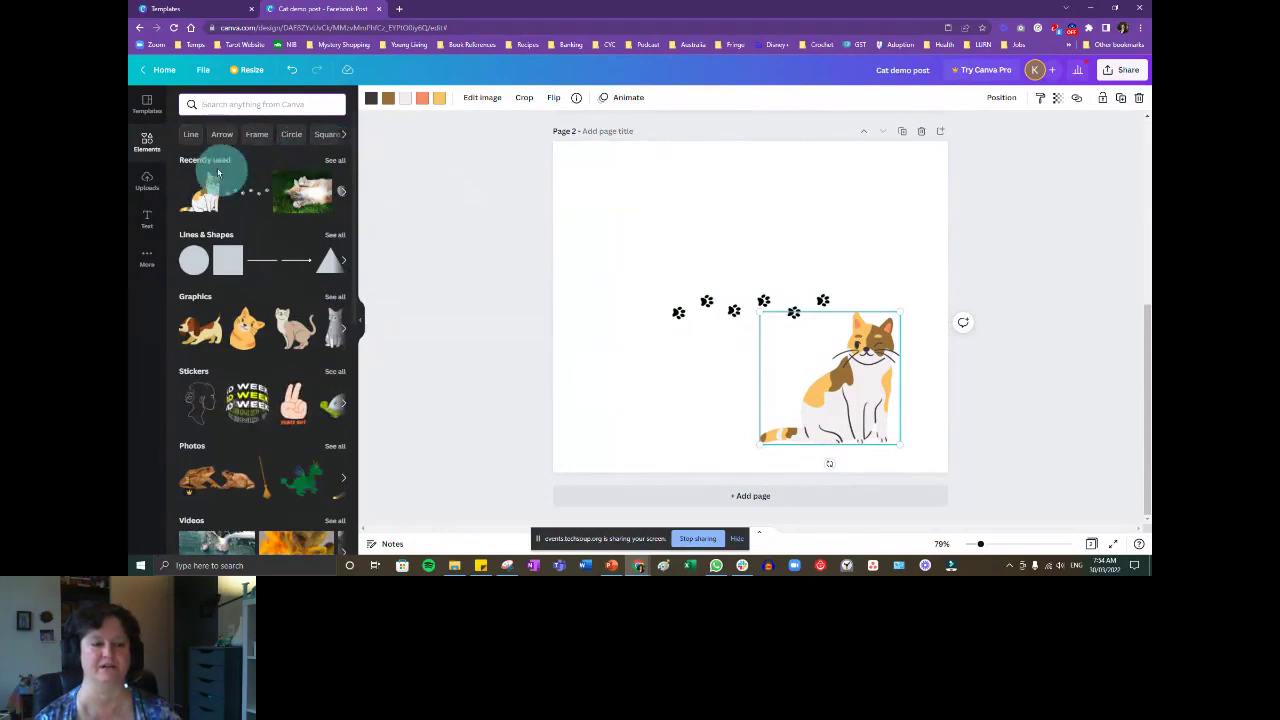
scroll(211, 491, down, 5)
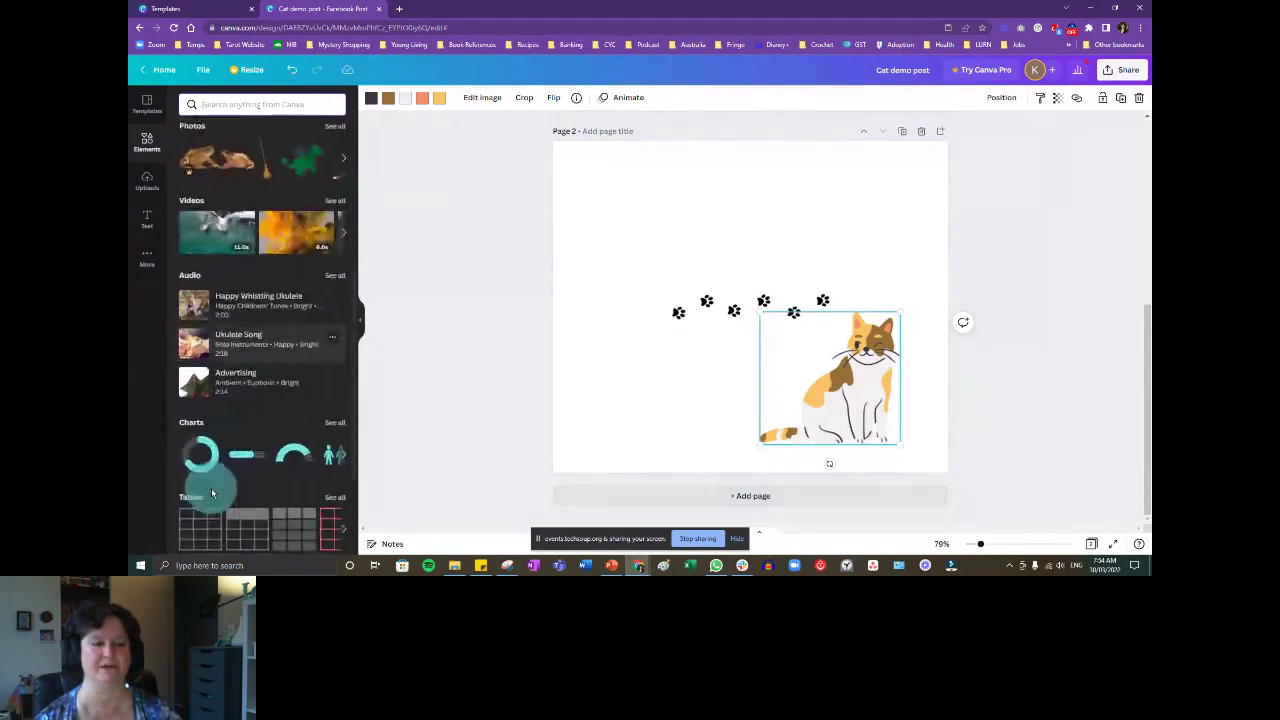
scroll(211, 485, up, 5)
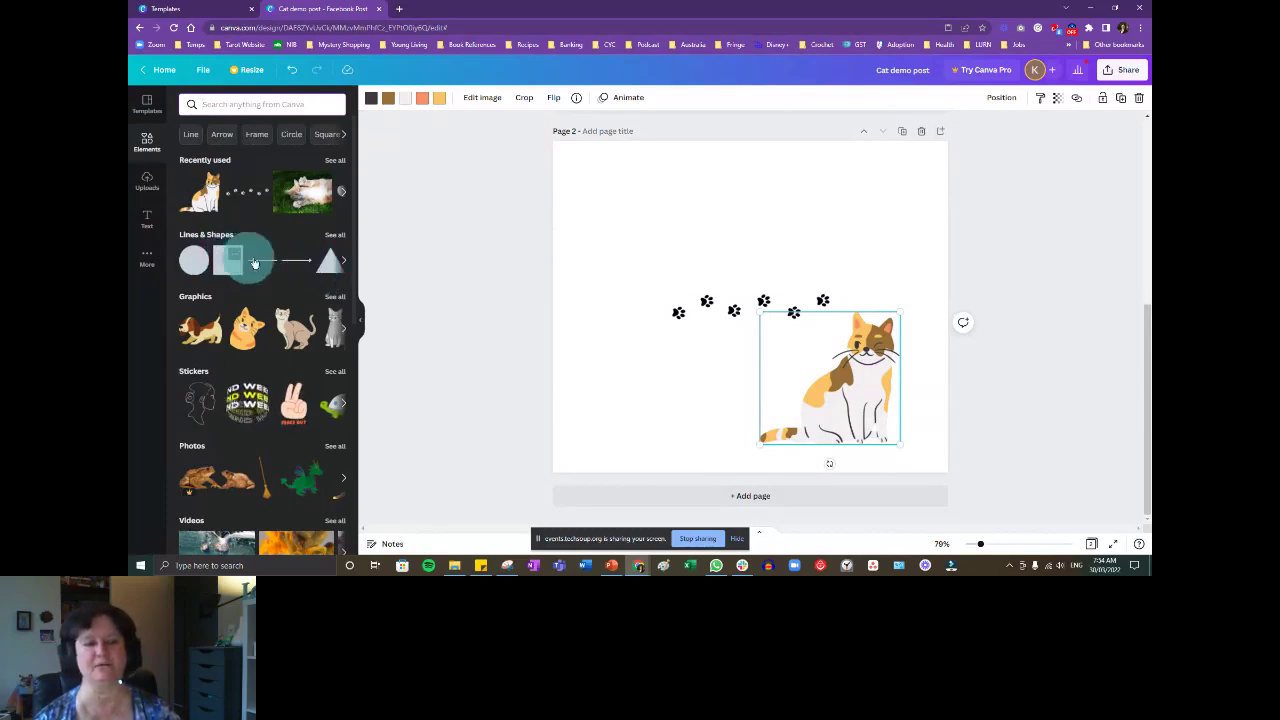
click(336, 238)
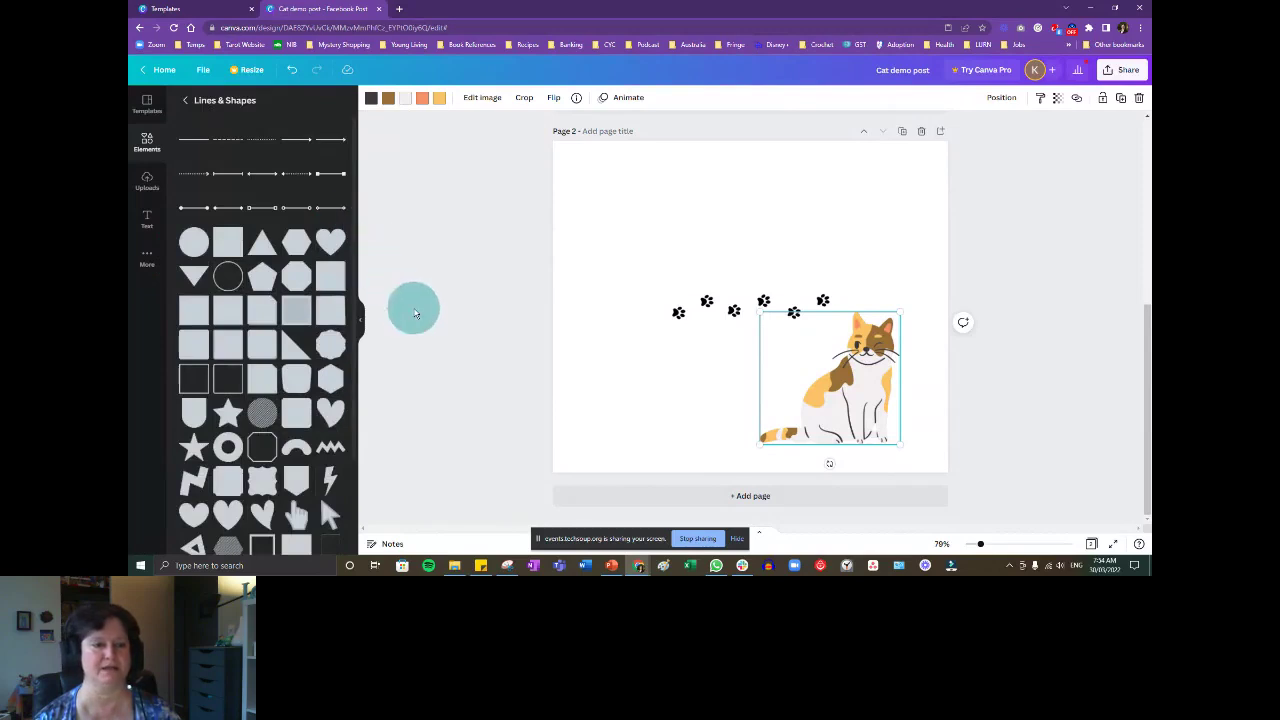
click(332, 245)
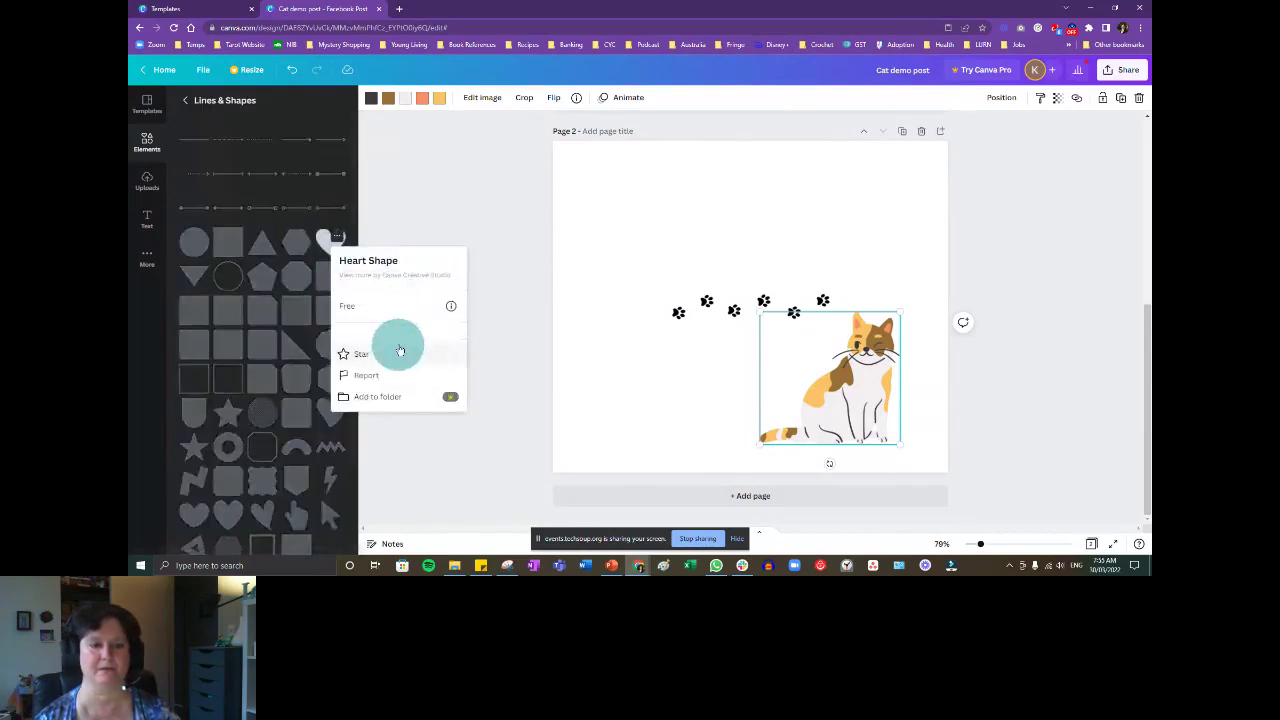
click(325, 238)
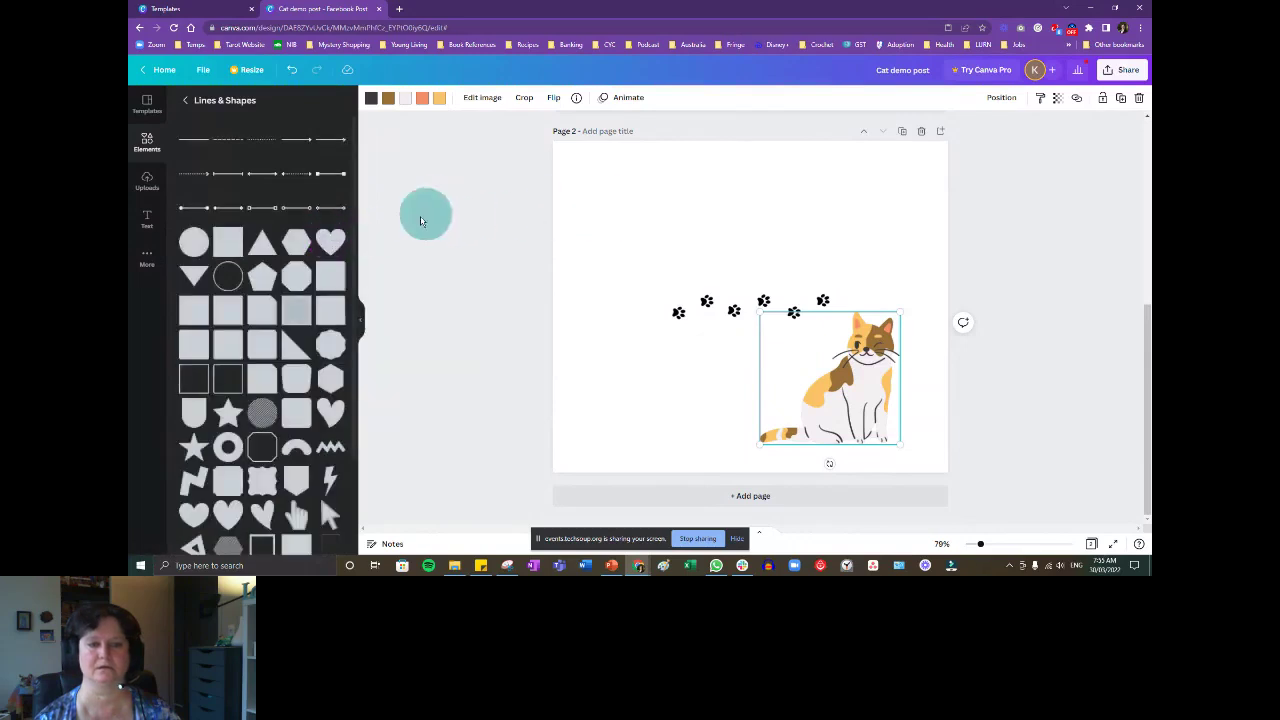
click(328, 245)
drag(737, 268, 648, 208)
Add a subheading to page 2 that reads "I <3 Cats".
click(147, 220)
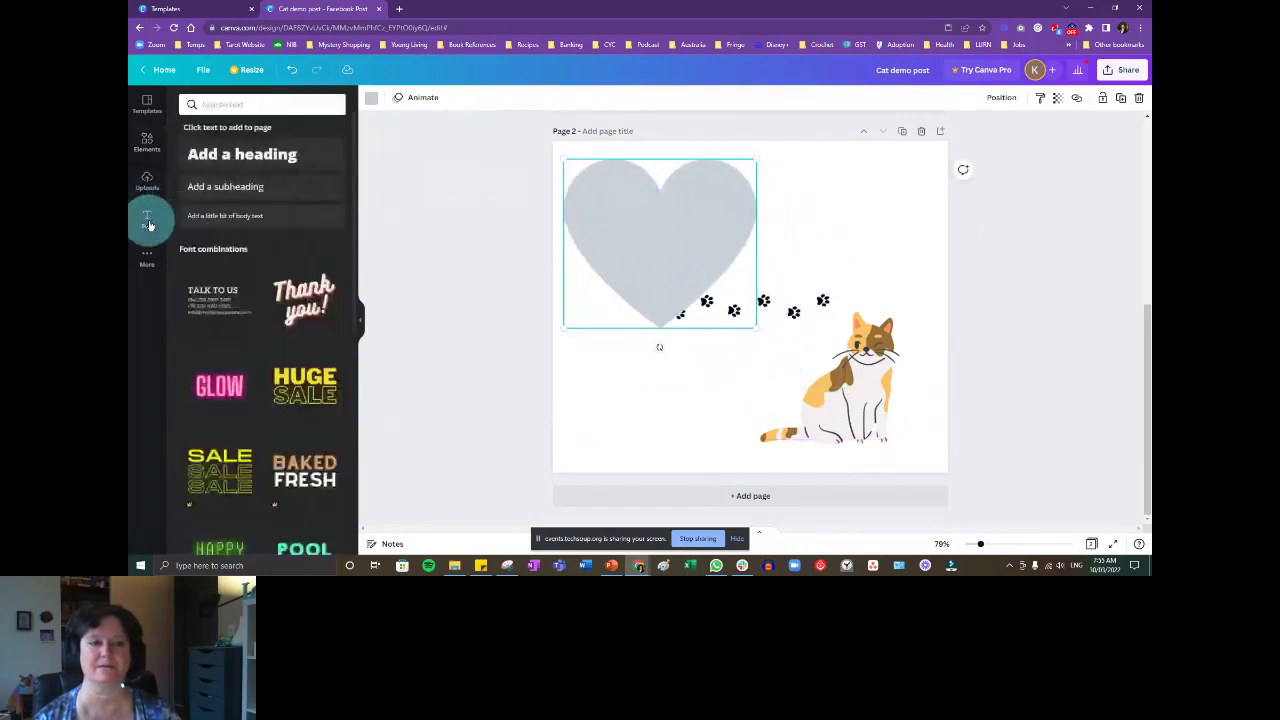
click(235, 304)
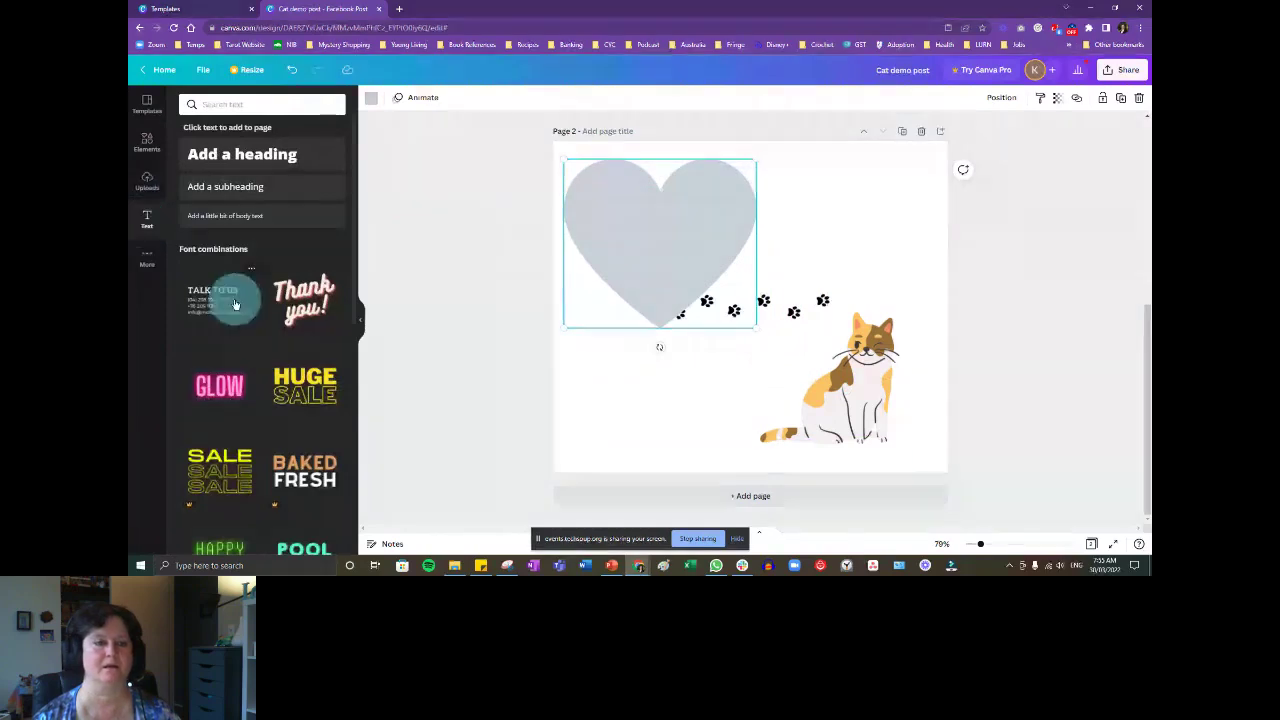
click(214, 192)
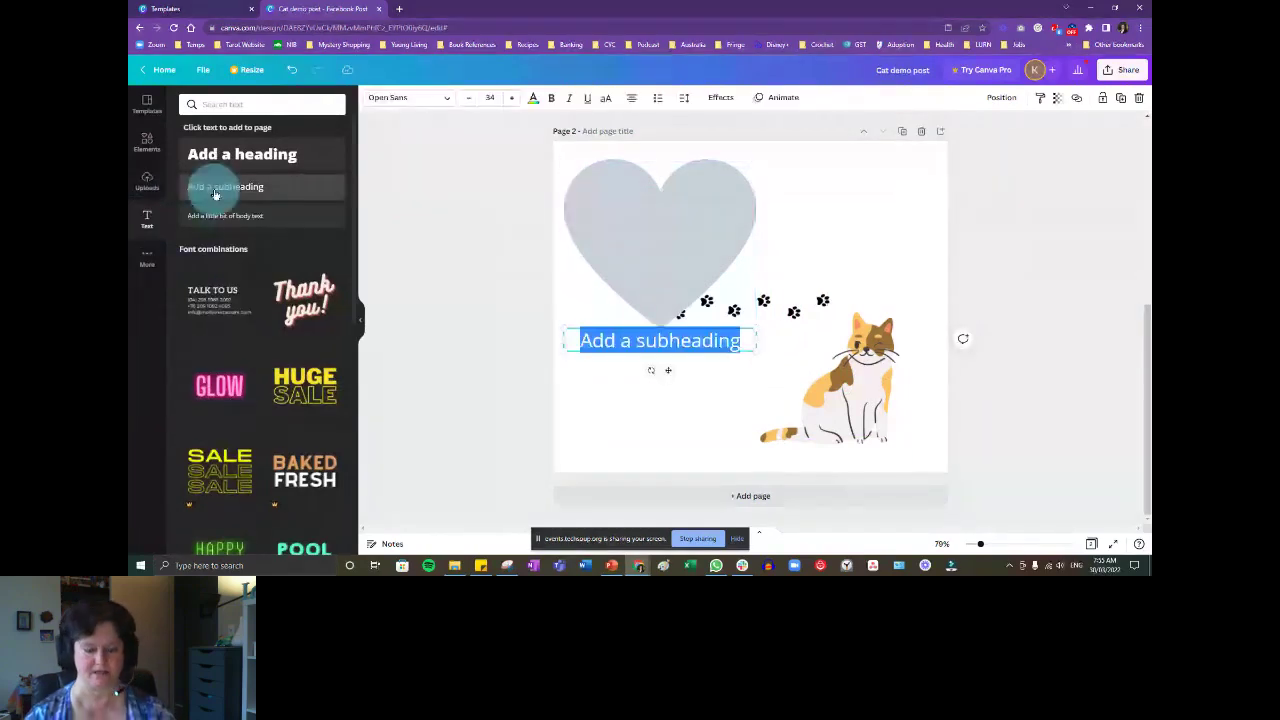
text(I <)
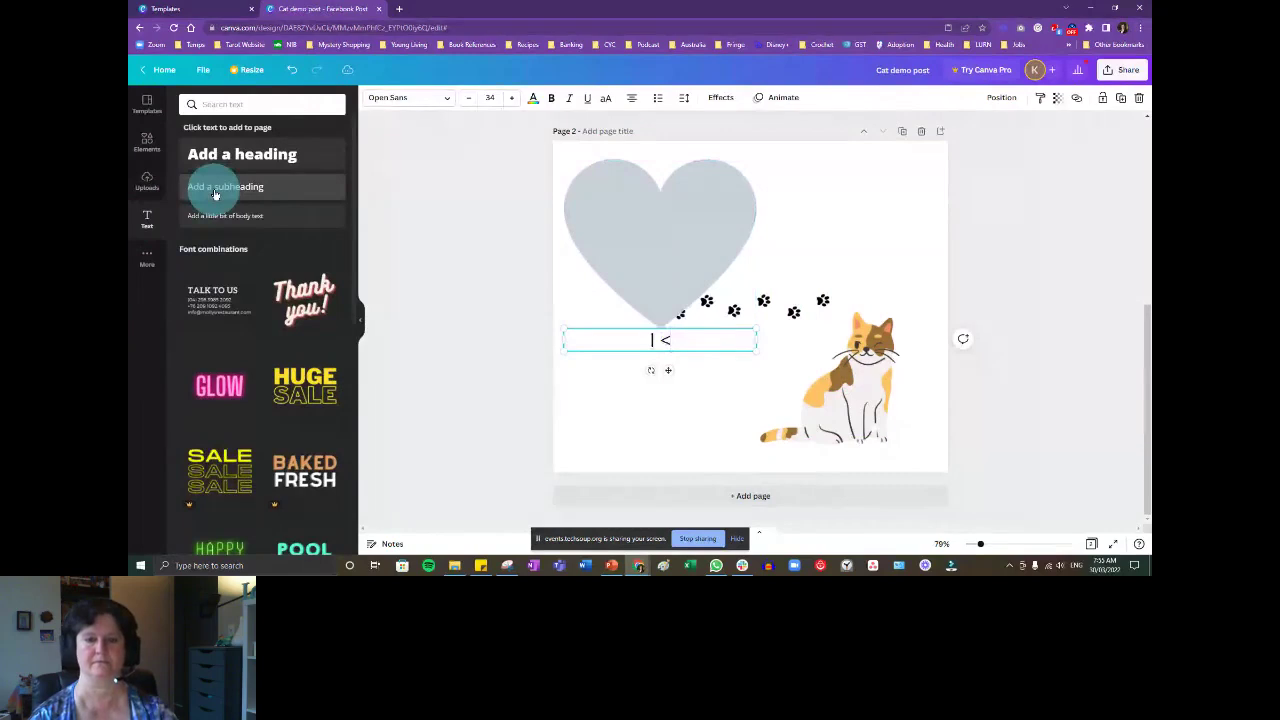
text(3 Cats)
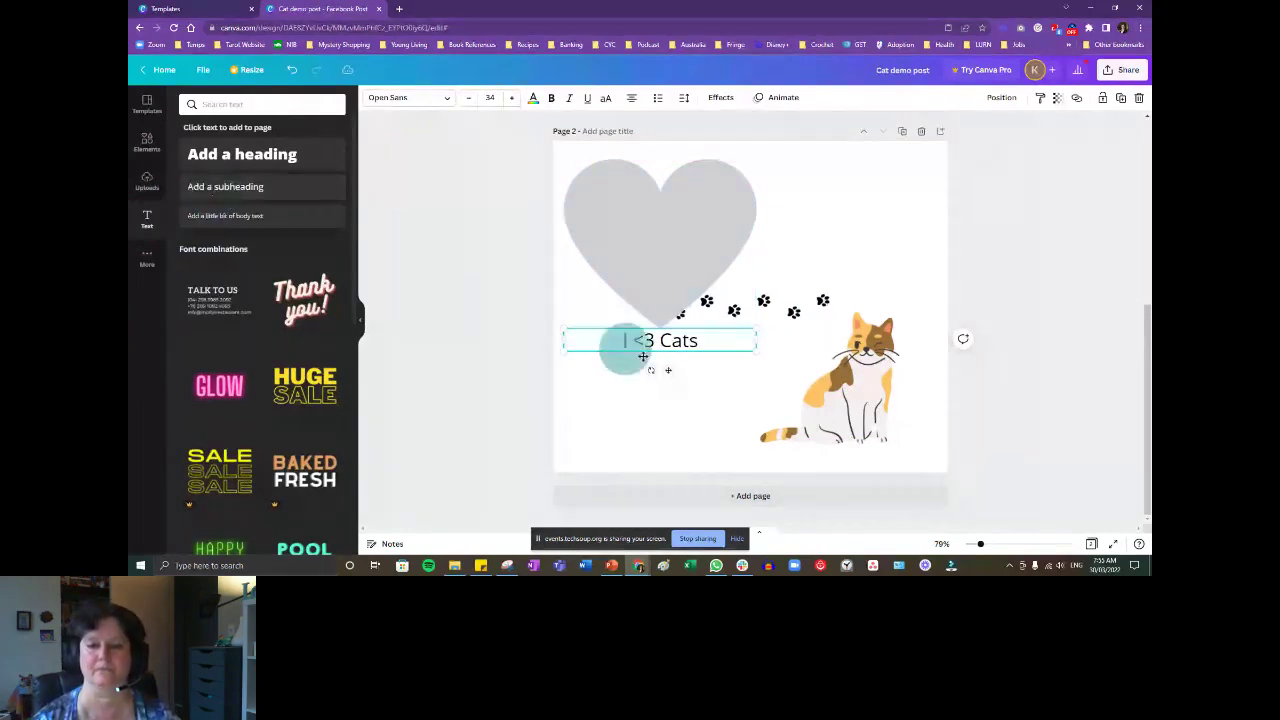
Move the "I <3 Cats" text onto the heart and increase its font size to 63.
drag(634, 366, 674, 249)
click(506, 99)
click(507, 99)
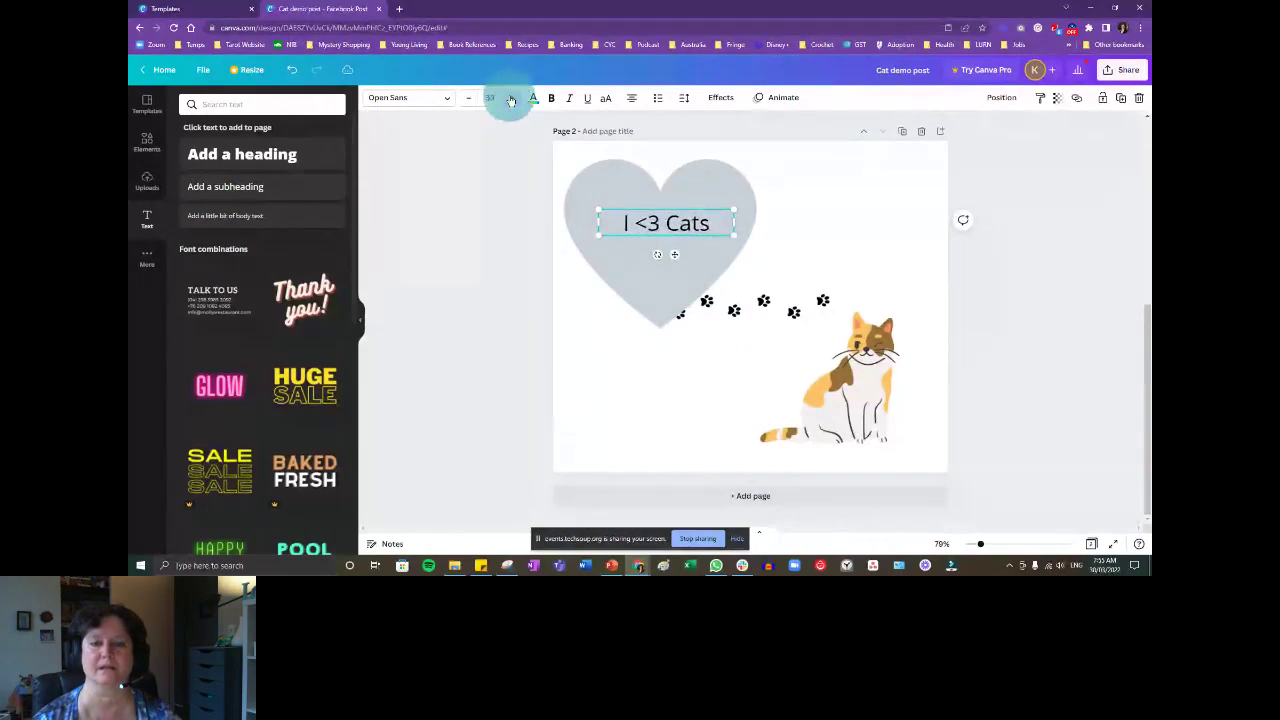
click(508, 100)
click(510, 100)
click(510, 100)
click(510, 100)
click(510, 100)
click(510, 100)
click(510, 100)
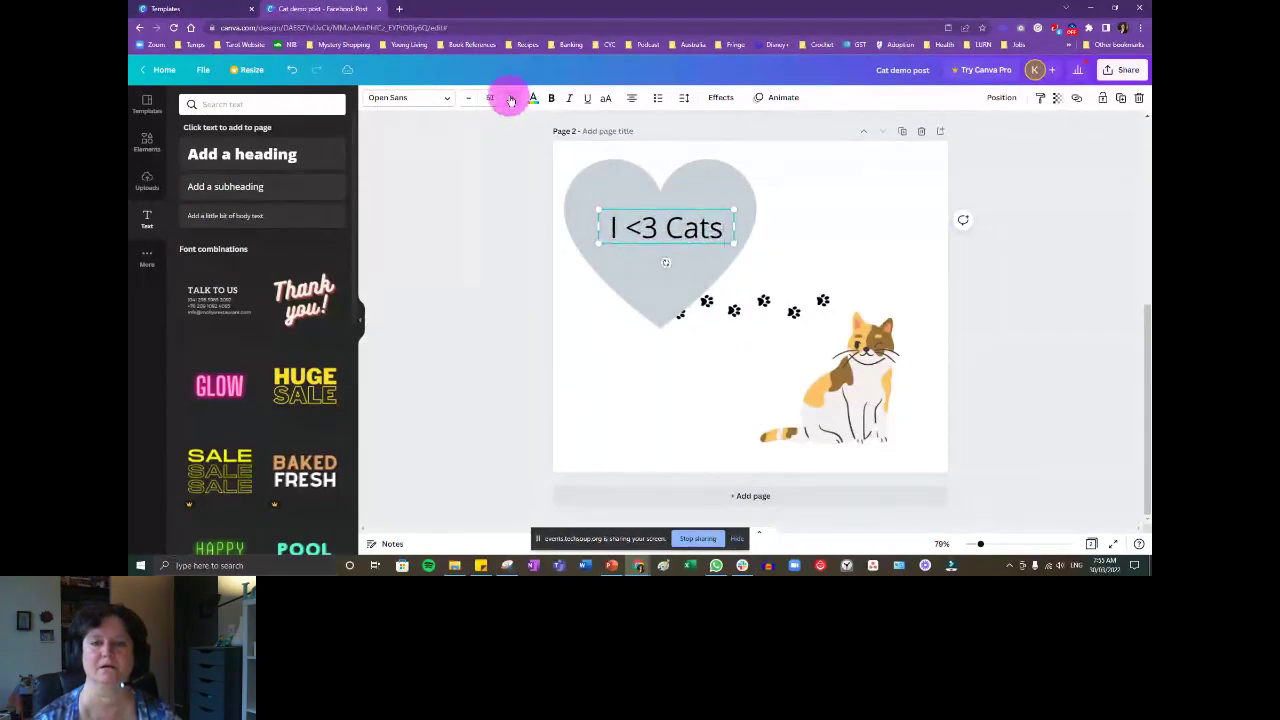
click(510, 100)
click(510, 100)
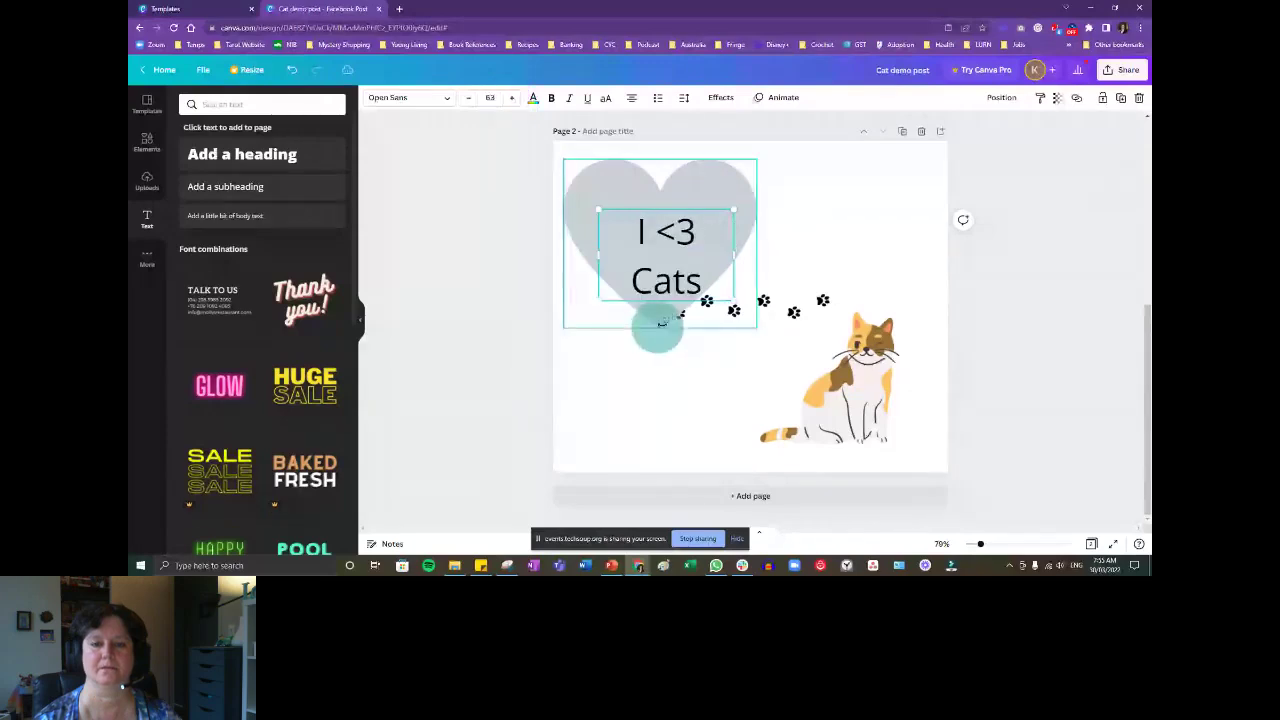
Center the "I <3 Cats" text within the heart and deselect it.
click(651, 278)
drag(610, 295, 607, 285)
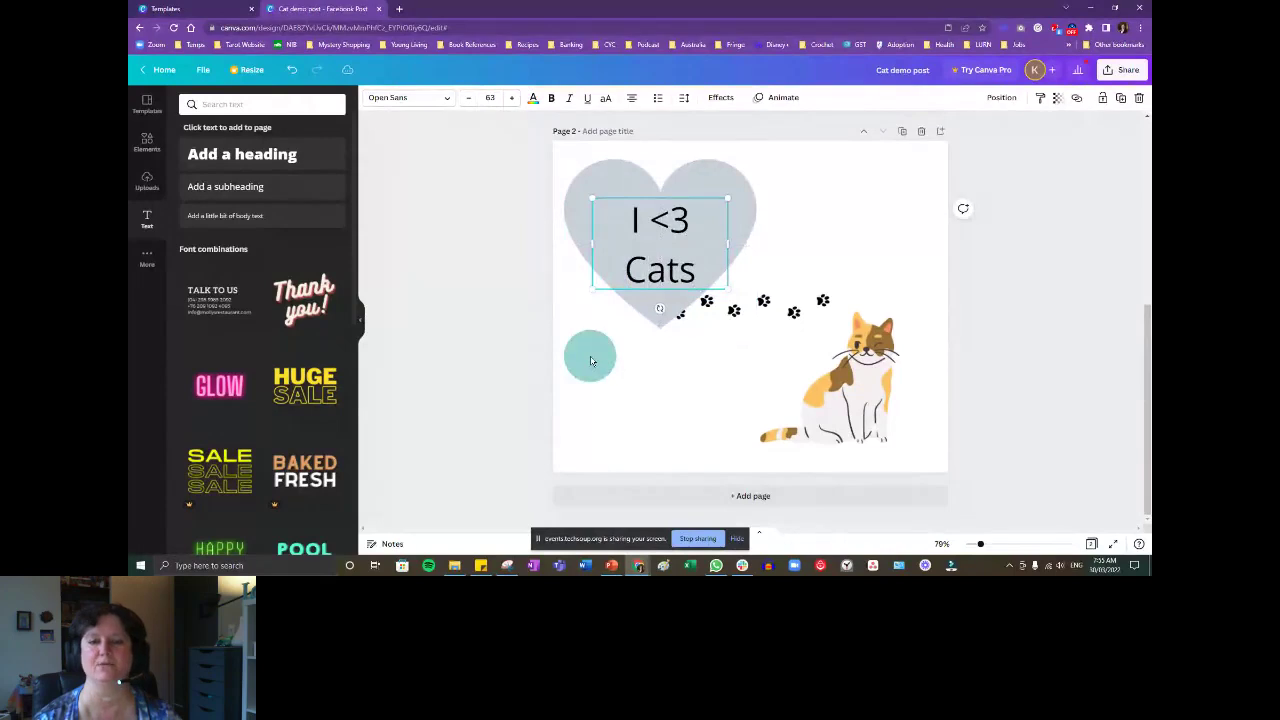
drag(590, 361, 607, 289)
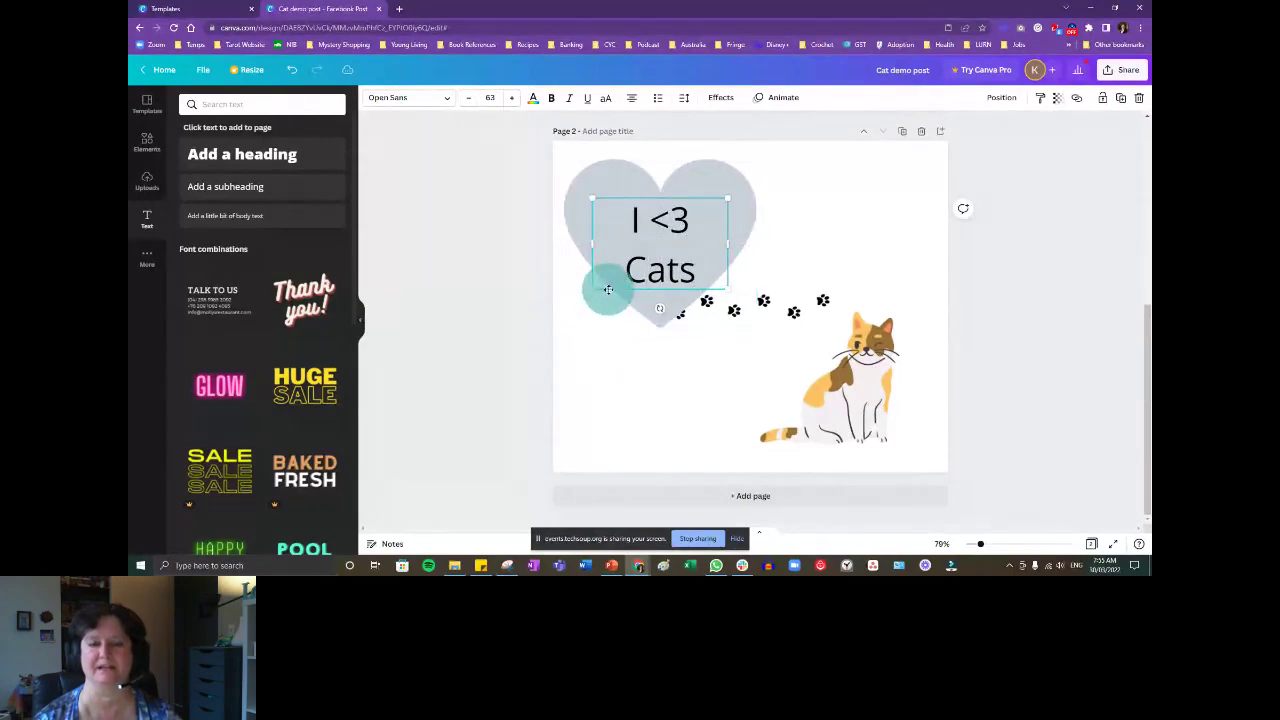
click(607, 289)
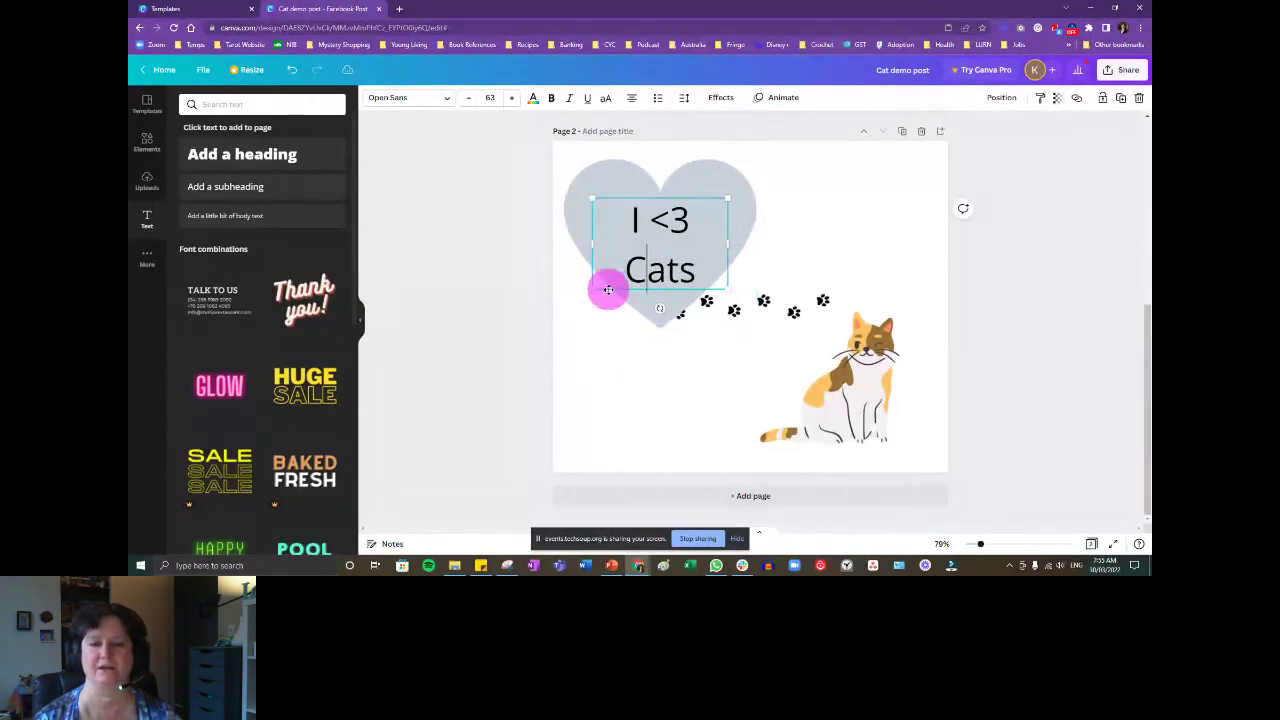
click(610, 408)
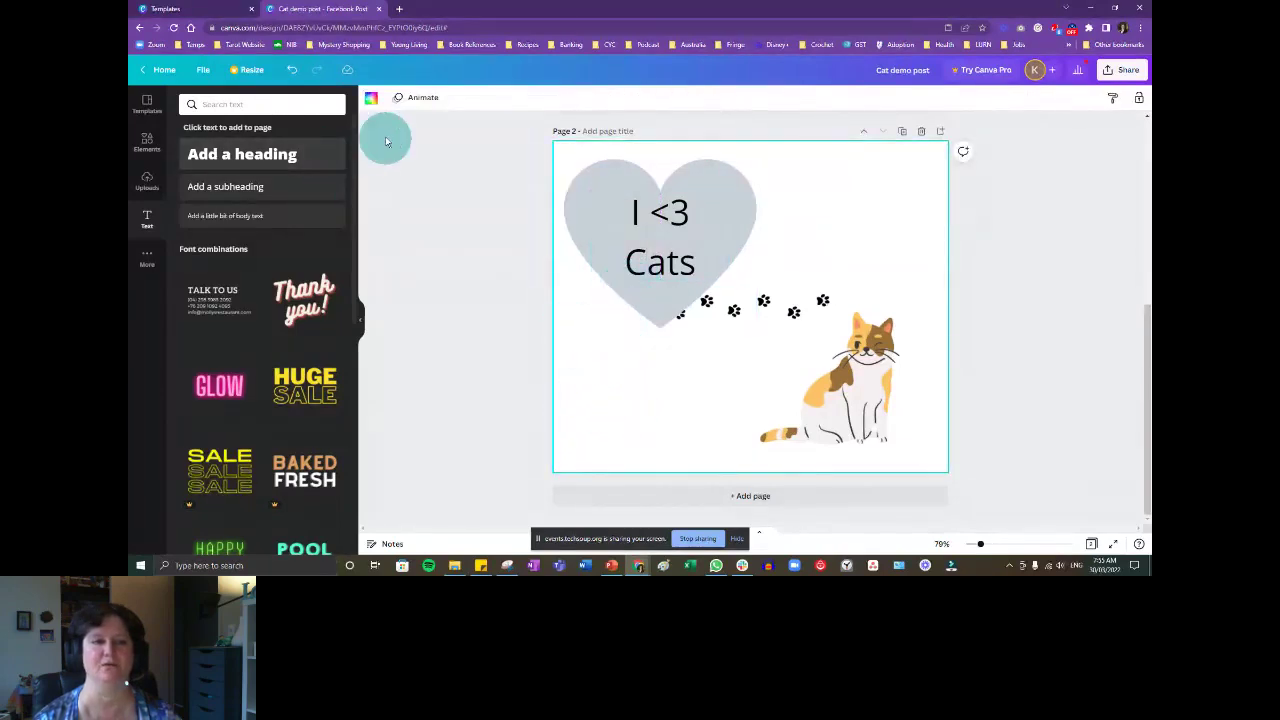
Recolor the heart on page 2 to light purple from the default colors.
click(580, 191)
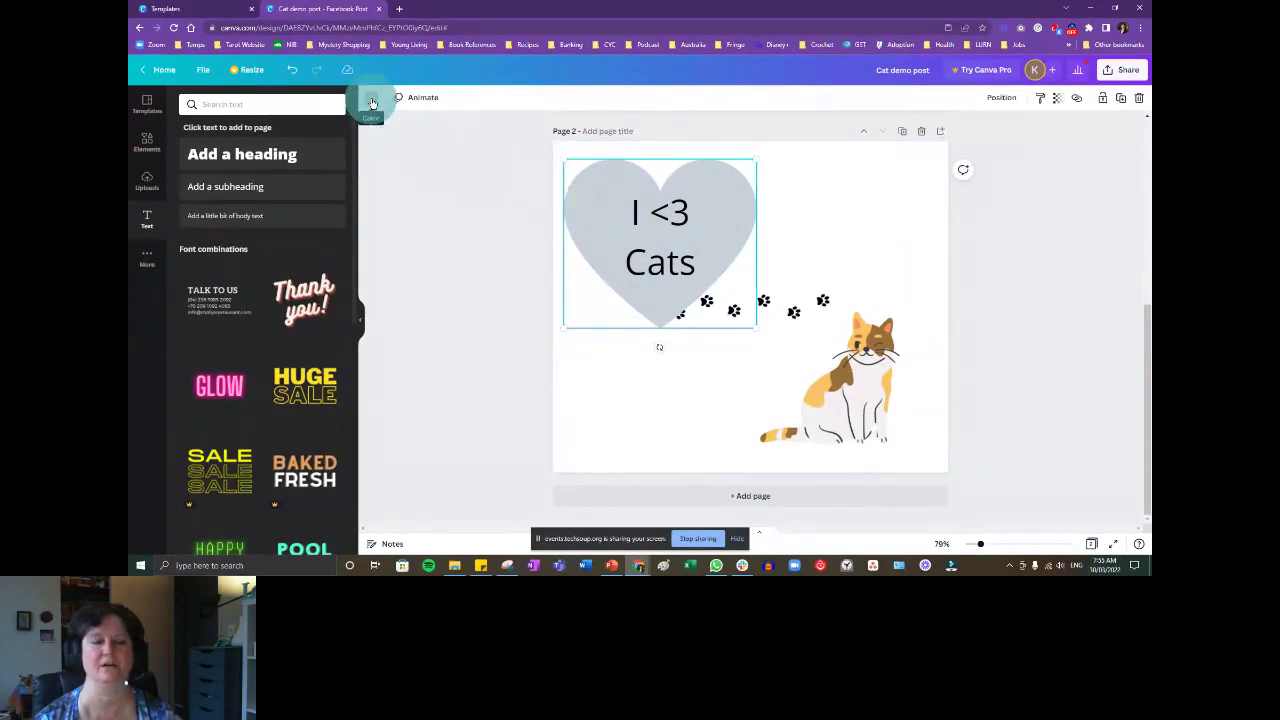
click(372, 103)
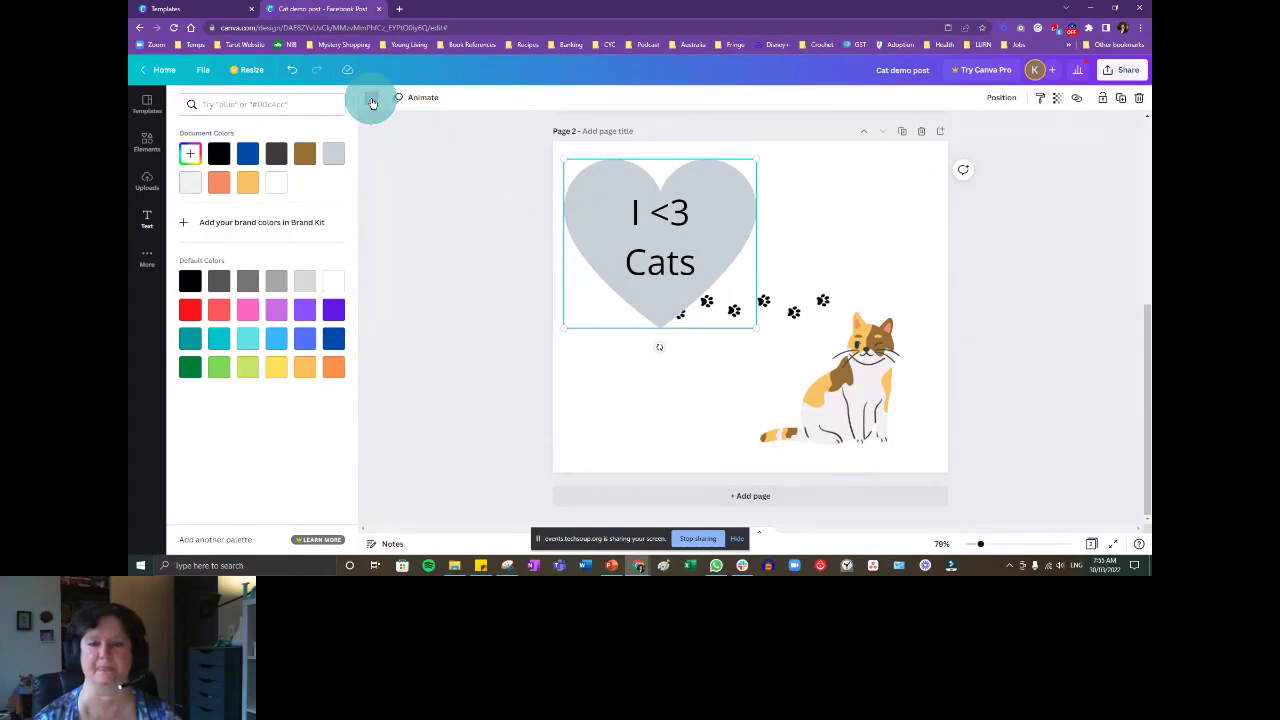
click(304, 309)
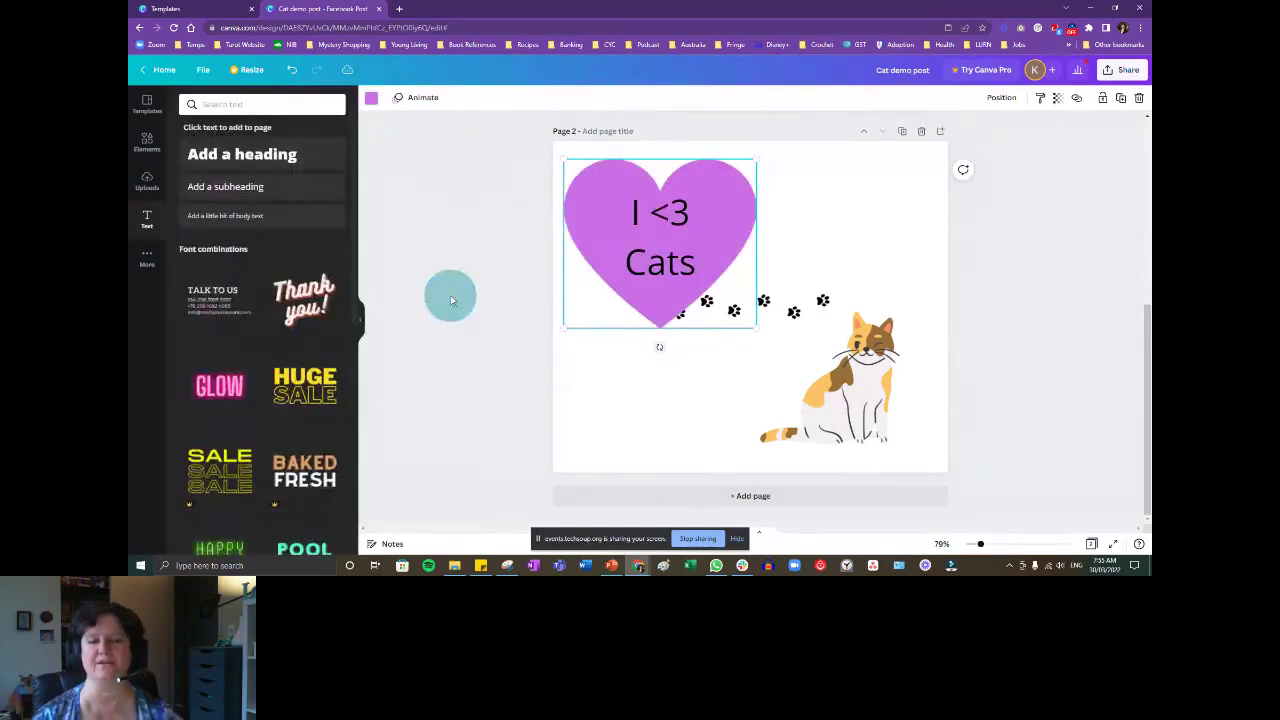
Delete the "I <3 Cats" text from the heart on page 2.
click(150, 145)
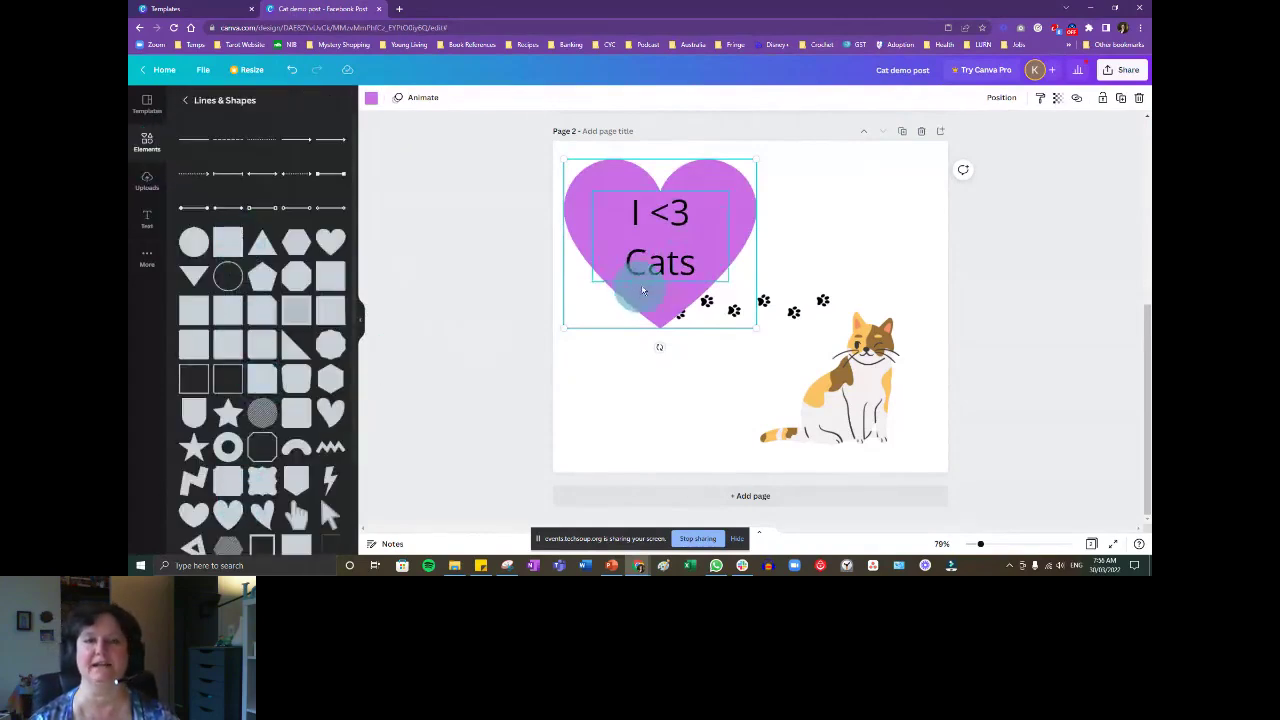
click(660, 250)
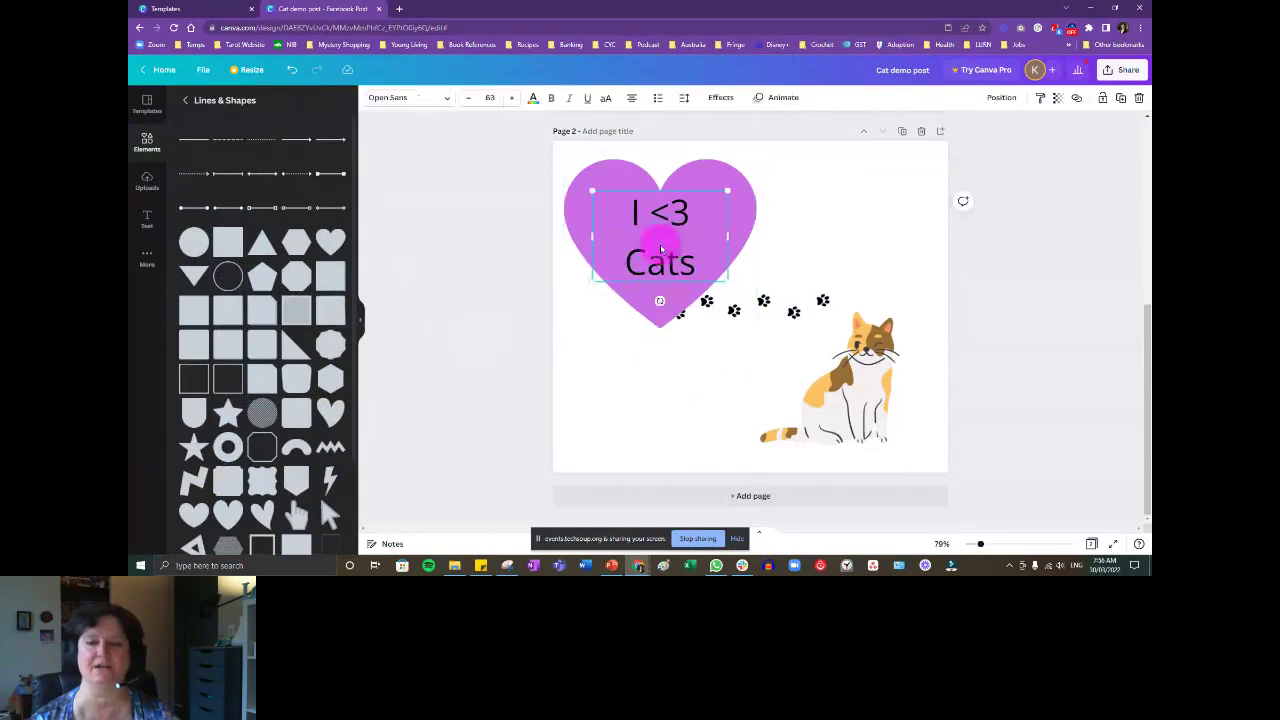
click(628, 283)
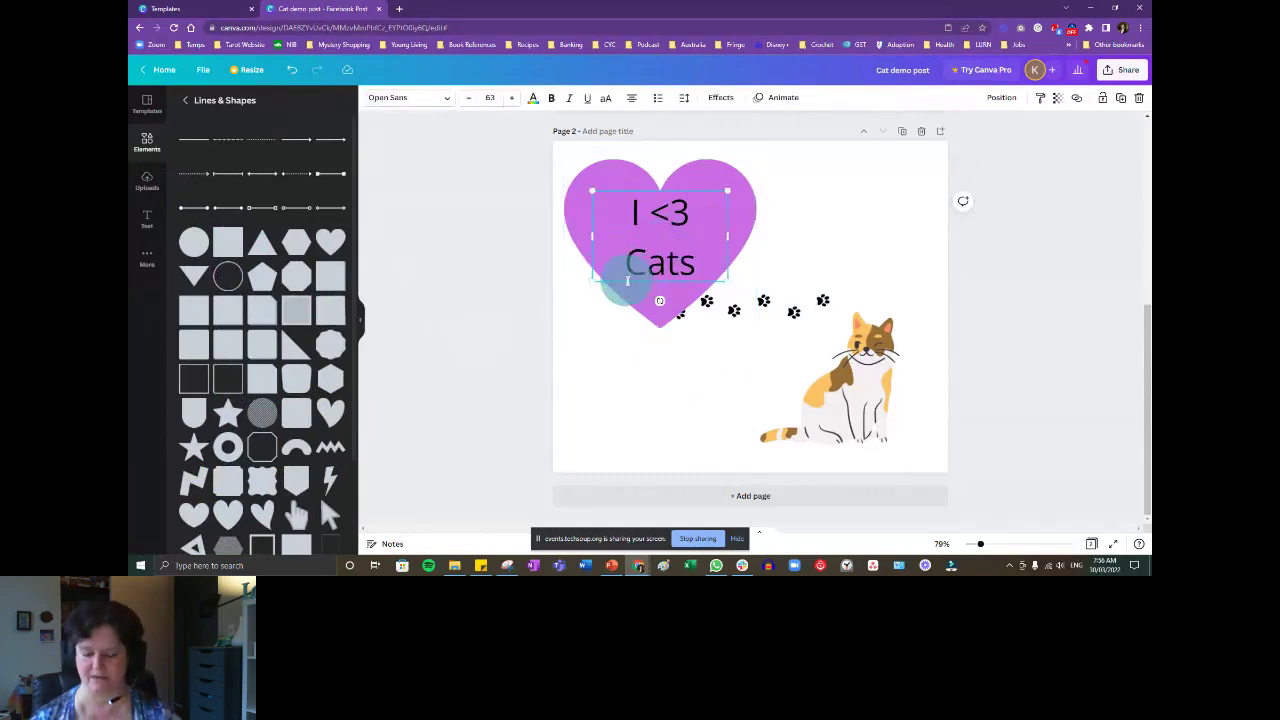
key(Delete)
key(ctrl+z)
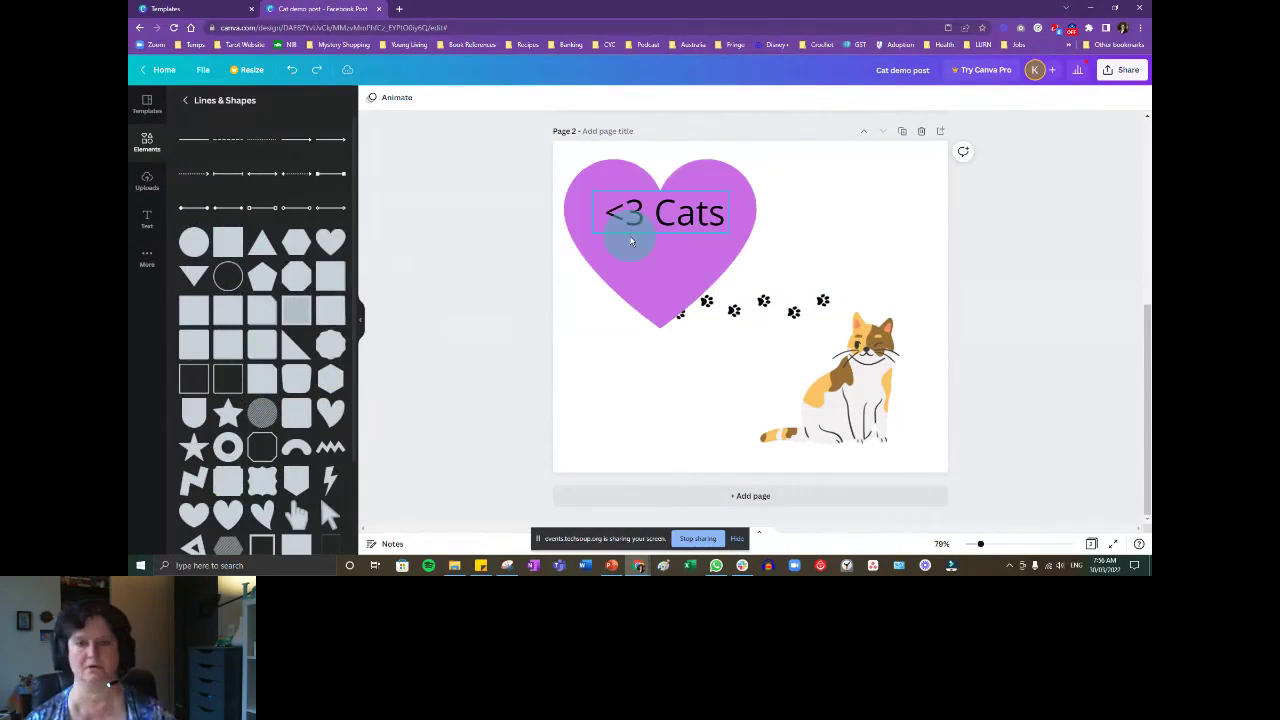
click(596, 231)
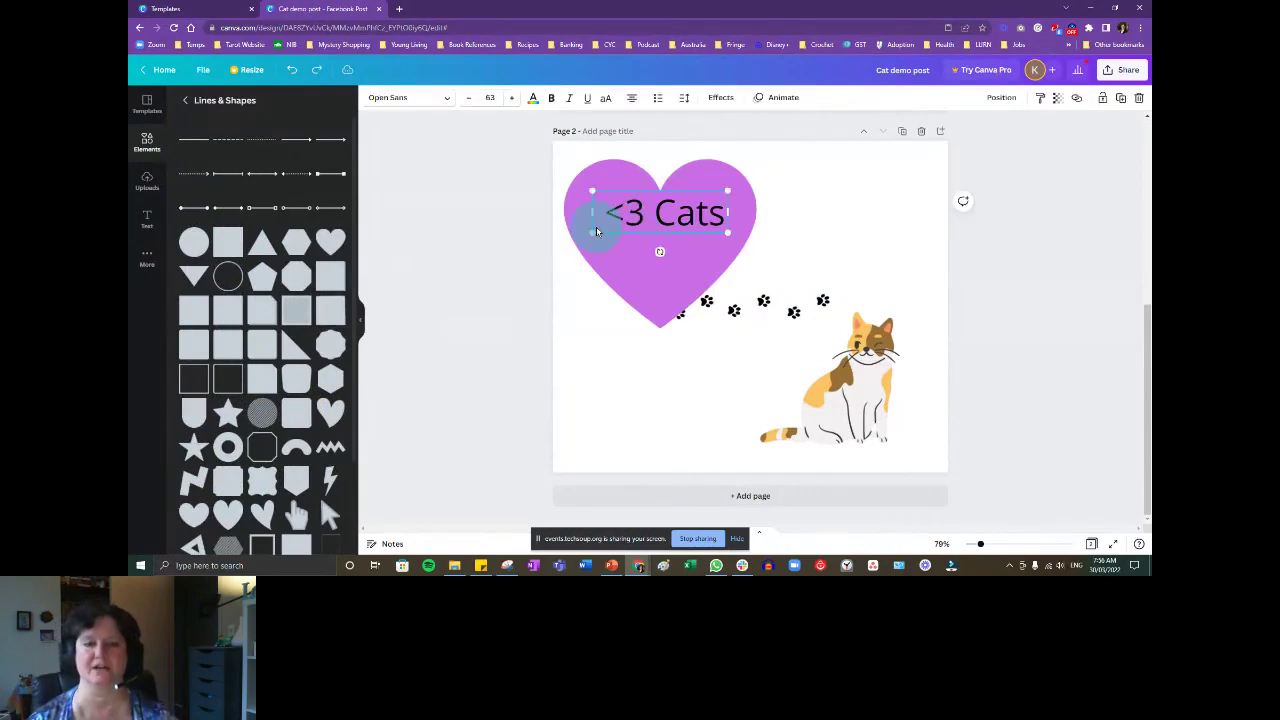
key(Delete)
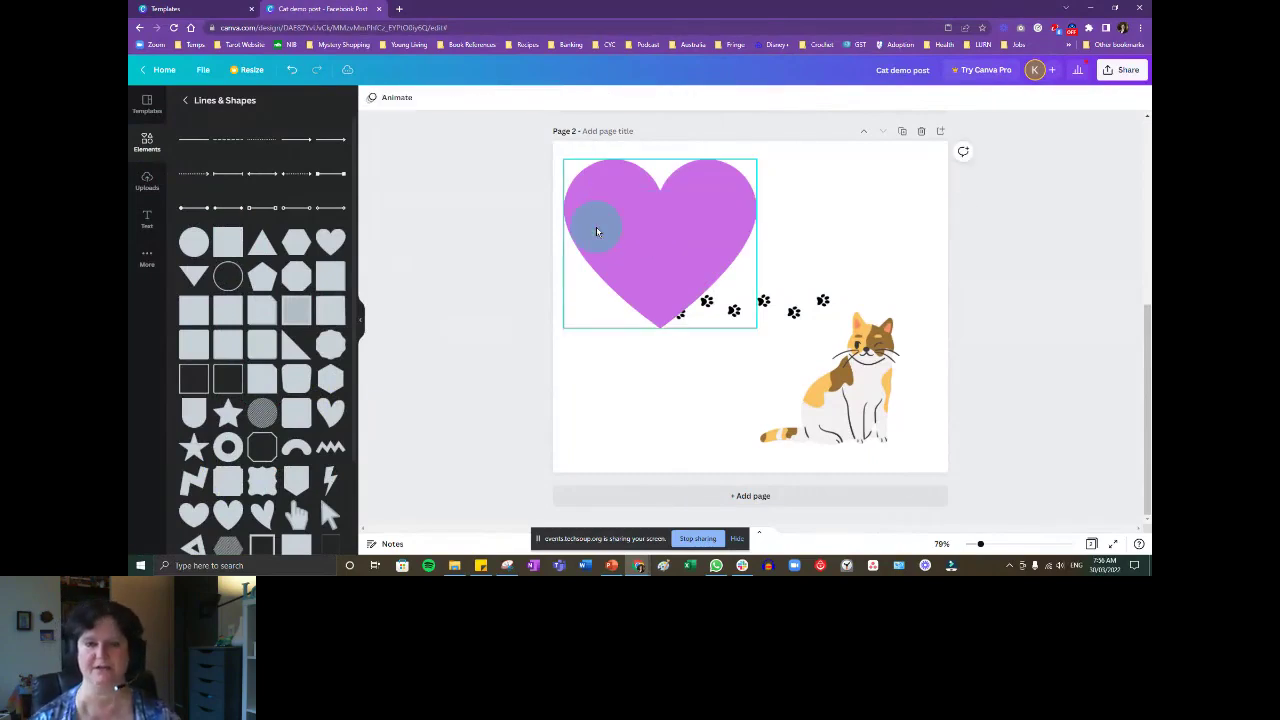
Bring the paw-print trail to the front and set it diagonally across the purple heart, rising to the right.
click(797, 314)
drag(758, 338, 771, 308)
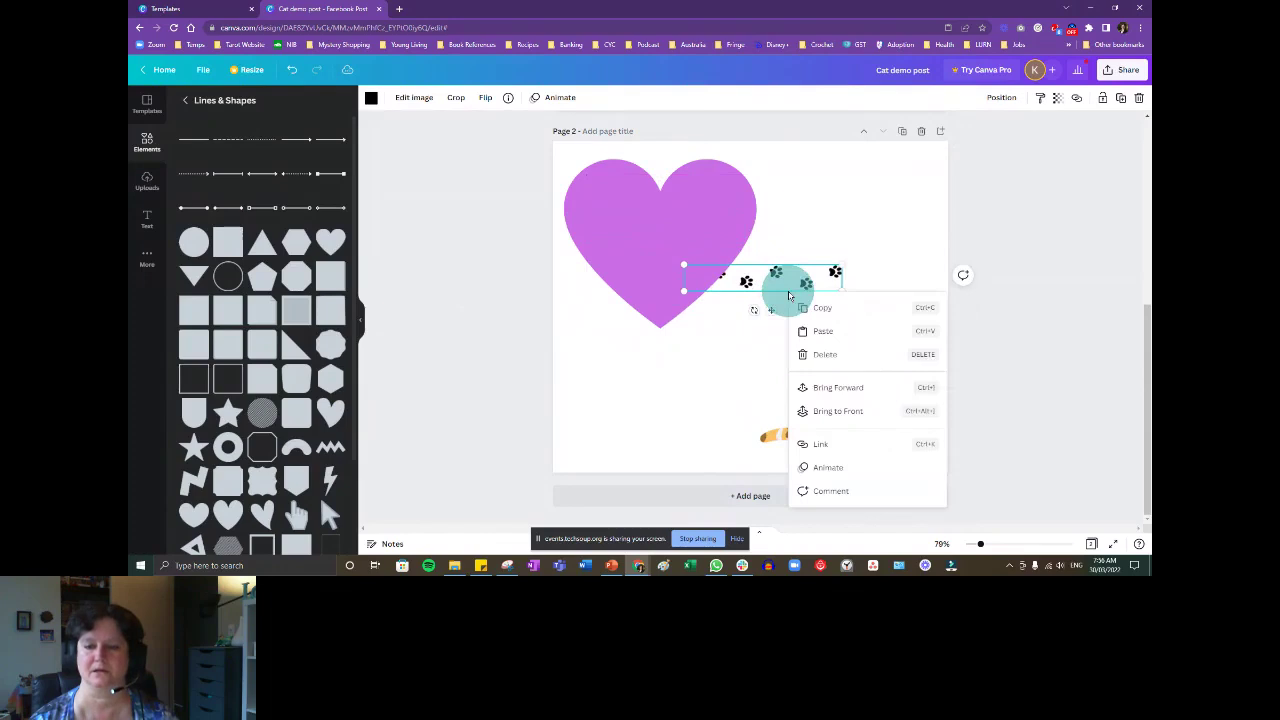
click(836, 411)
drag(770, 311, 668, 258)
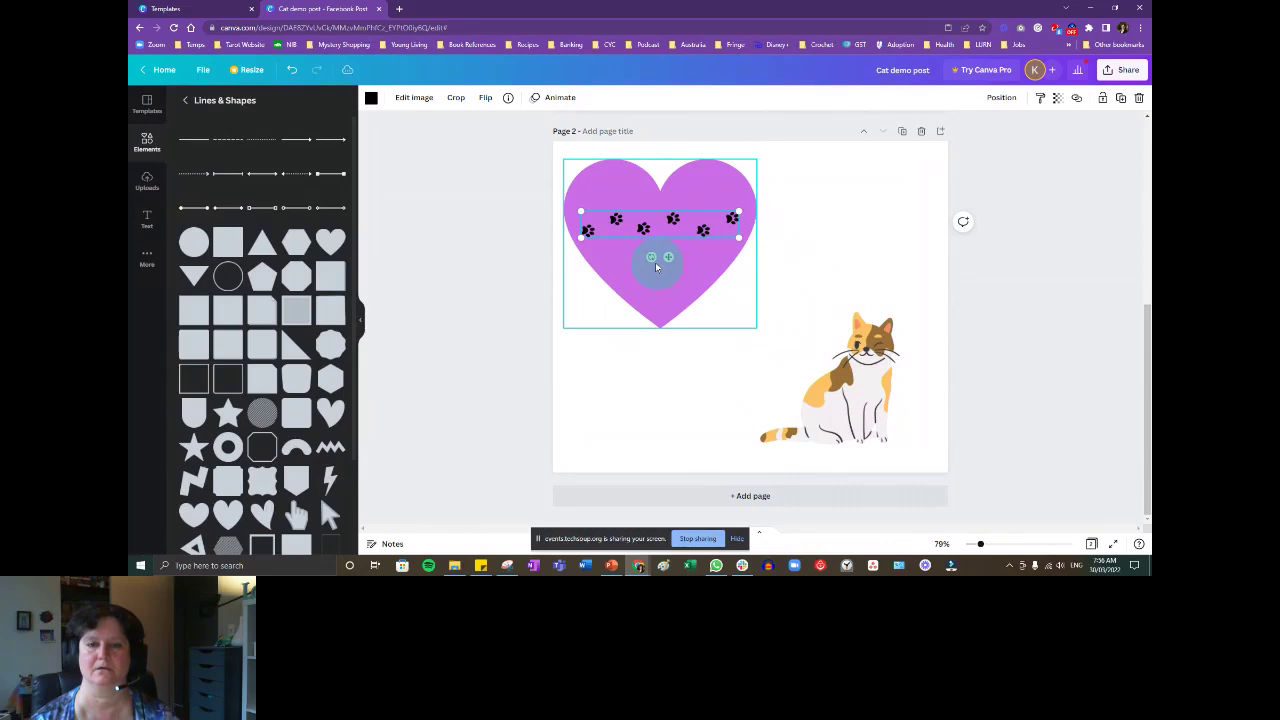
drag(657, 263, 689, 257)
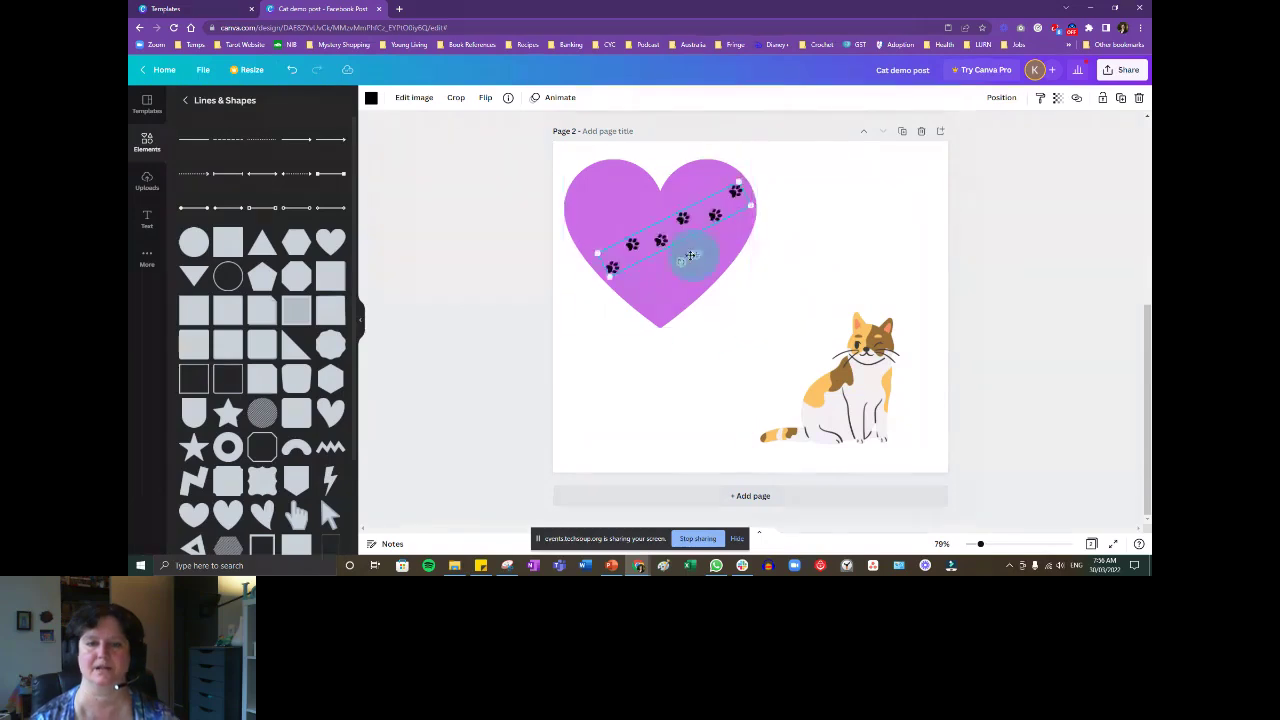
click(697, 380)
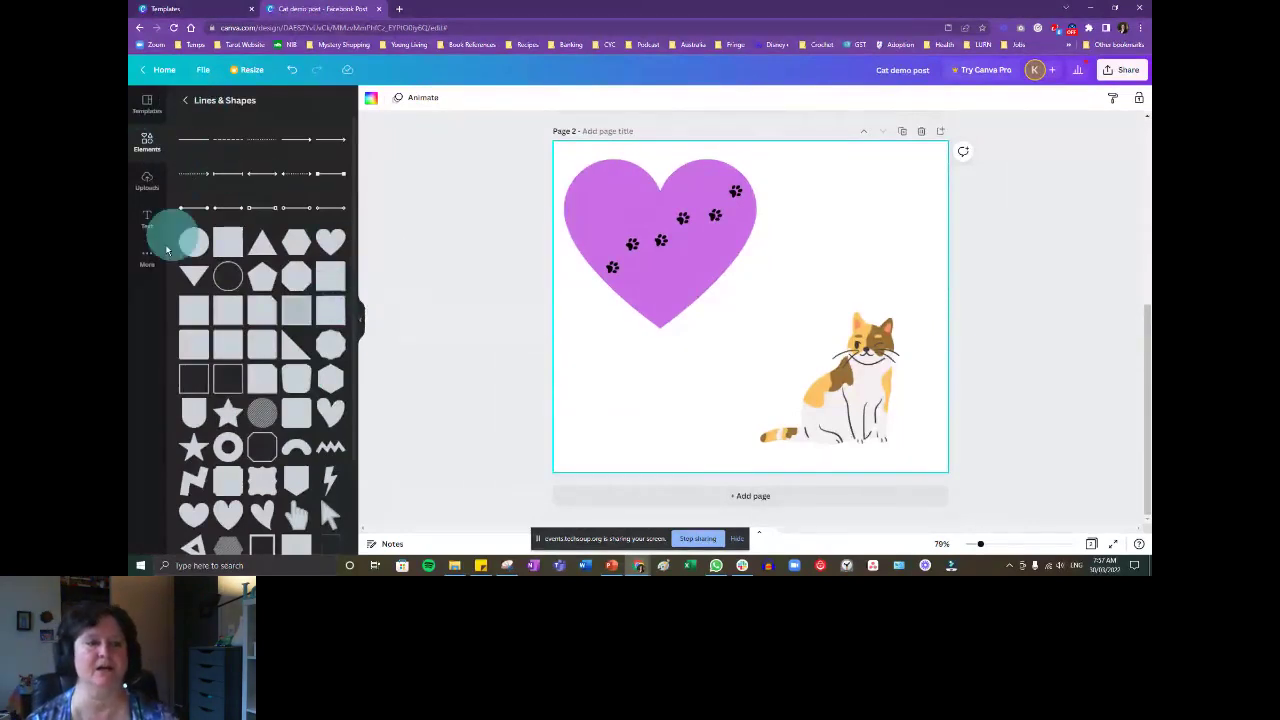
Add a plain solid line above the cat on page 2 and color it dark green.
click(194, 141)
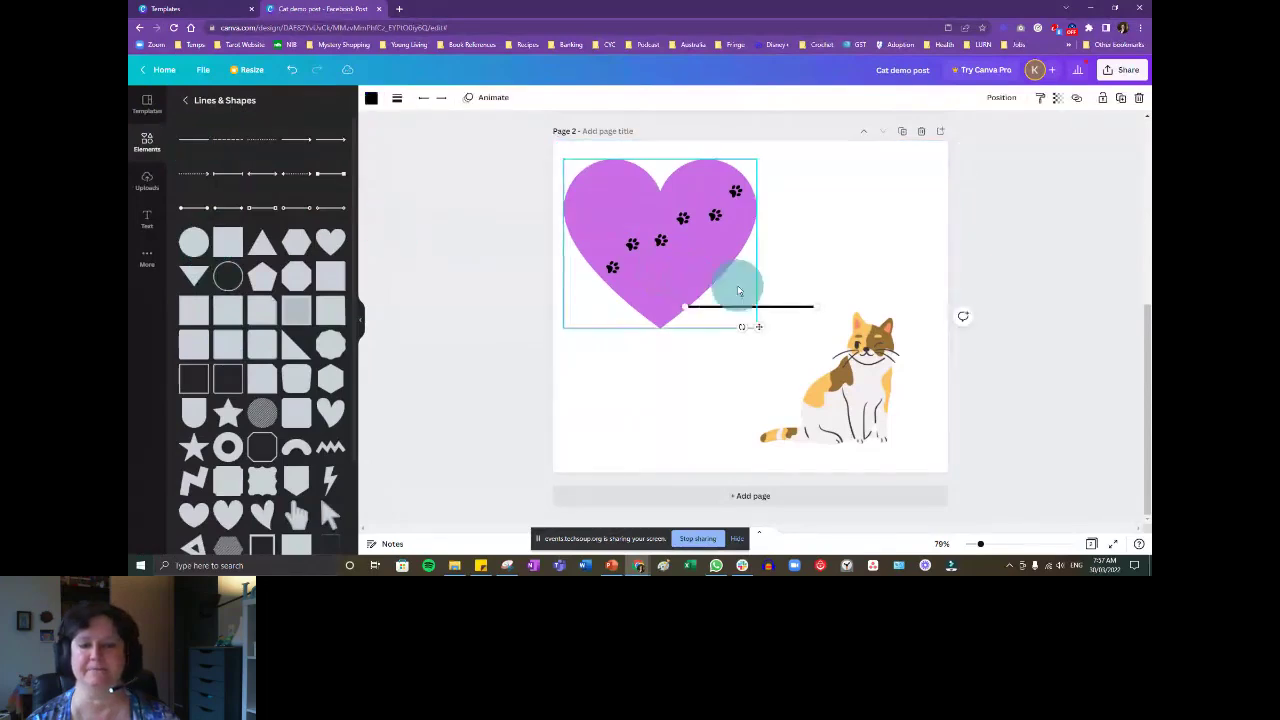
drag(738, 308, 836, 235)
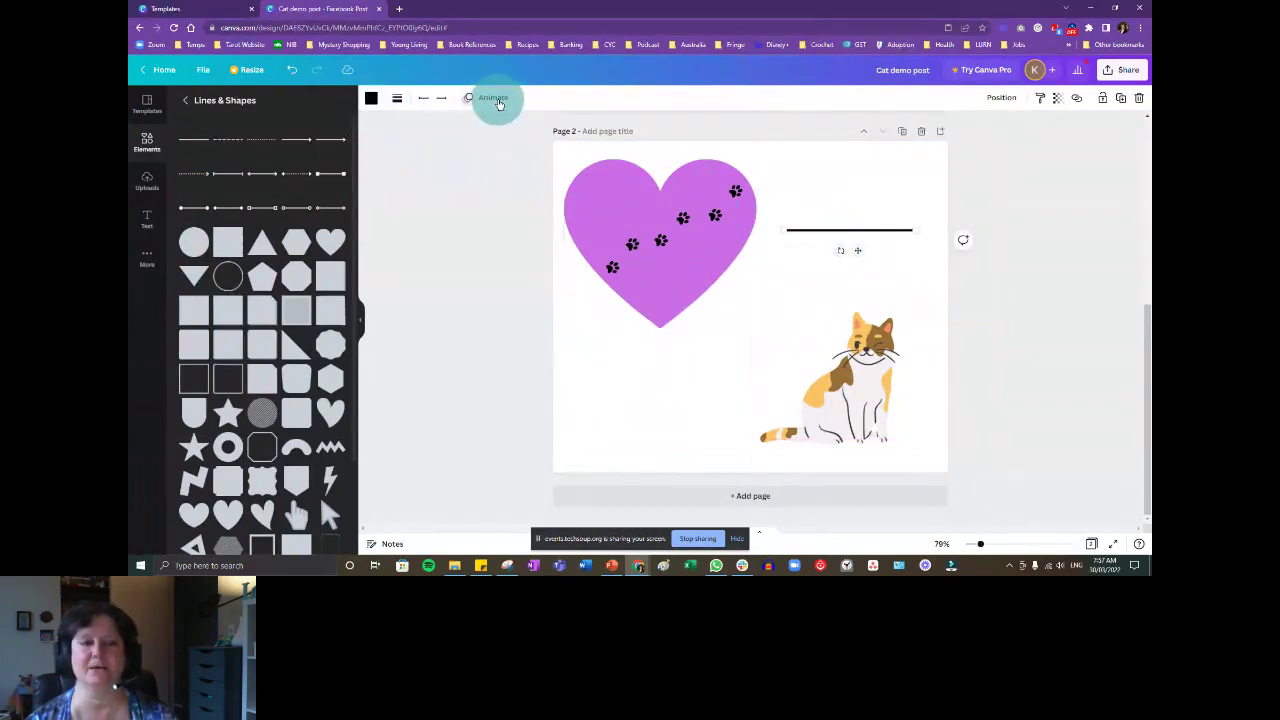
click(370, 99)
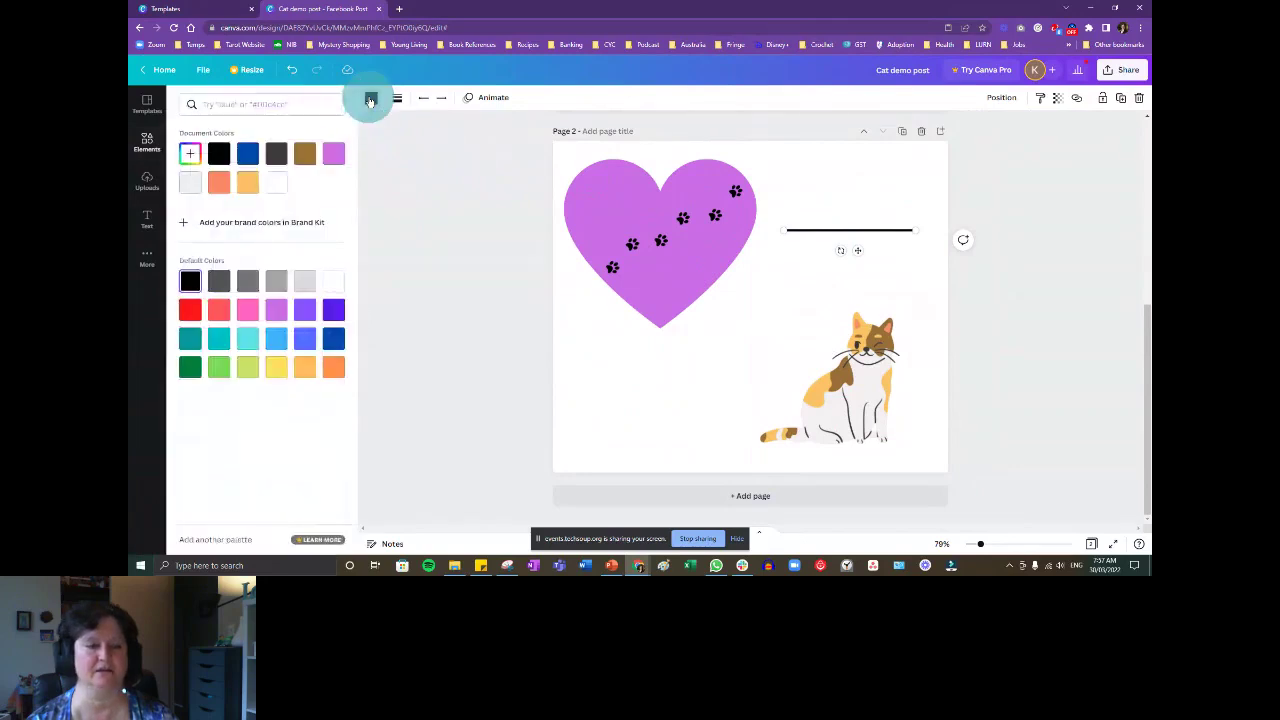
click(187, 369)
Thicken the green line to a line weight of 35.
click(397, 101)
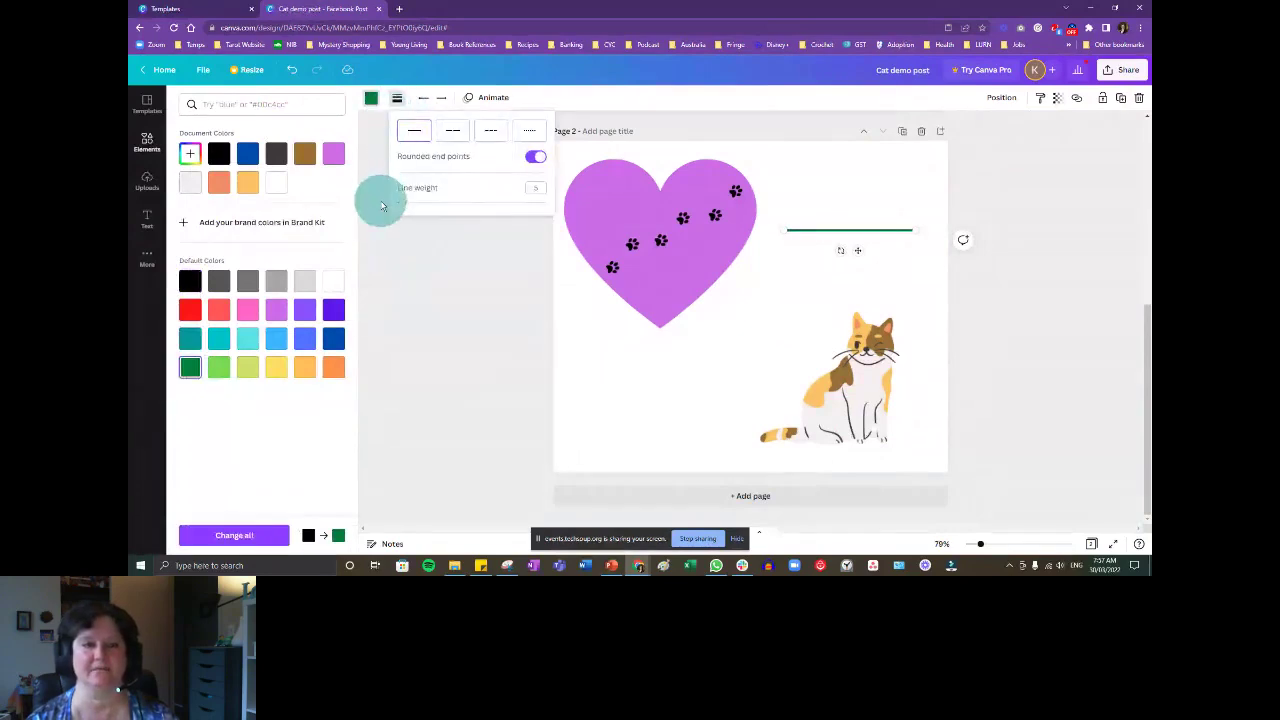
drag(402, 207, 459, 205)
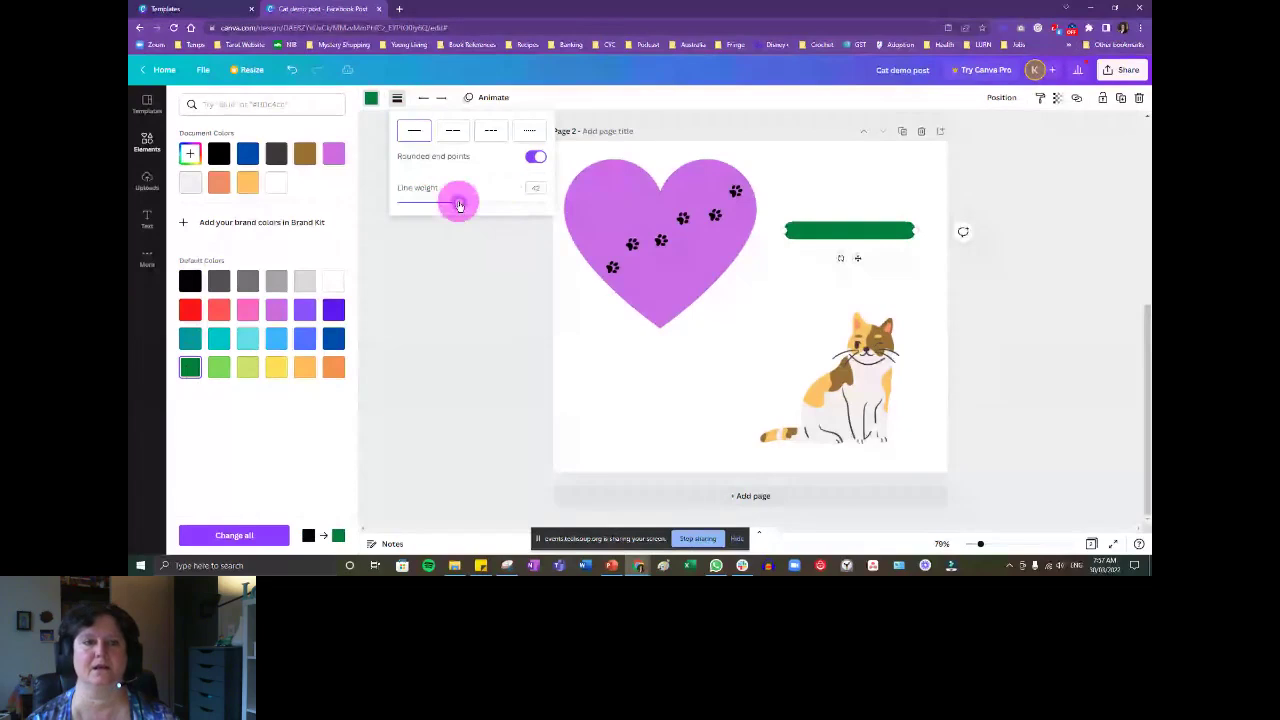
drag(459, 205, 448, 202)
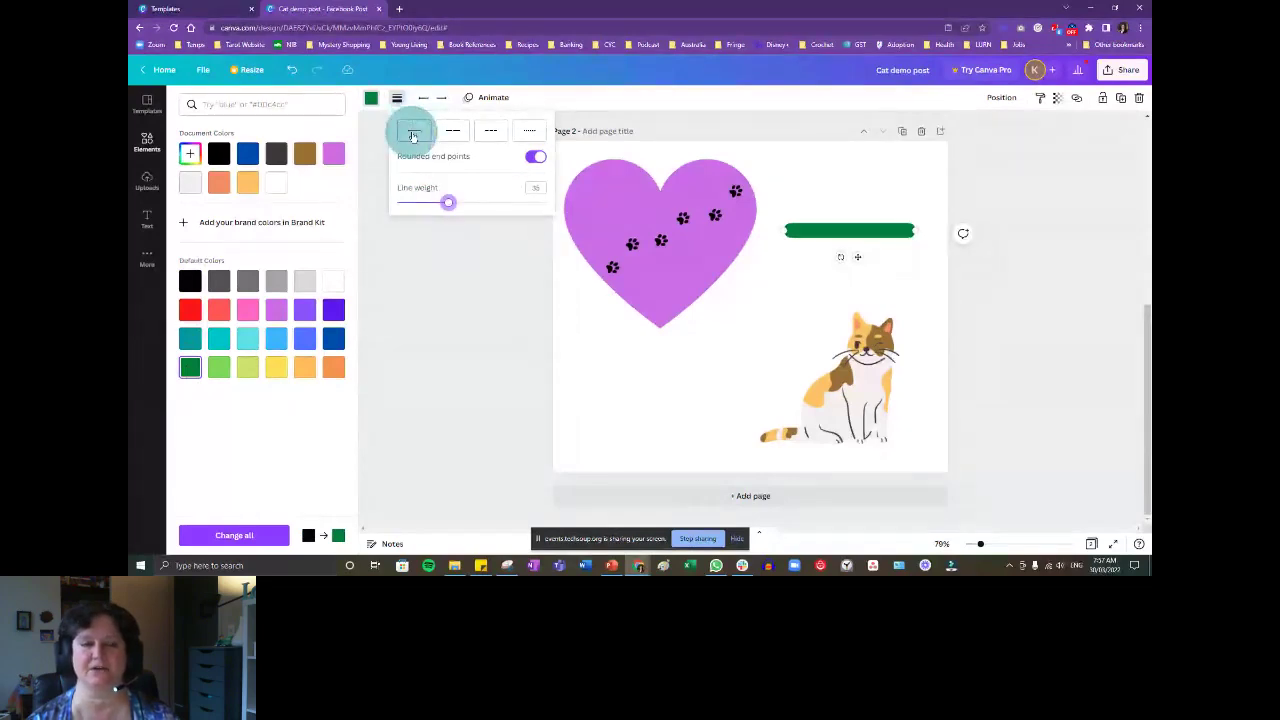
Try the long-dash, short-dash and dotted styles on the green line.
click(449, 130)
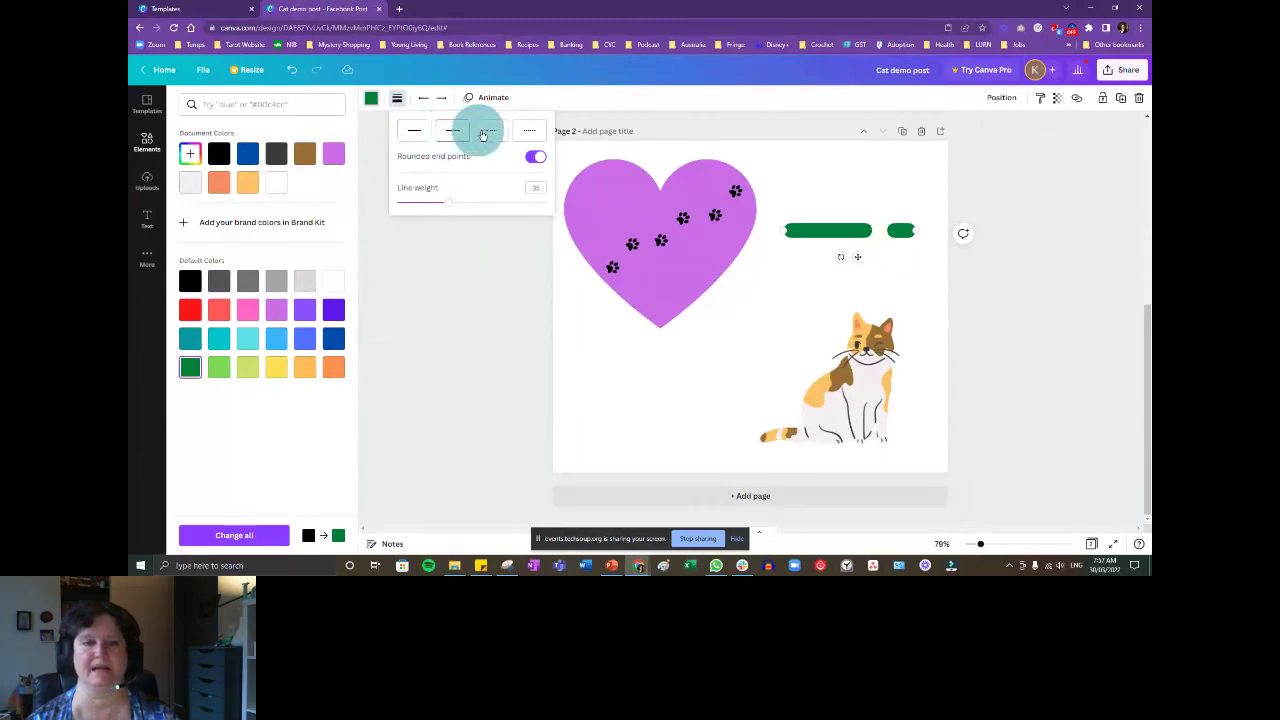
click(491, 134)
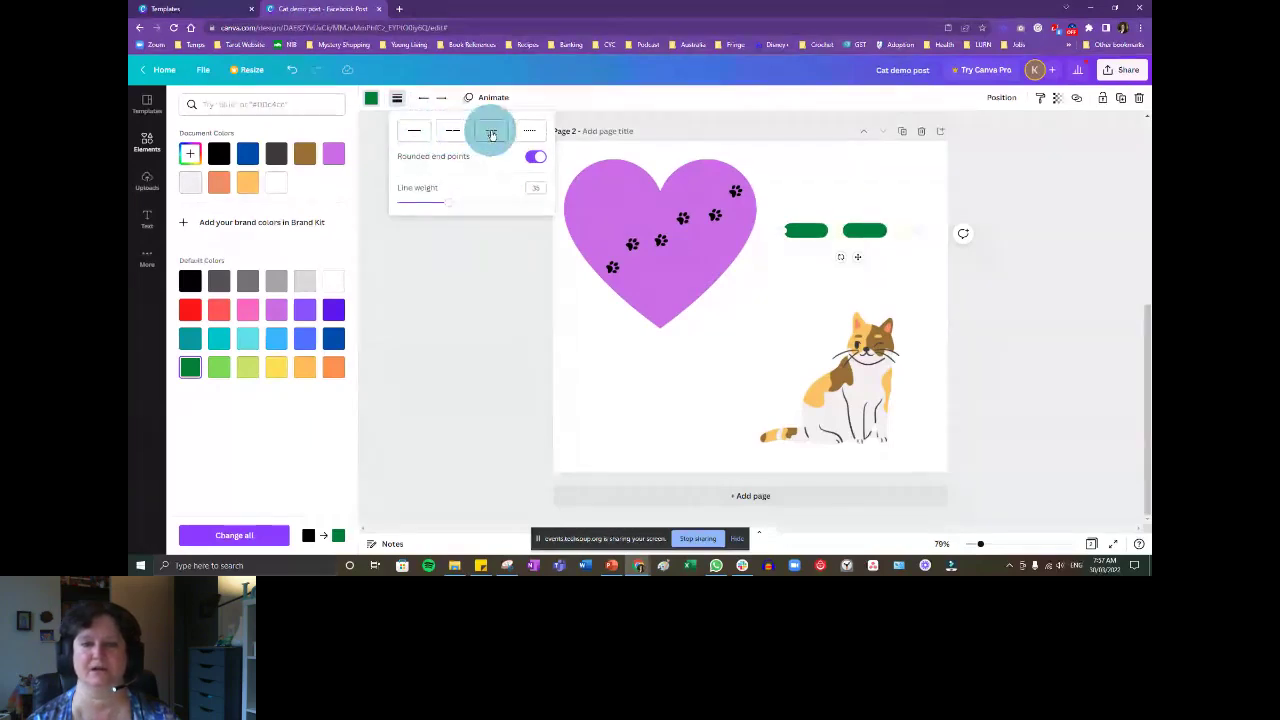
click(529, 134)
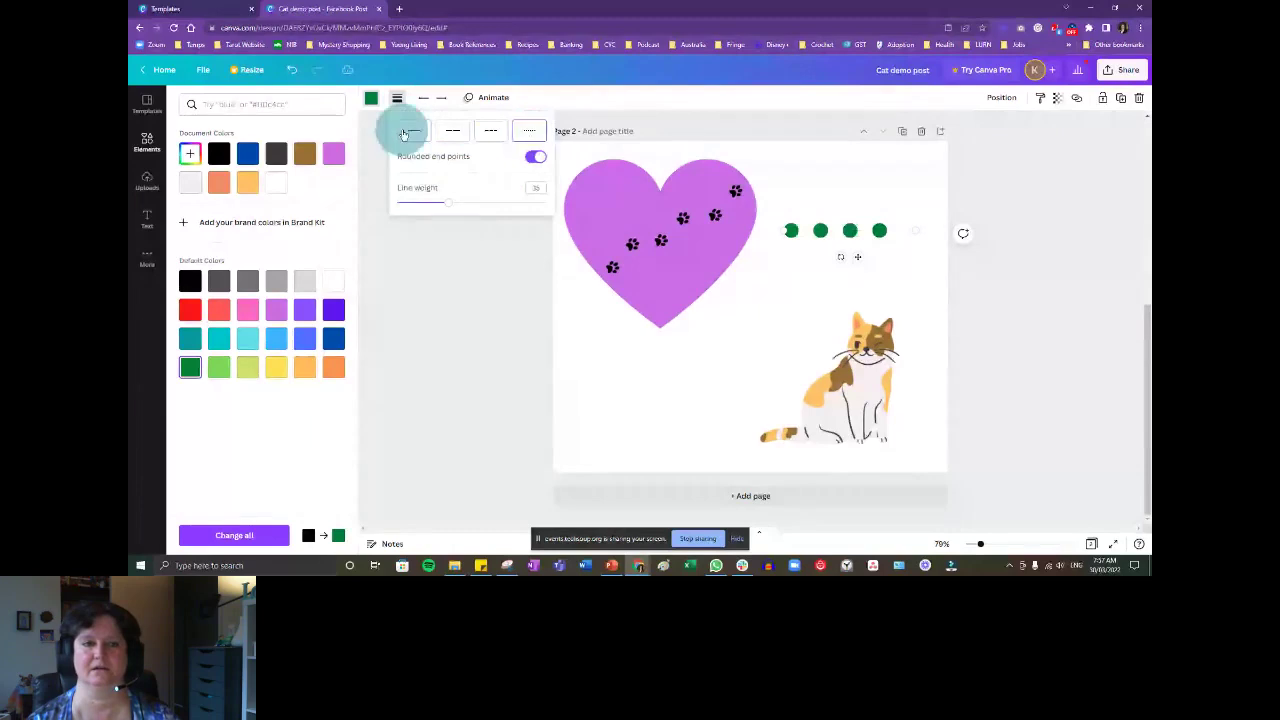
Stretch the green line into a longer diagonal from beside the heart's tip up to the page's right edge, with a solid line style.
click(926, 229)
drag(931, 229, 740, 308)
click(397, 97)
click(416, 138)
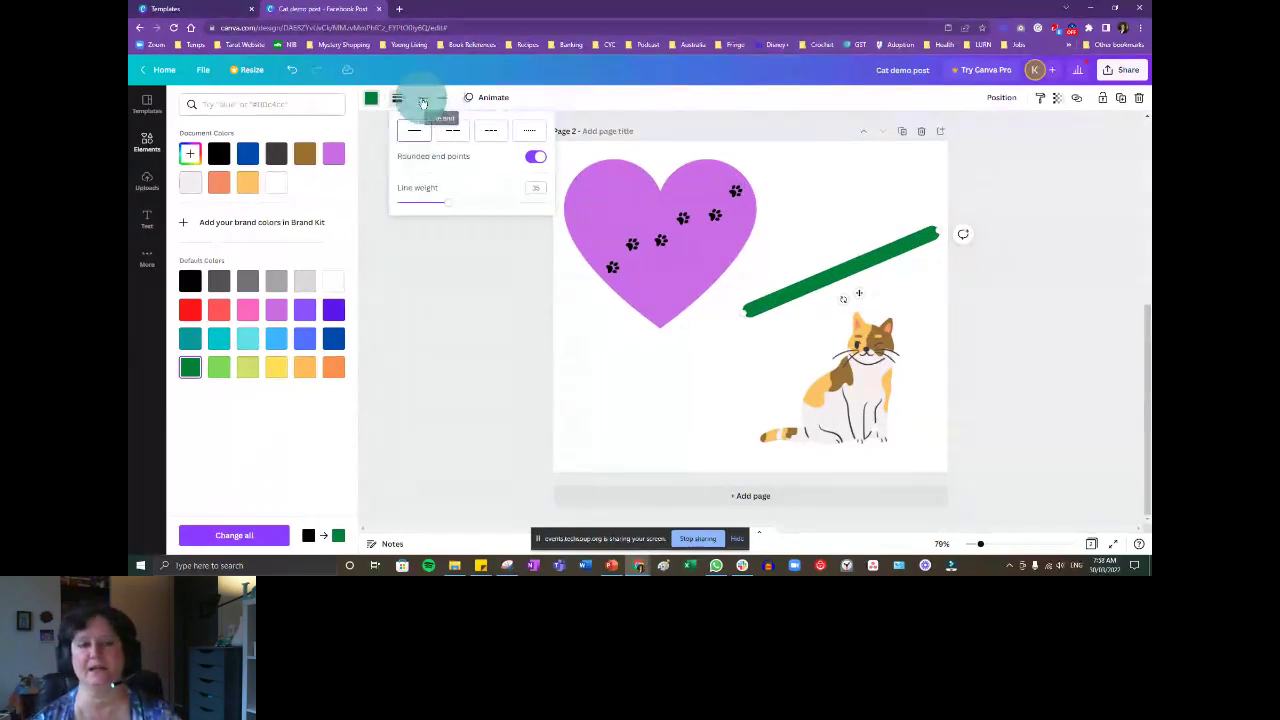
Give the green line a T-bar at its start and a solid arrowhead at its end.
click(422, 102)
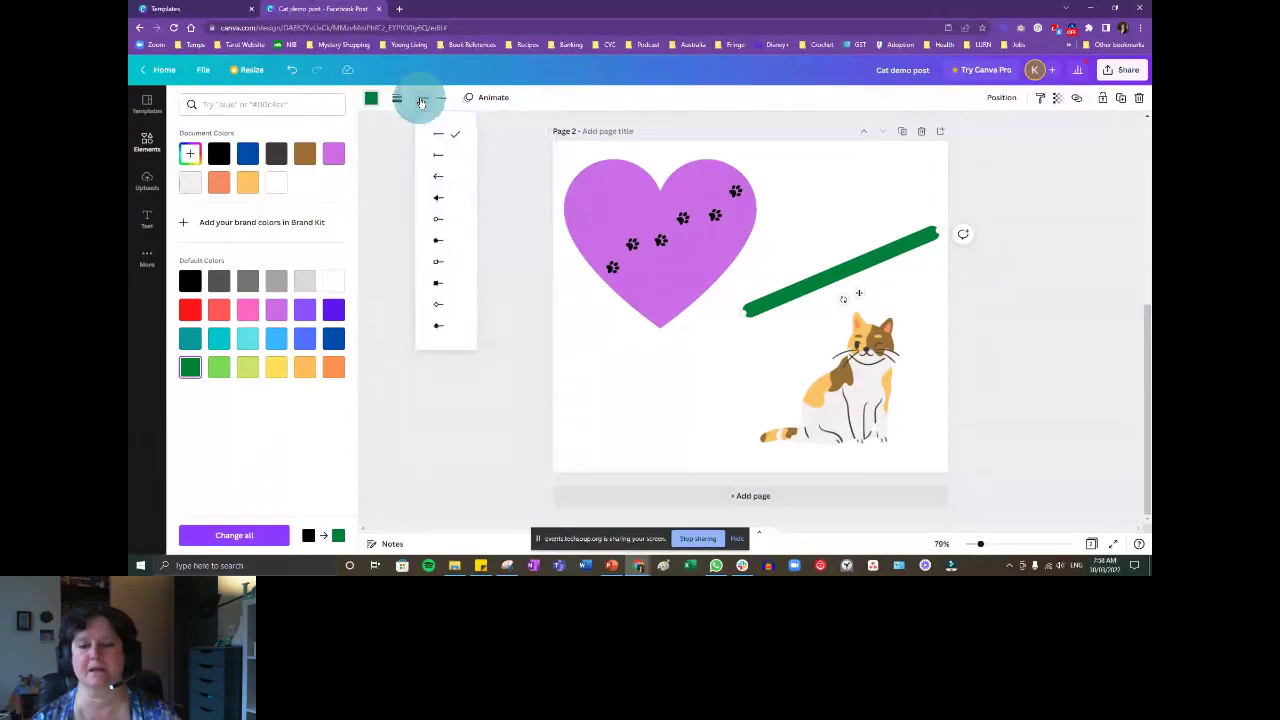
click(437, 155)
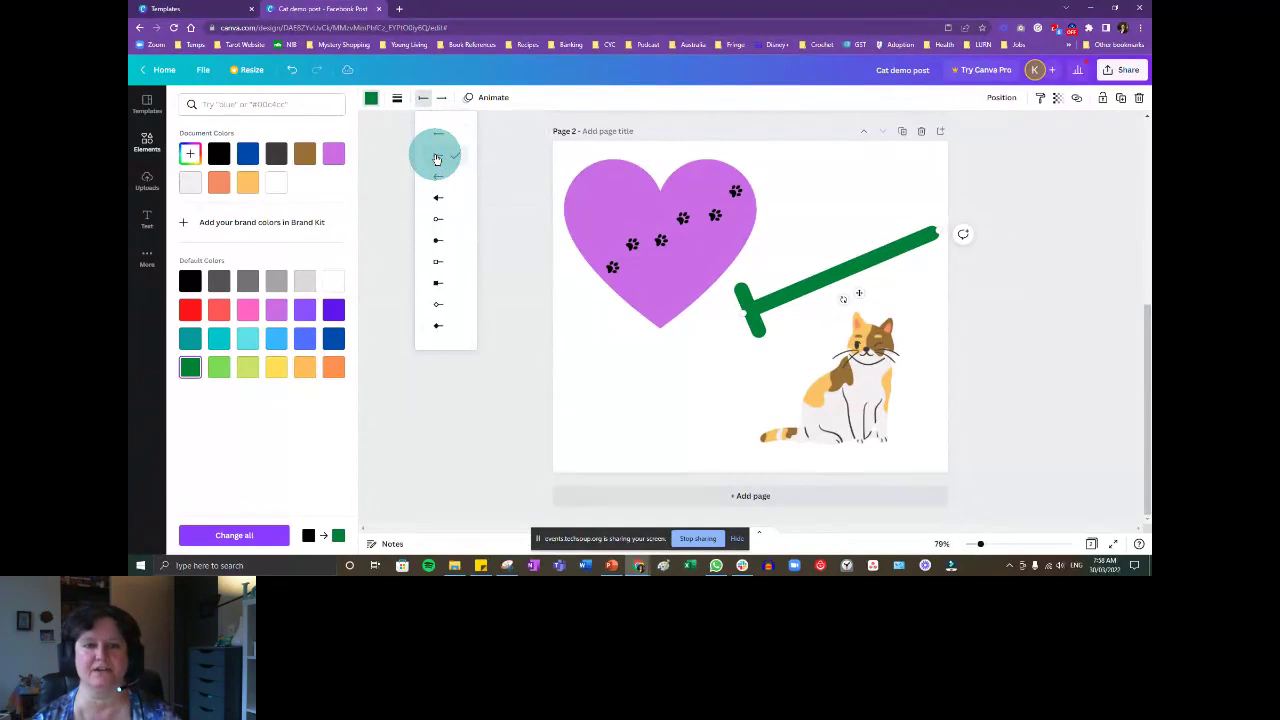
click(441, 97)
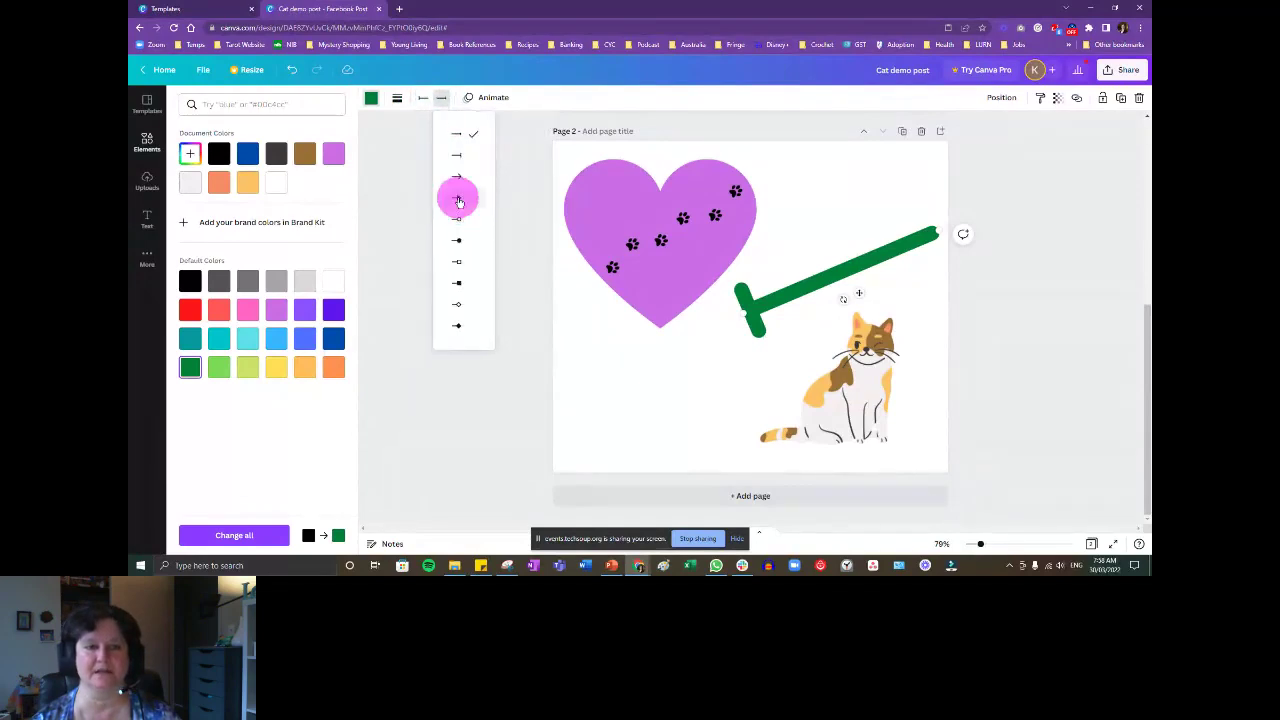
click(457, 199)
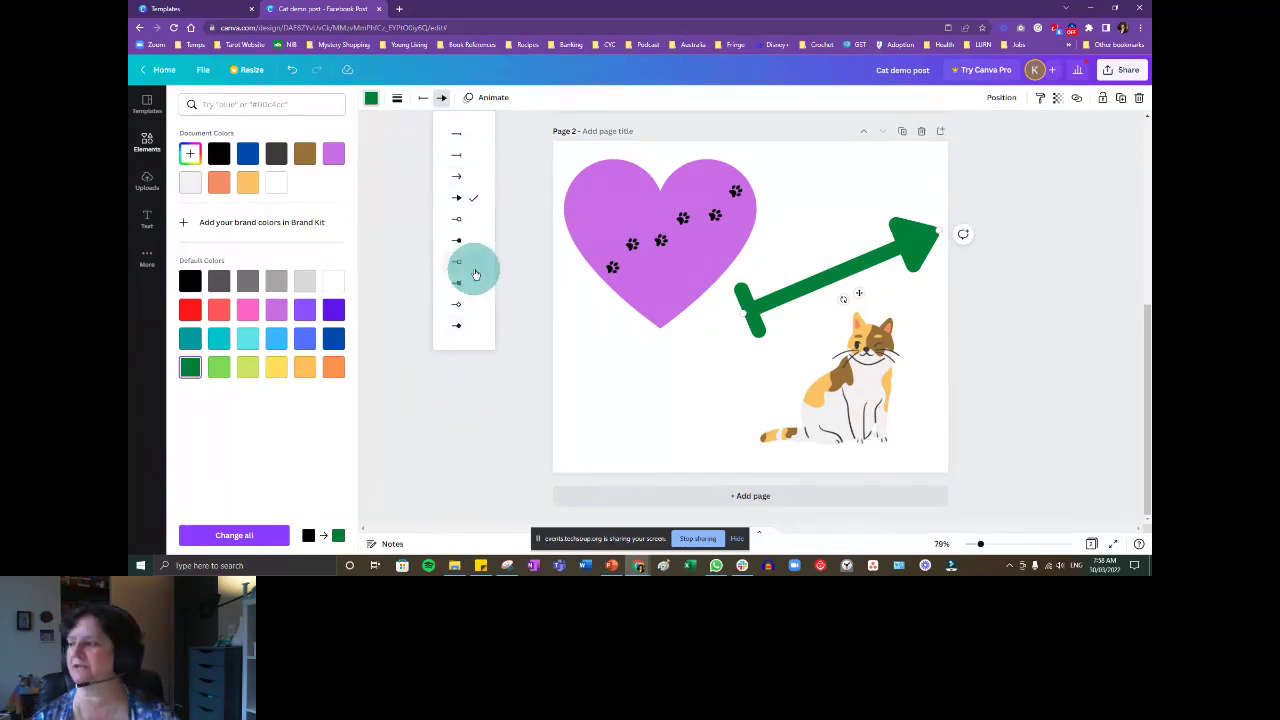
click(640, 379)
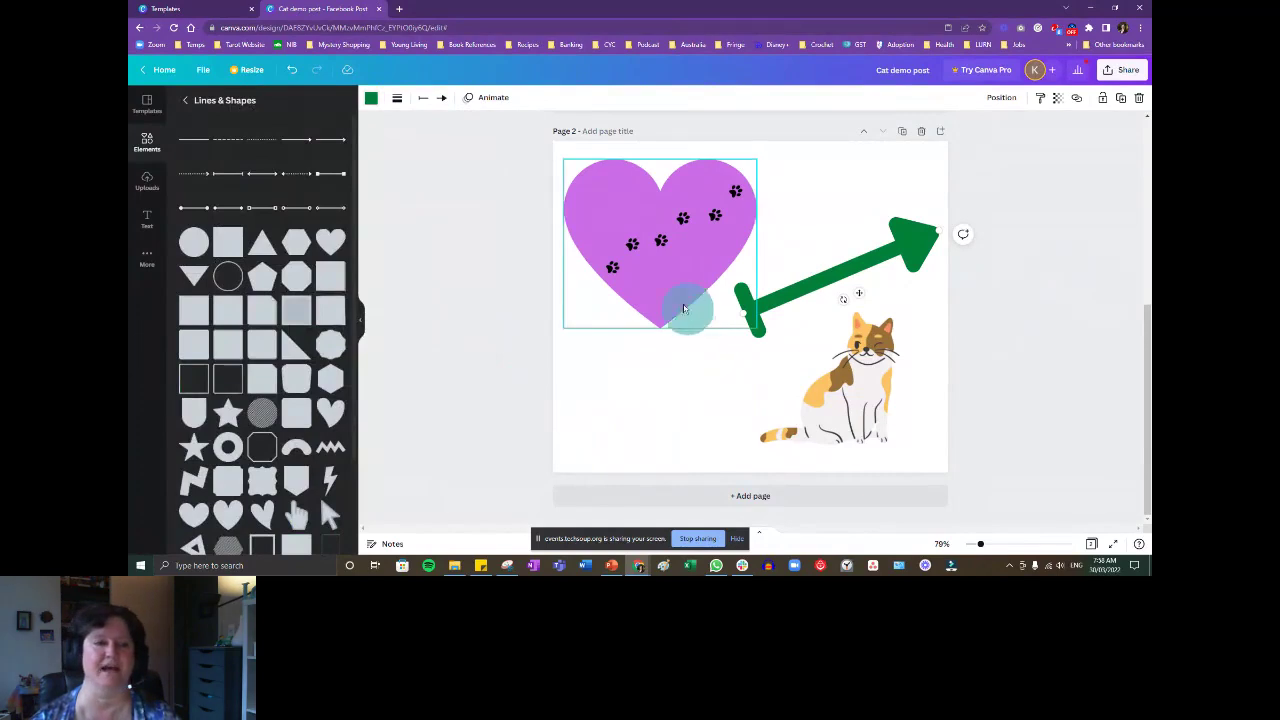
Add the orange flowers sticker to the lower-left corner of page 2 and deselect it.
click(185, 103)
click(158, 141)
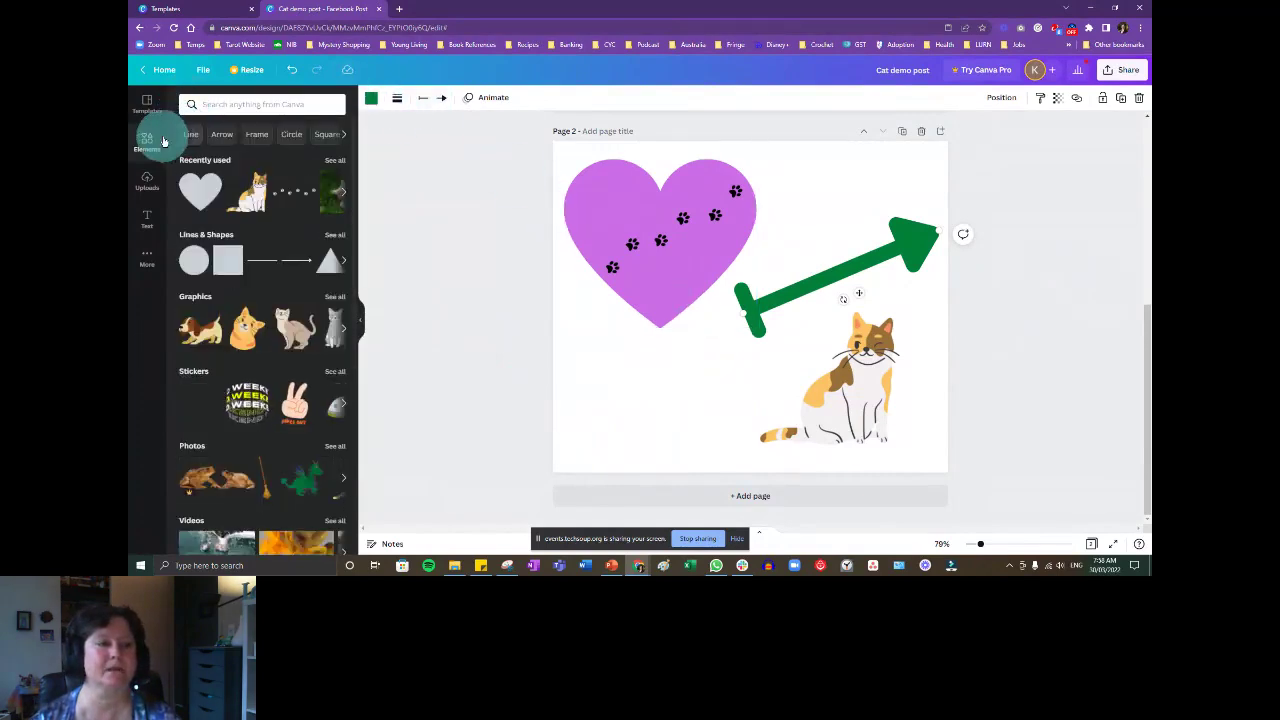
scroll(216, 230, down, 2)
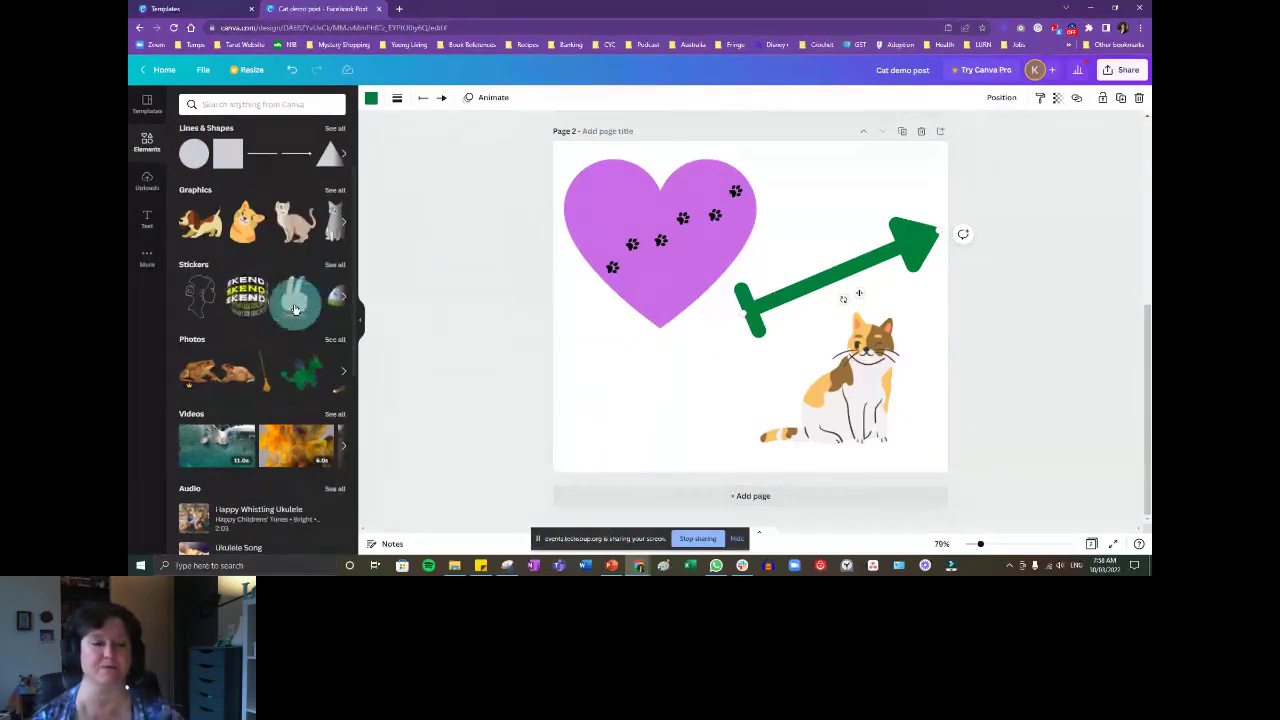
click(344, 299)
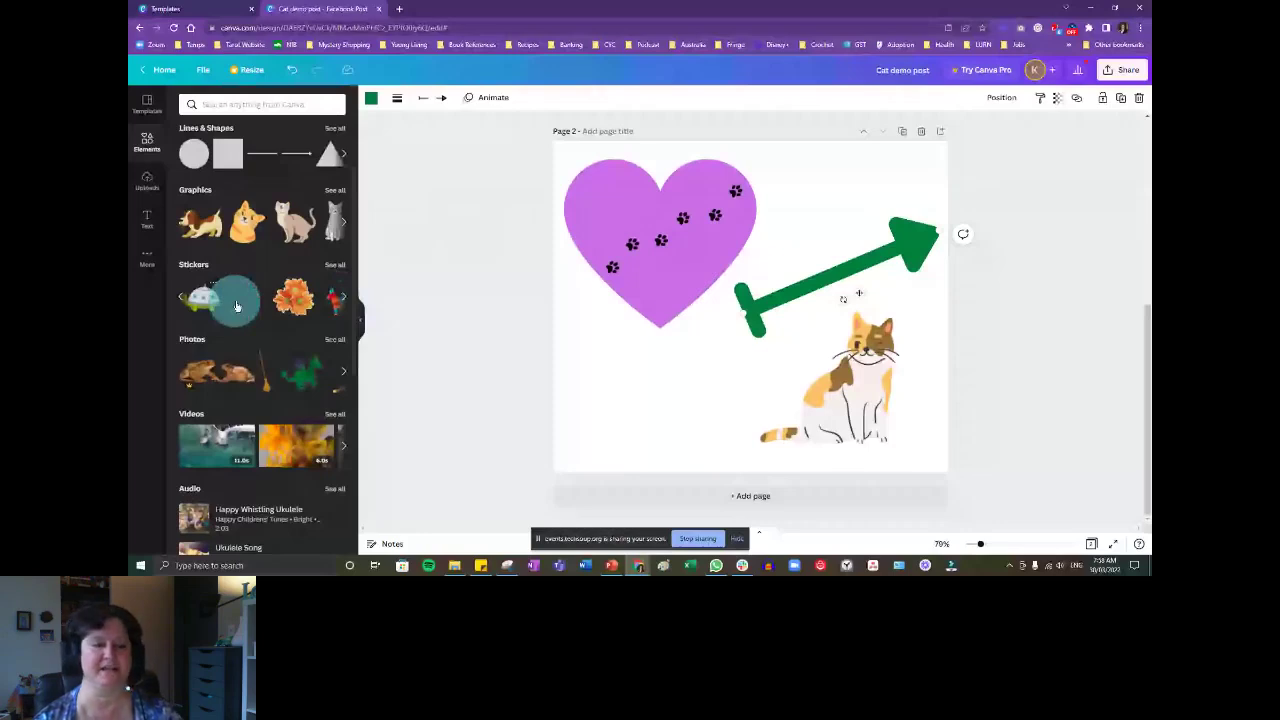
click(237, 306)
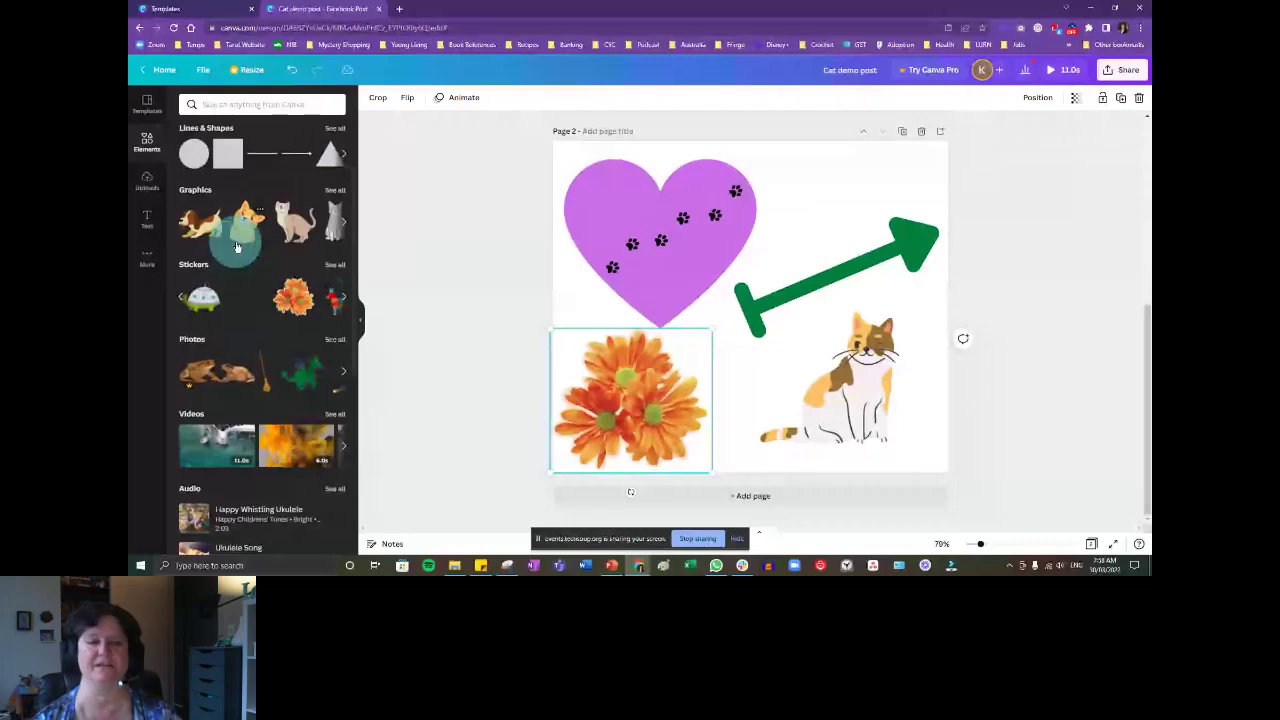
click(258, 291)
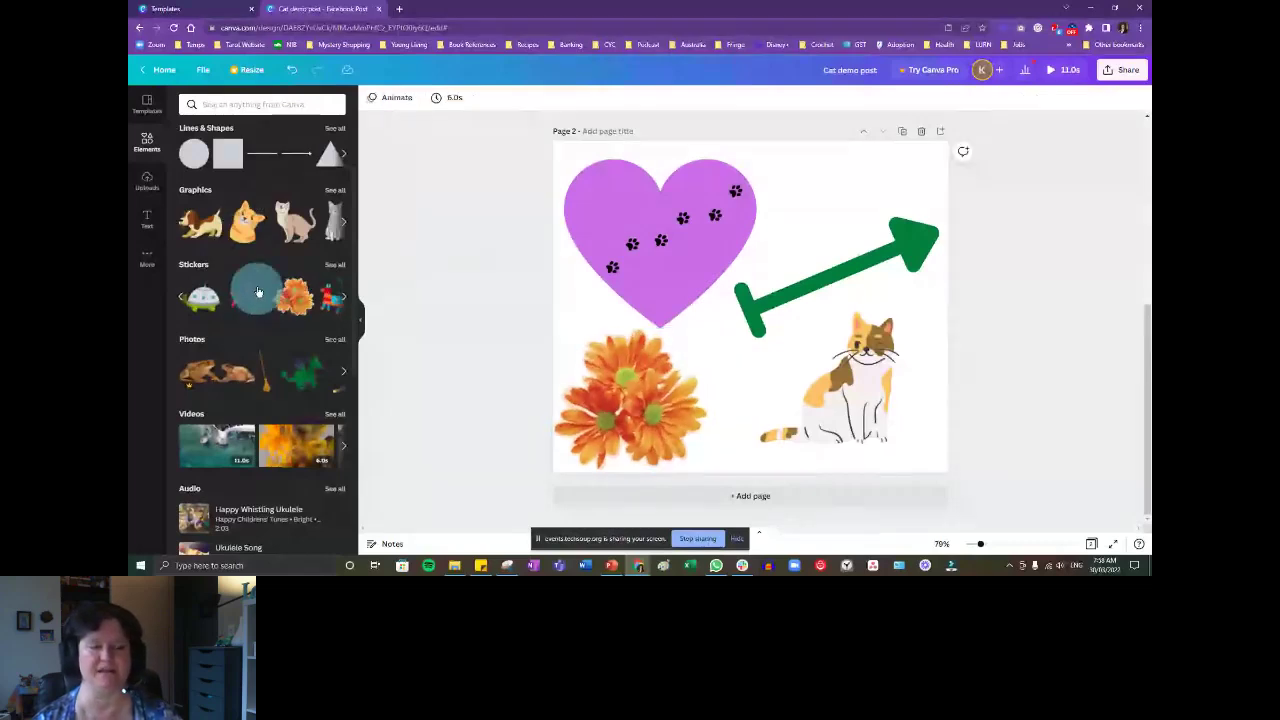
Add a third page and place a stacked bar chart from the full charts collection on it.
scroll(300, 310, down, 2)
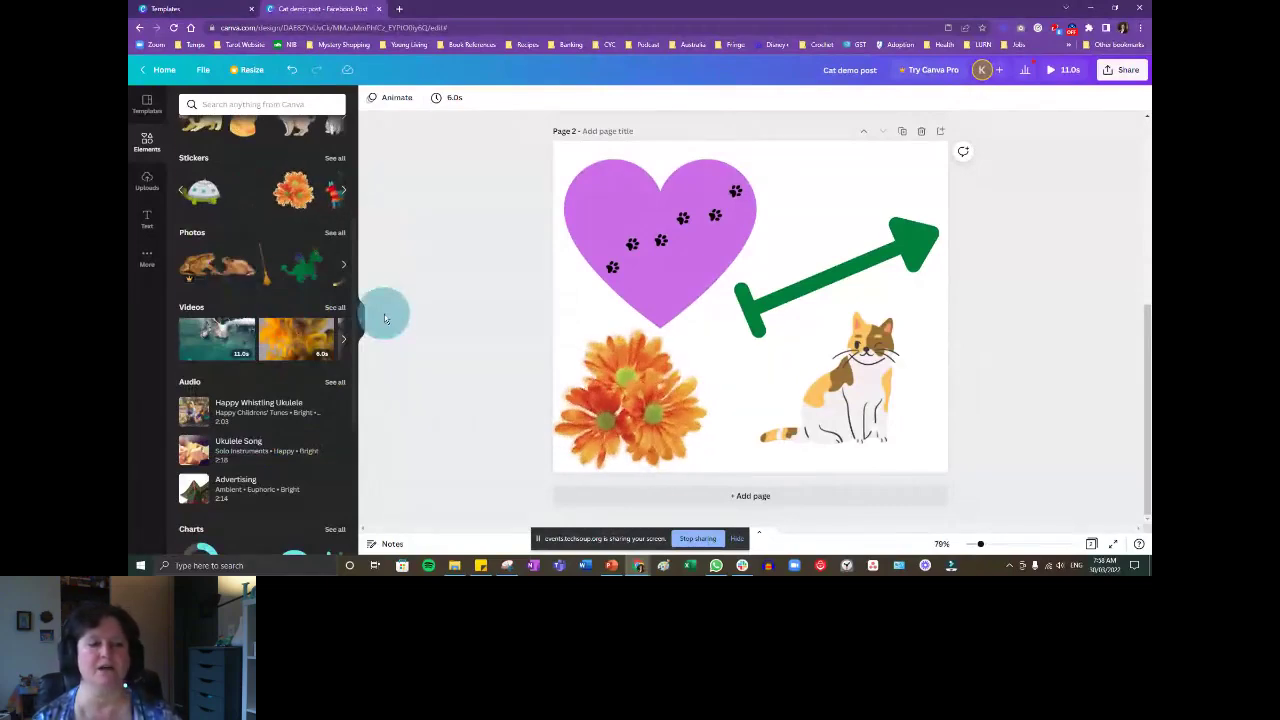
scroll(230, 314, down, 5)
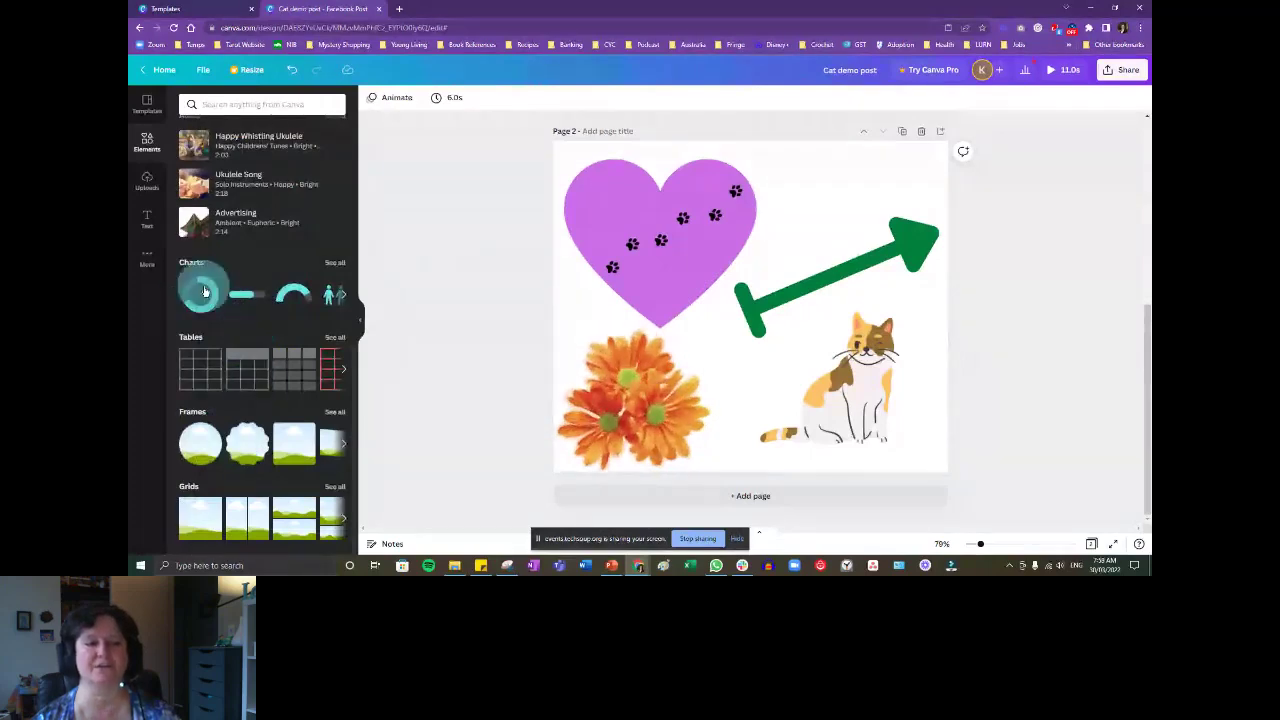
click(332, 263)
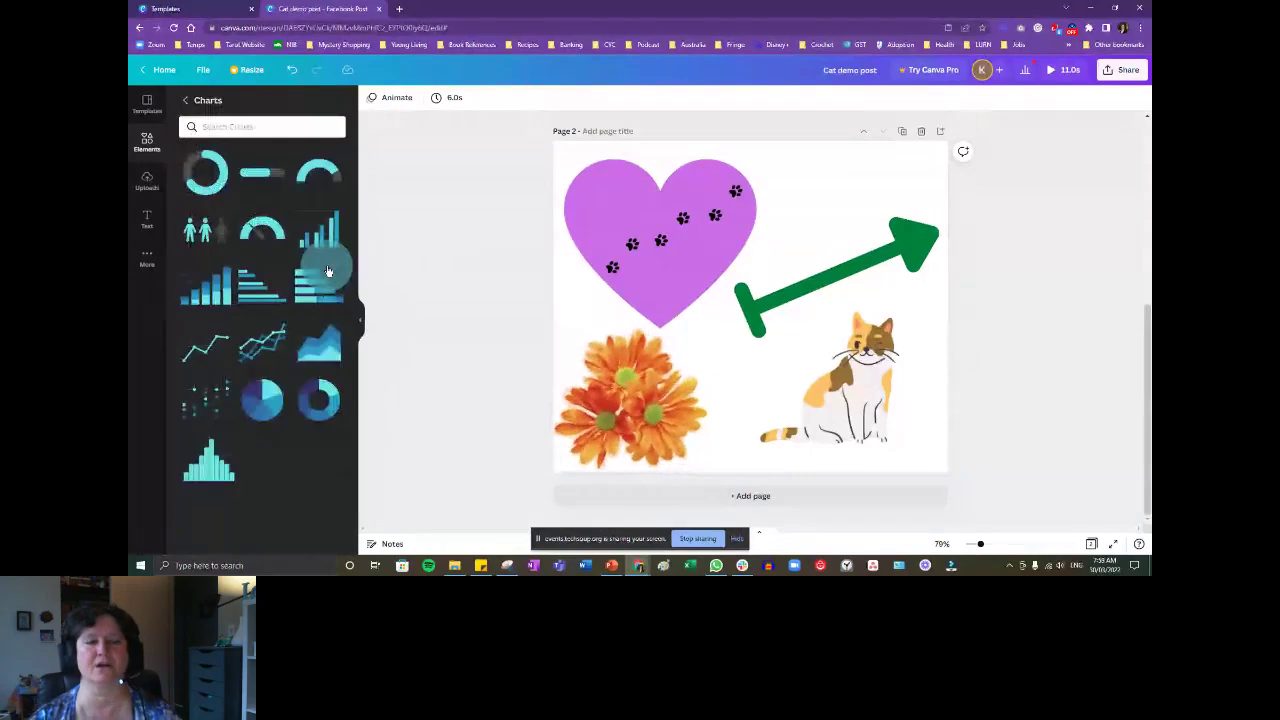
click(287, 130)
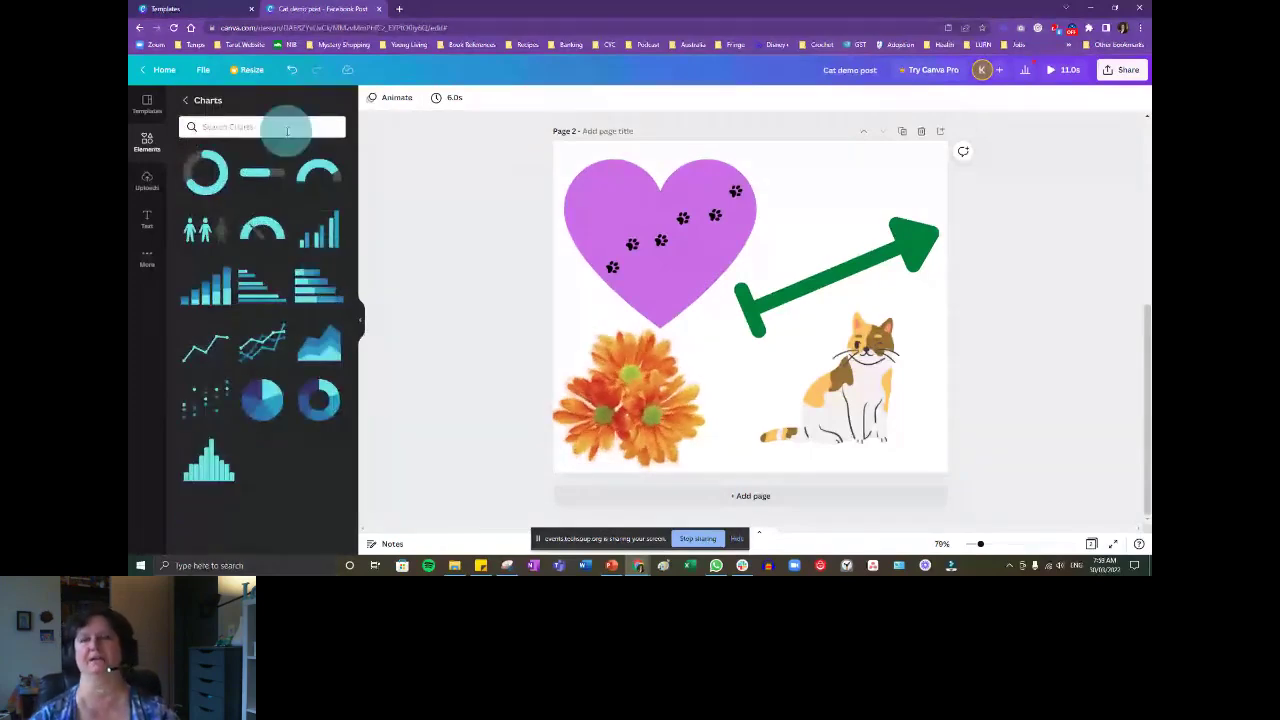
click(724, 496)
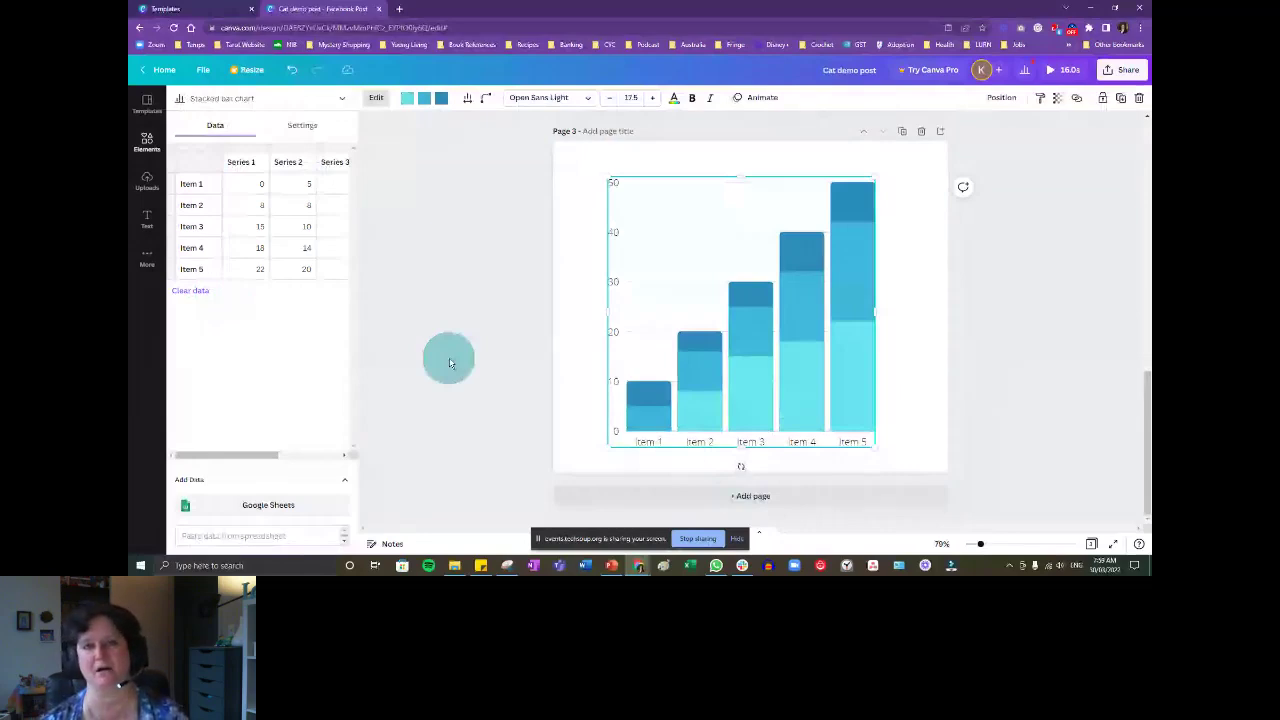
Replace the stacked bar chart with a centred people pictogram of 48 total items, 27 filled items and spacing 7.
key(ctrl+z)
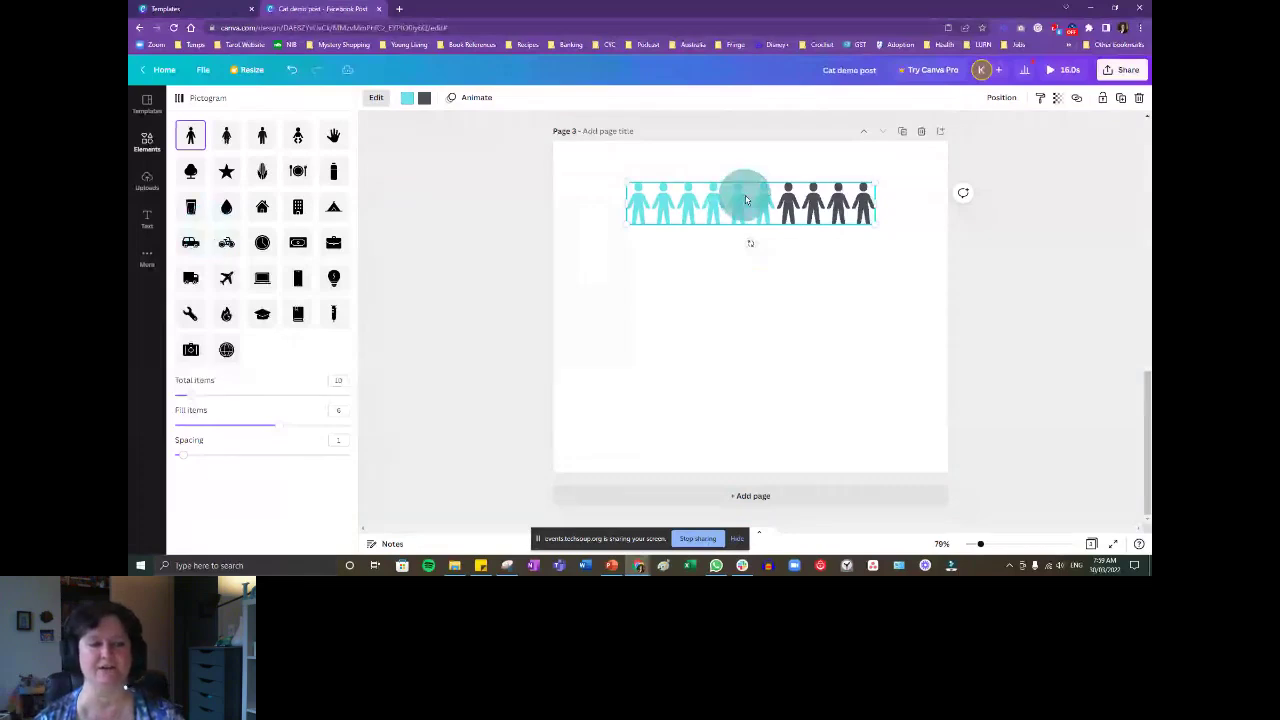
drag(184, 395, 257, 395)
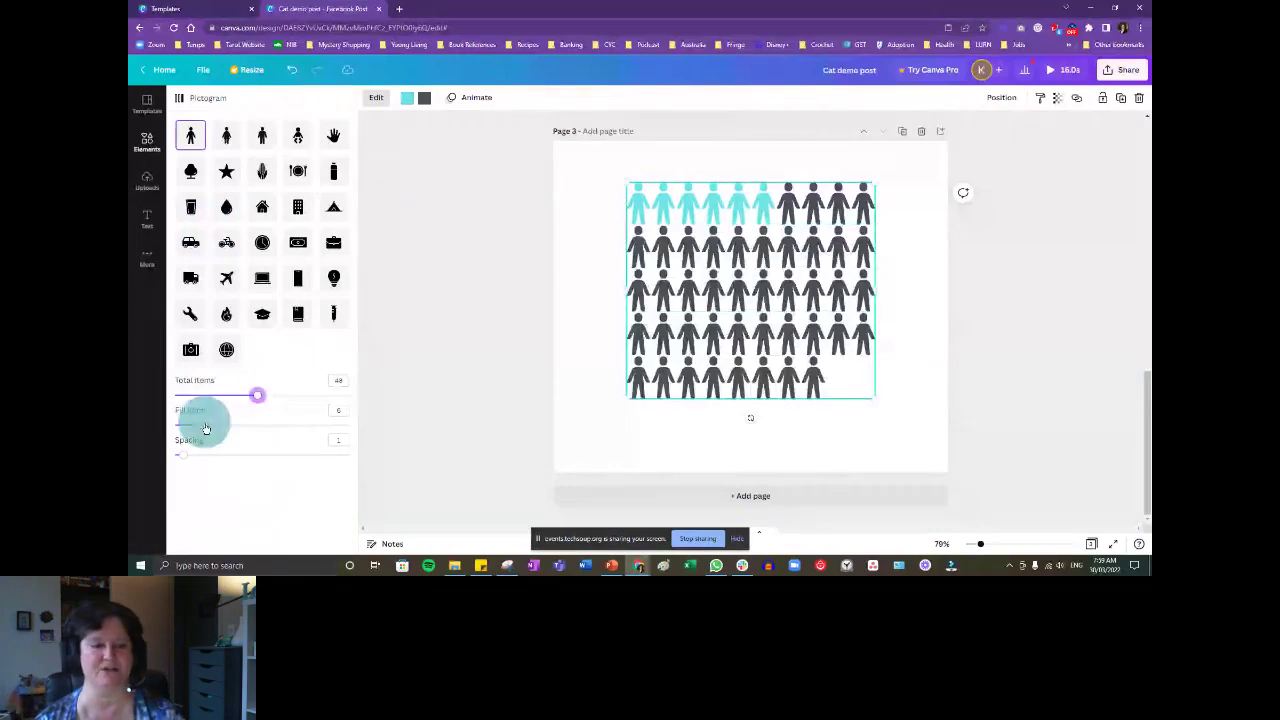
drag(205, 428, 235, 455)
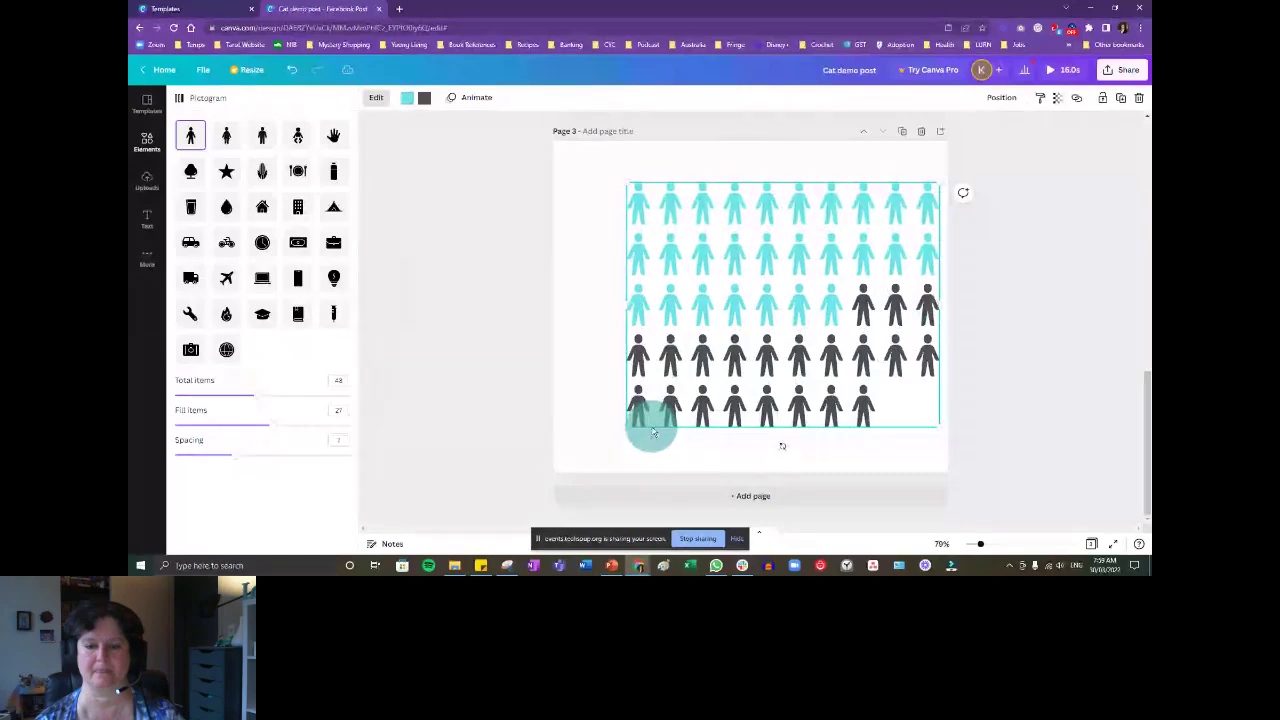
drag(652, 434, 620, 434)
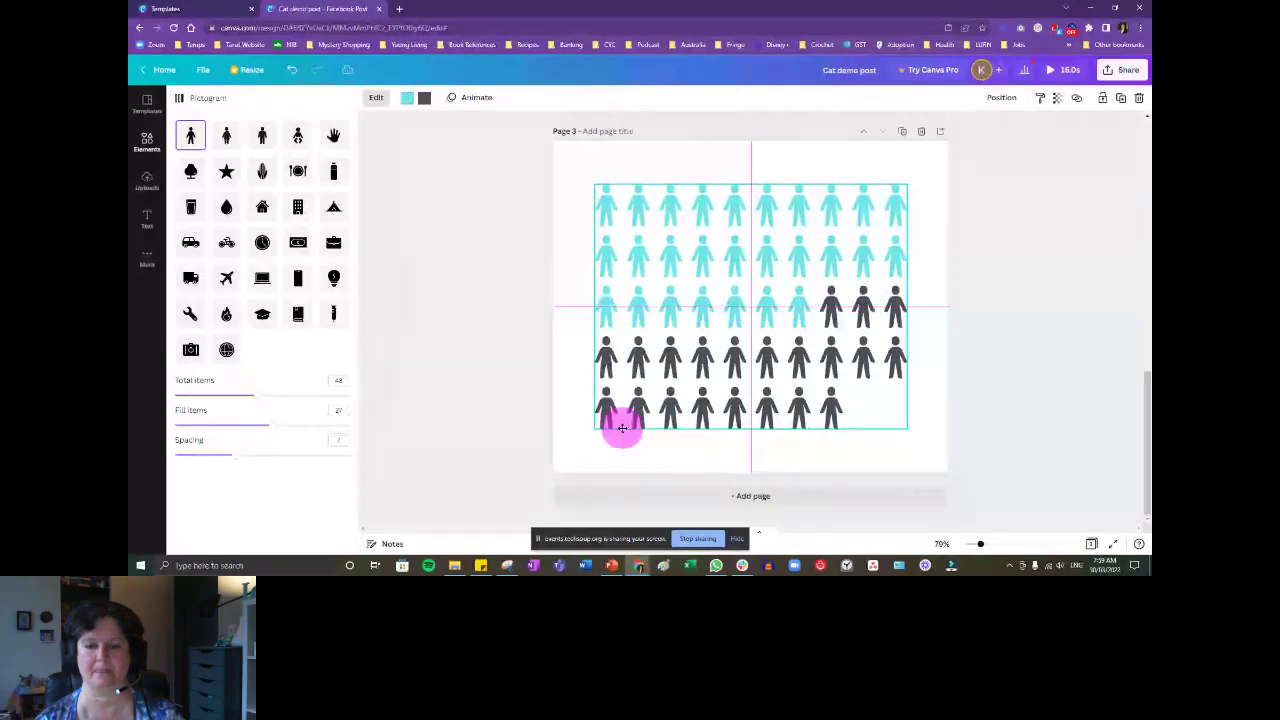
Try the house, clock and banknote icons for the pictogram and remove the pictogram from page 3.
click(262, 206)
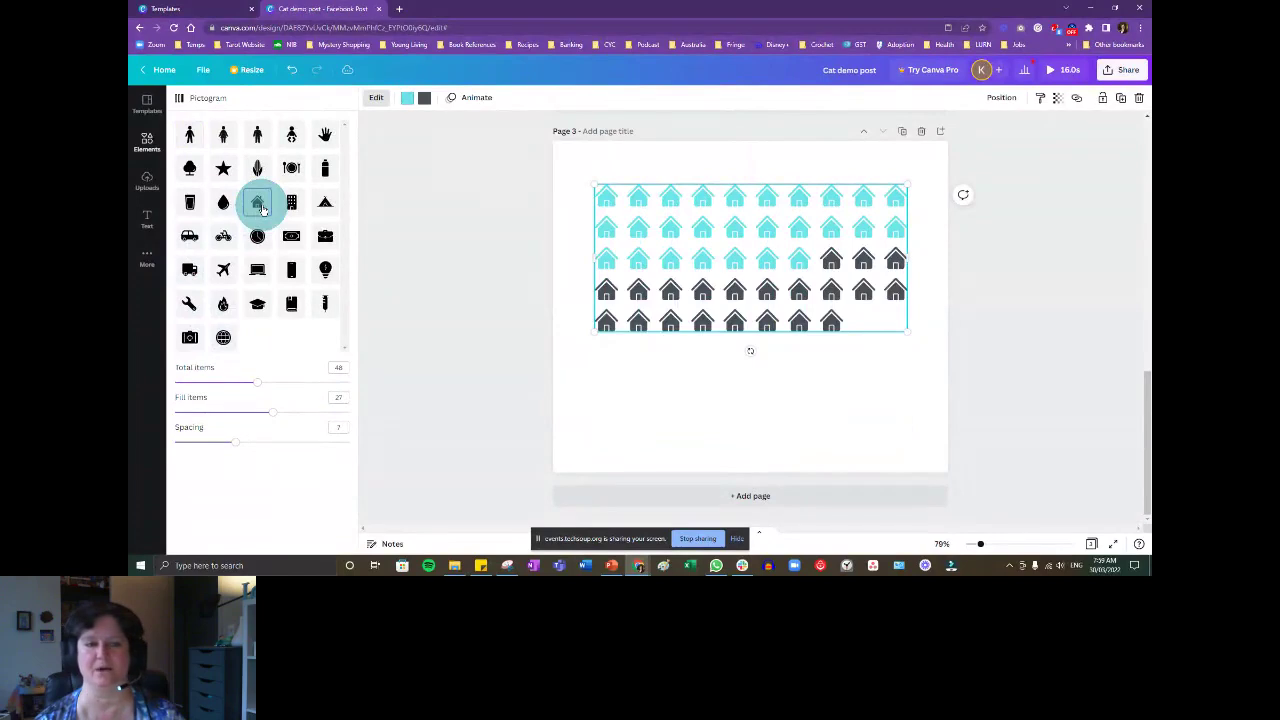
click(258, 237)
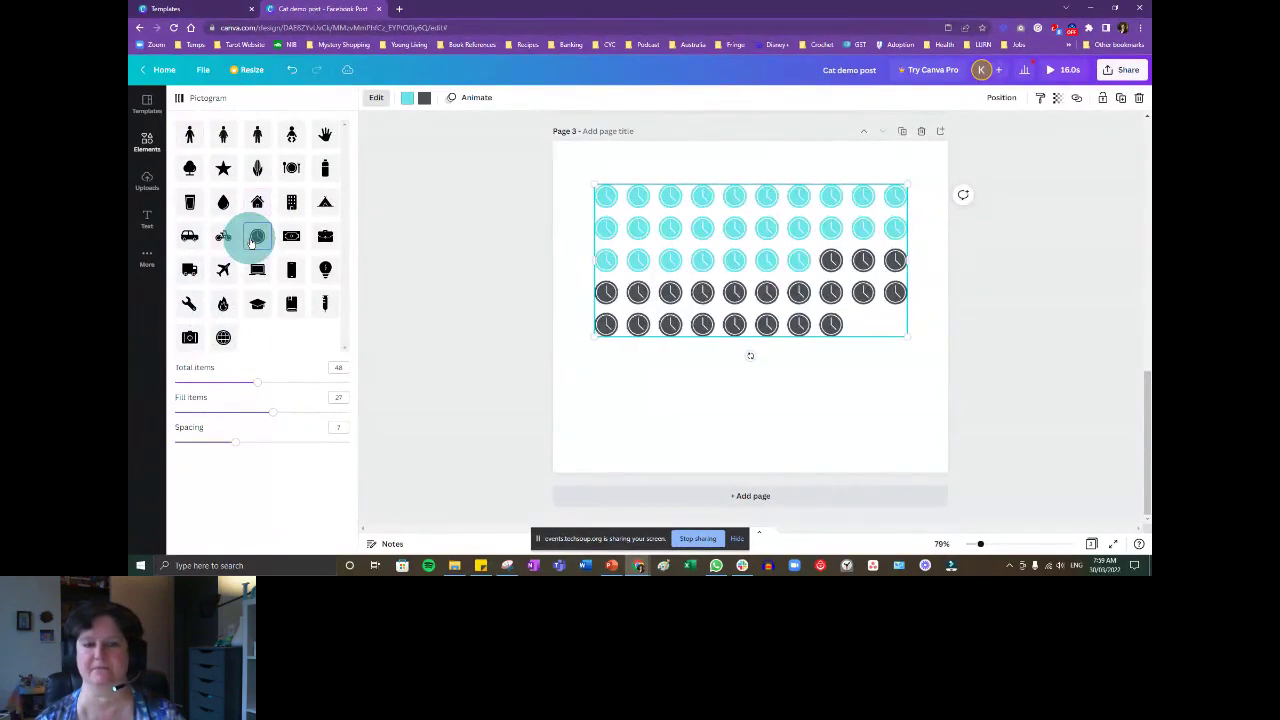
click(290, 236)
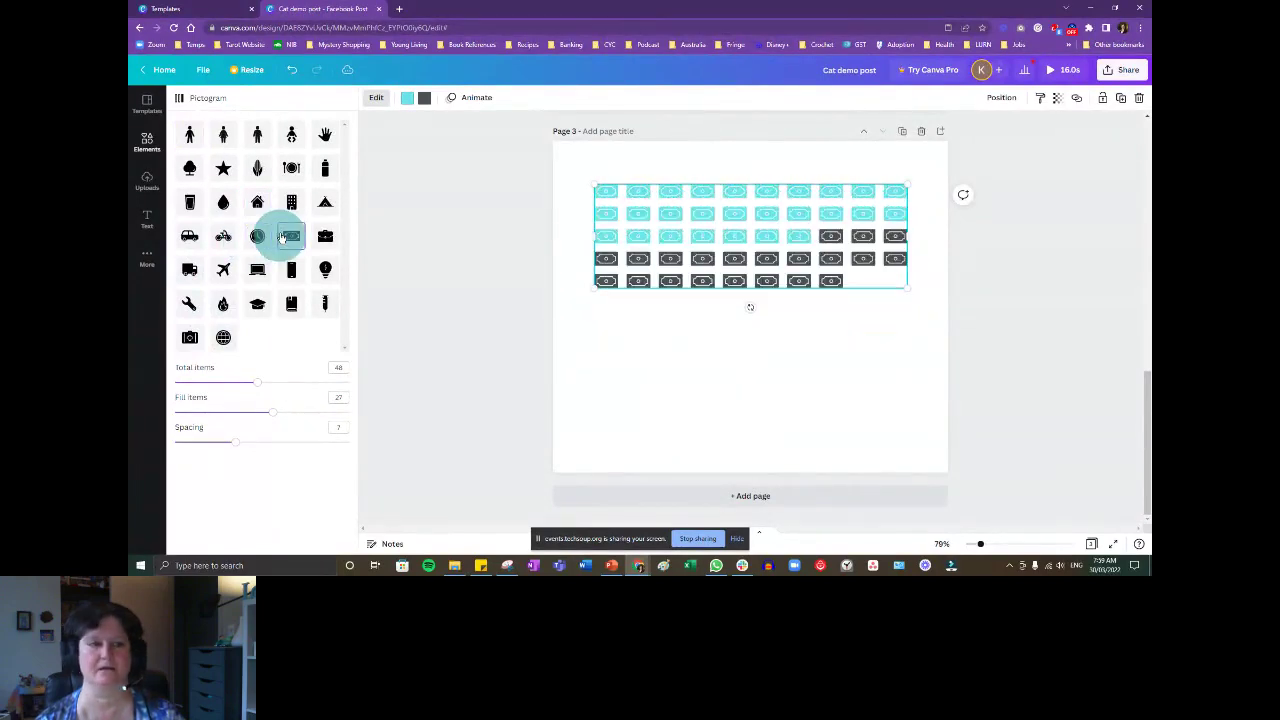
click(292, 170)
click(290, 202)
click(290, 202)
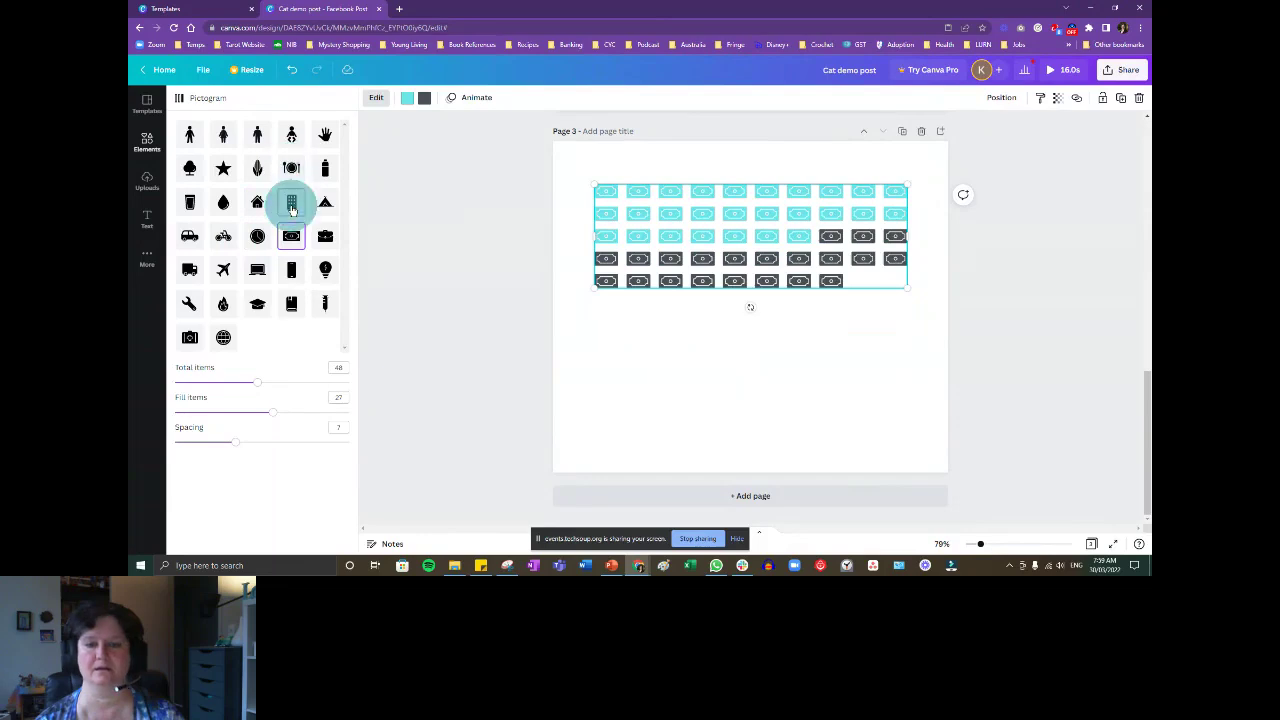
click(316, 301)
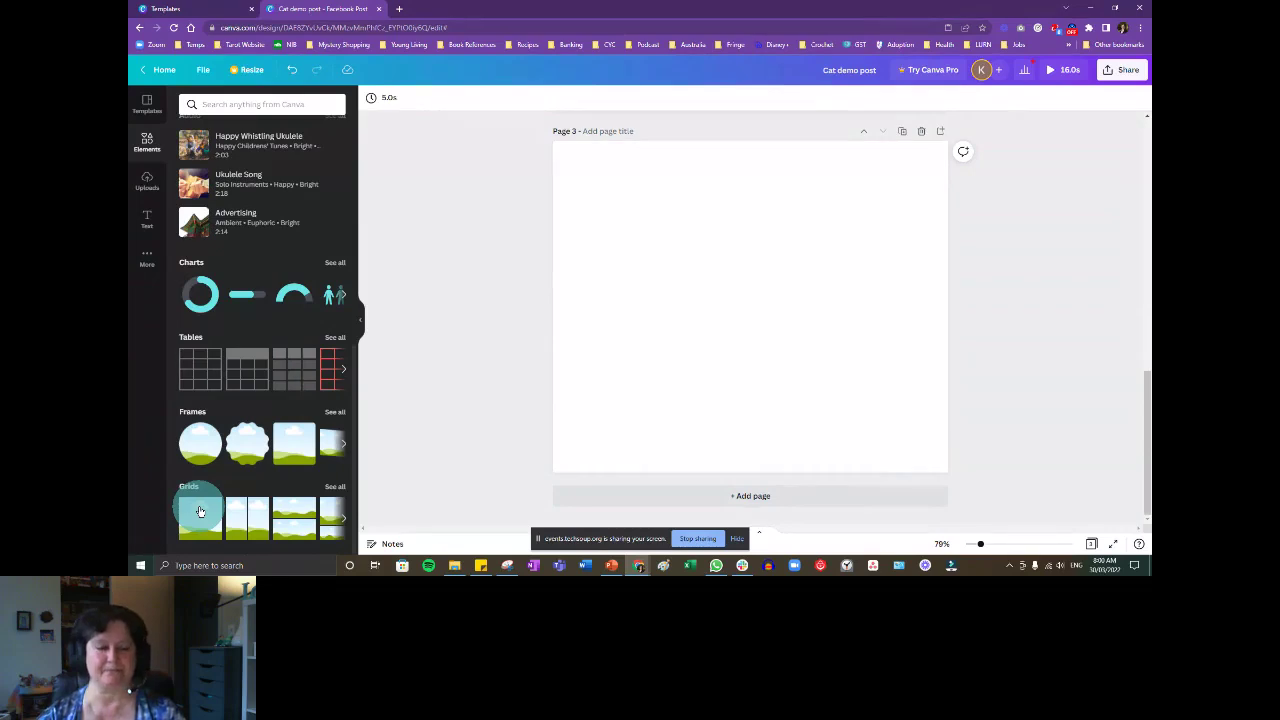
Add the scalloped circle frame to page 3 and move it to the page's upper-left corner.
click(247, 443)
drag(754, 317, 658, 261)
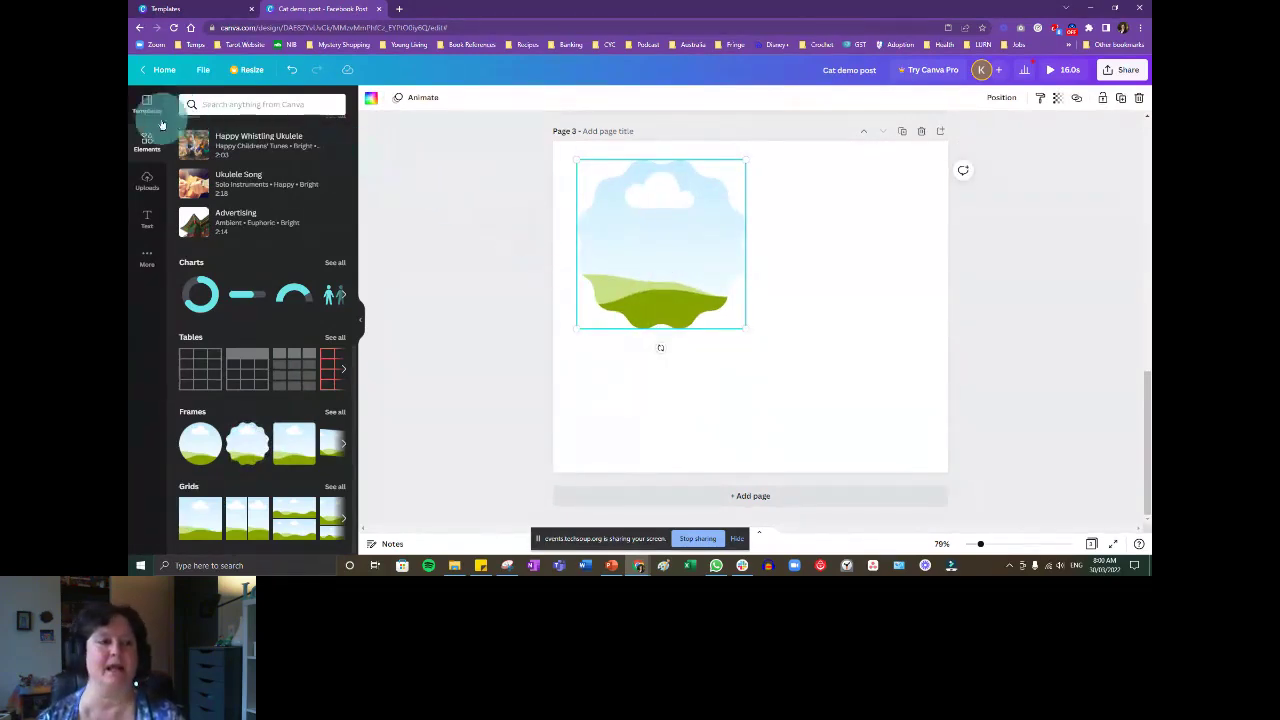
Search the elements for "finger point" and fill the scalloped frame with the photo of a hand pointing at the camera.
scroll(197, 190, up, 5)
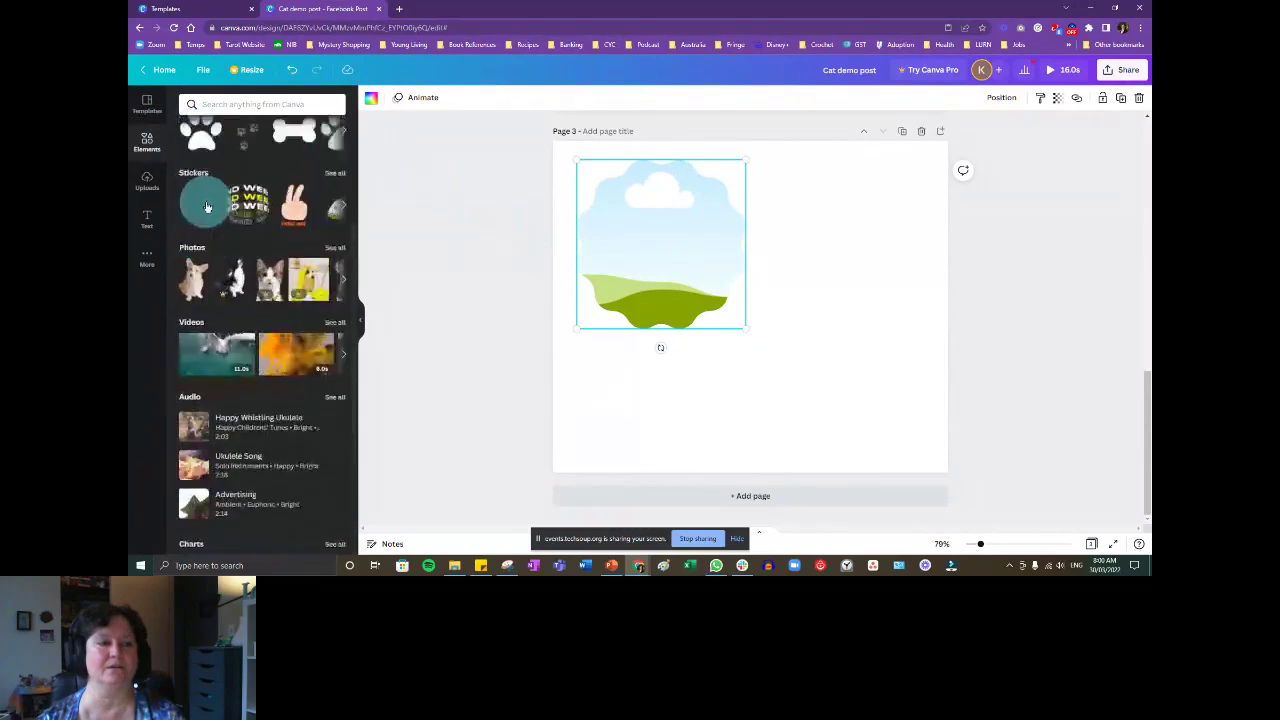
click(145, 143)
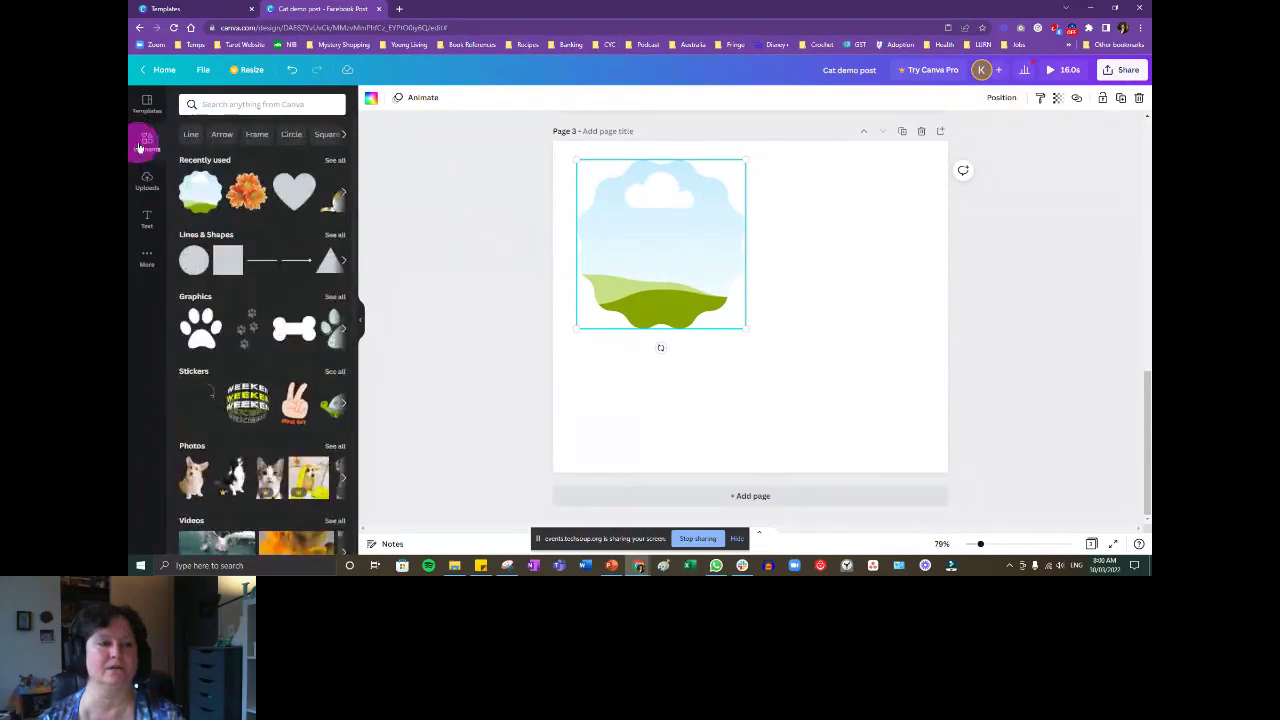
click(229, 103)
text(finger point)
key(Return)
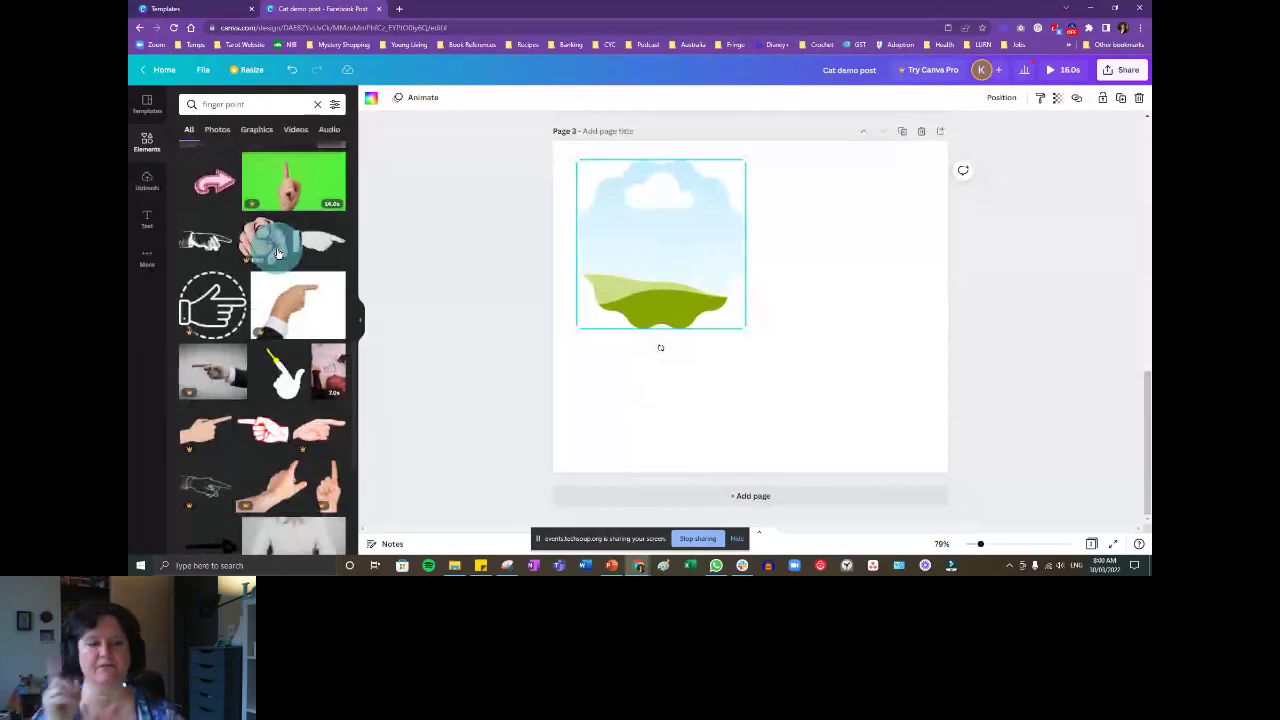
scroll(278, 253, down, 5)
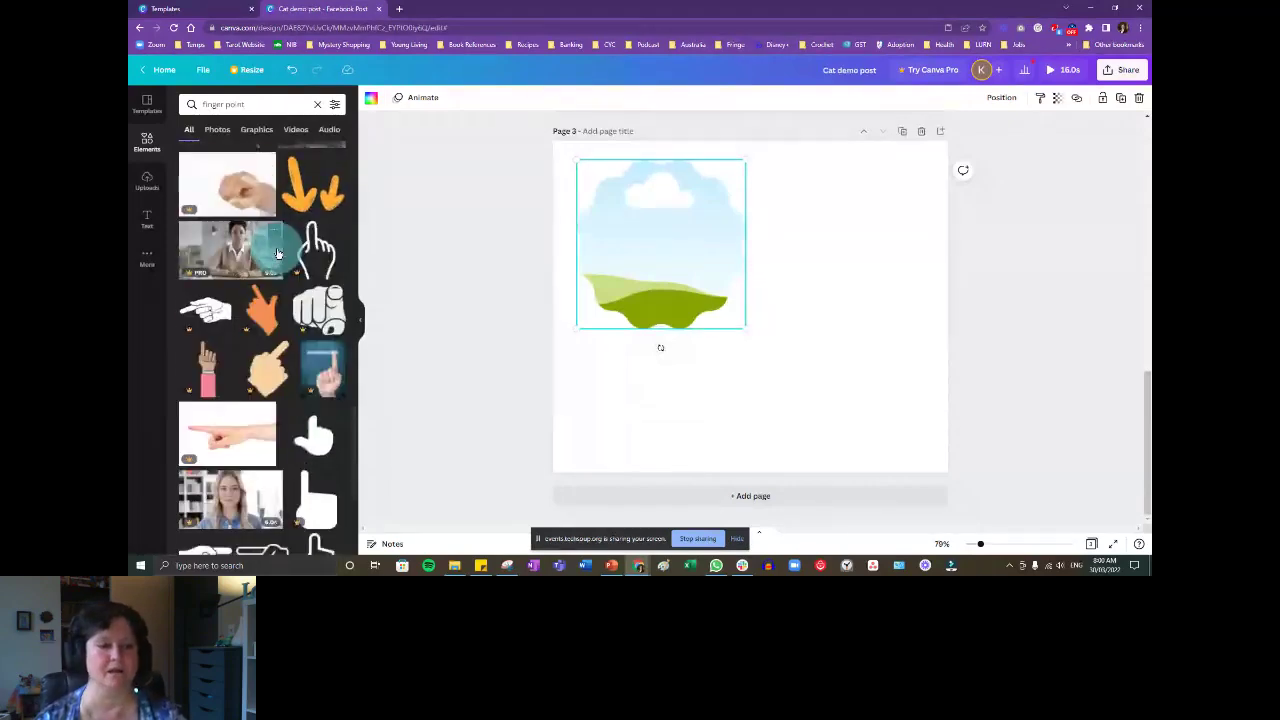
scroll(278, 253, down, 10)
scroll(228, 298, up, 15)
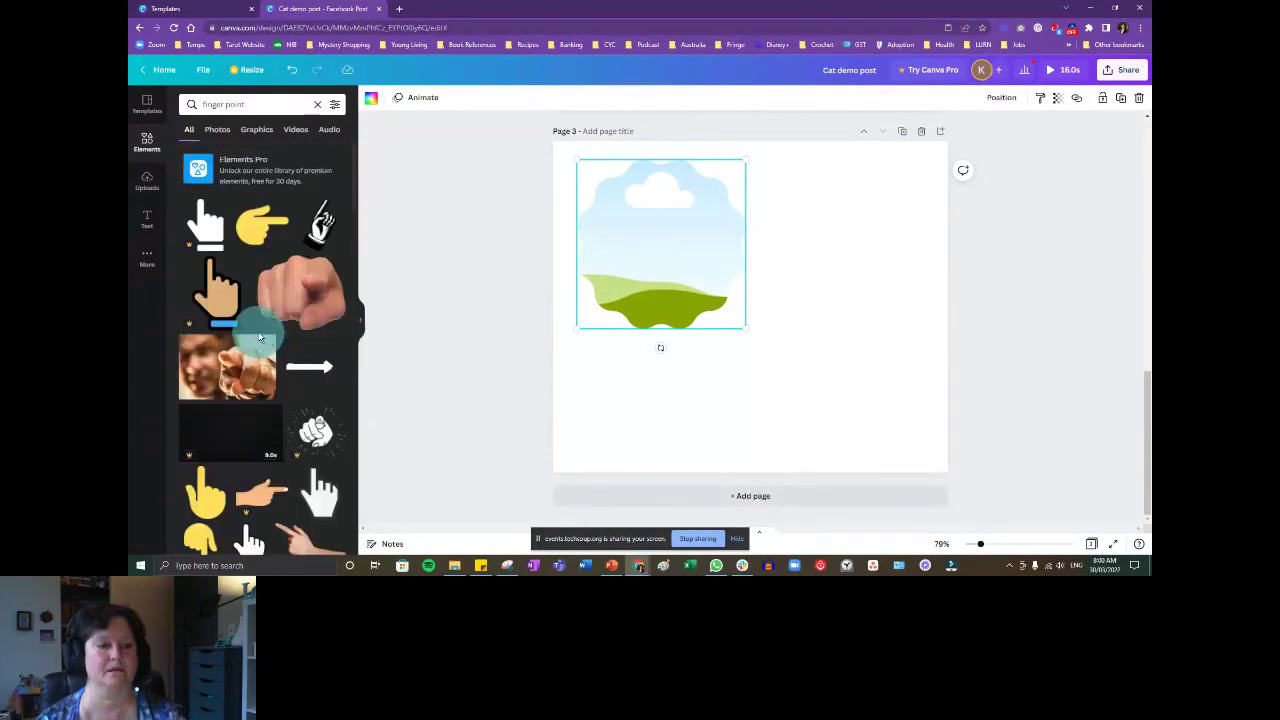
drag(229, 366, 245, 357)
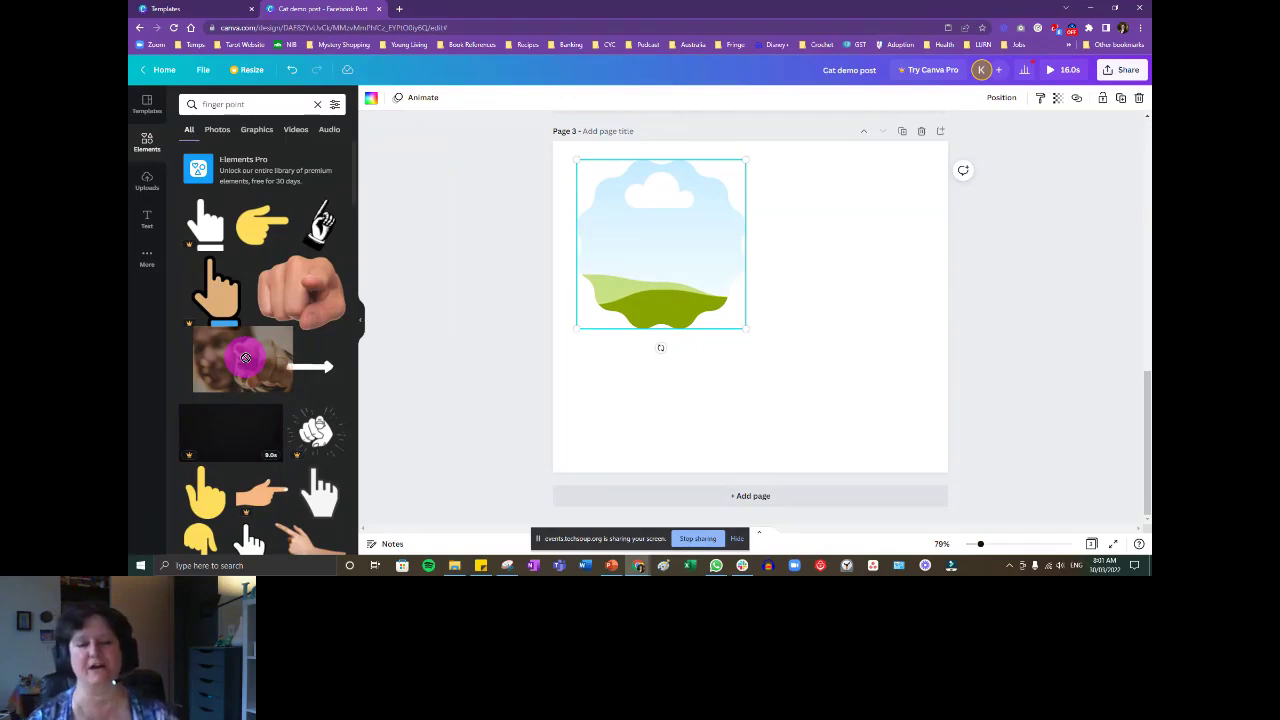
drag(245, 357, 595, 242)
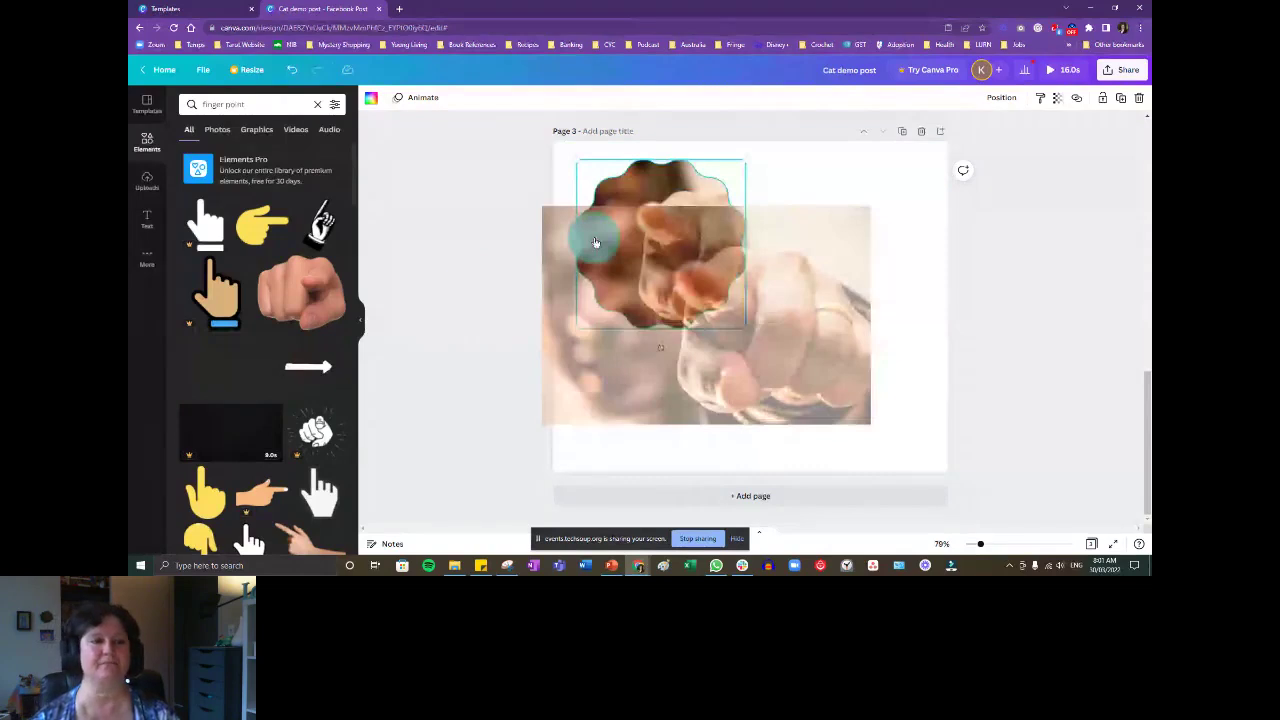
drag(595, 242, 595, 242)
Search the elements for "cat" and fill the scalloped frame with the white cat photo.
click(225, 355)
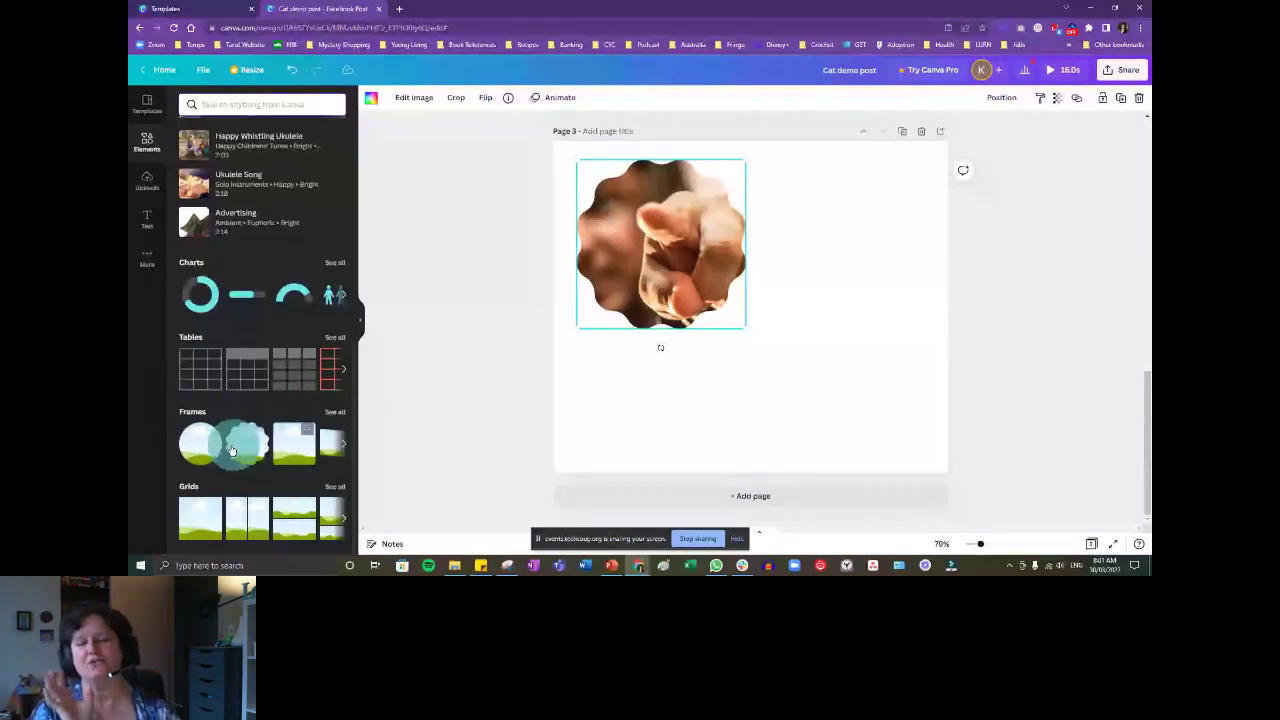
click(207, 455)
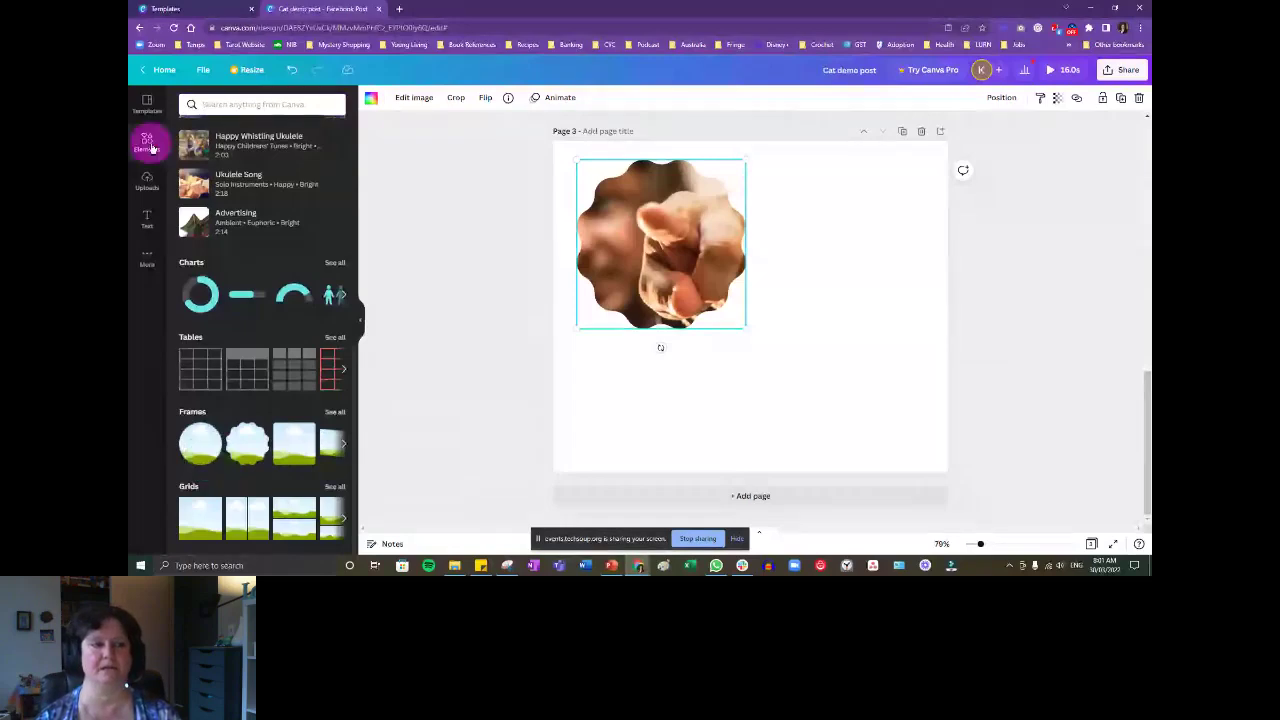
click(225, 100)
text(cat)
key(Return)
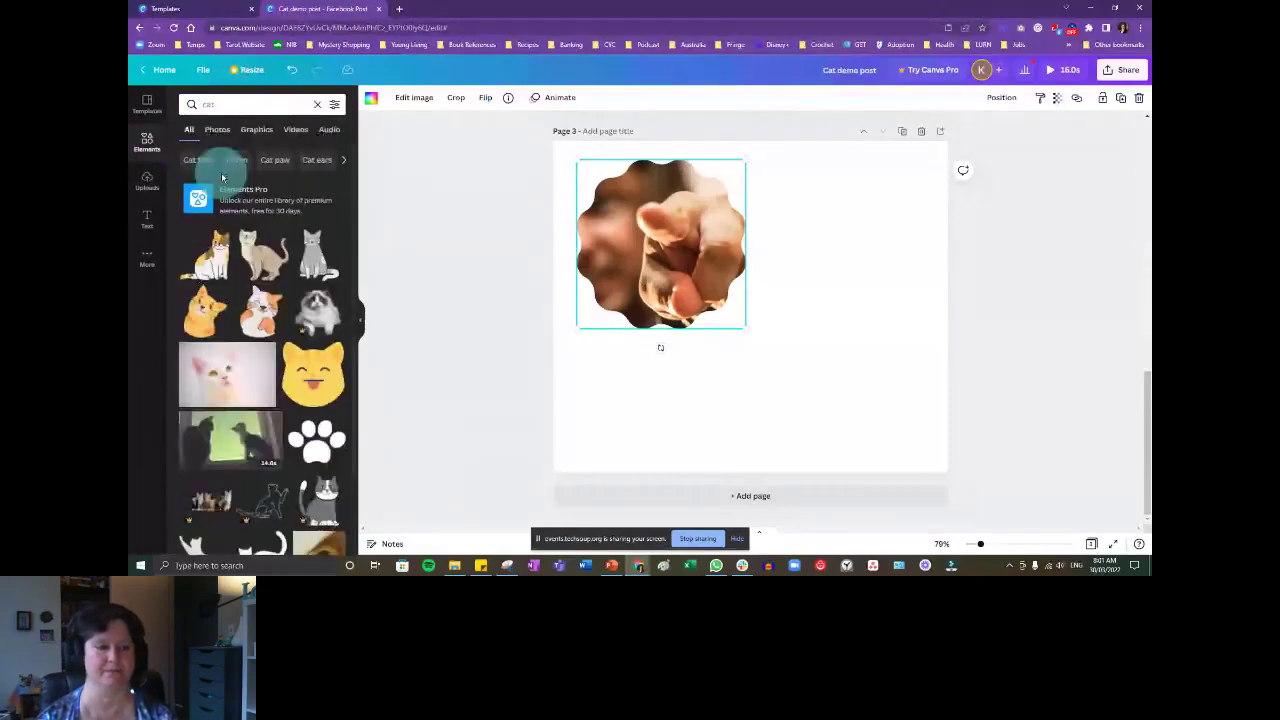
click(214, 359)
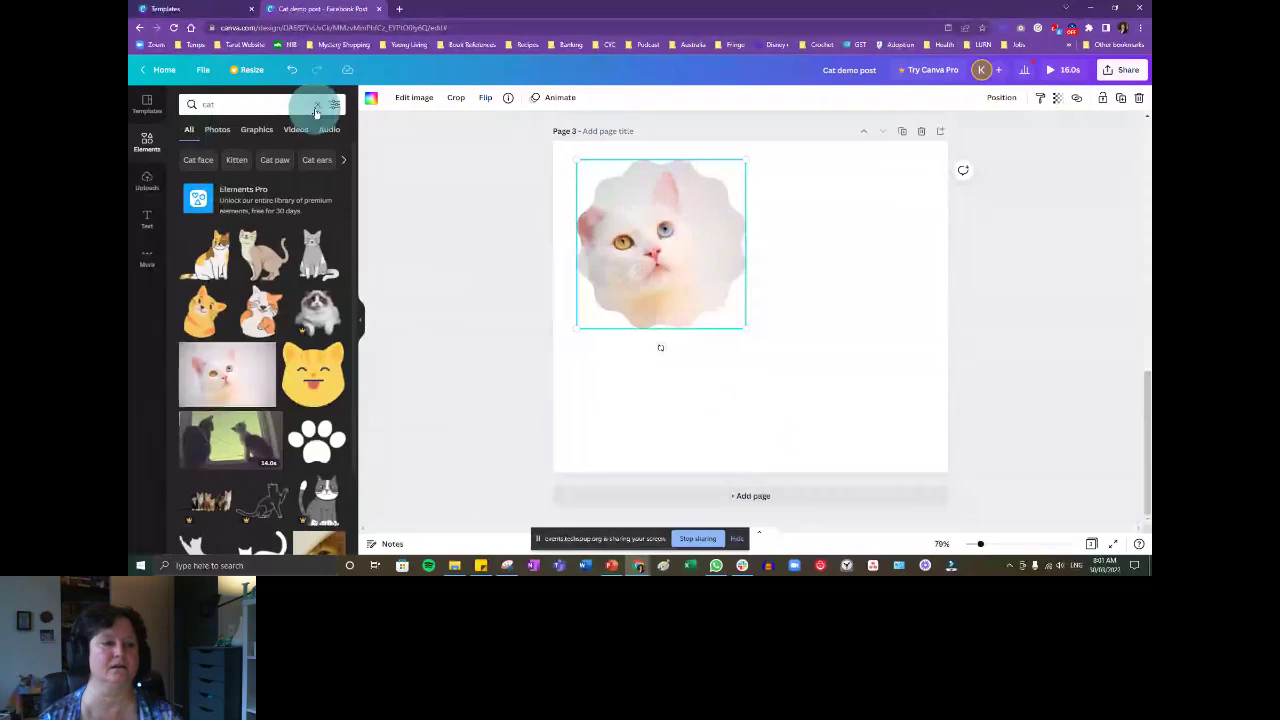
Try purple crystal, grey cloudy and pale marble backgrounds on page 3, and settle on the silver glitter background.
click(145, 259)
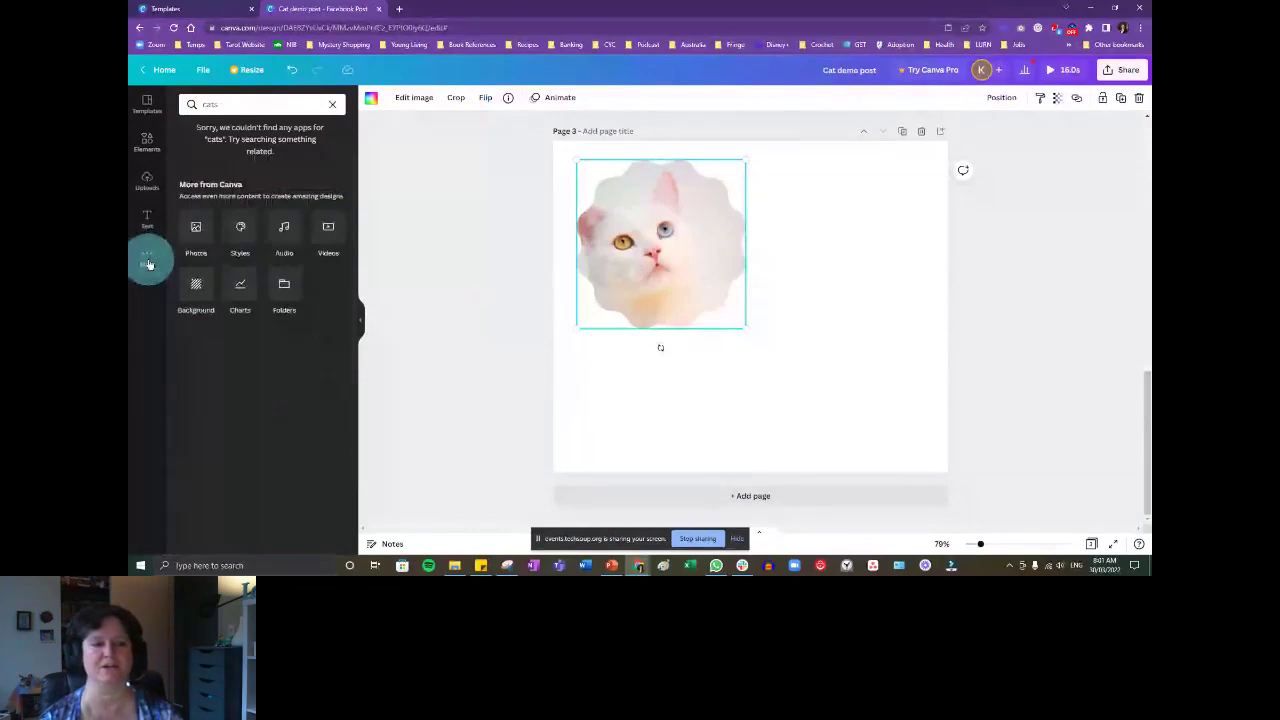
click(196, 290)
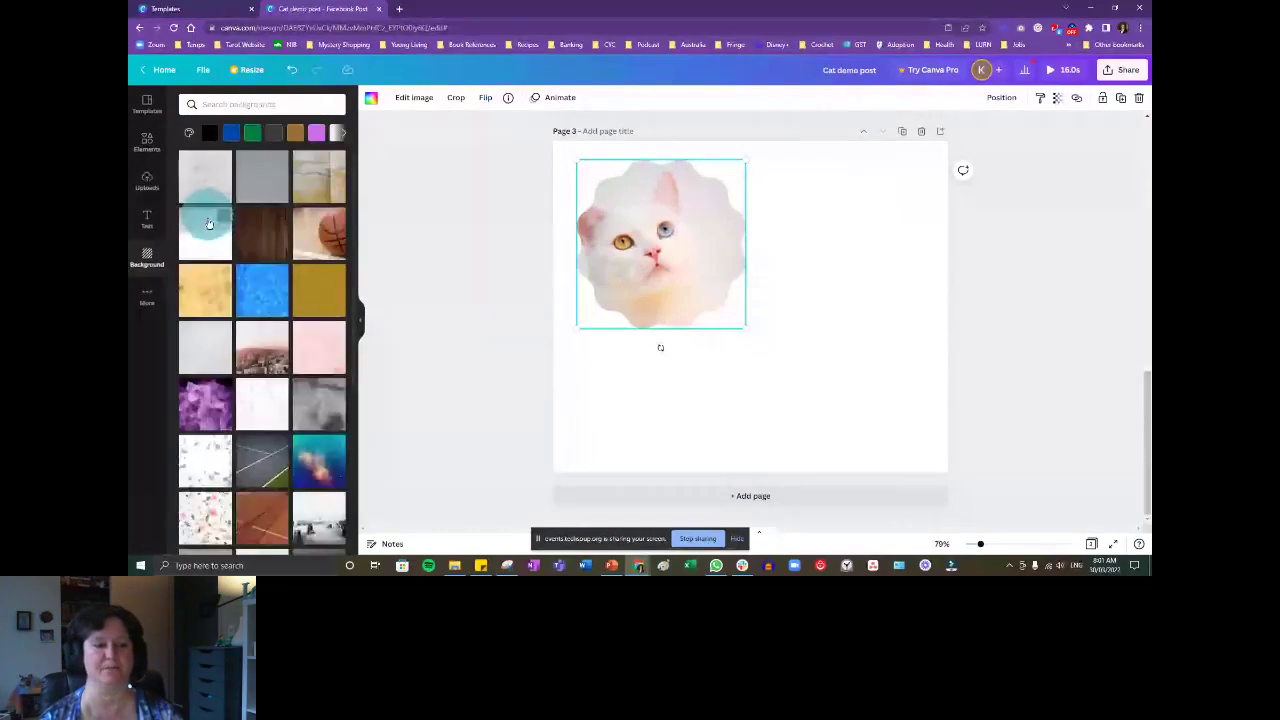
click(203, 405)
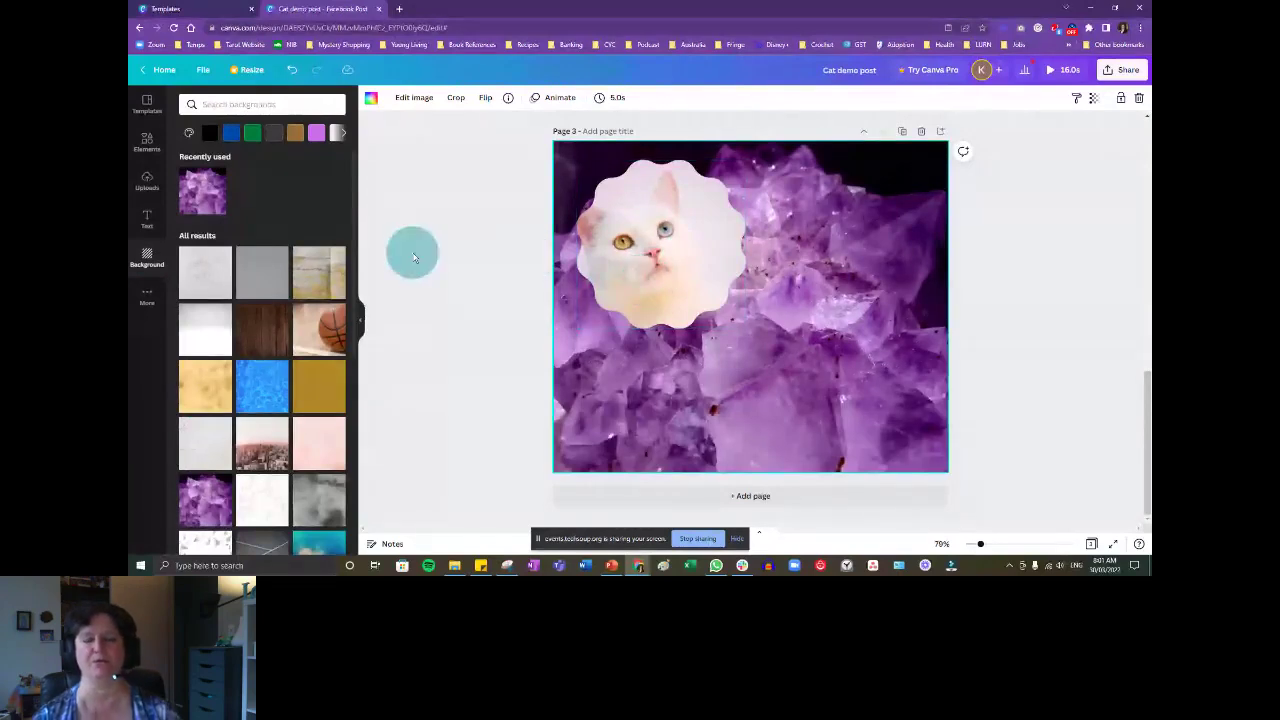
click(312, 457)
click(312, 459)
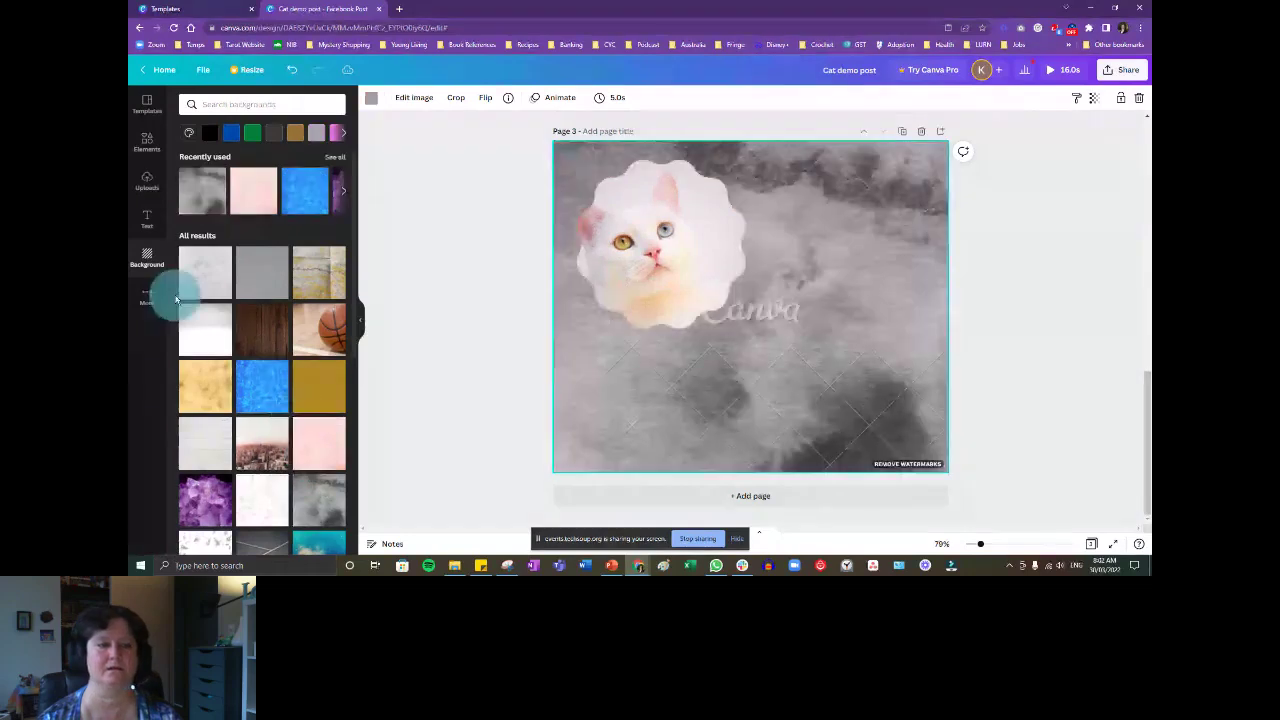
click(210, 283)
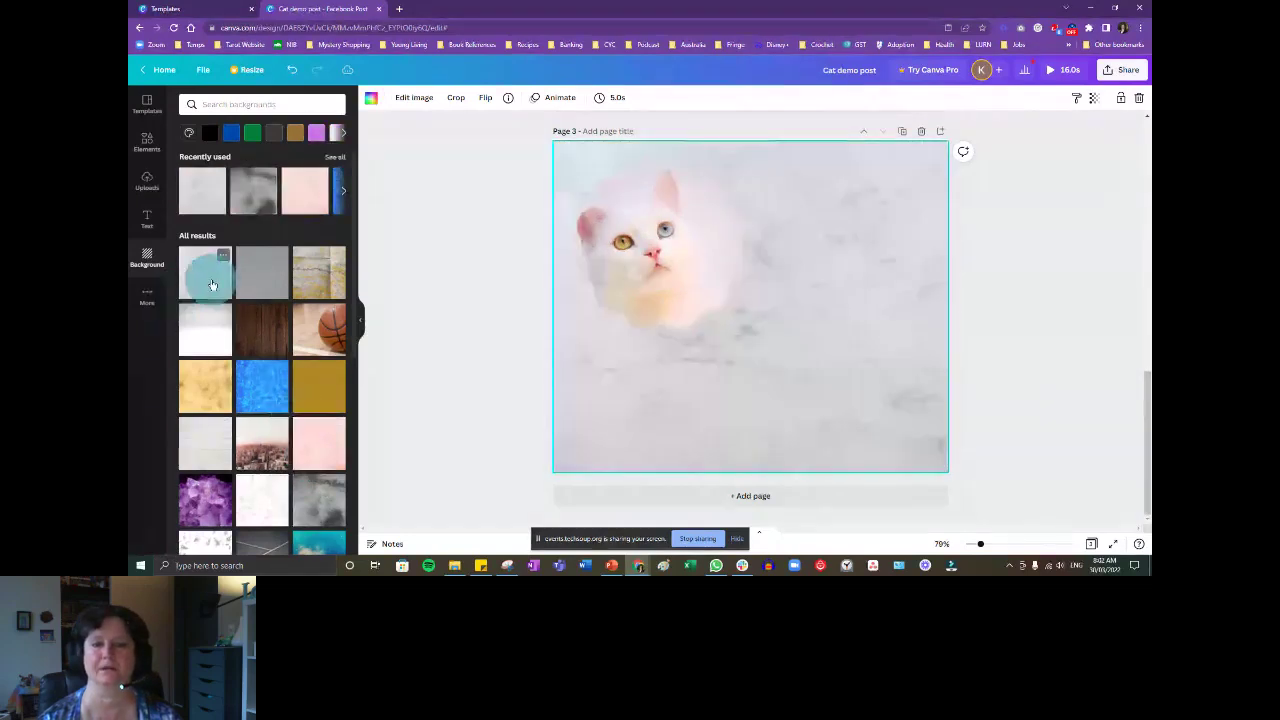
click(258, 278)
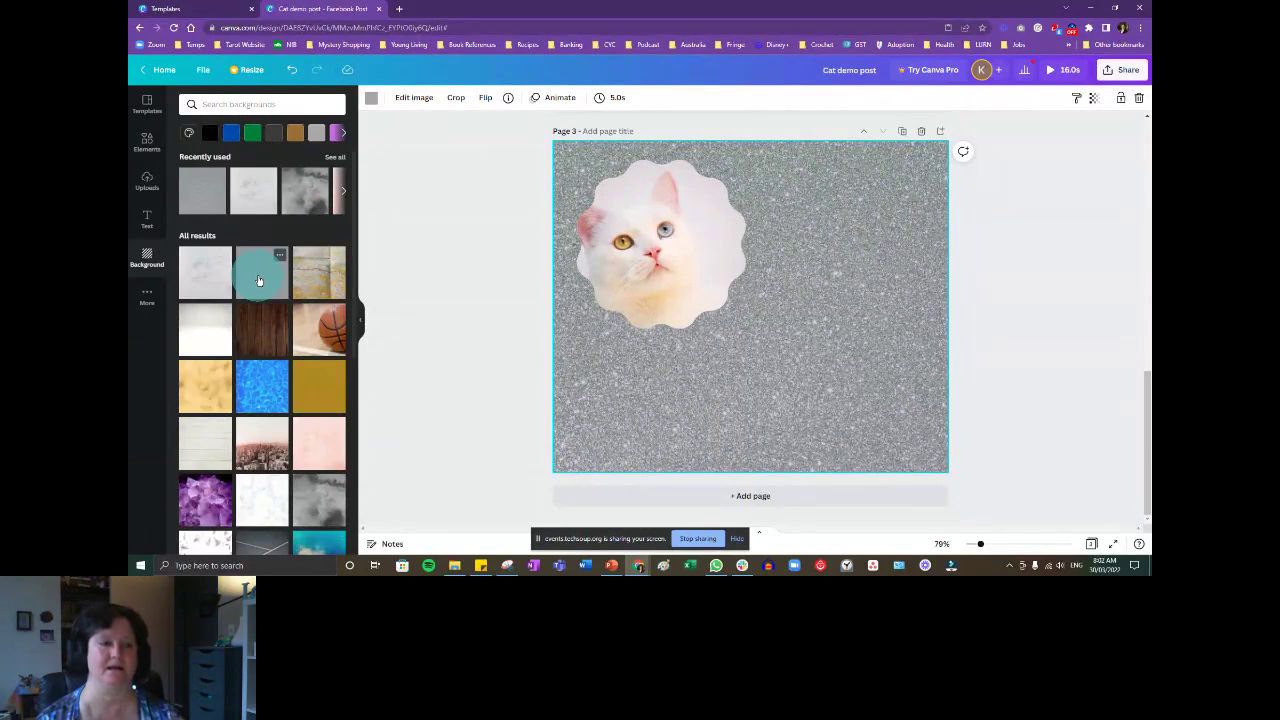
Show the complete collection of frames in the elements library.
click(147, 140)
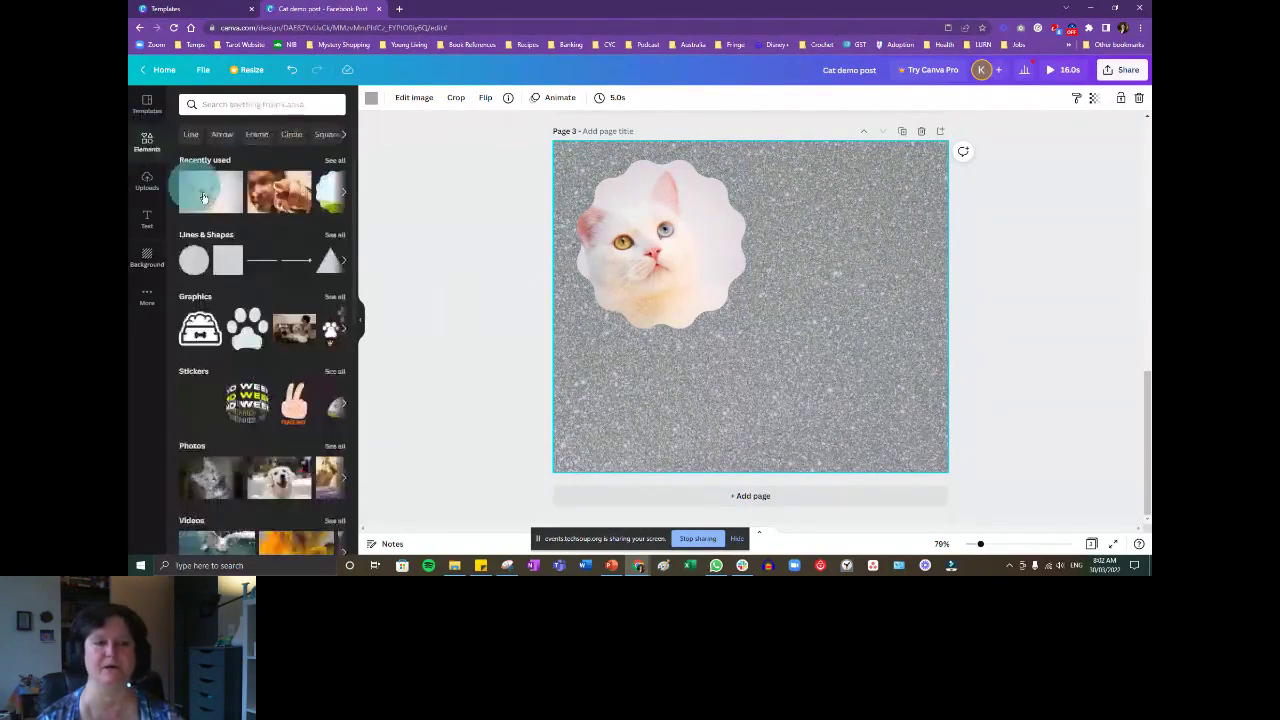
scroll(257, 303, down, 5)
scroll(257, 303, down, 2)
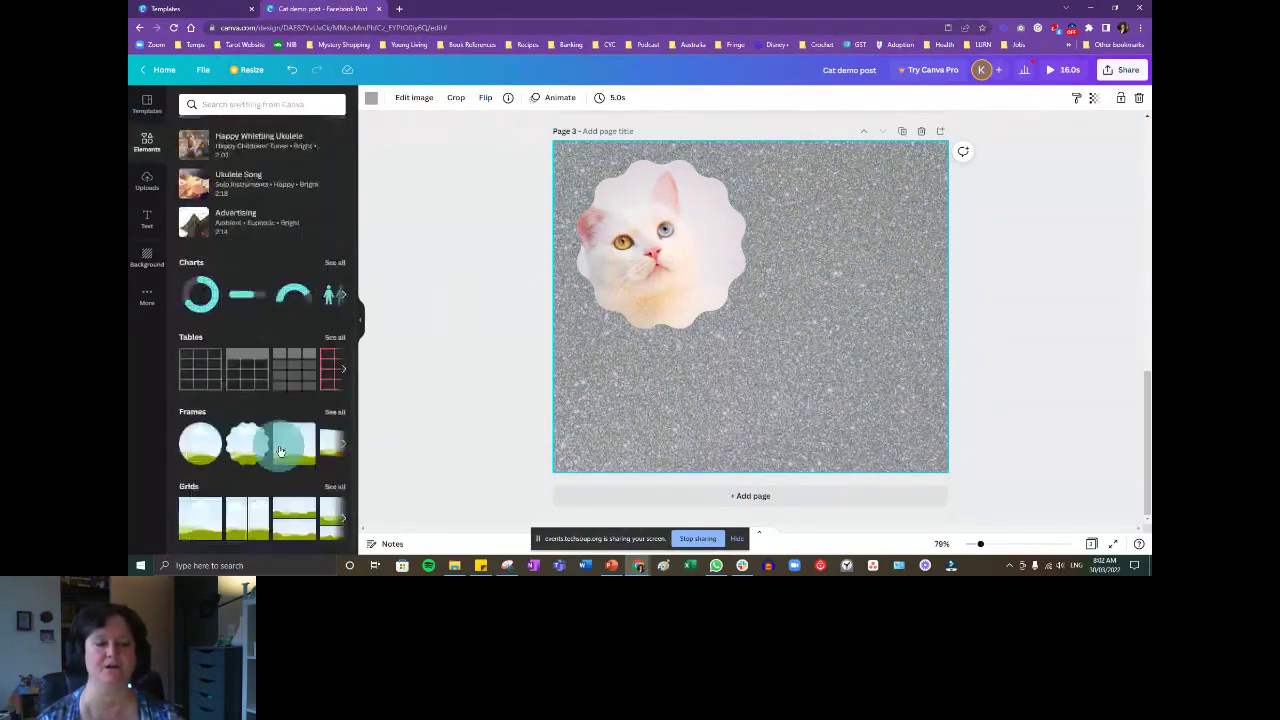
click(335, 413)
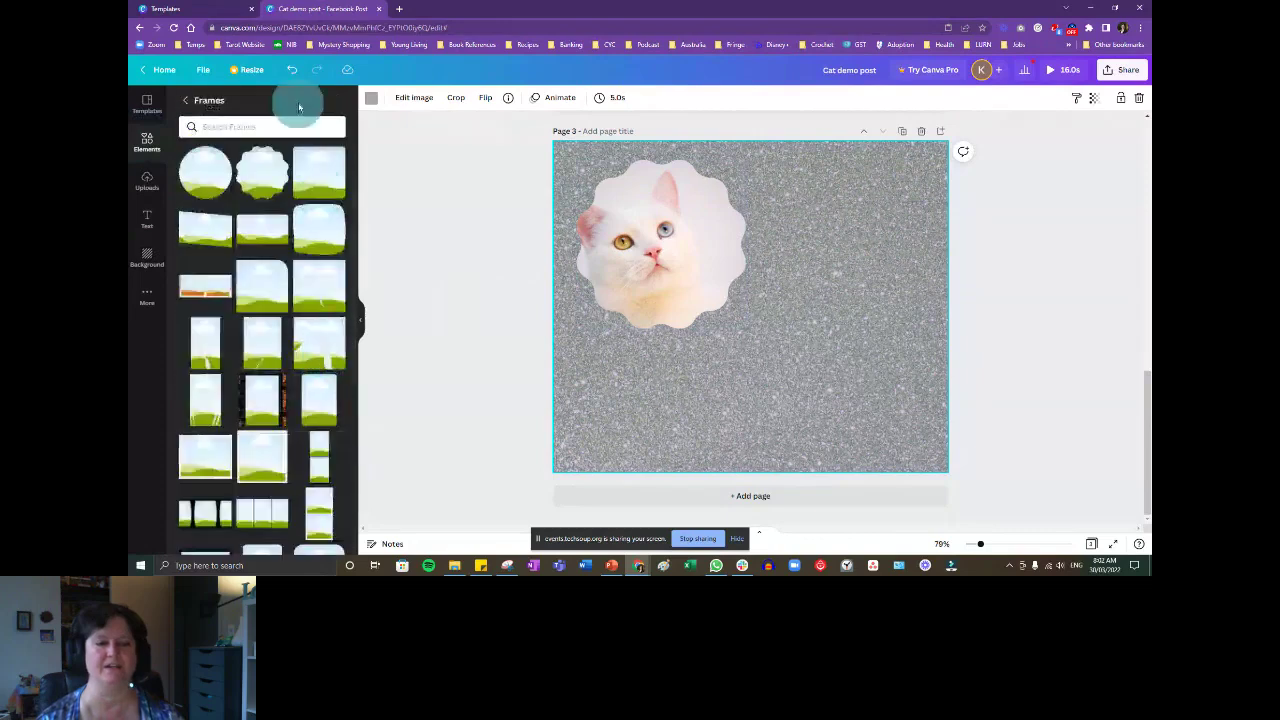
Add the smartphone frame to page 3 and fill it with the golden retriever photo.
scroll(277, 313, down, 5)
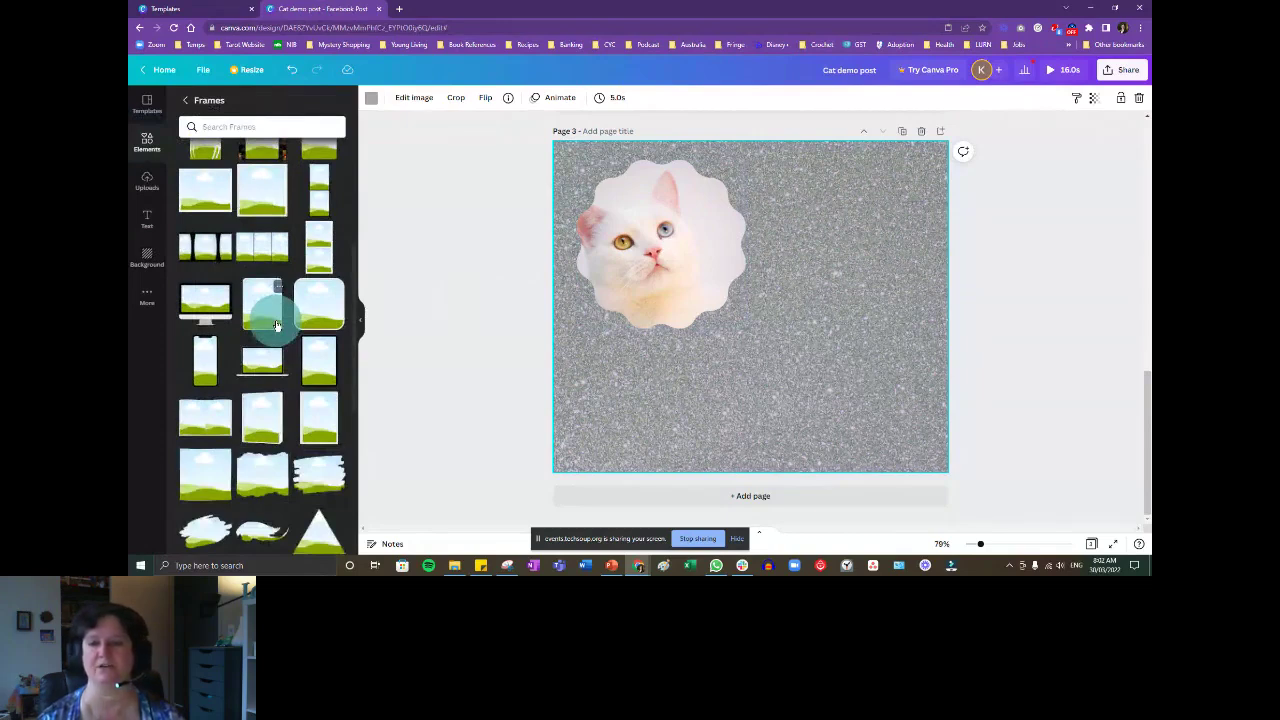
drag(277, 325, 894, 229)
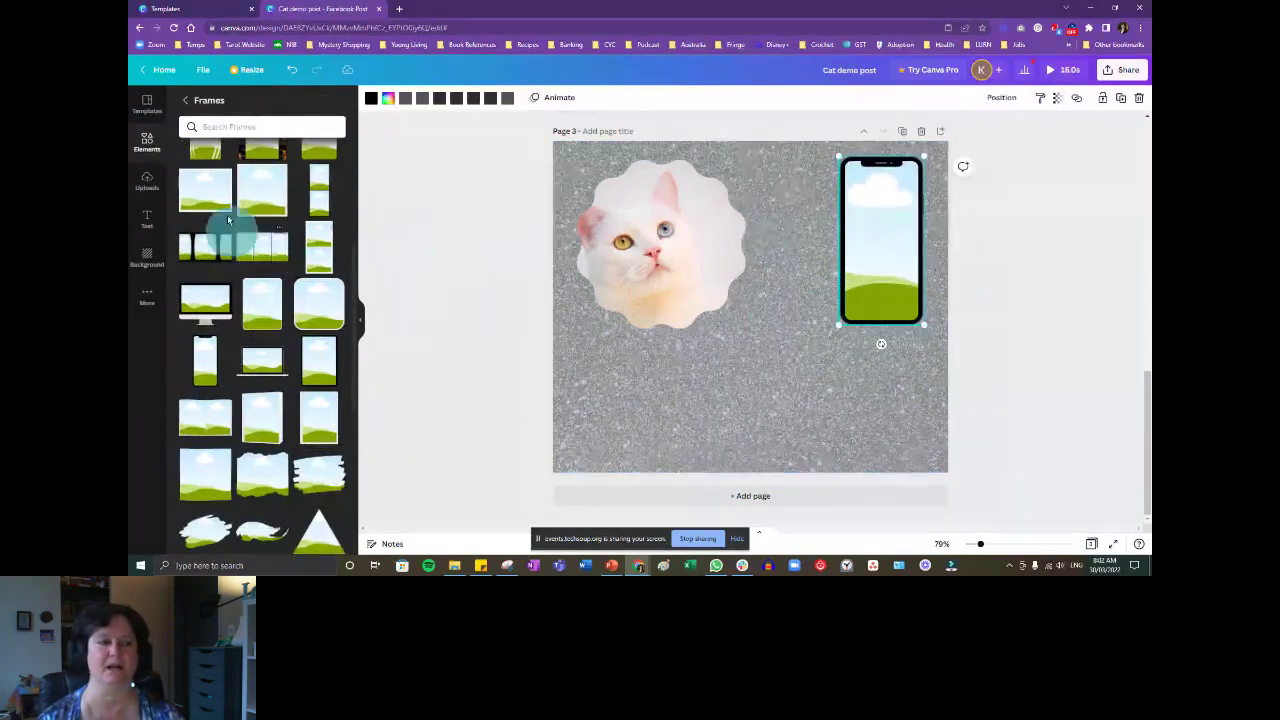
click(148, 143)
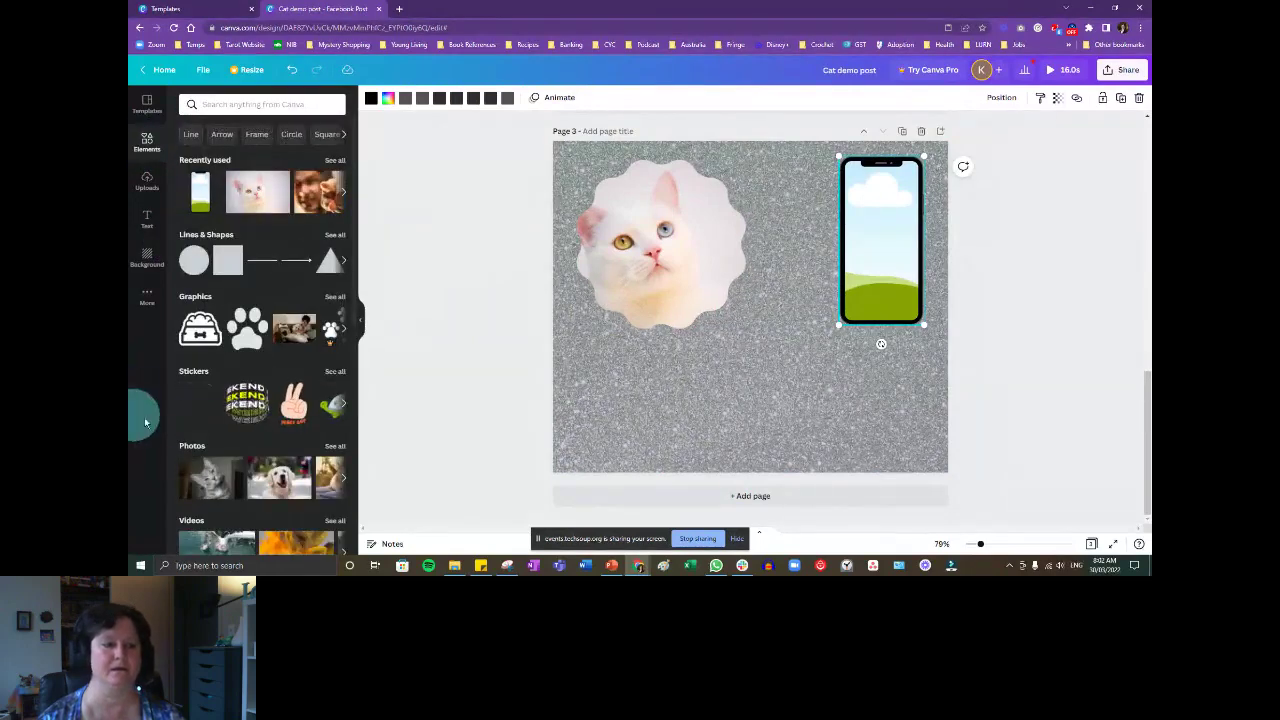
scroll(210, 395, down, 2)
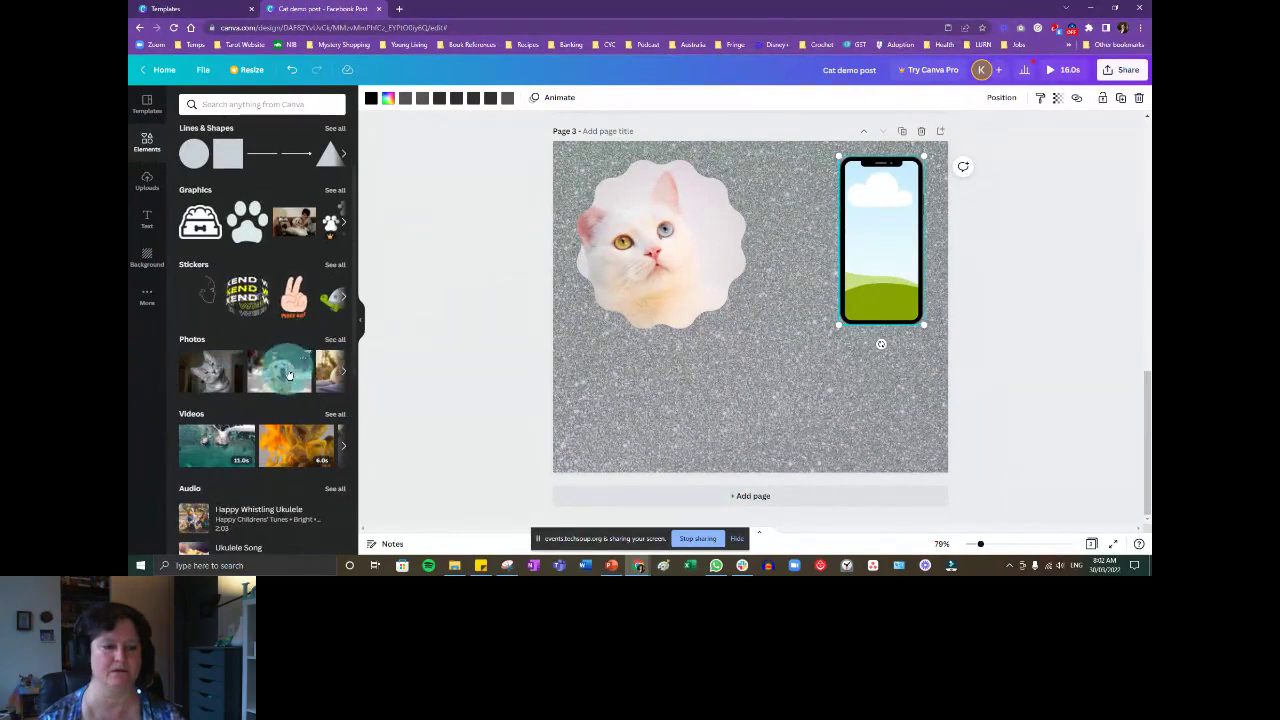
click(288, 374)
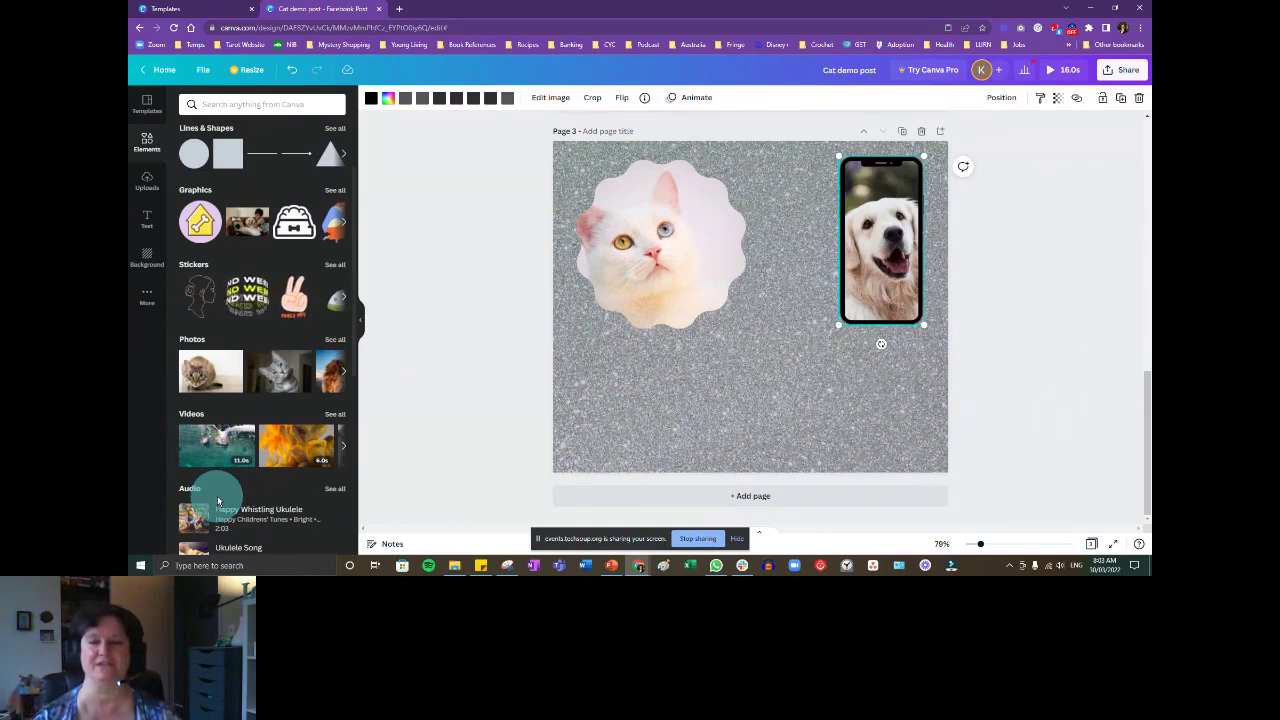
Move the phone frame so it overlaps the edge of the cat photo and tilt it clockwise.
drag(867, 204, 727, 207)
drag(740, 347, 690, 345)
click(610, 282)
click(486, 363)
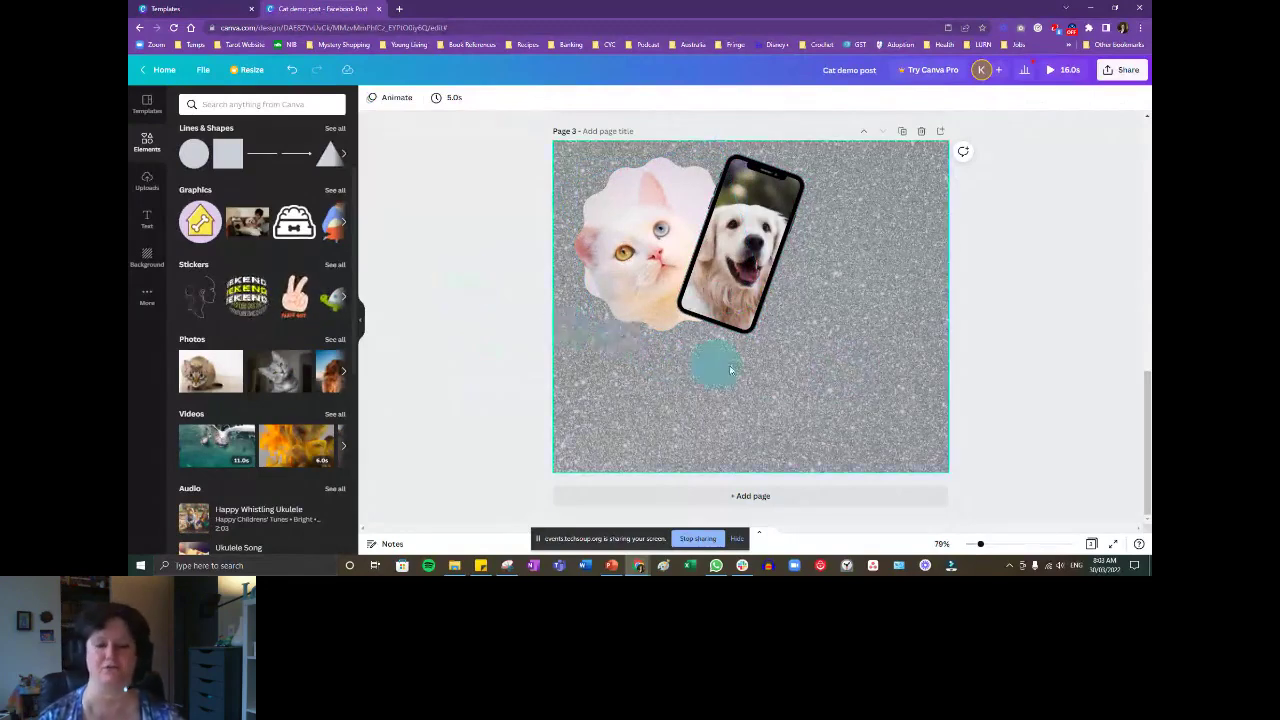
Add a fourth page and insert a grid with one large cell beside three small stacked cells.
click(755, 496)
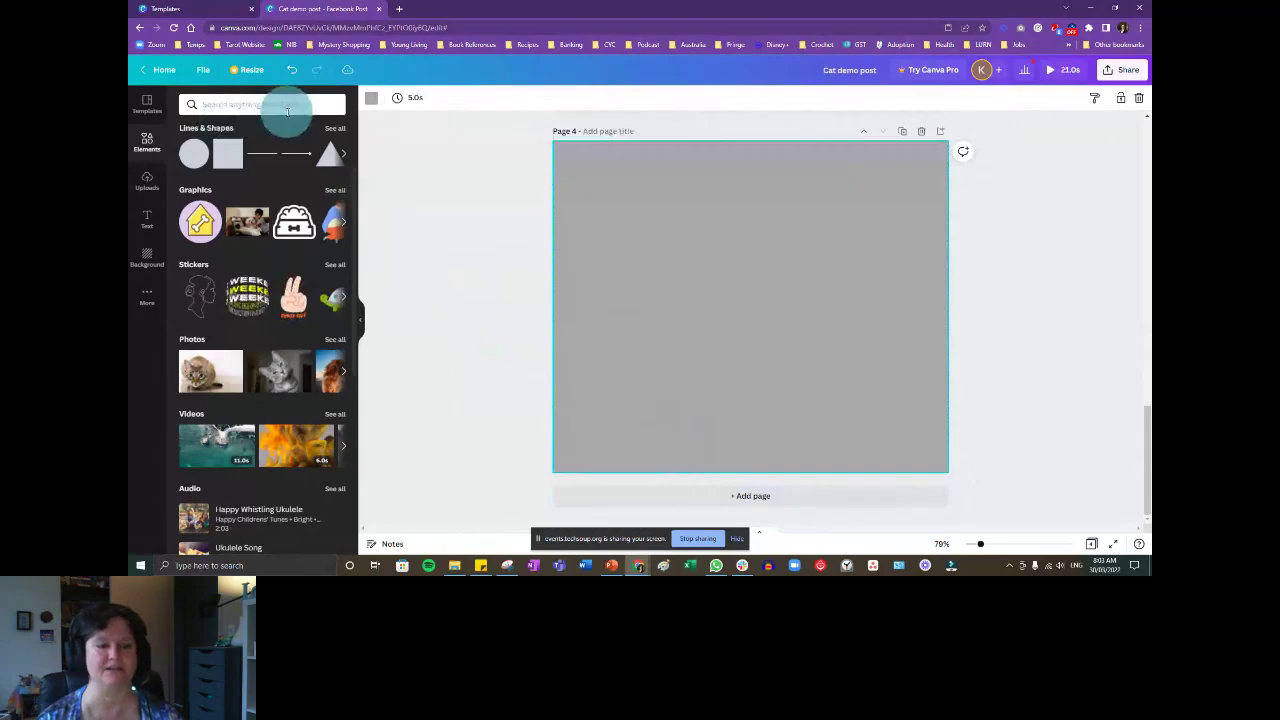
scroll(333, 491, down, 4)
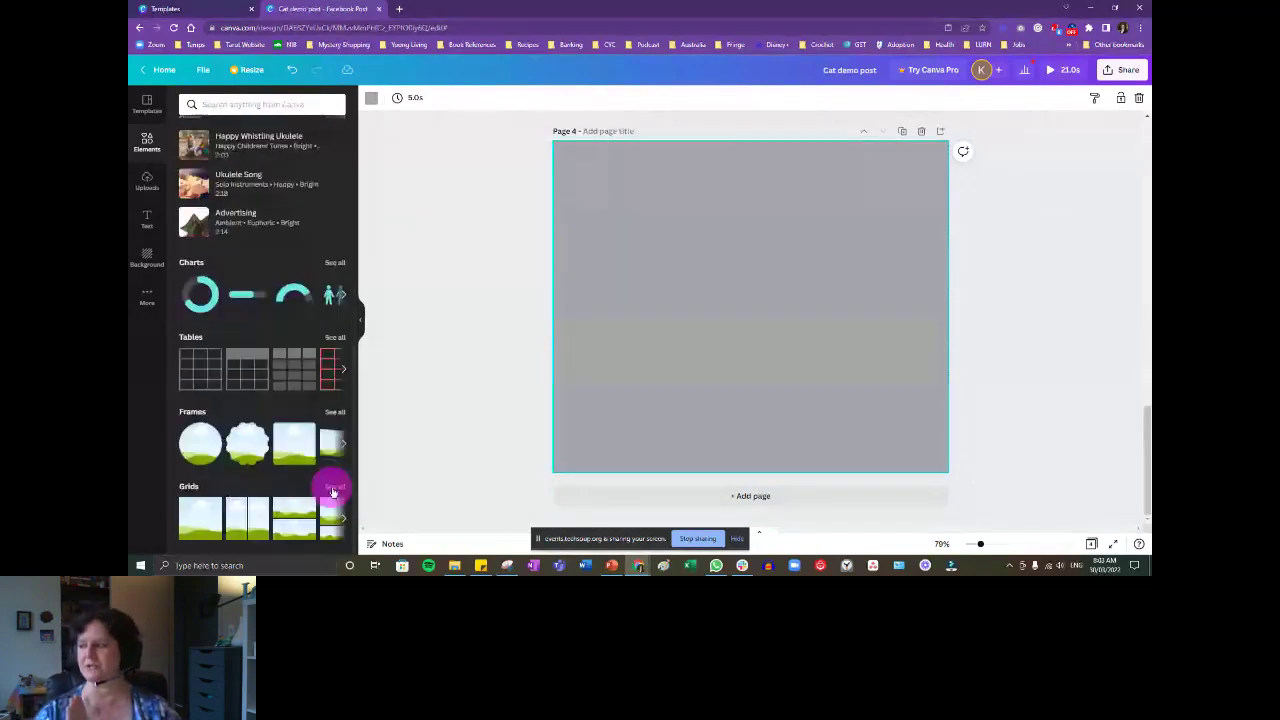
click(333, 488)
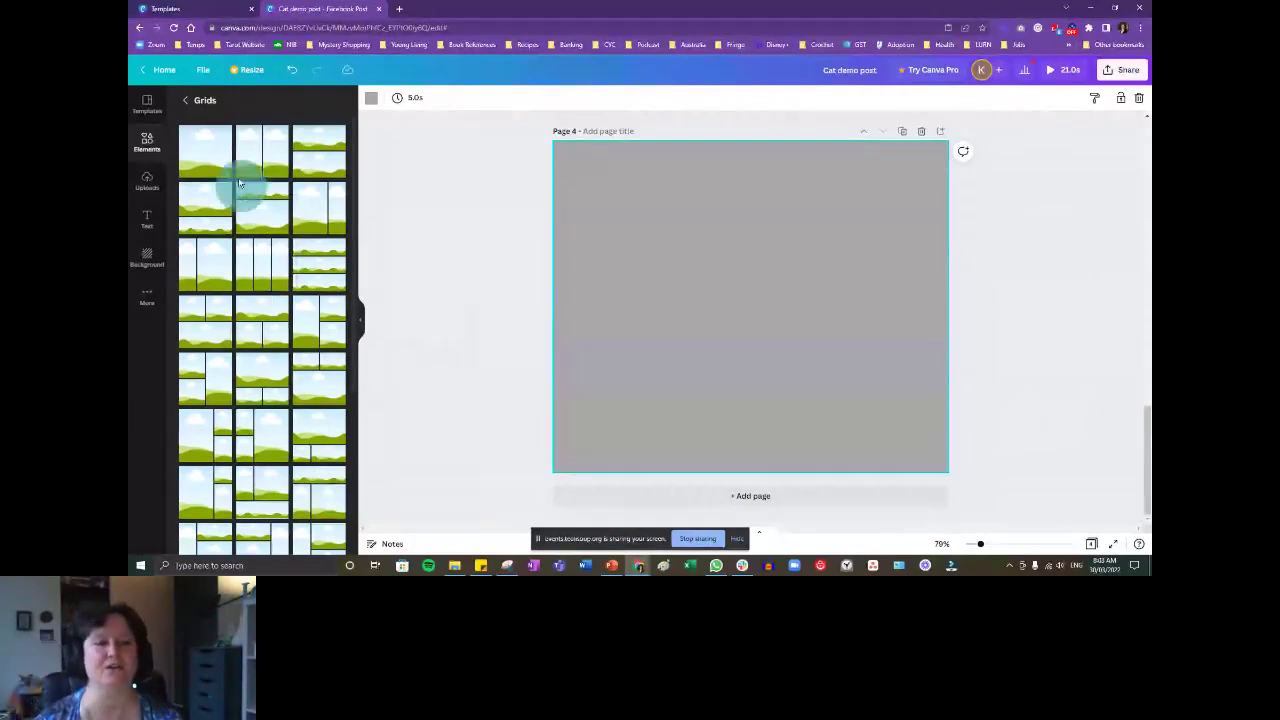
click(218, 382)
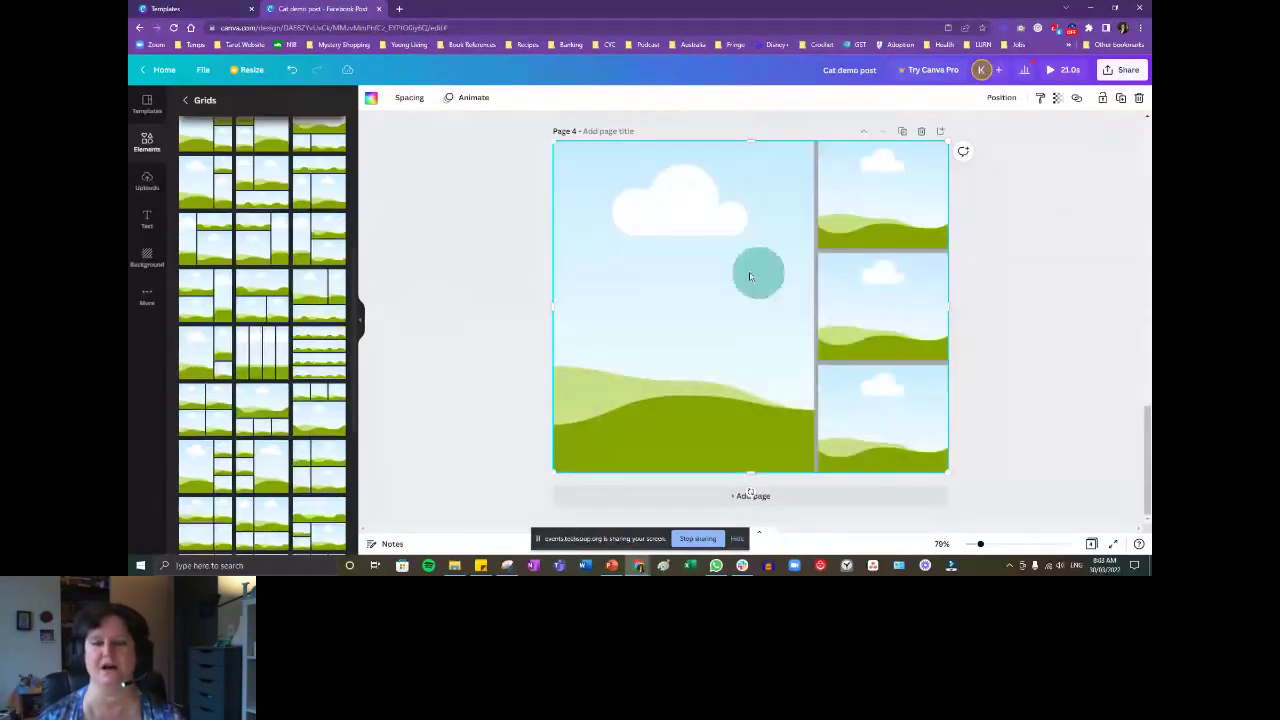
Fill the grid's upper small cell with the golden retriever, the middle one with the tabby cat and the large cell with the brown spaniel.
click(147, 145)
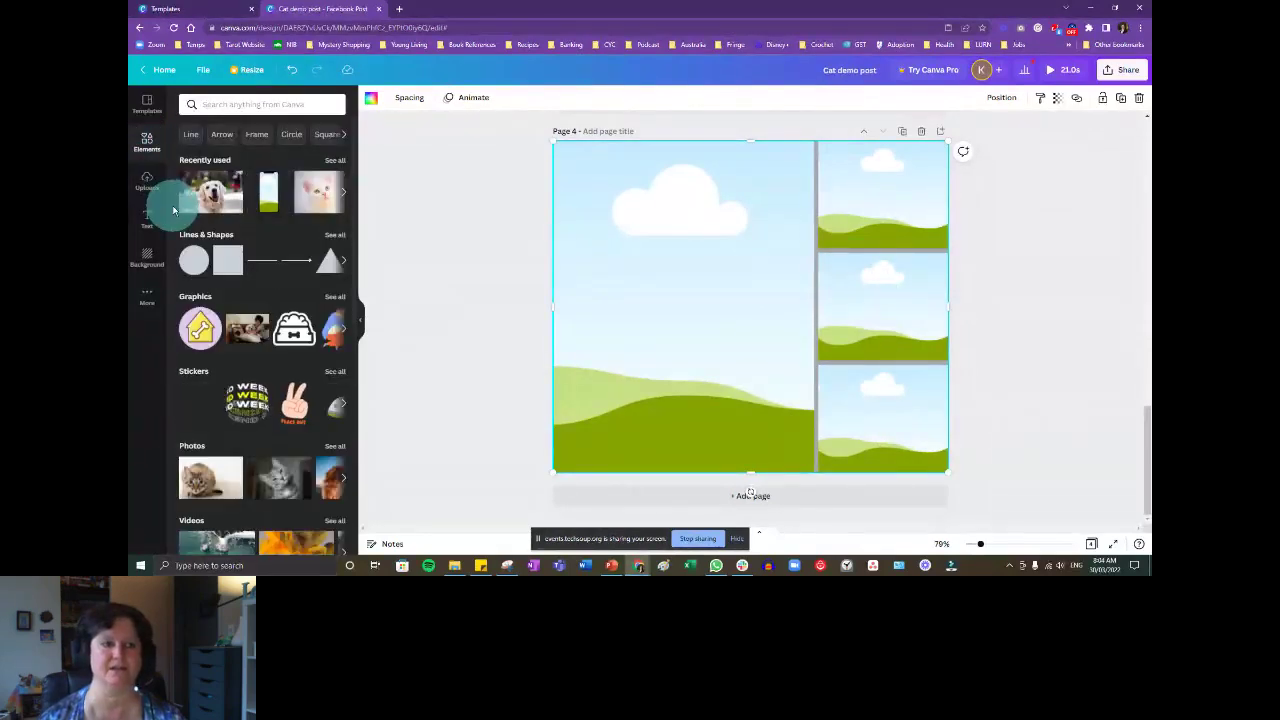
drag(210, 195, 871, 150)
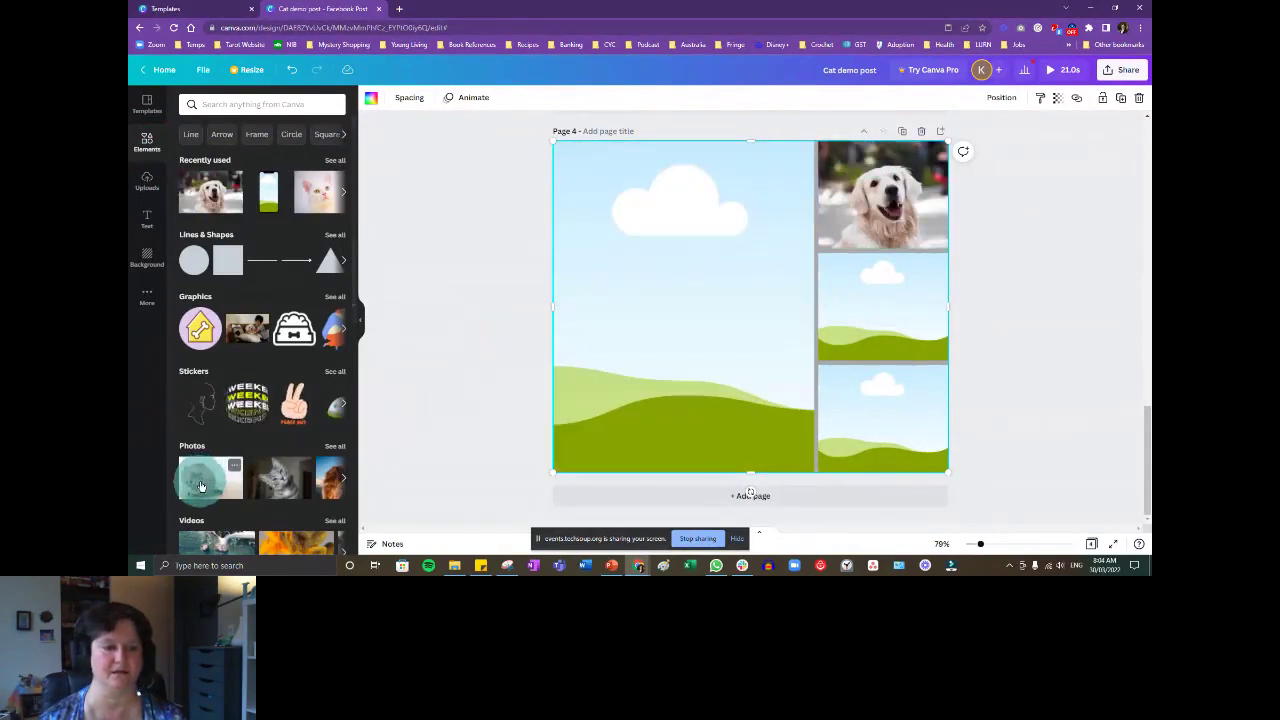
click(335, 446)
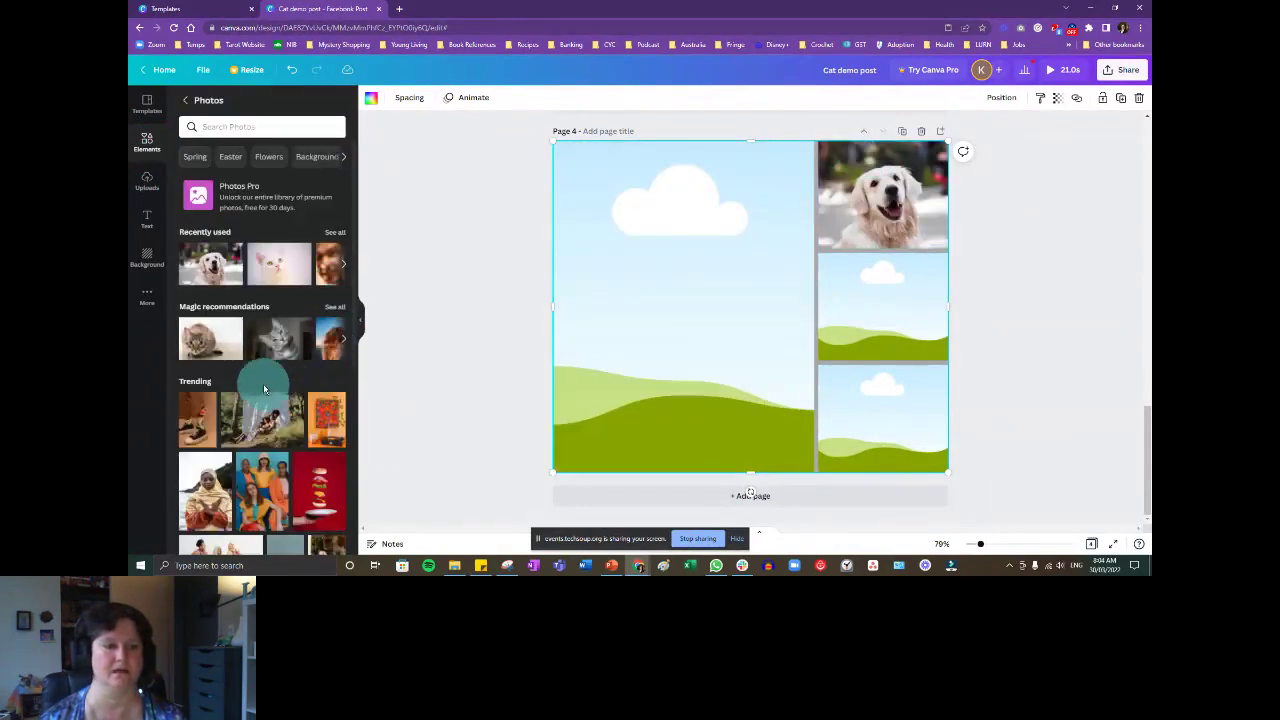
drag(210, 338, 882, 300)
drag(280, 348, 549, 373)
Add the photo of two puppies in a flower field and fit it into the grid's remaining small cell.
click(333, 342)
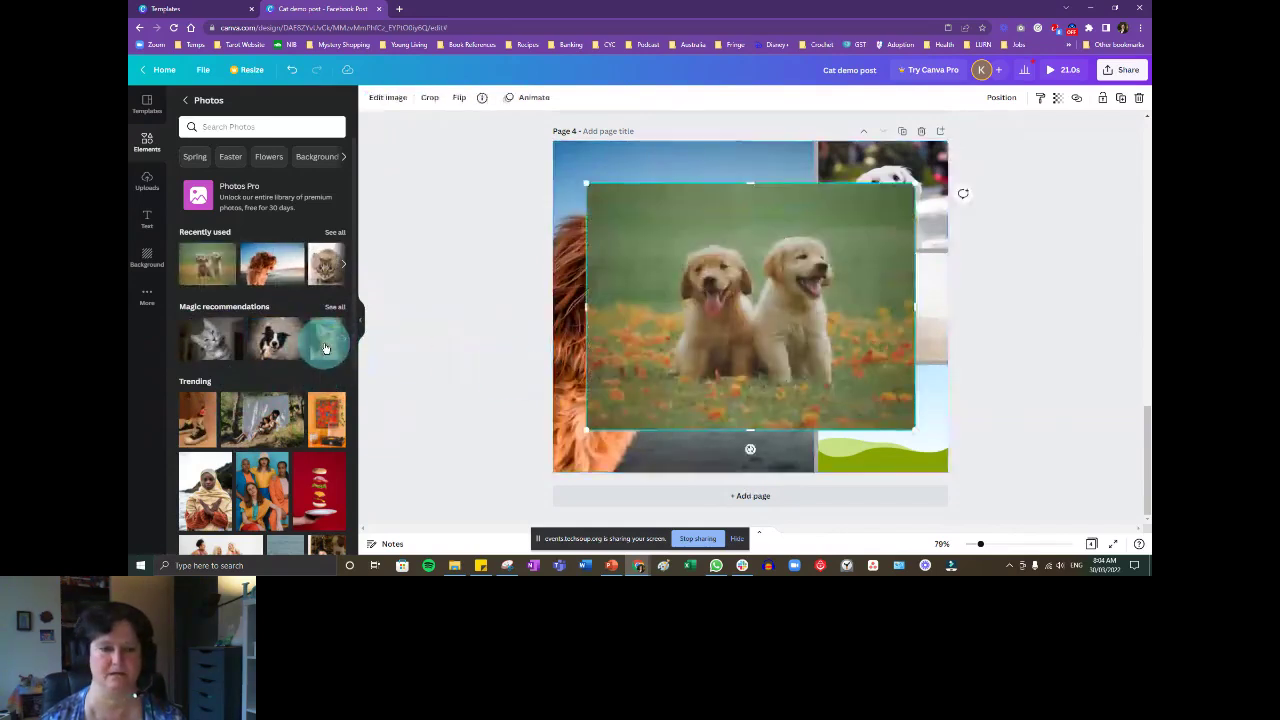
click(866, 227)
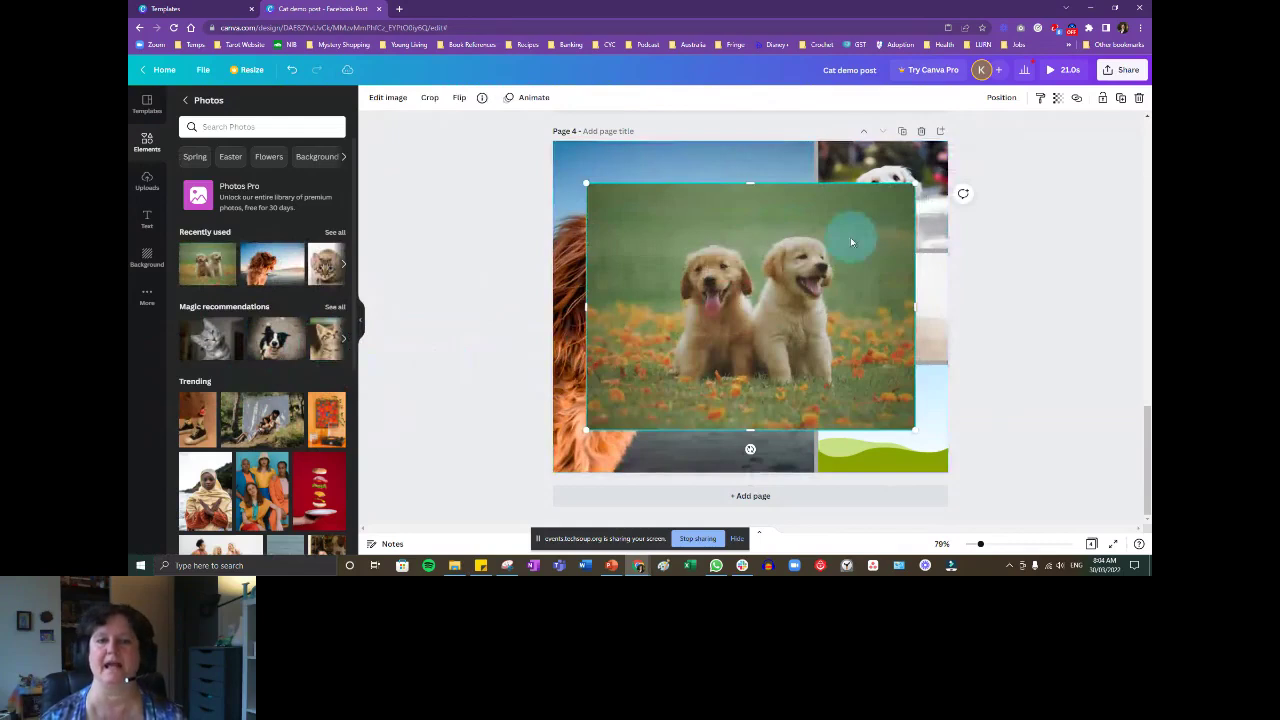
drag(850, 237, 898, 423)
click(665, 185)
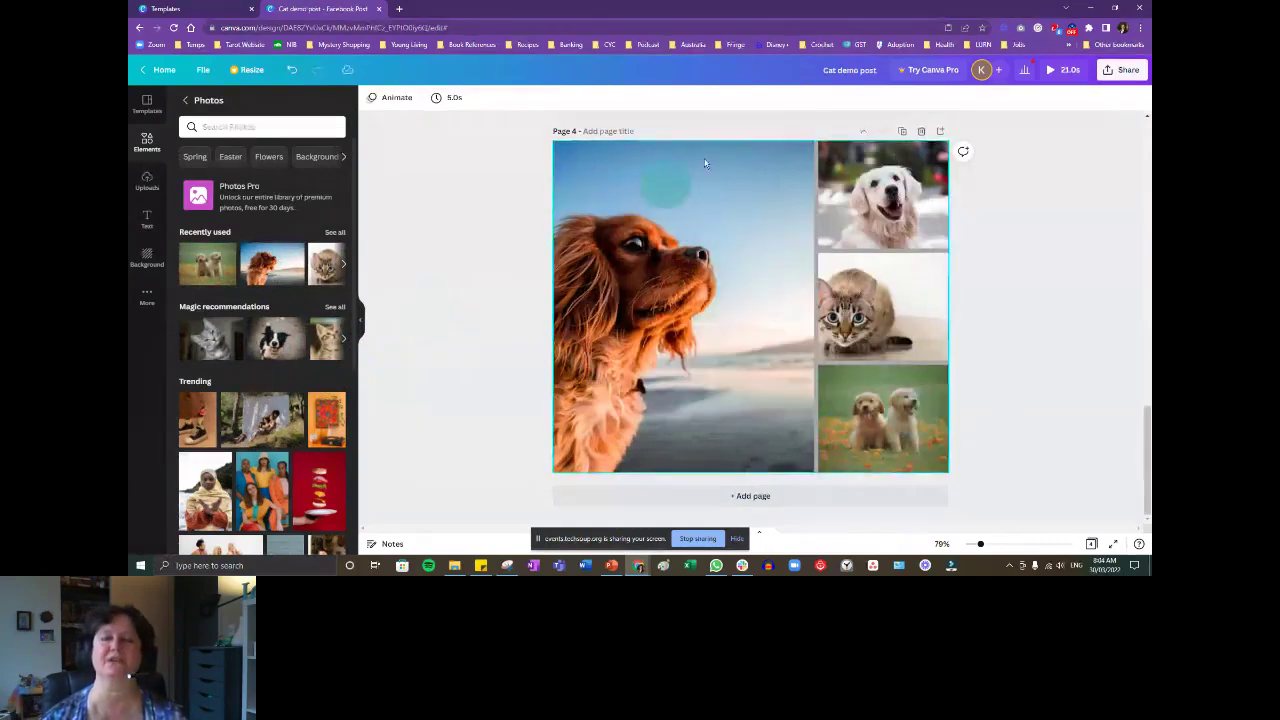
click(812, 358)
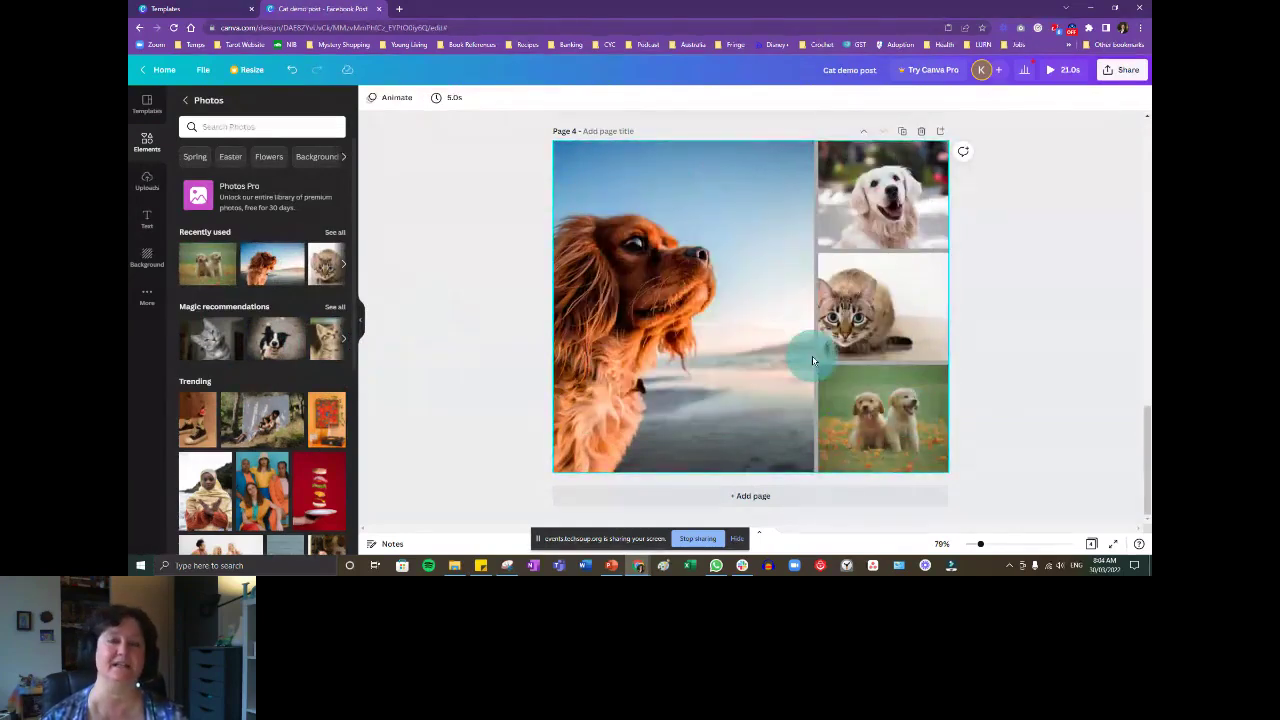
click(648, 323)
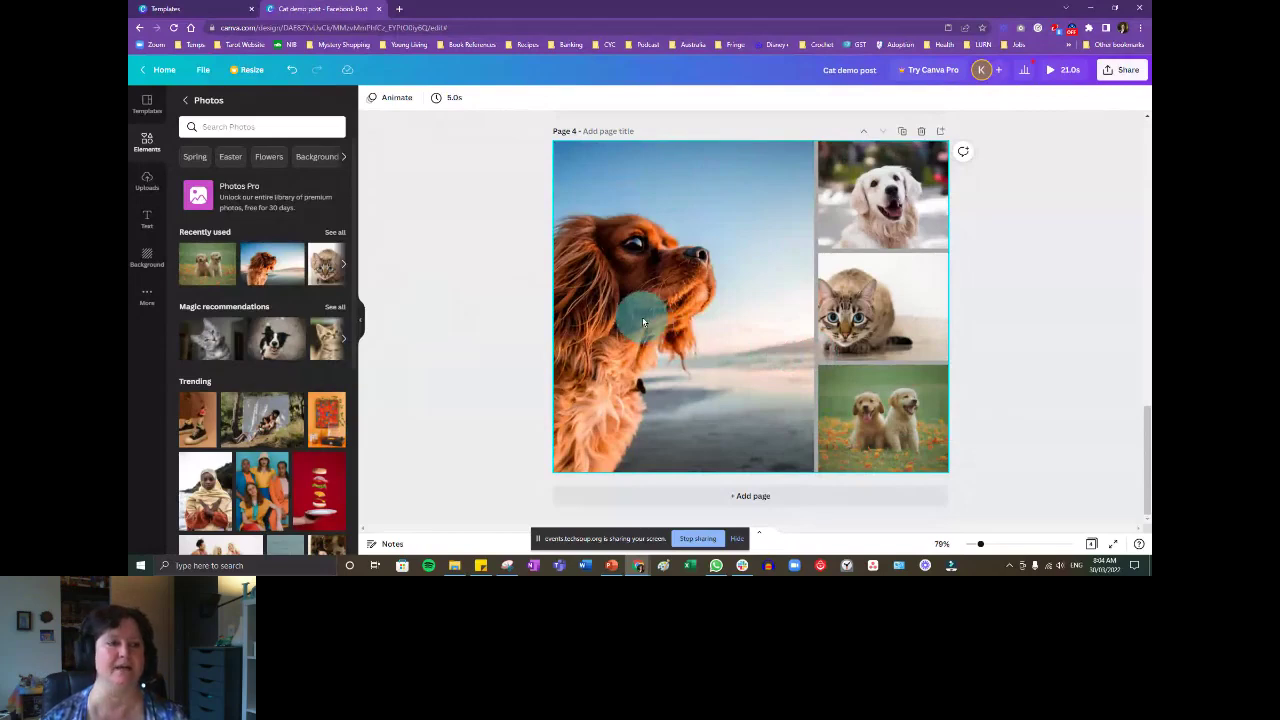
Place the circle shape over the lower middle of the photo grid.
click(147, 152)
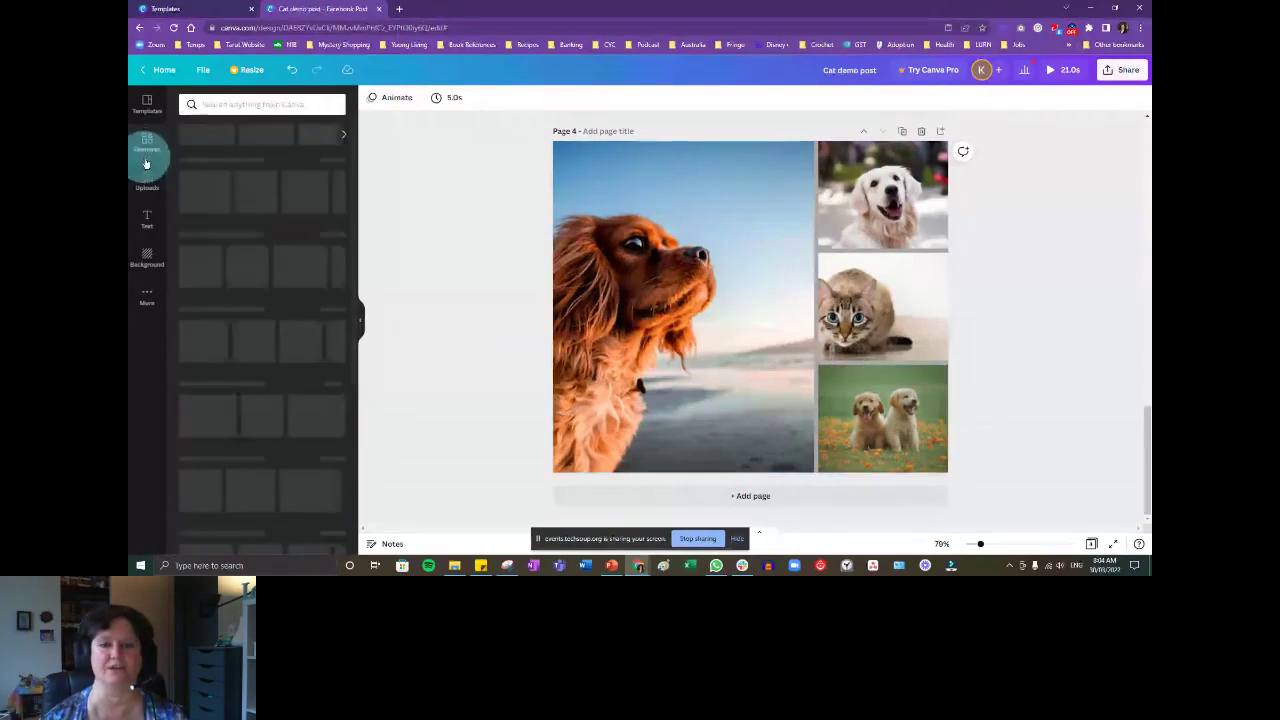
drag(200, 191, 758, 390)
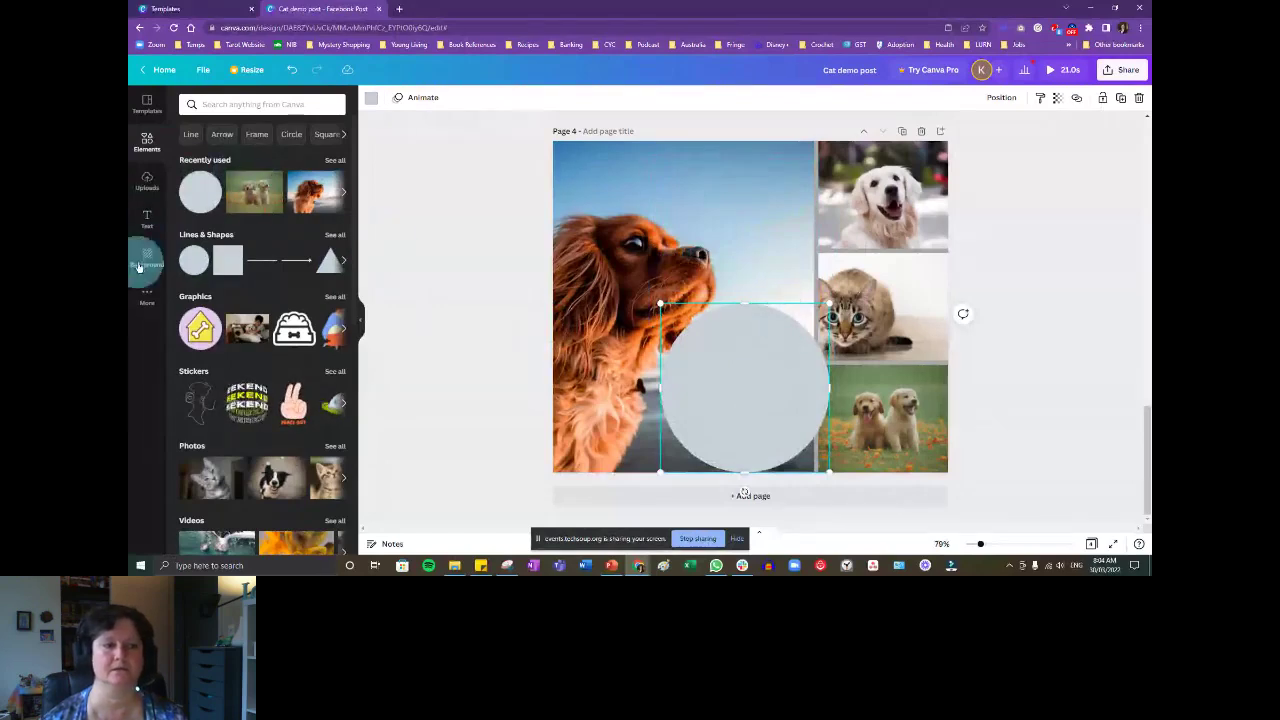
Browse the font combinations and add the yellow "HUGE SALE" text to page 4.
click(147, 218)
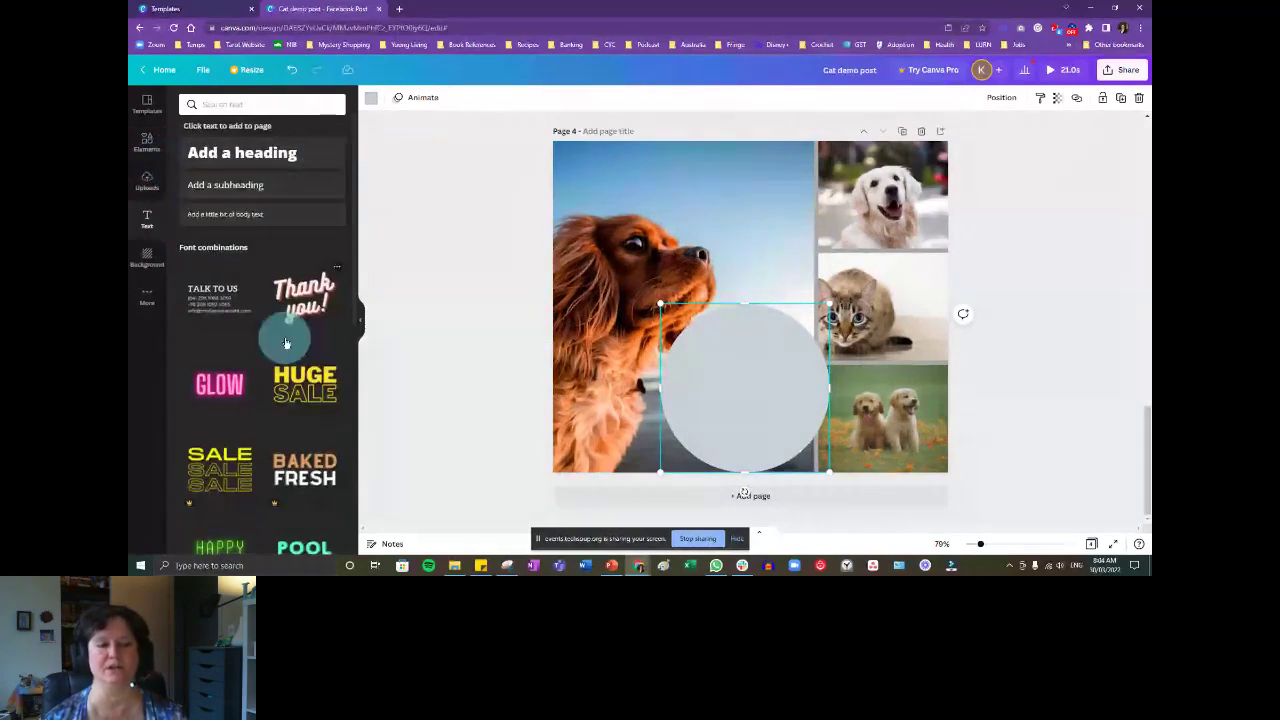
scroll(285, 343, down, 5)
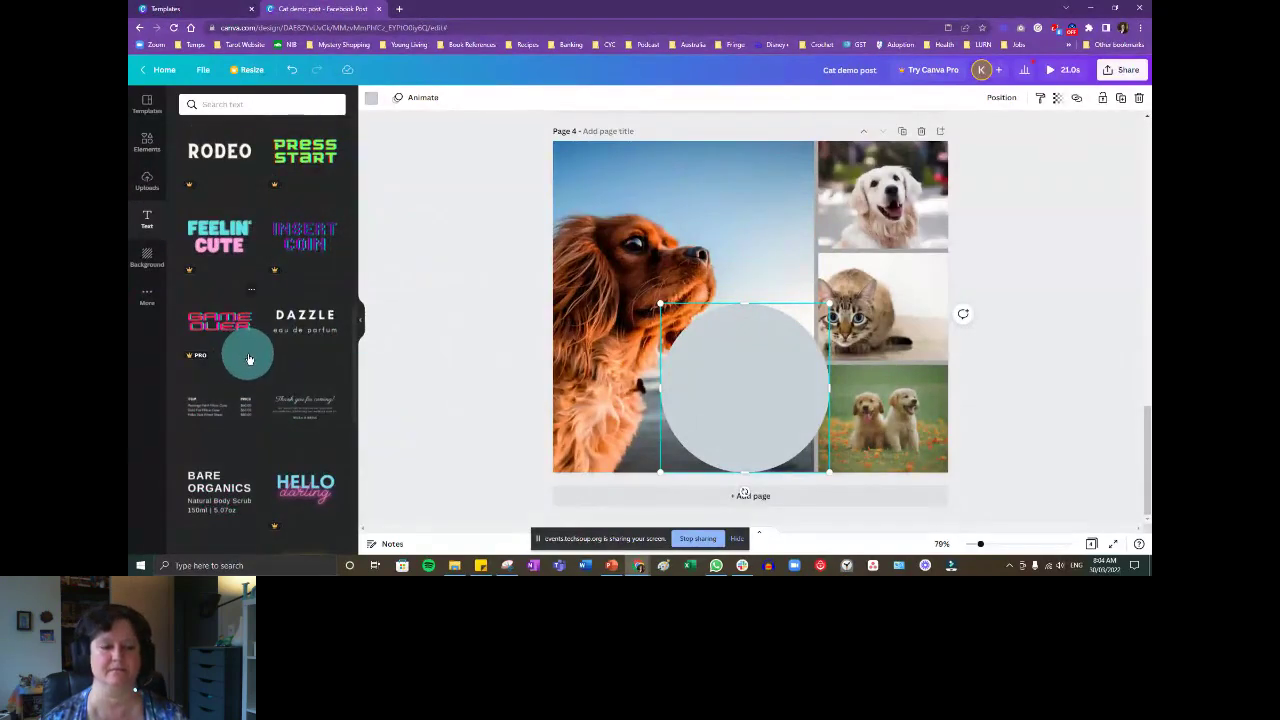
scroll(250, 358, down, 3)
scroll(261, 319, up, 10)
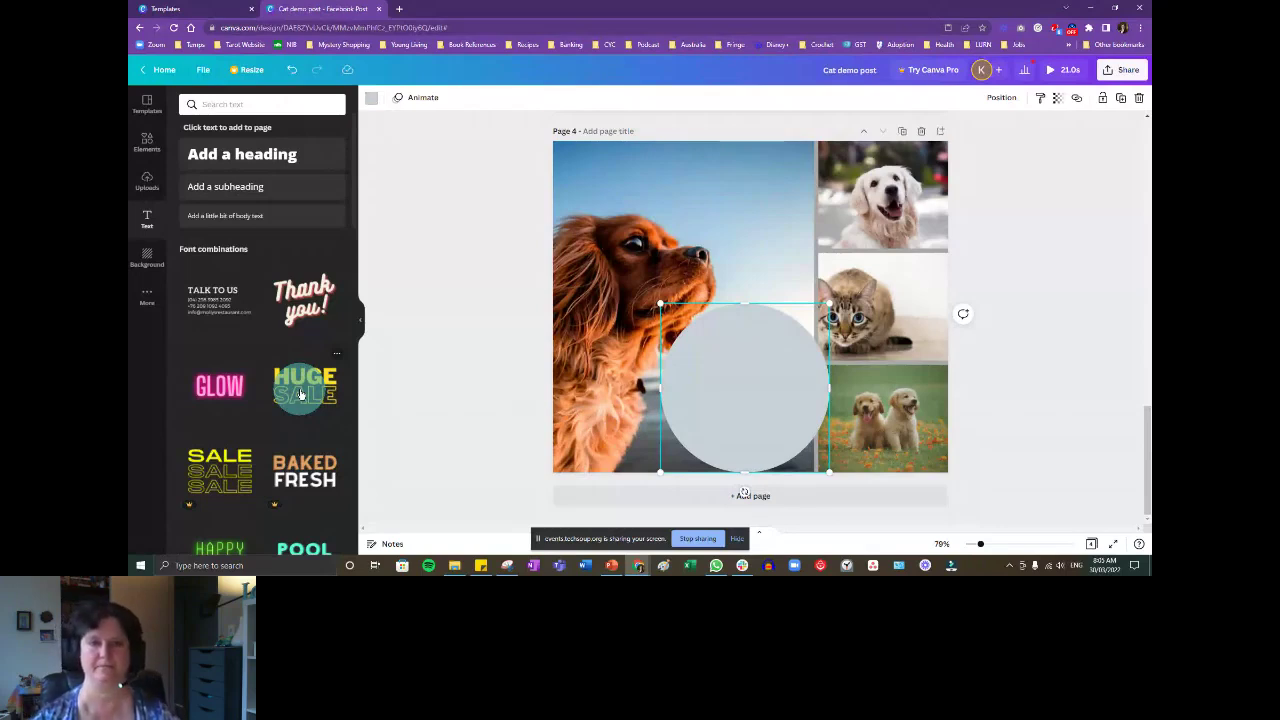
click(300, 393)
Change the text to "HAPPY" and "PUPPY DAY", reducing "HAPPY" to fit one line and setting "PUPPY DAY" to size 120.
click(476, 107)
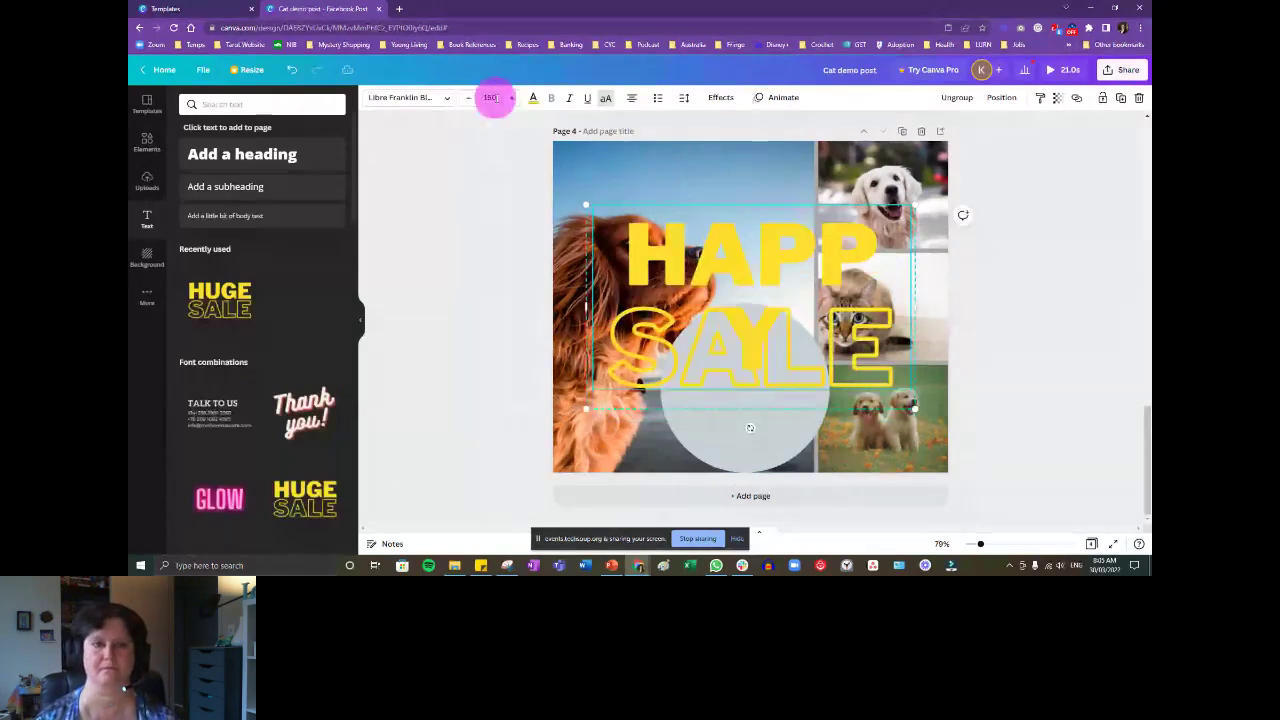
click(490, 97)
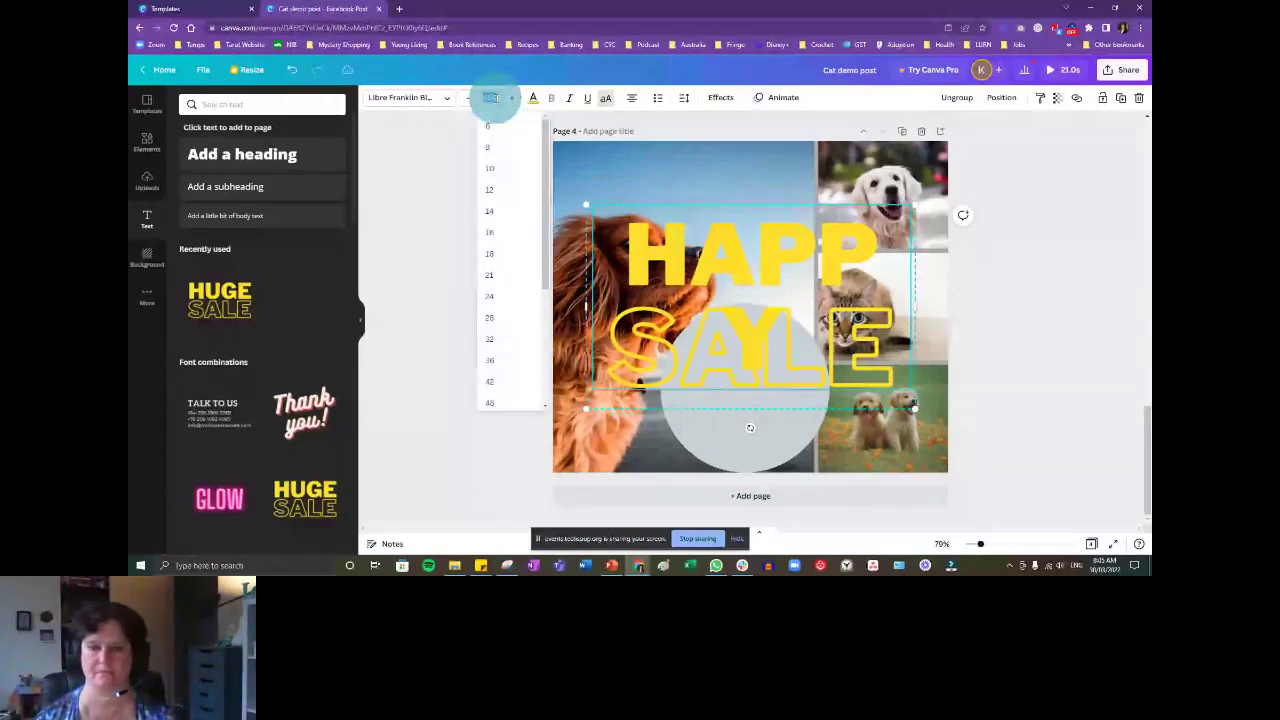
text(182)
key(Return)
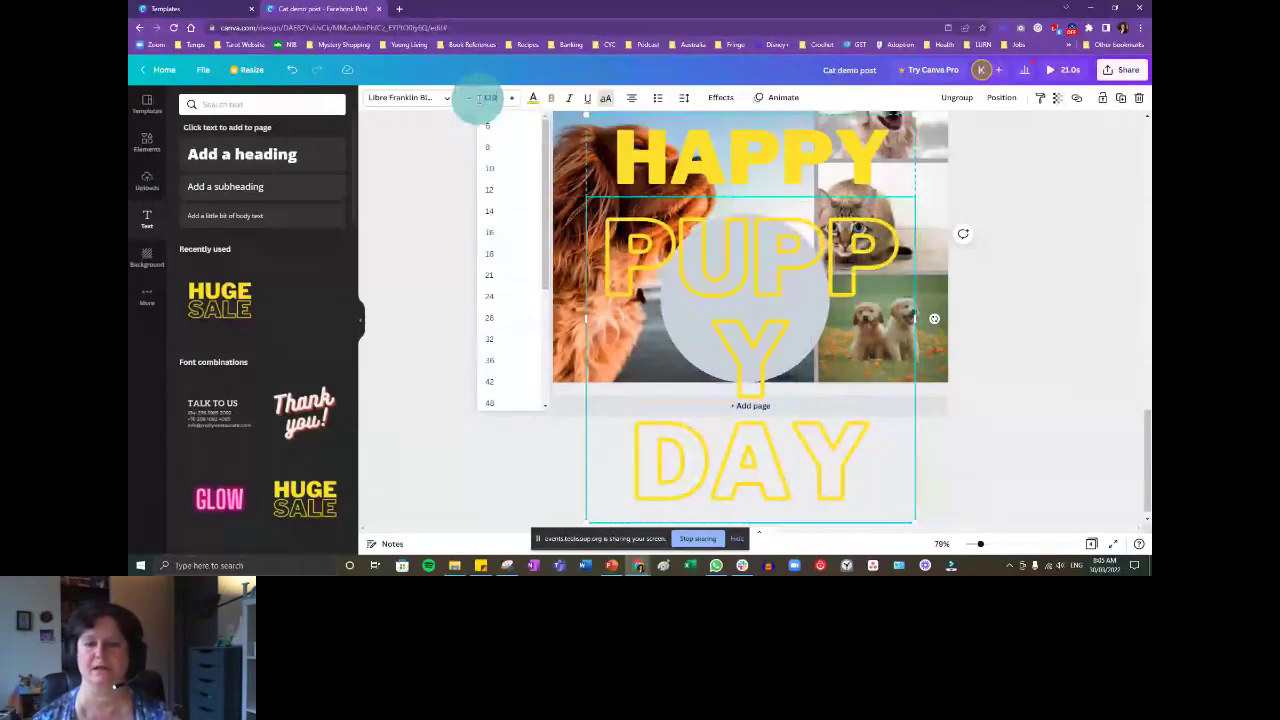
text(120)
key(Return)
Scale down the "HAPPY PUPPY DAY" text group to fit inside the circle and center it there.
drag(915, 205, 746, 366)
drag(665, 390, 743, 374)
drag(673, 432, 723, 416)
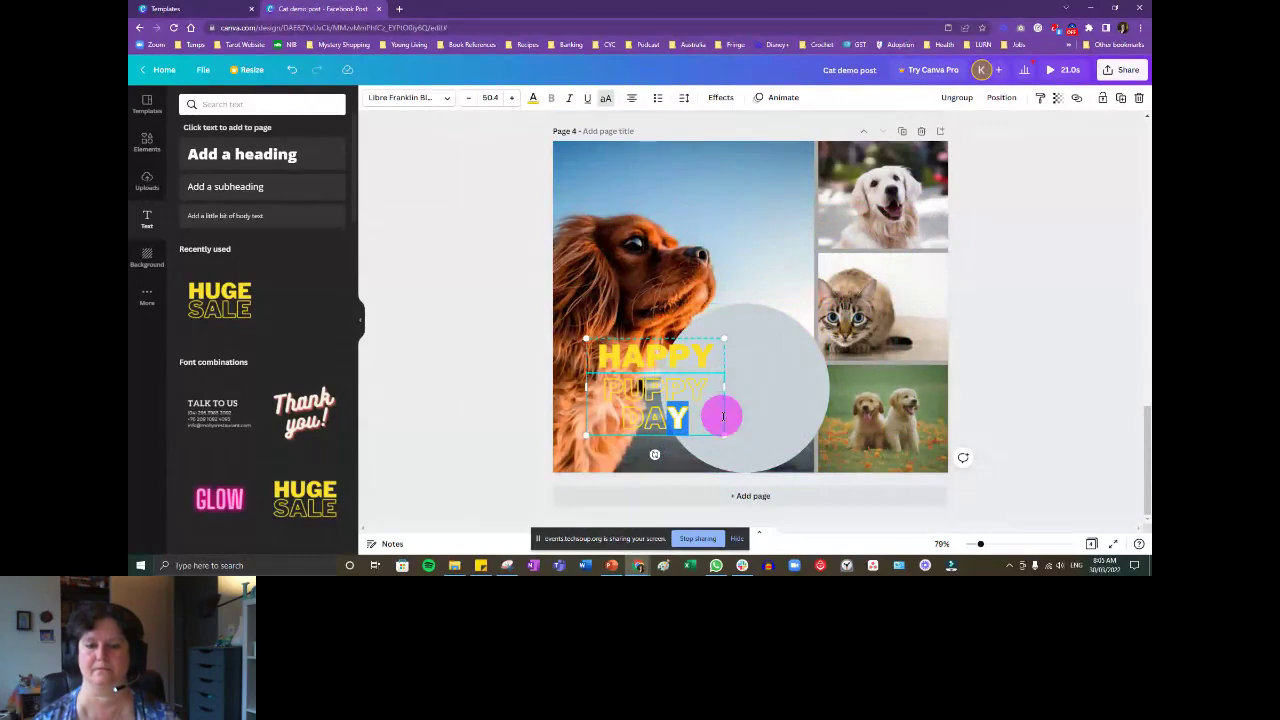
click(698, 343)
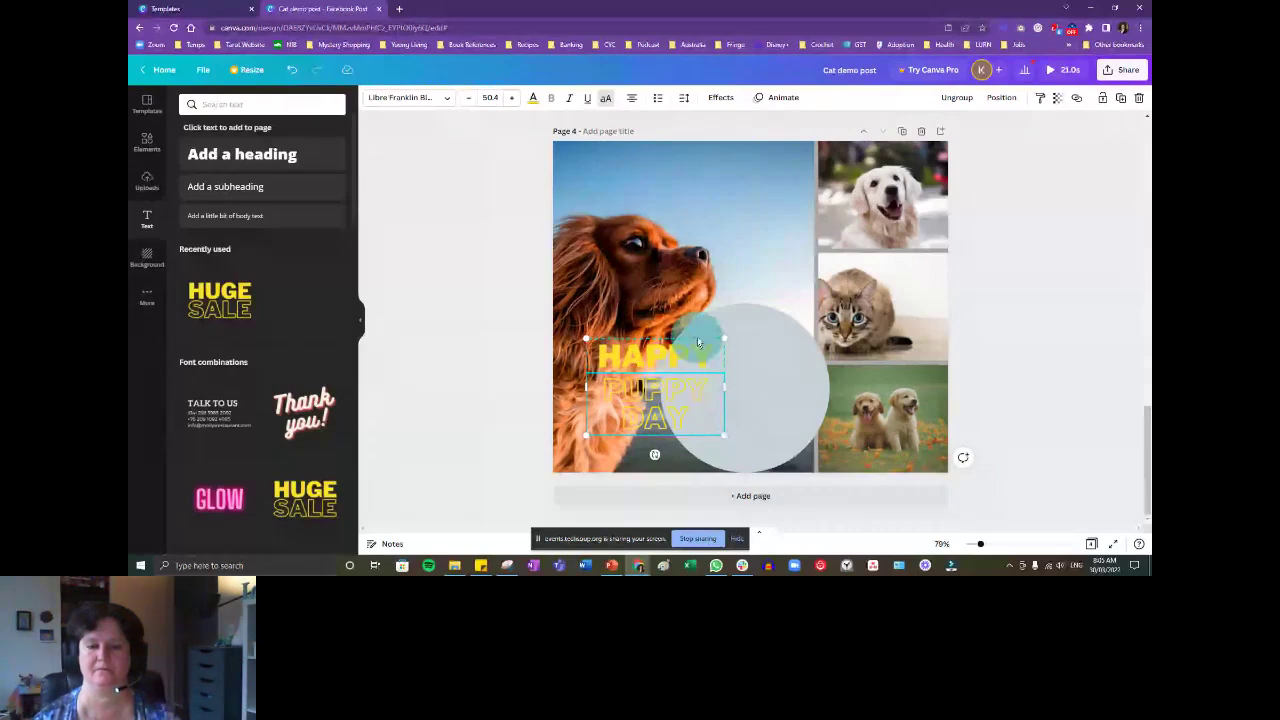
click(698, 343)
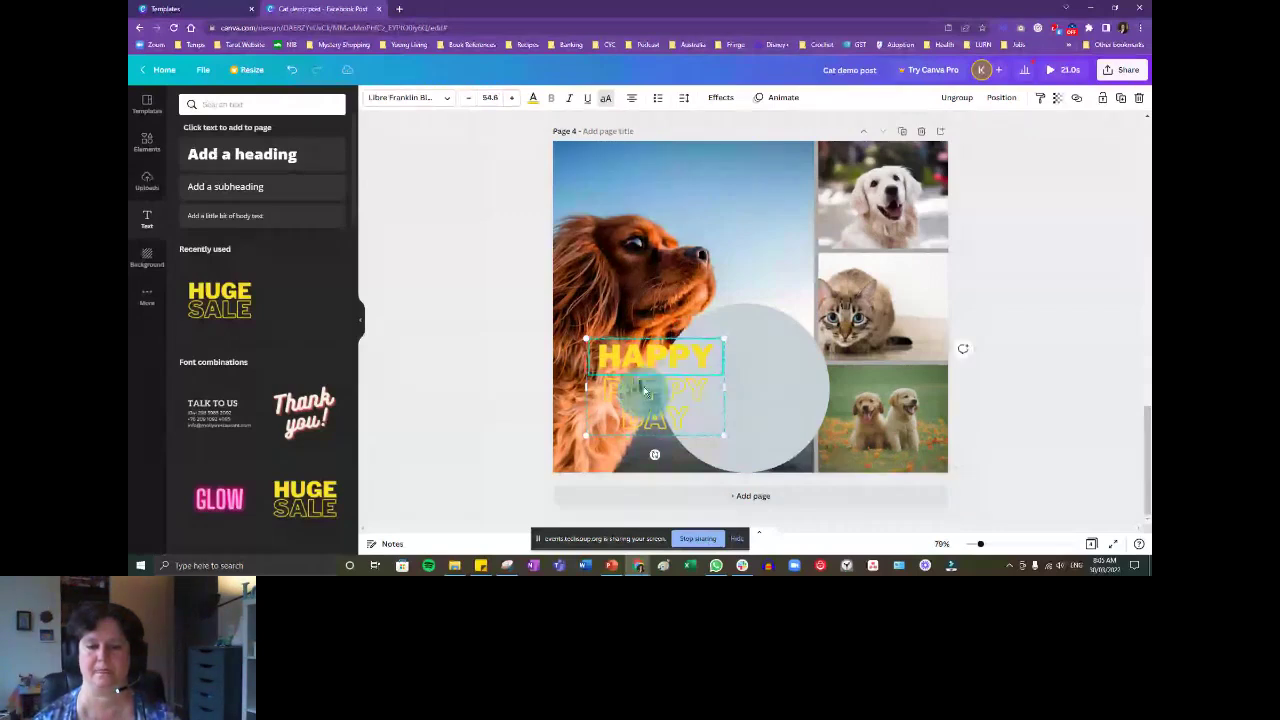
drag(645, 392, 659, 378)
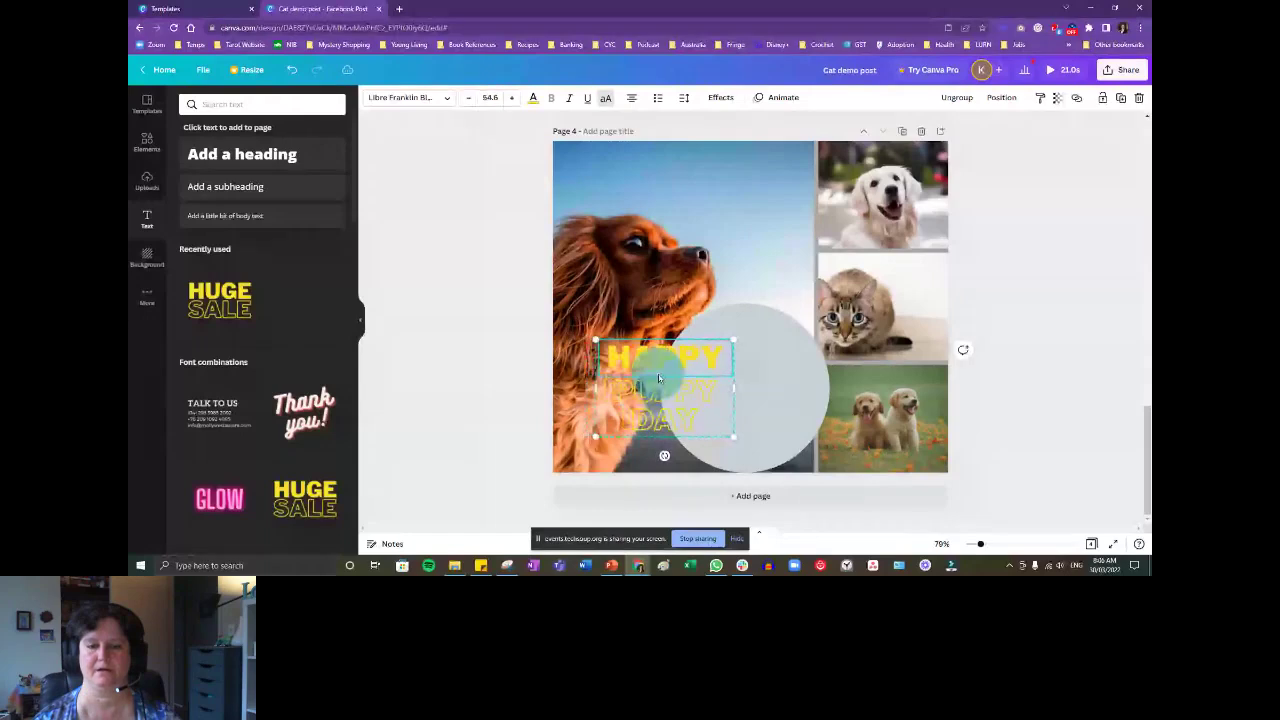
drag(659, 378, 742, 374)
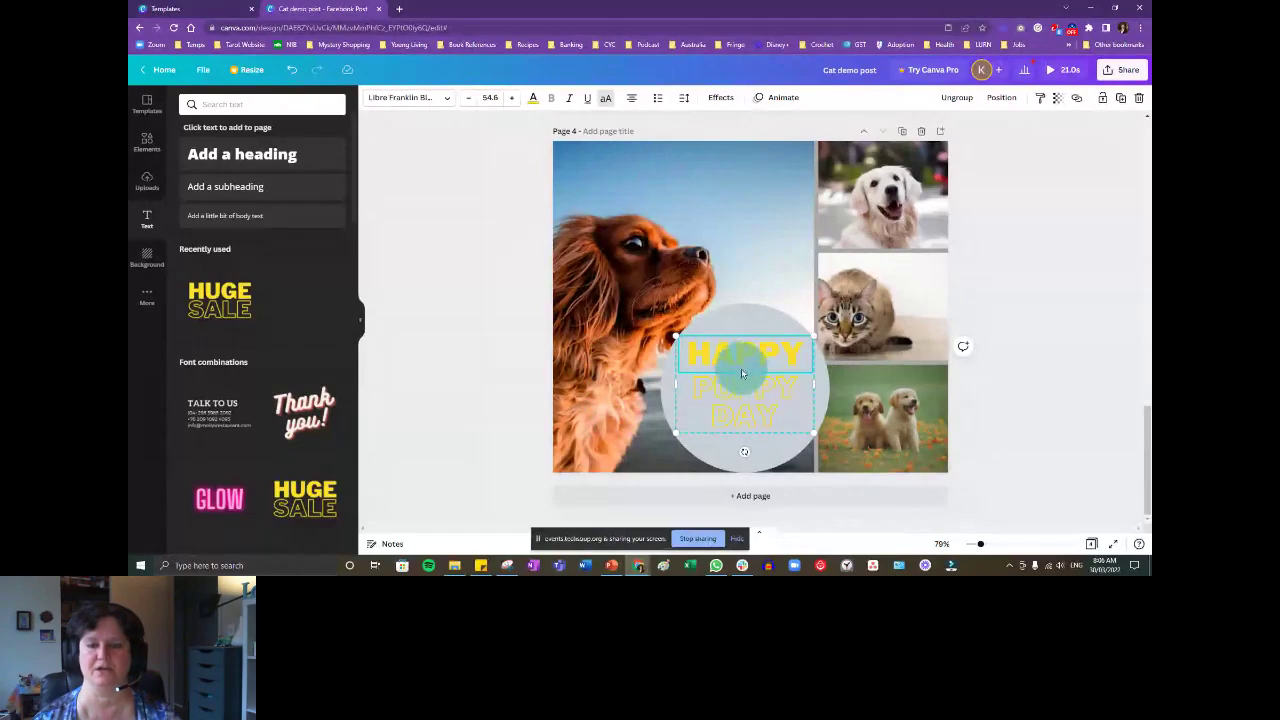
Recolor the word "HAPPY" with the dark blue from the document colors.
double_click(742, 372)
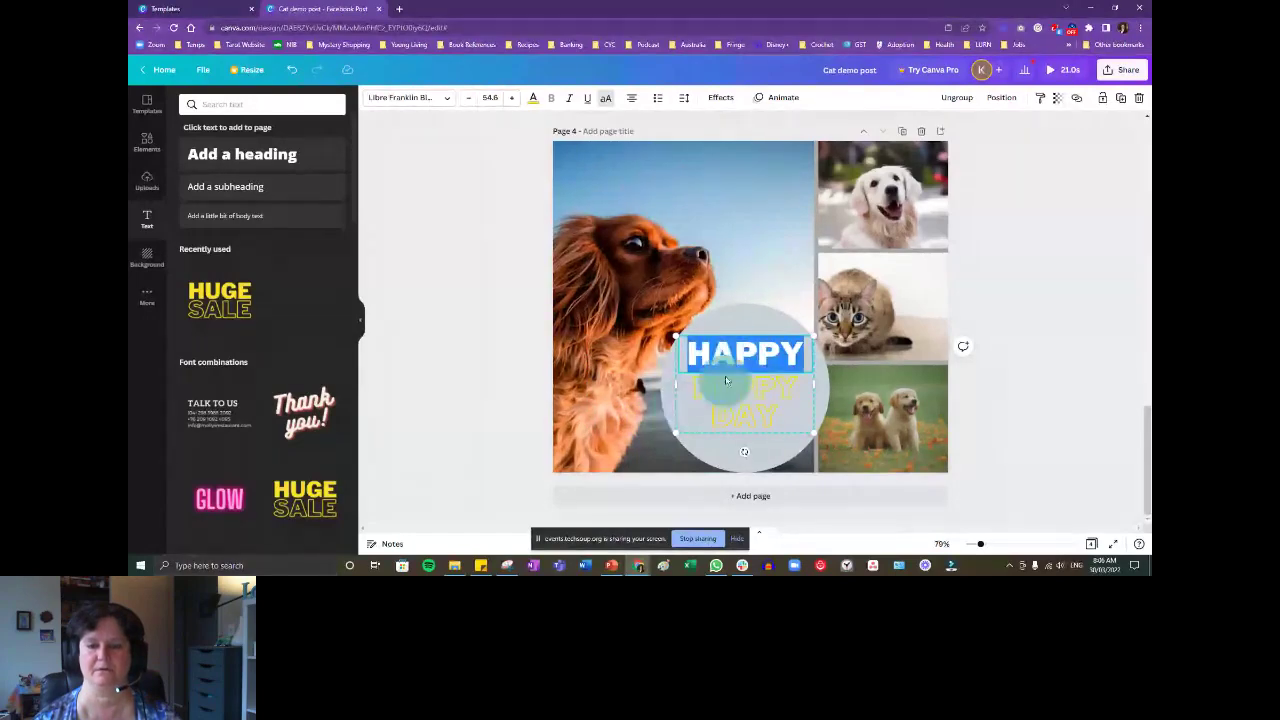
click(729, 306)
click(732, 370)
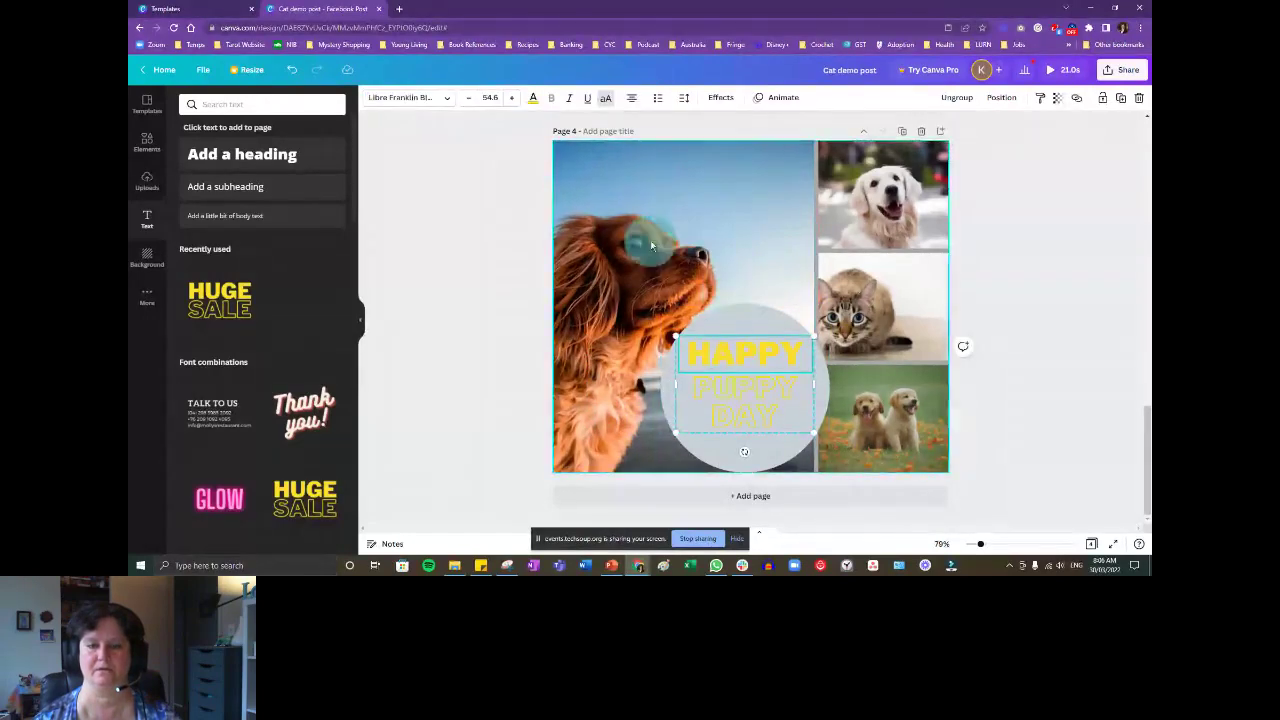
click(533, 97)
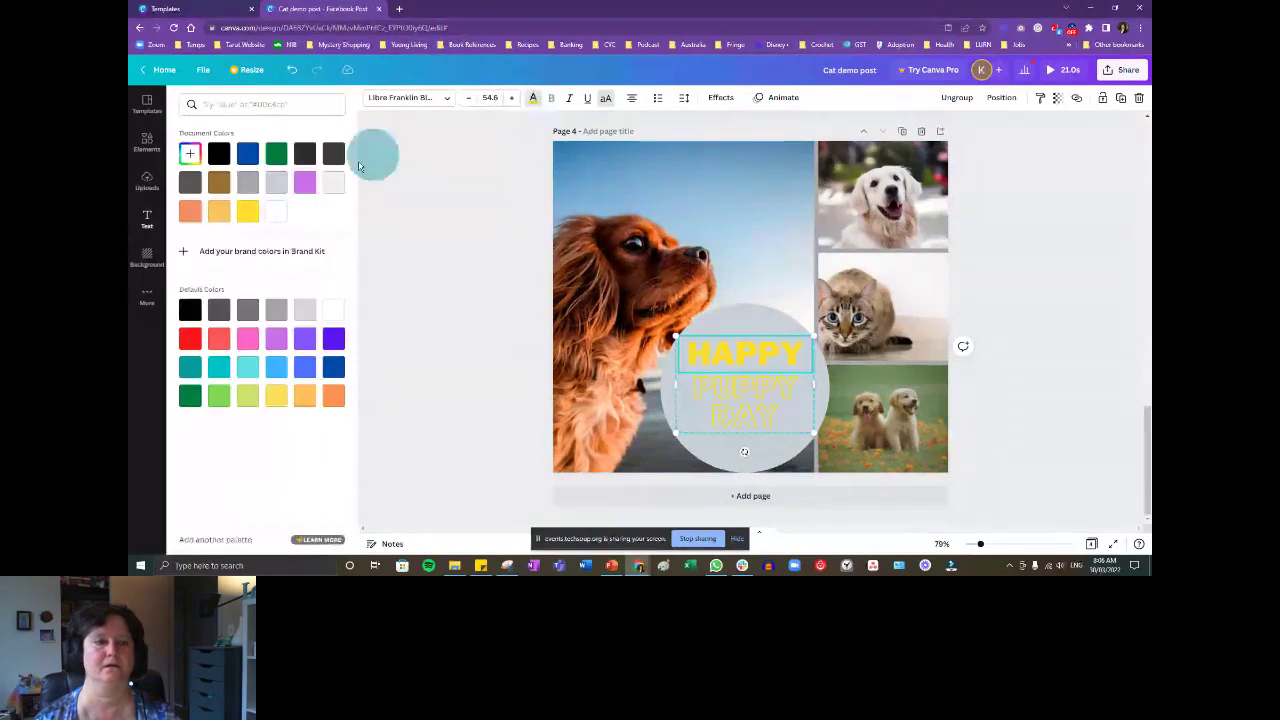
click(247, 153)
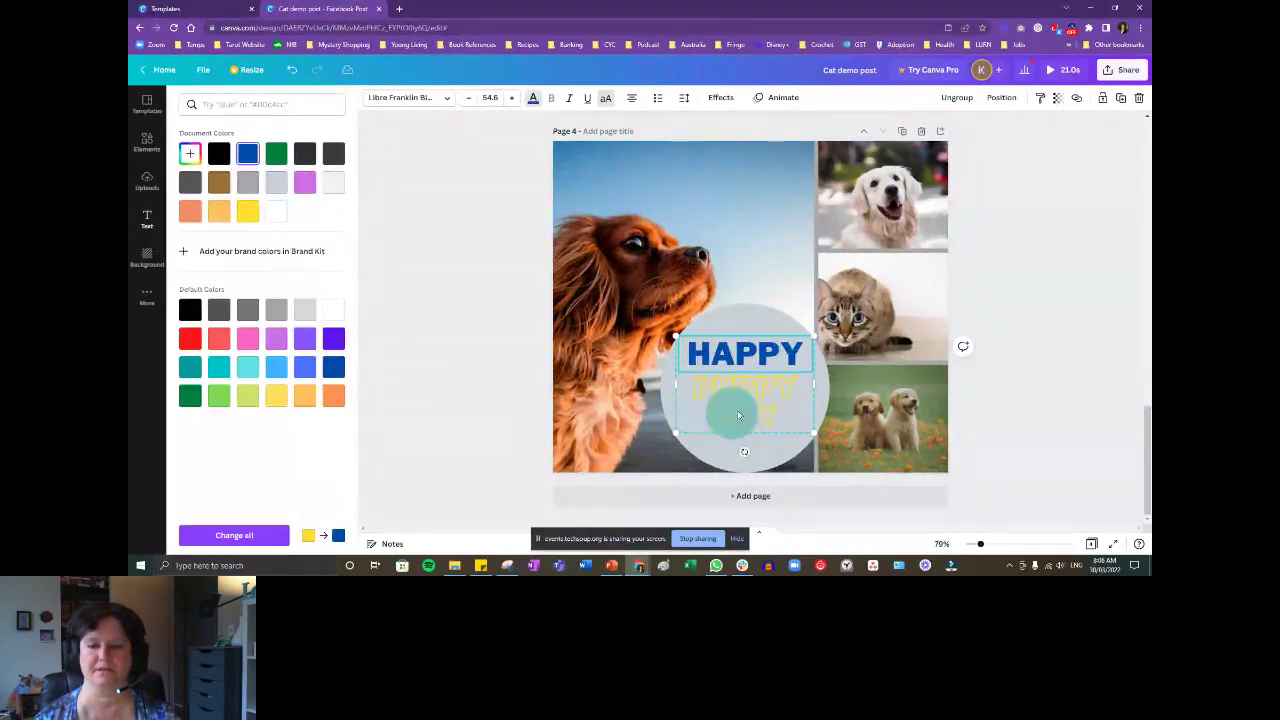
Recolor the outlined "PUPPY DAY" text with the dark blue from the document colors.
click(465, 392)
click(760, 415)
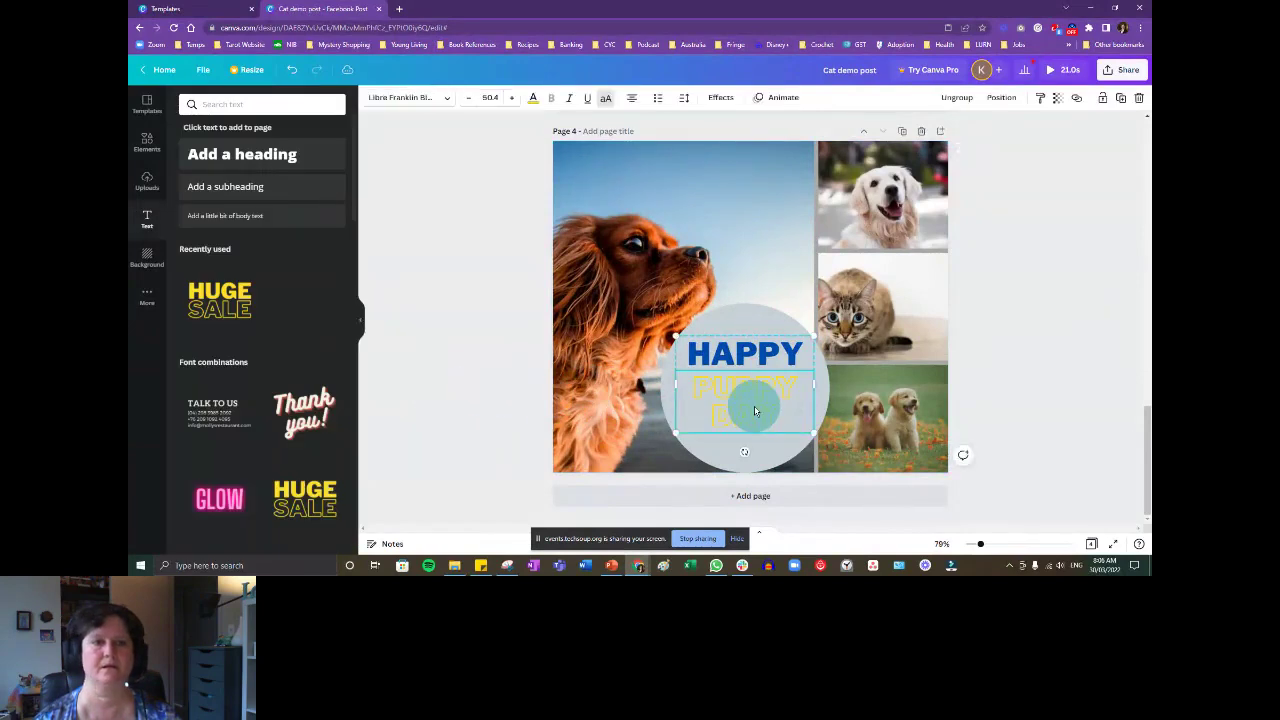
click(533, 97)
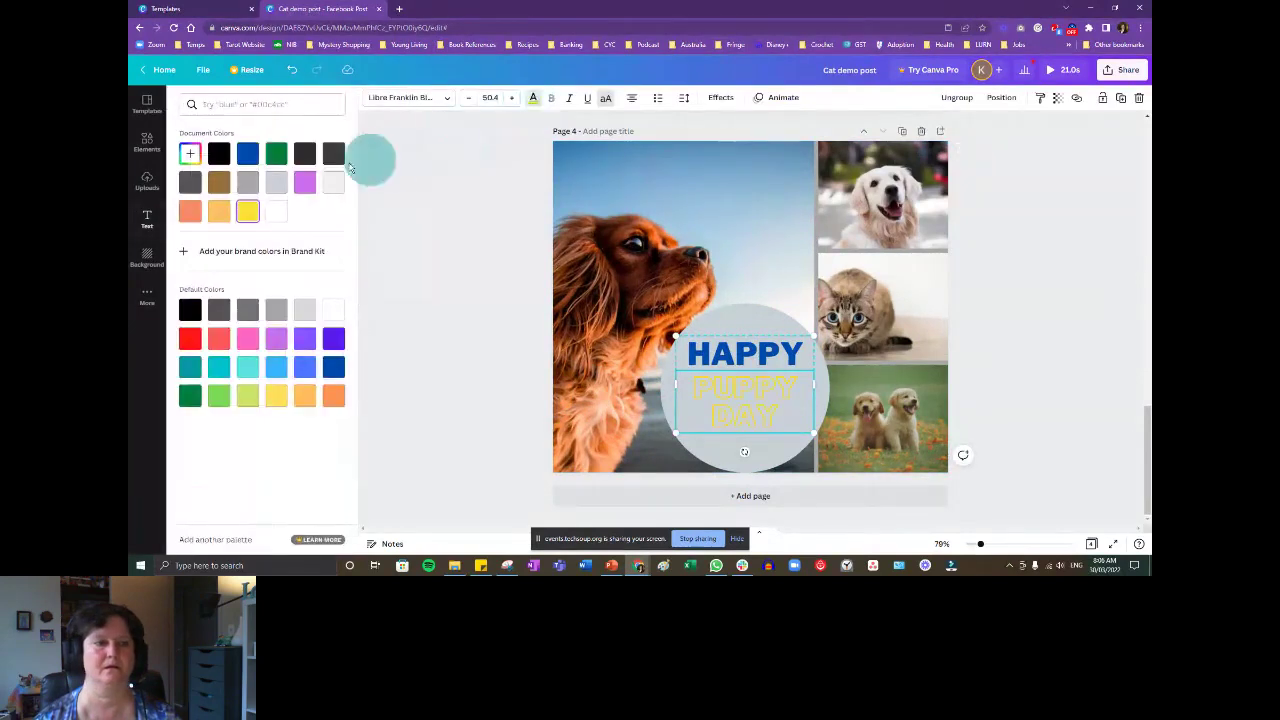
click(249, 156)
click(471, 371)
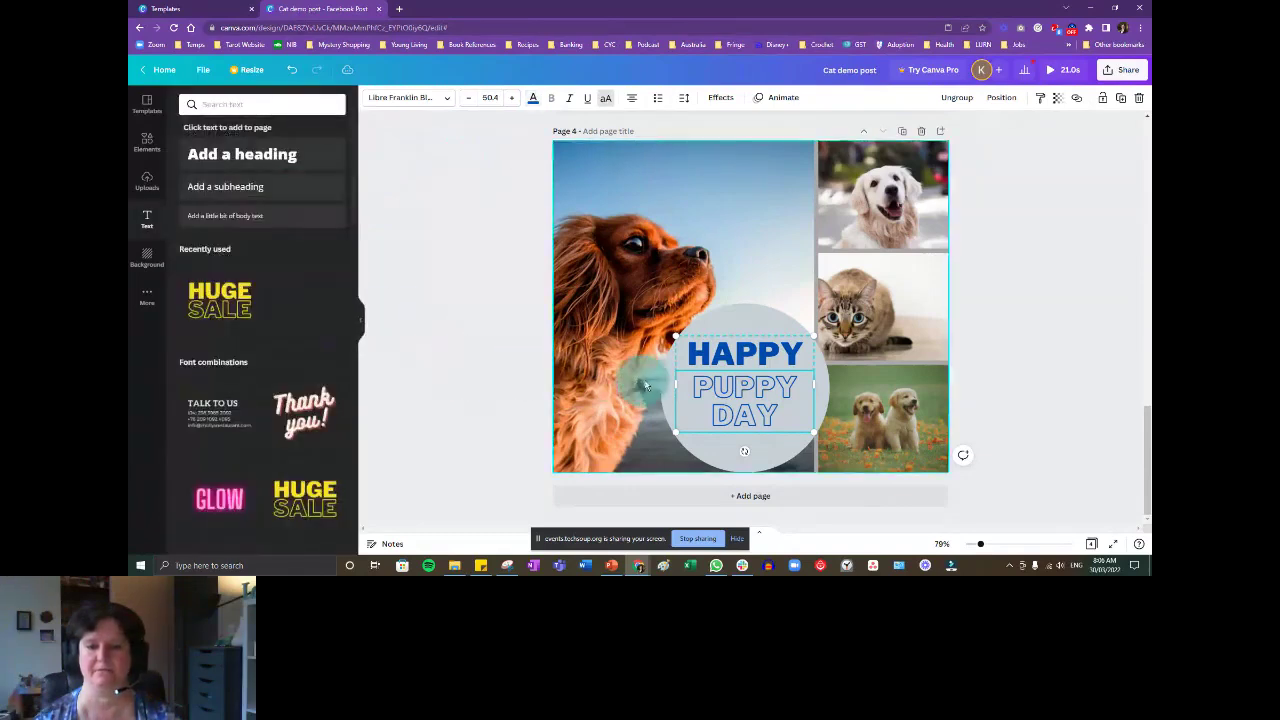
Shrink the "HAPPY PUPPY DAY" text group and the circle behind it, keeping the text inside the smaller circle.
drag(677, 337, 718, 367)
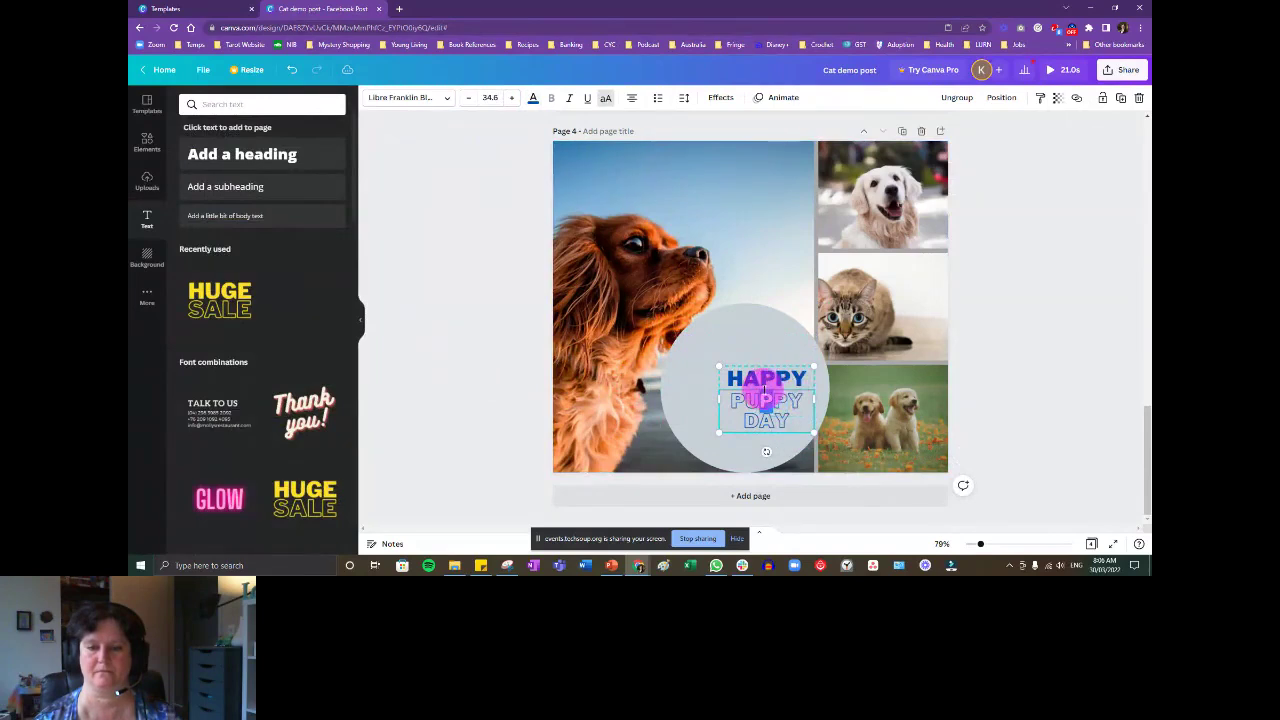
drag(762, 382, 741, 381)
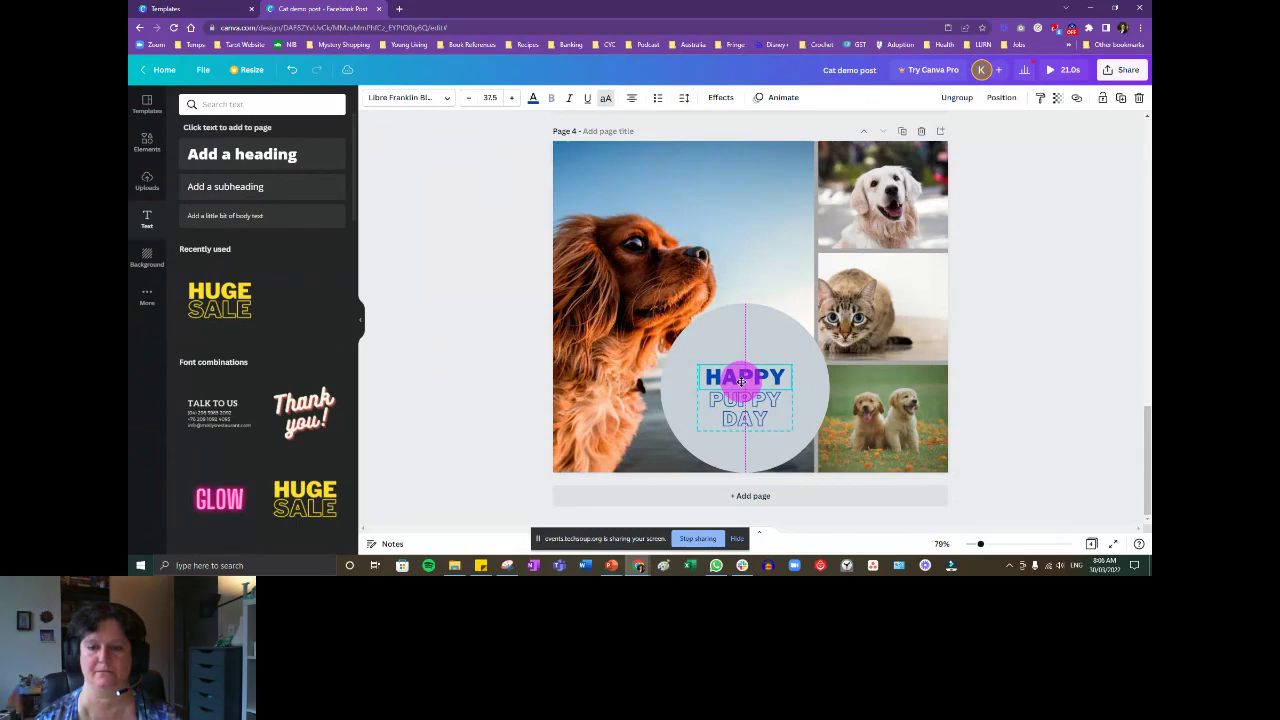
click(720, 422)
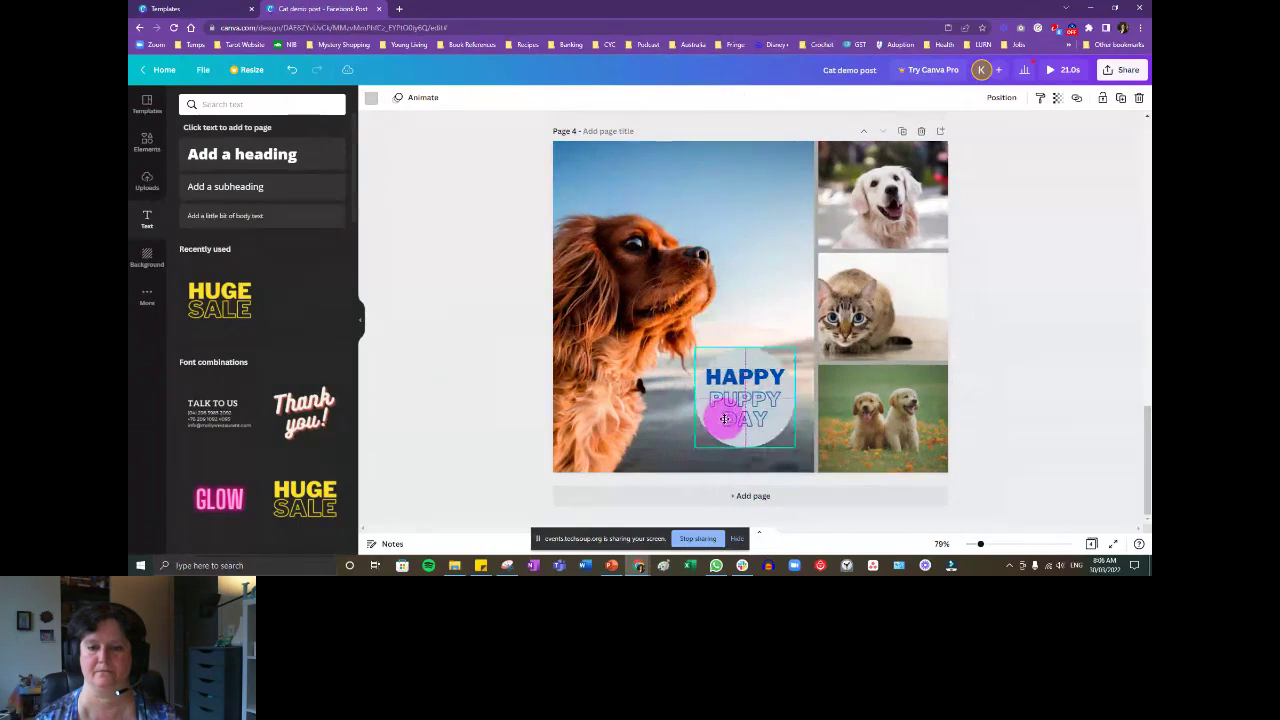
drag(724, 418, 721, 418)
Recolor the circle behind "HAPPY PUPPY DAY" with the light green from the default colors.
click(376, 102)
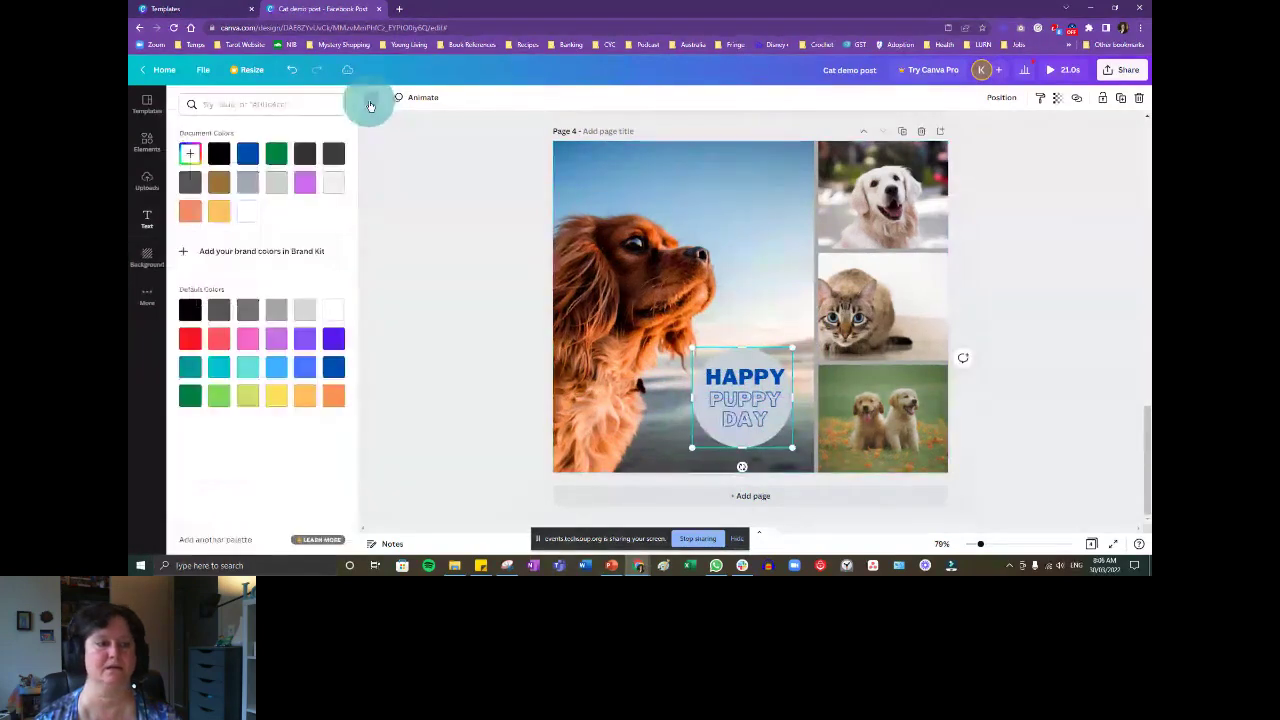
click(305, 310)
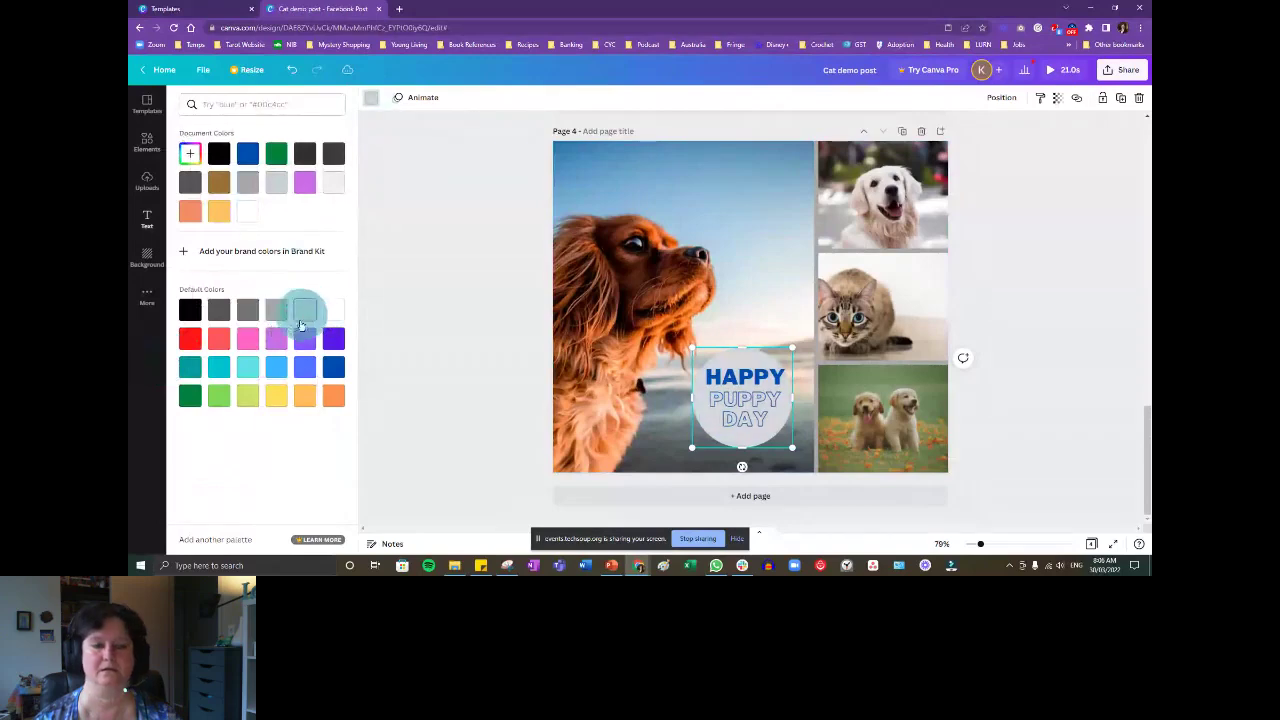
click(231, 400)
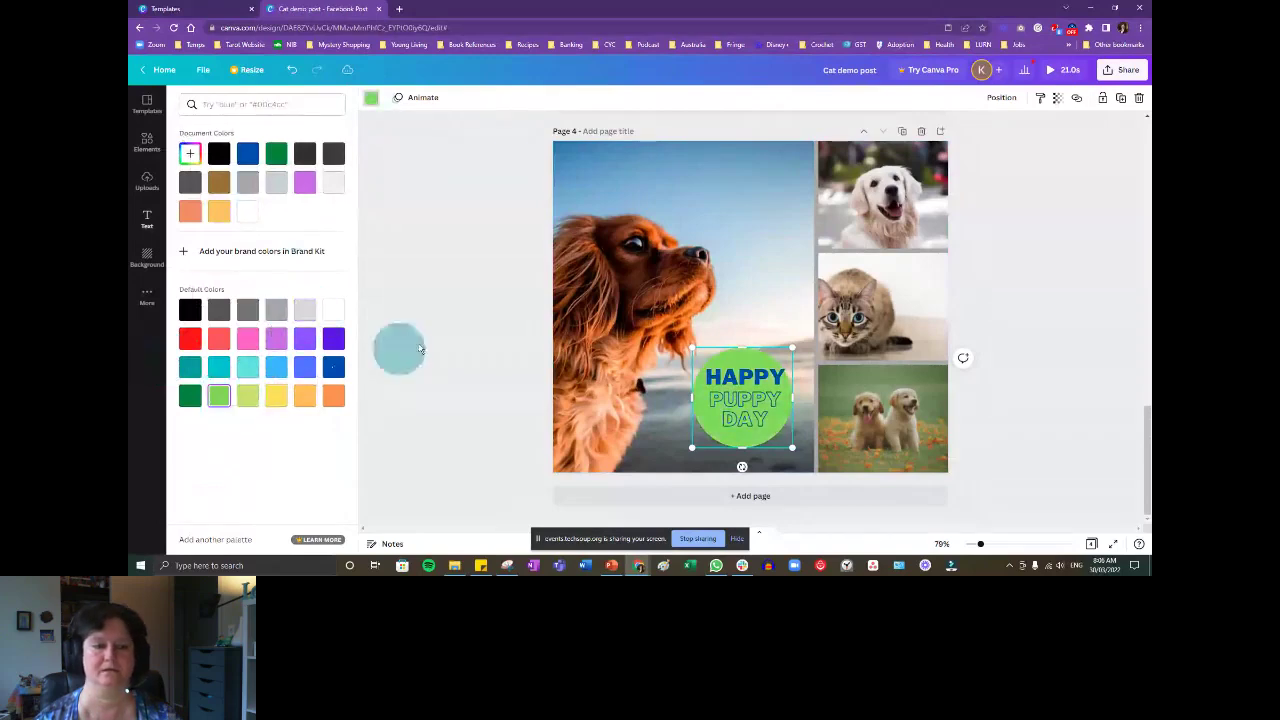
click(476, 327)
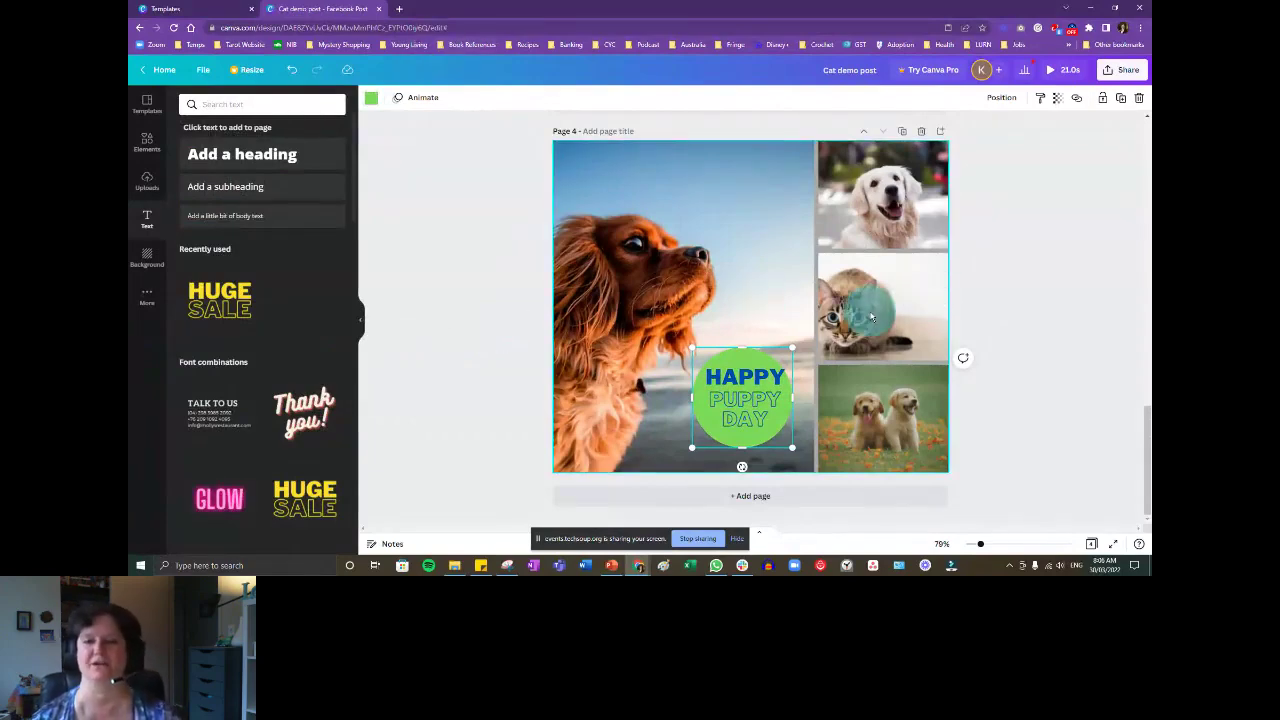
click(442, 254)
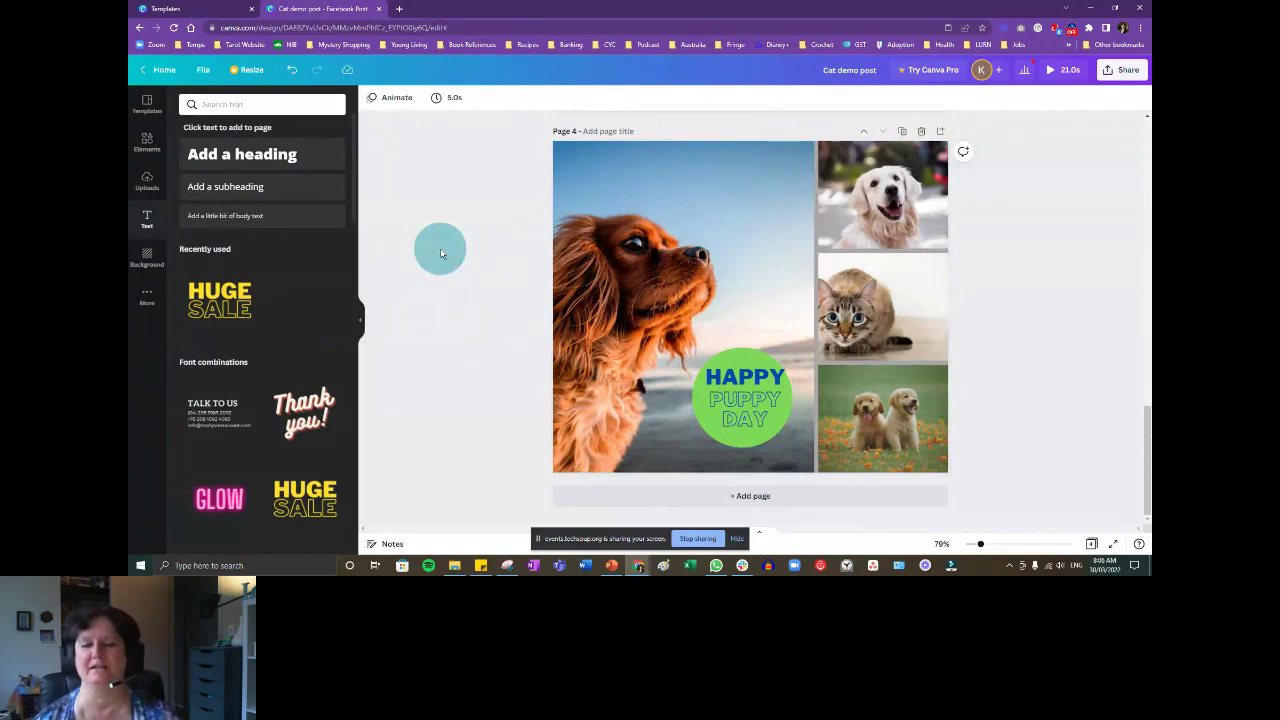
click(694, 430)
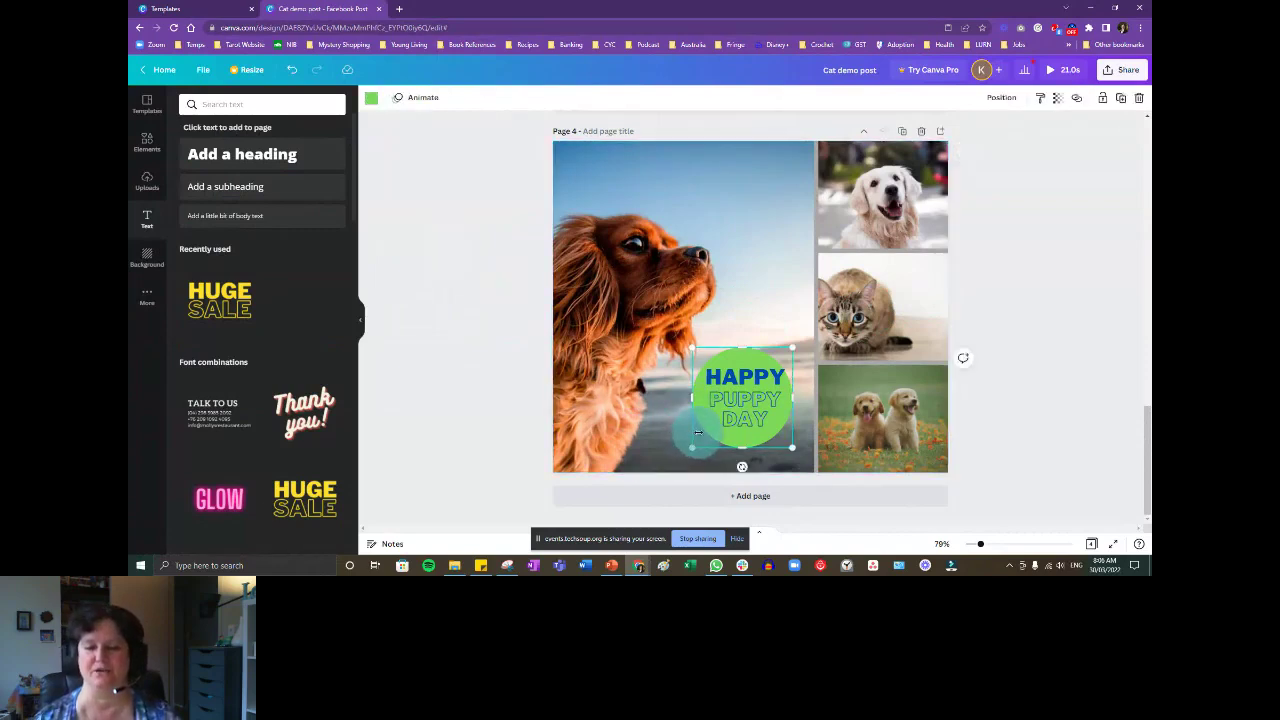
drag(698, 432, 698, 428)
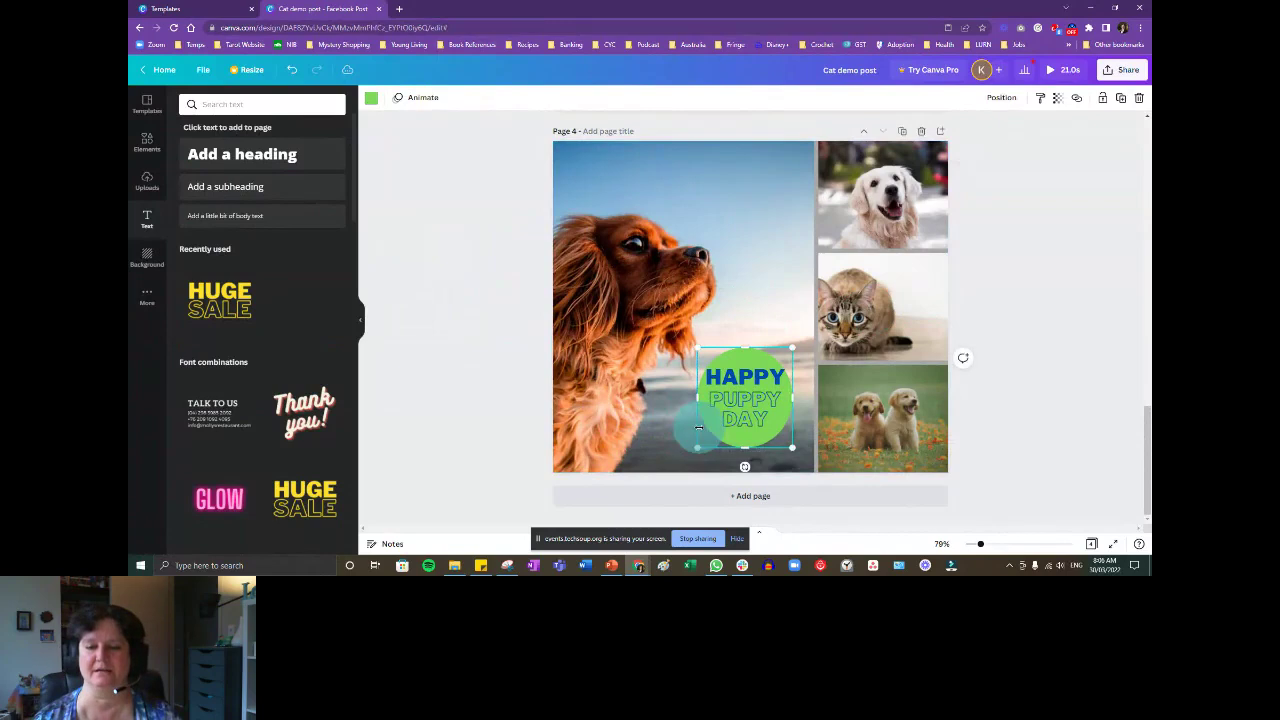
key(ctrl+z)
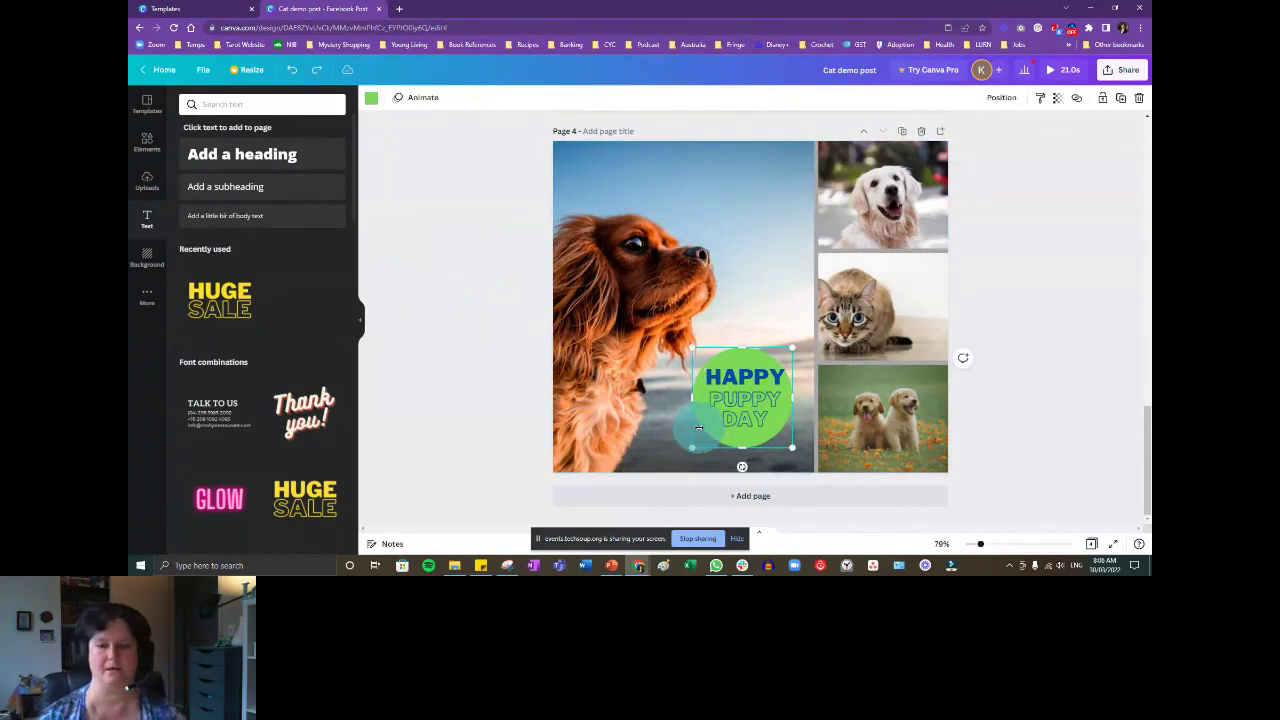
Move the green circle slightly up so it is centered behind the "HAPPY PUPPY DAY" text.
drag(706, 440, 714, 431)
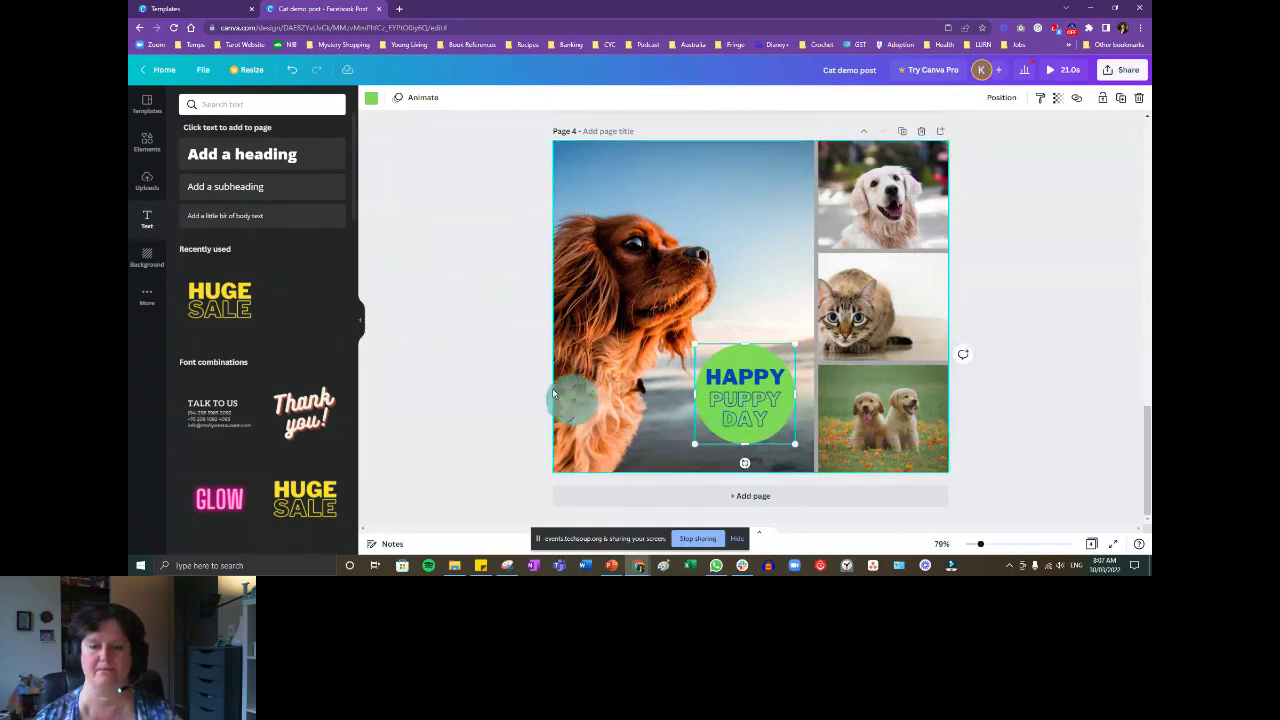
click(495, 367)
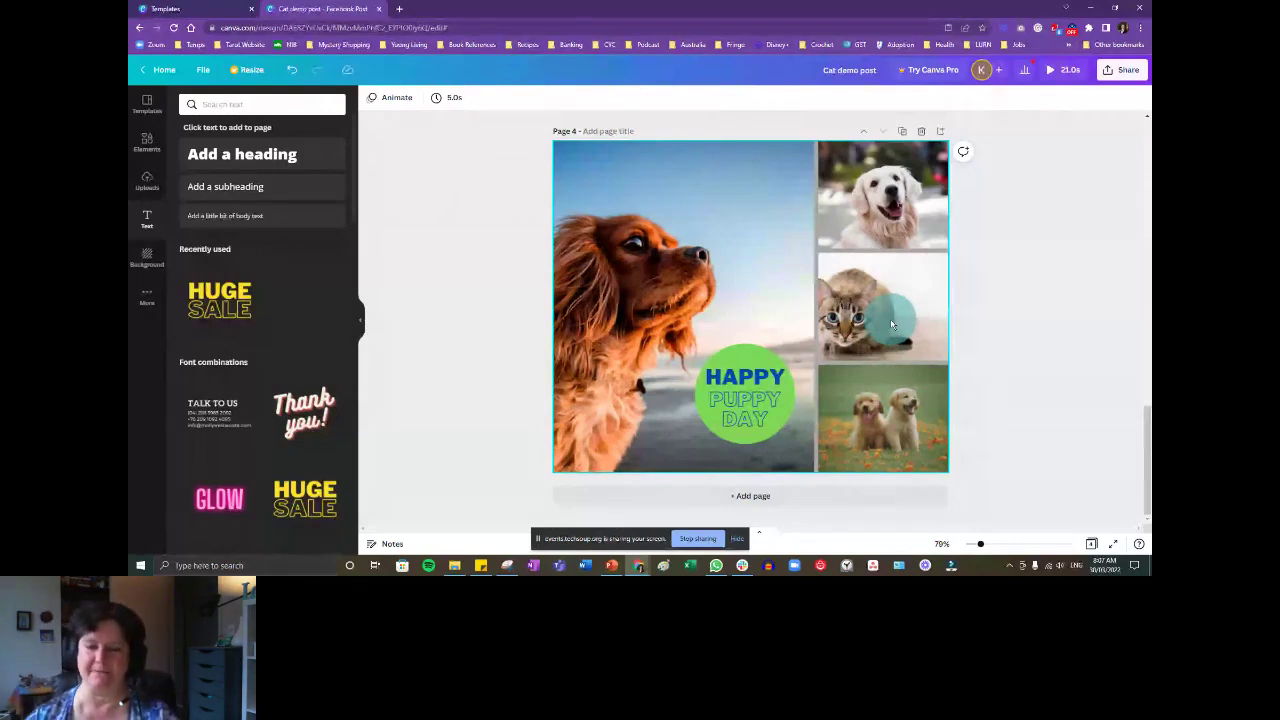
click(1033, 299)
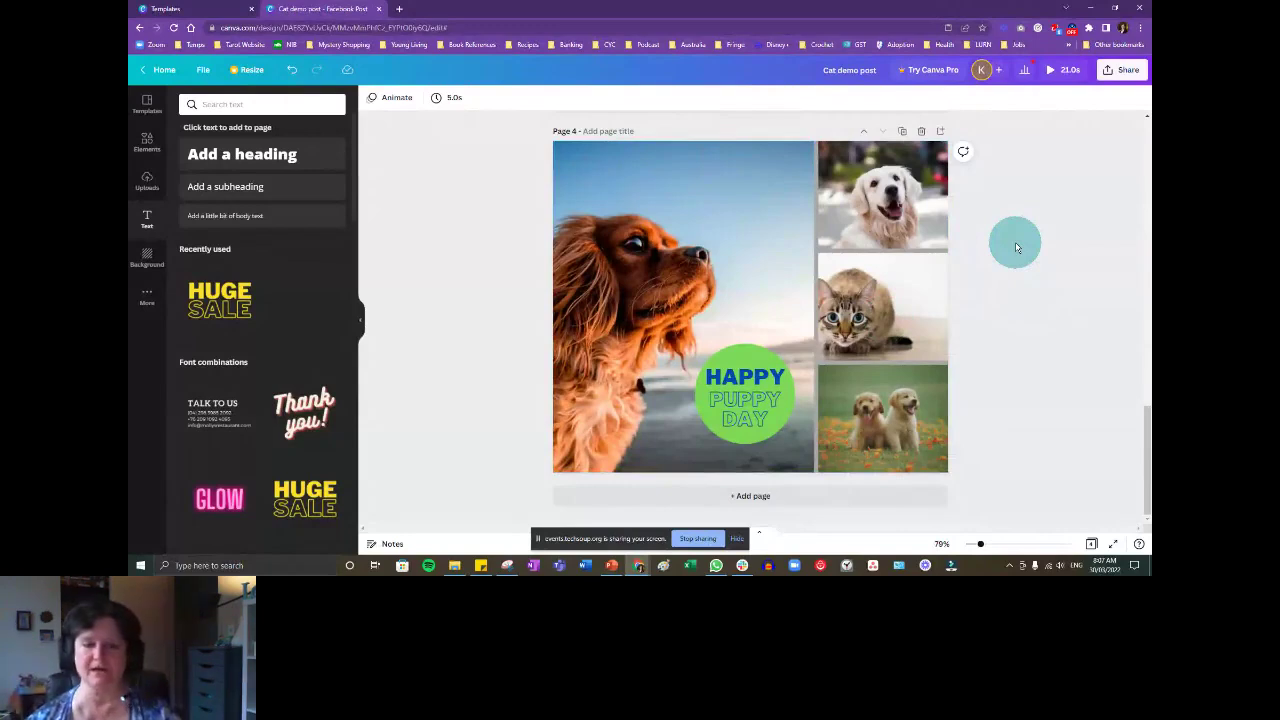
Add page 5 with the light marble background and insert a default heading, subheading and line of body text.
click(760, 499)
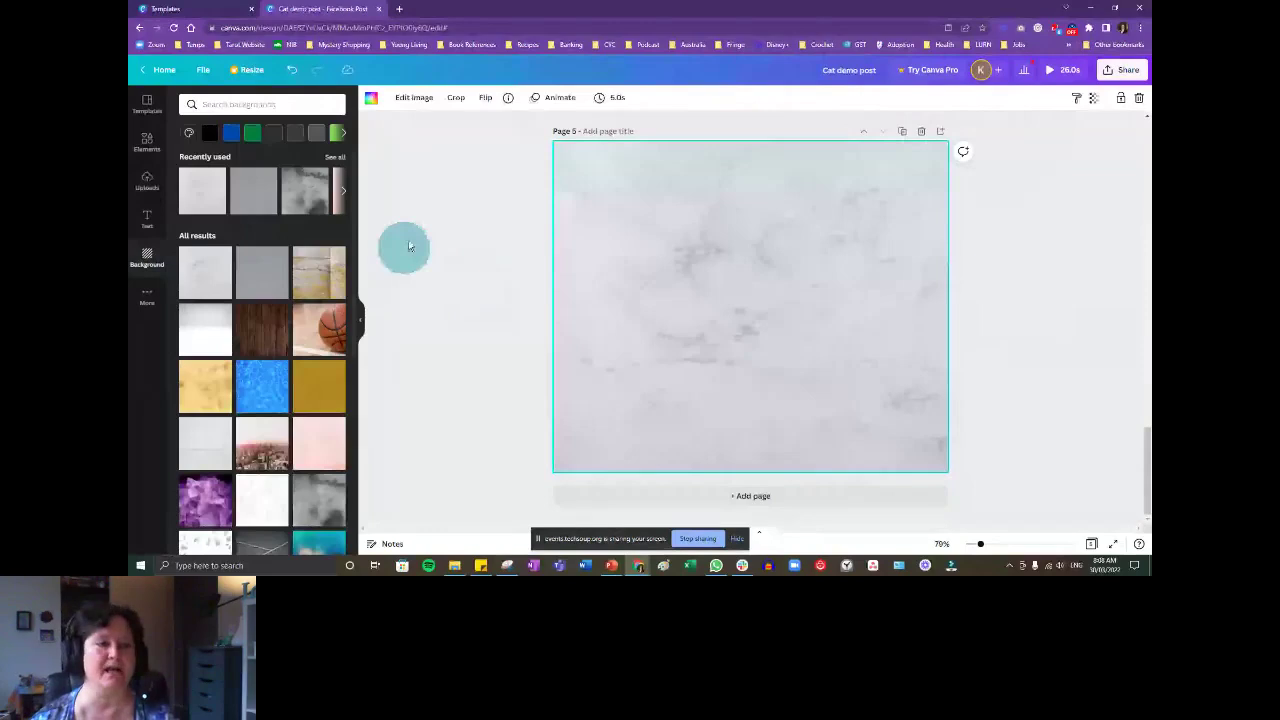
click(147, 218)
click(242, 154)
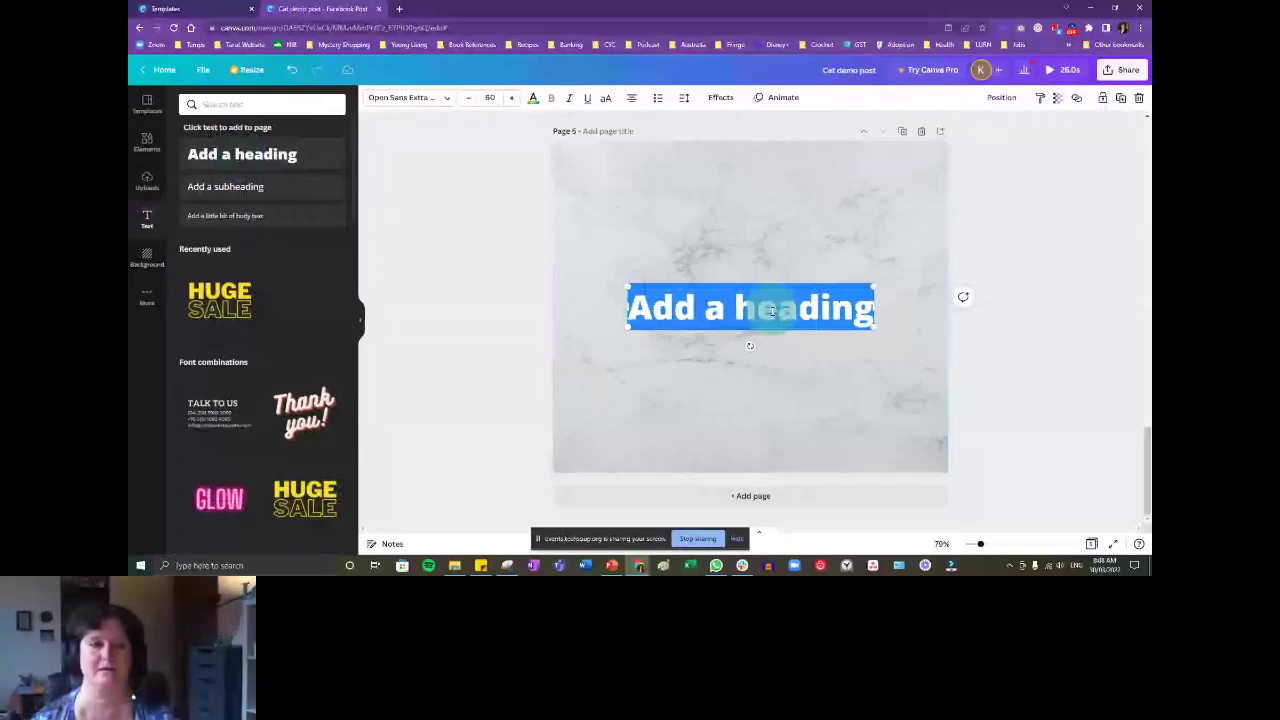
click(228, 187)
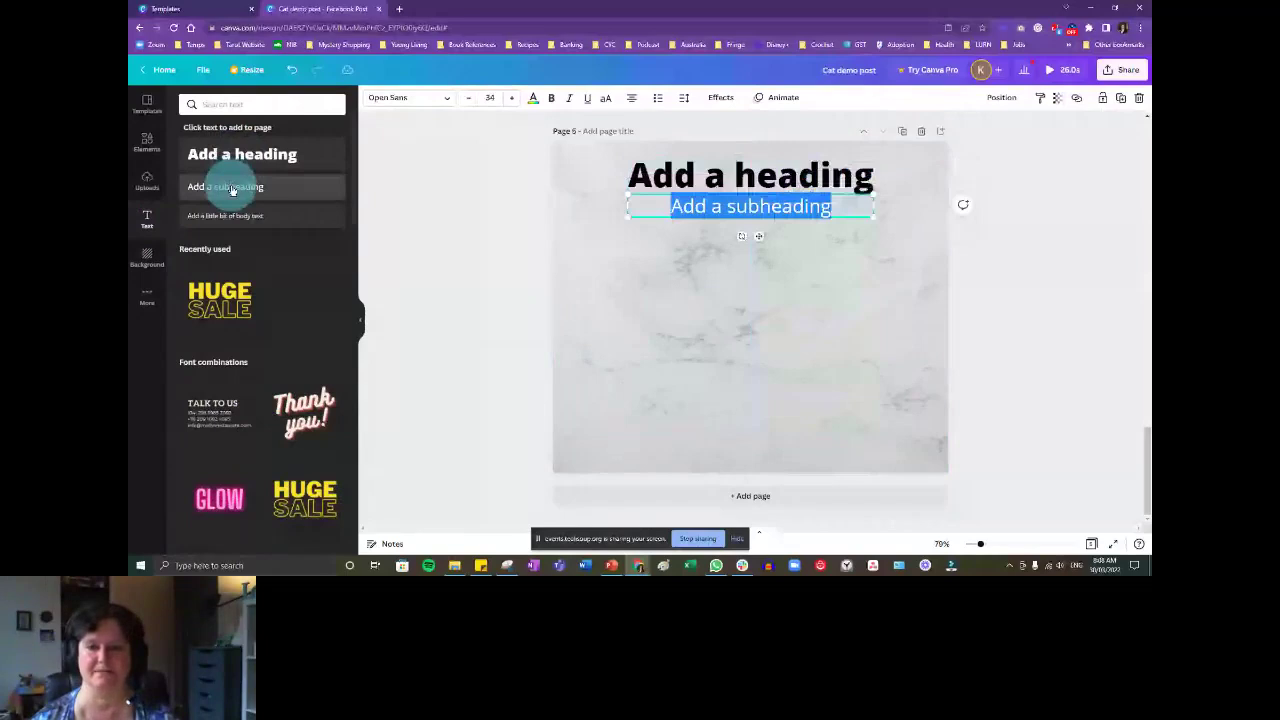
click(225, 215)
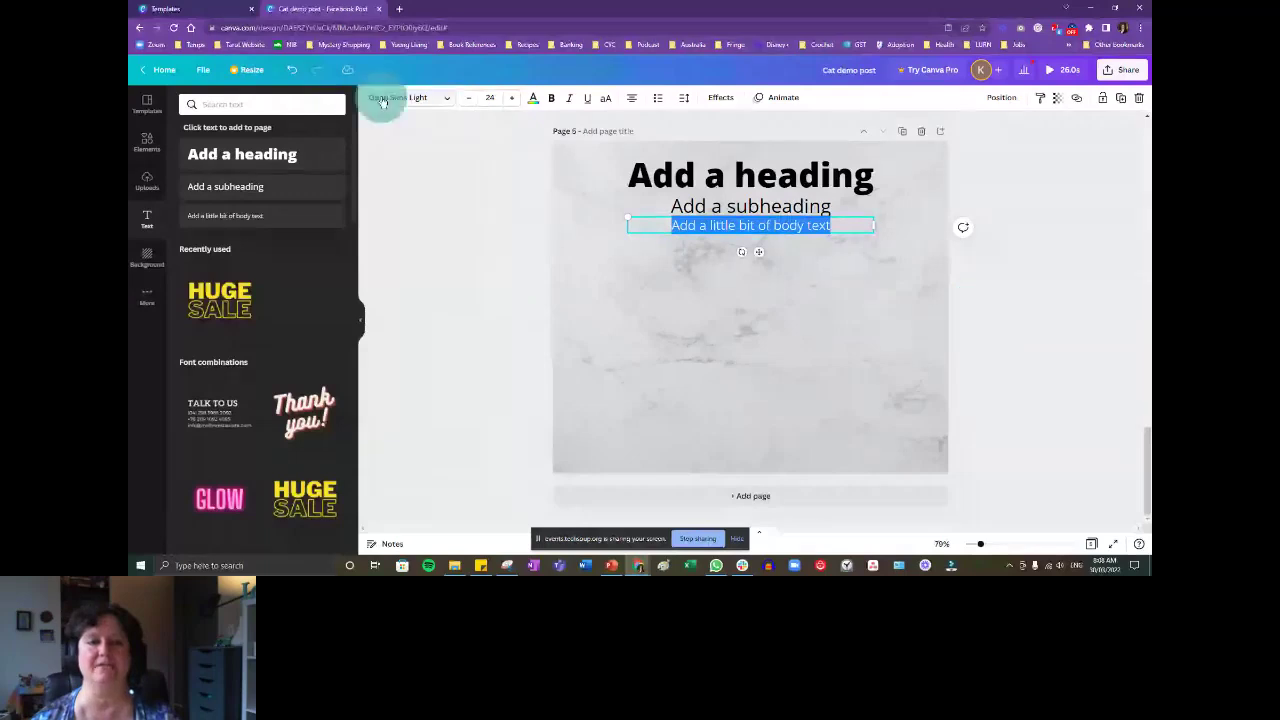
Try the Belleza and Bukhari Script fonts on the body text line.
click(450, 102)
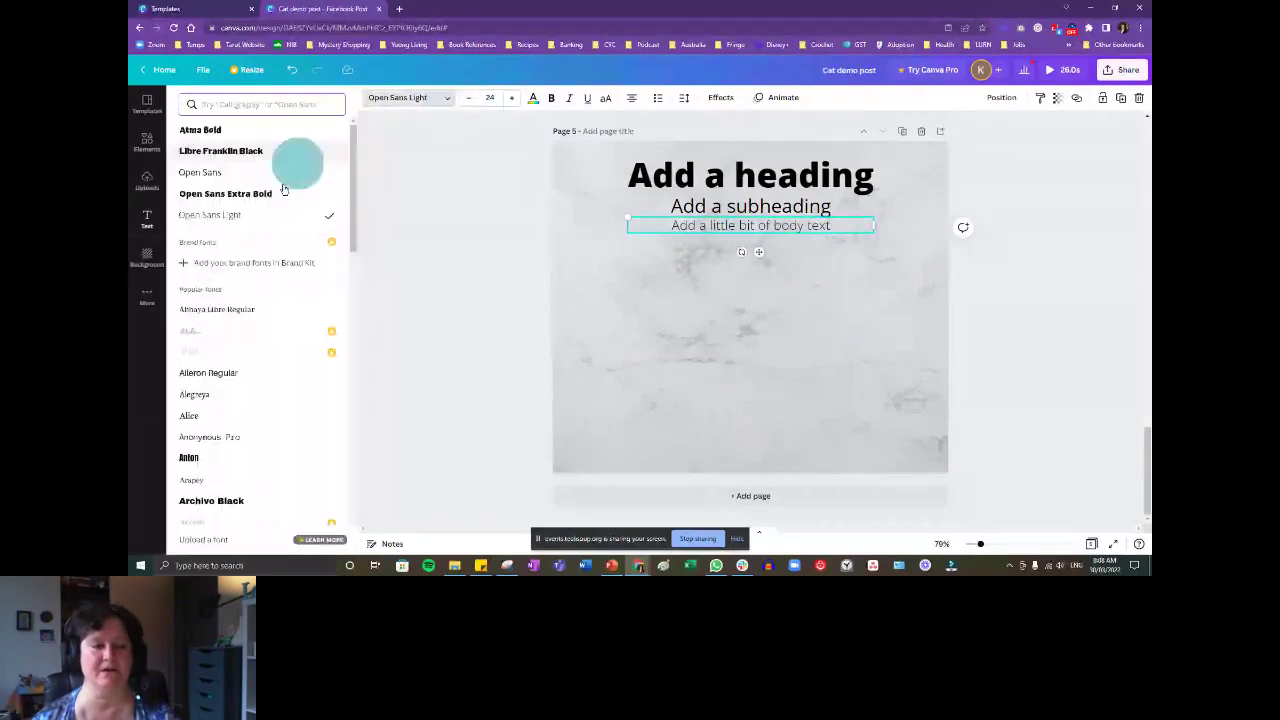
scroll(260, 251, down, 5)
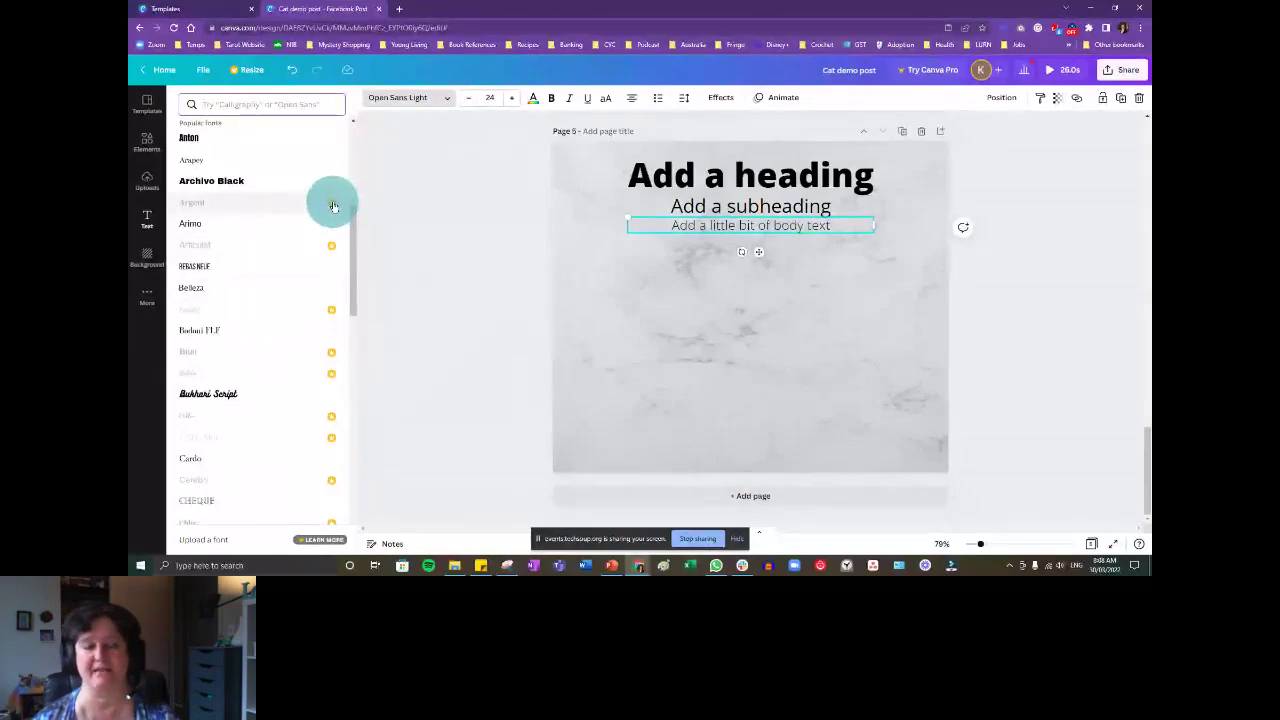
click(186, 290)
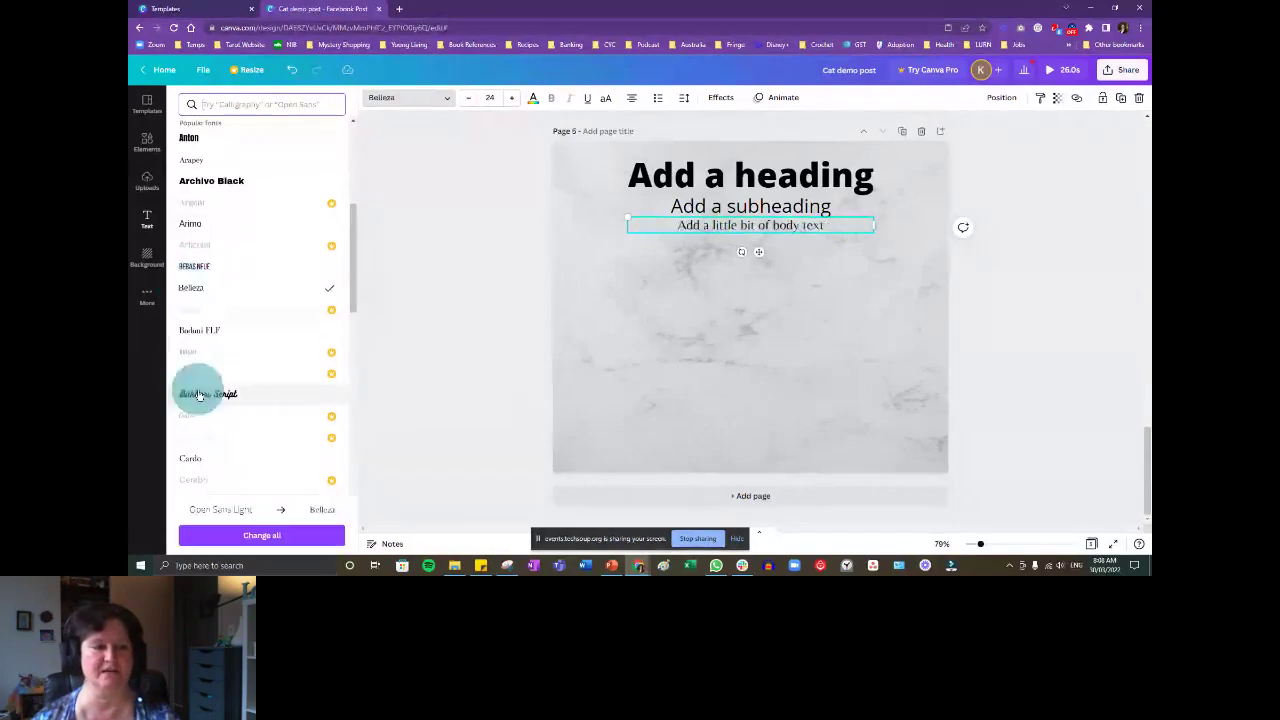
click(197, 396)
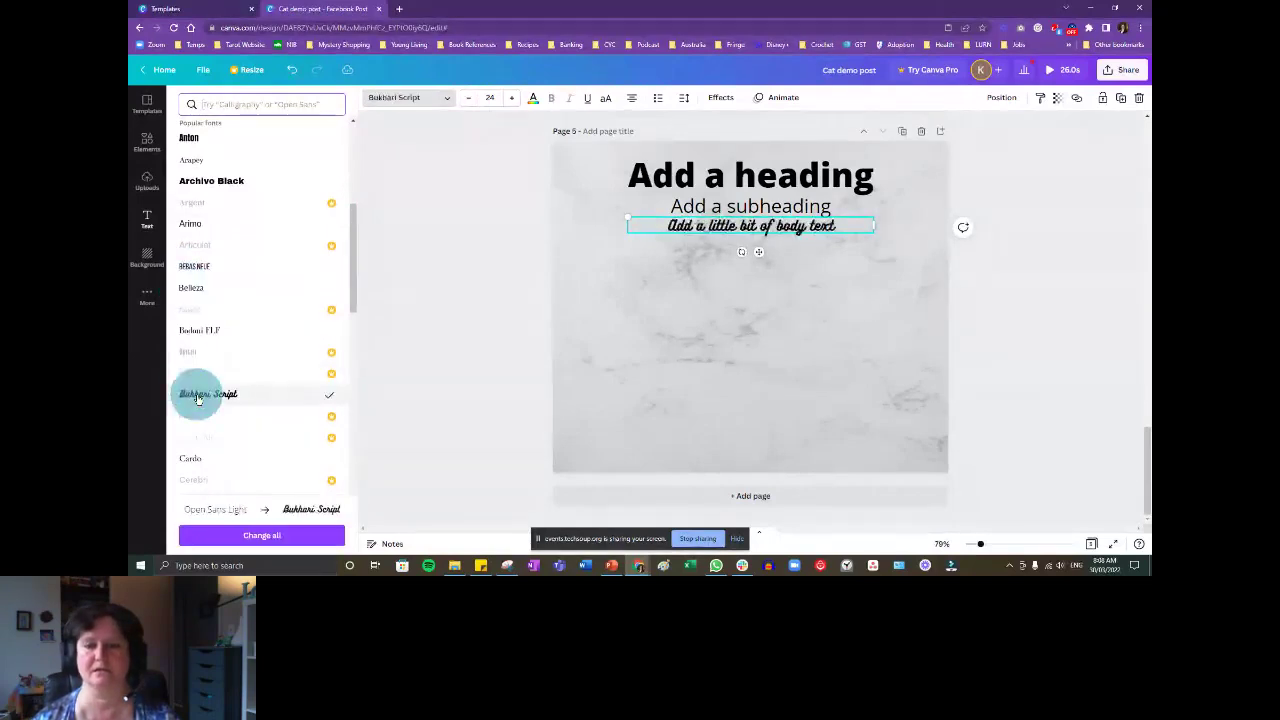
Set the body text to bold Cooper Hewitt and move it lower, away from the subheading.
scroll(197, 397, down, 2)
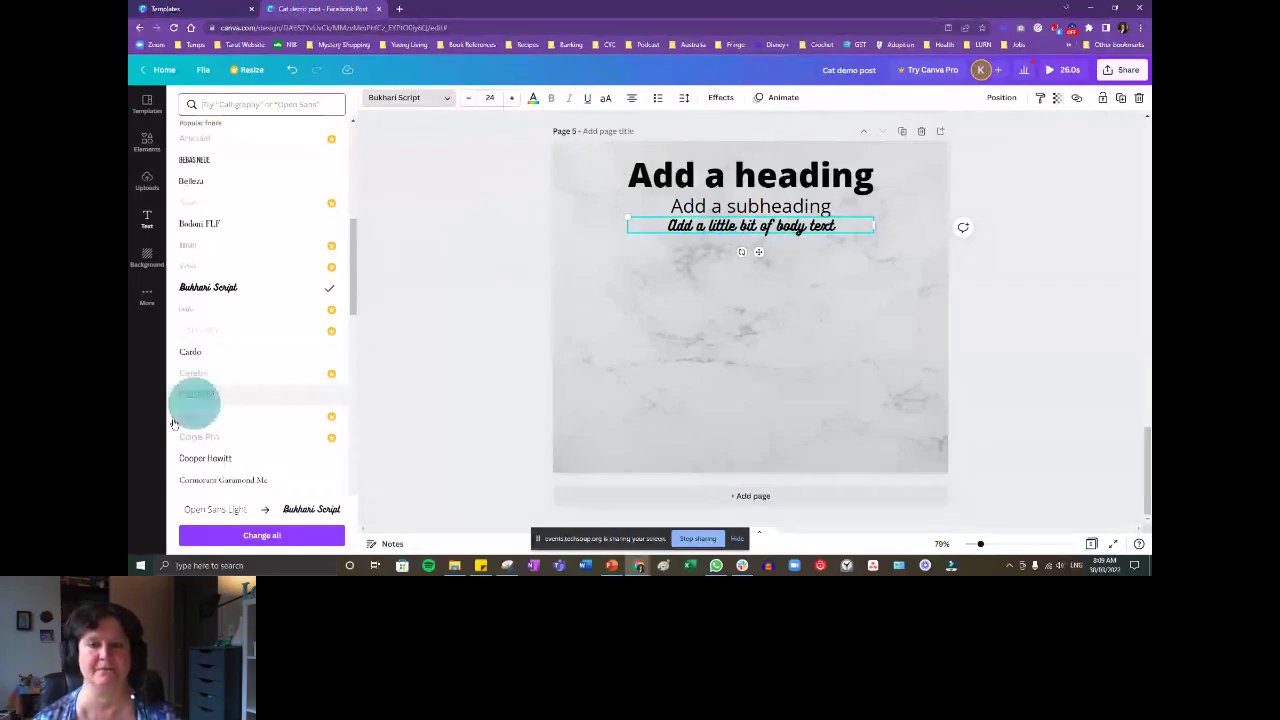
click(205, 458)
drag(643, 229, 643, 294)
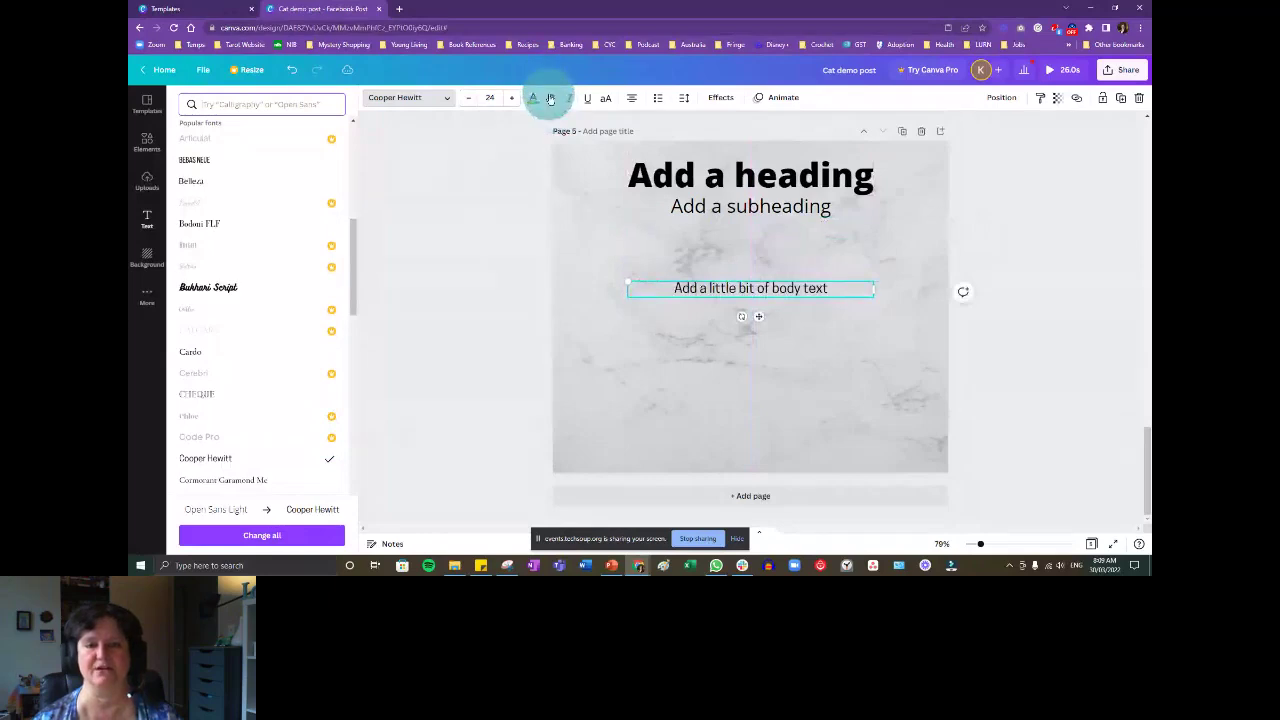
click(550, 98)
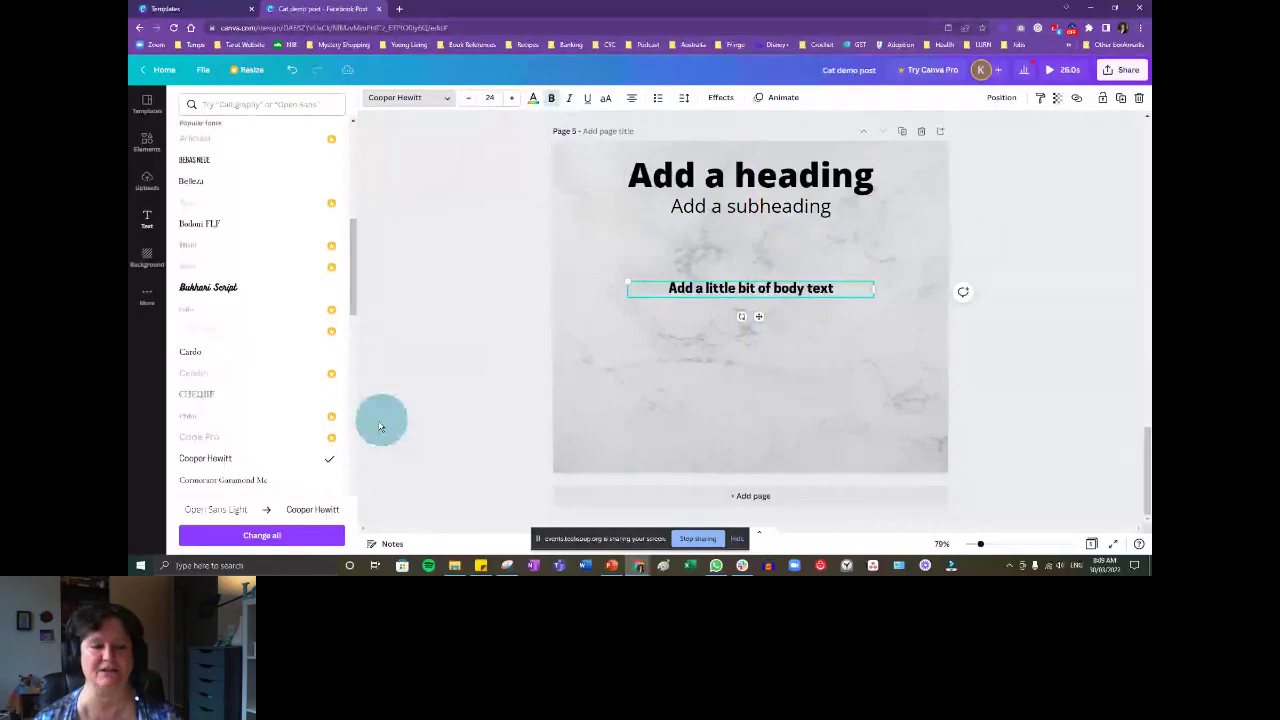
Try Eczar SemiBold on the body text and settle on the Glacial Indifference font.
scroll(221, 369, down, 3)
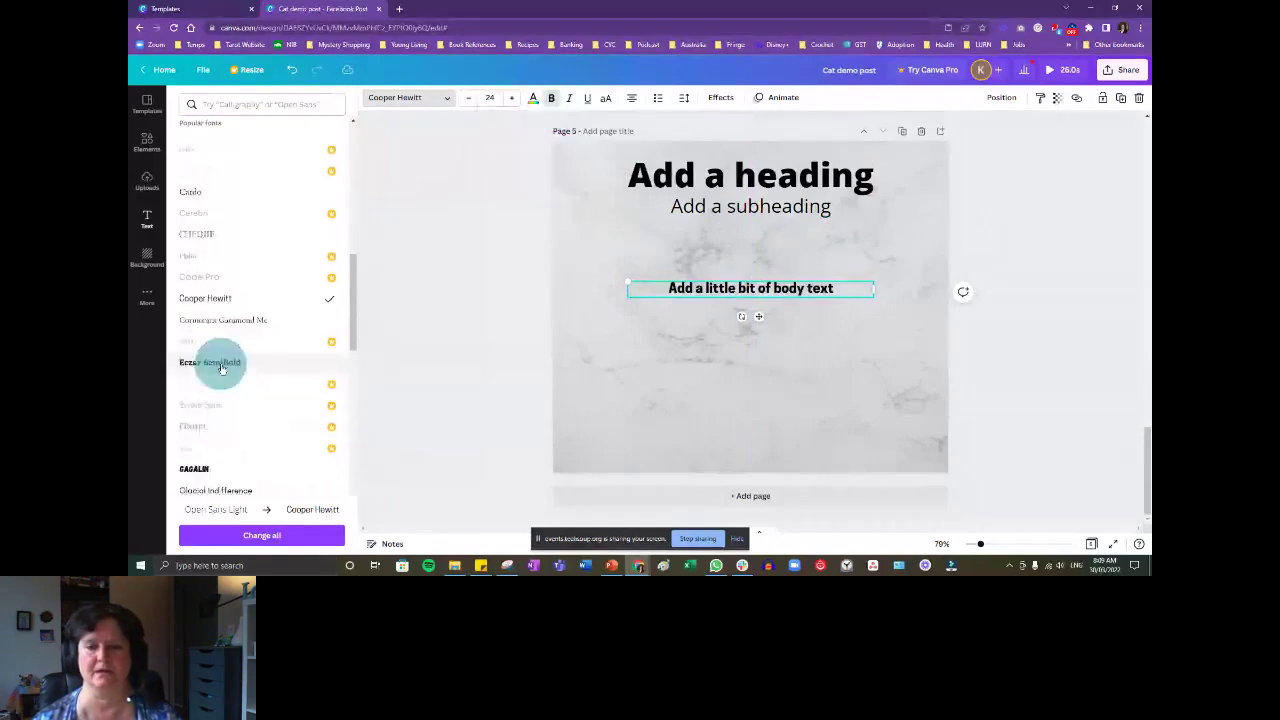
click(221, 369)
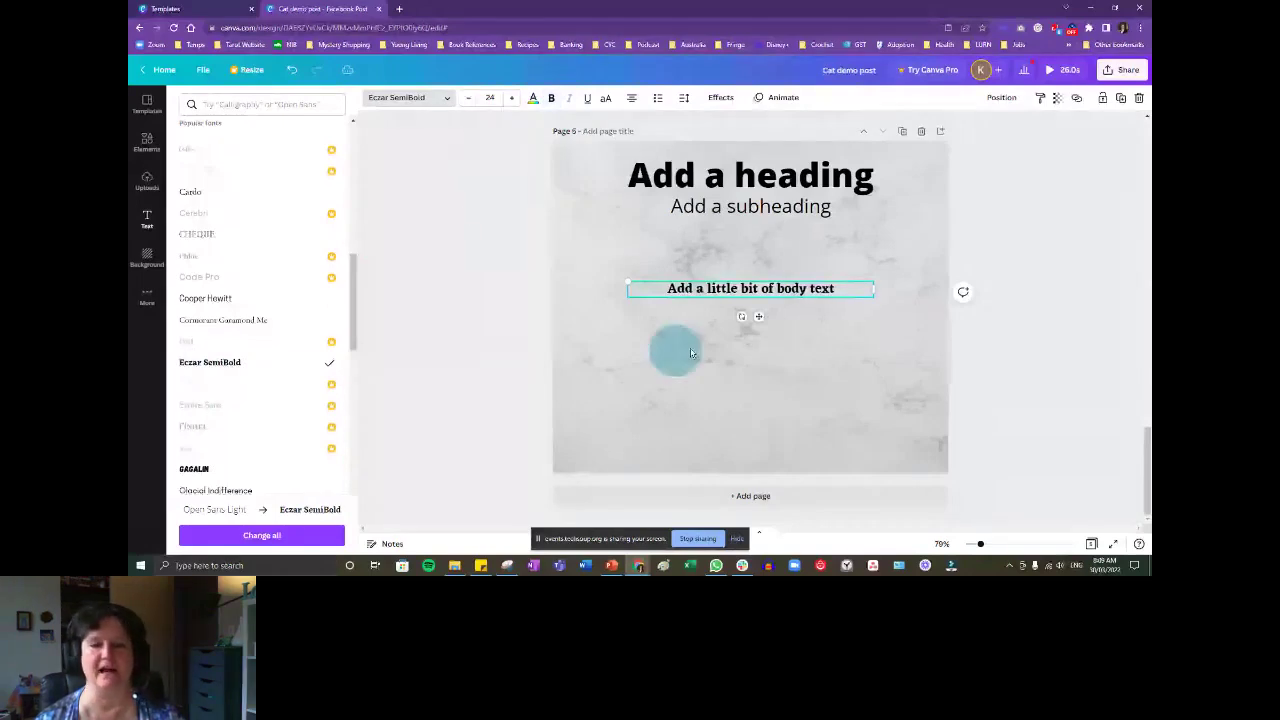
click(206, 491)
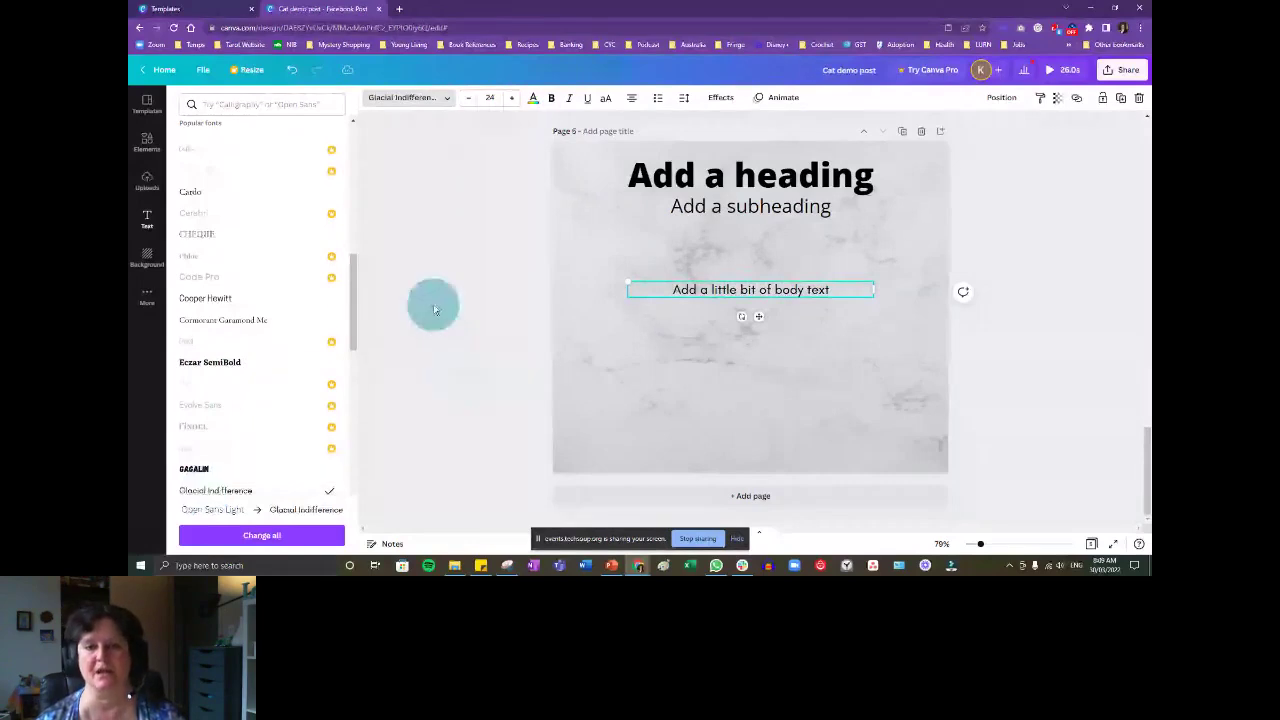
Set the body text's size to 27 and recolor it with the dark green from the document colors.
click(470, 100)
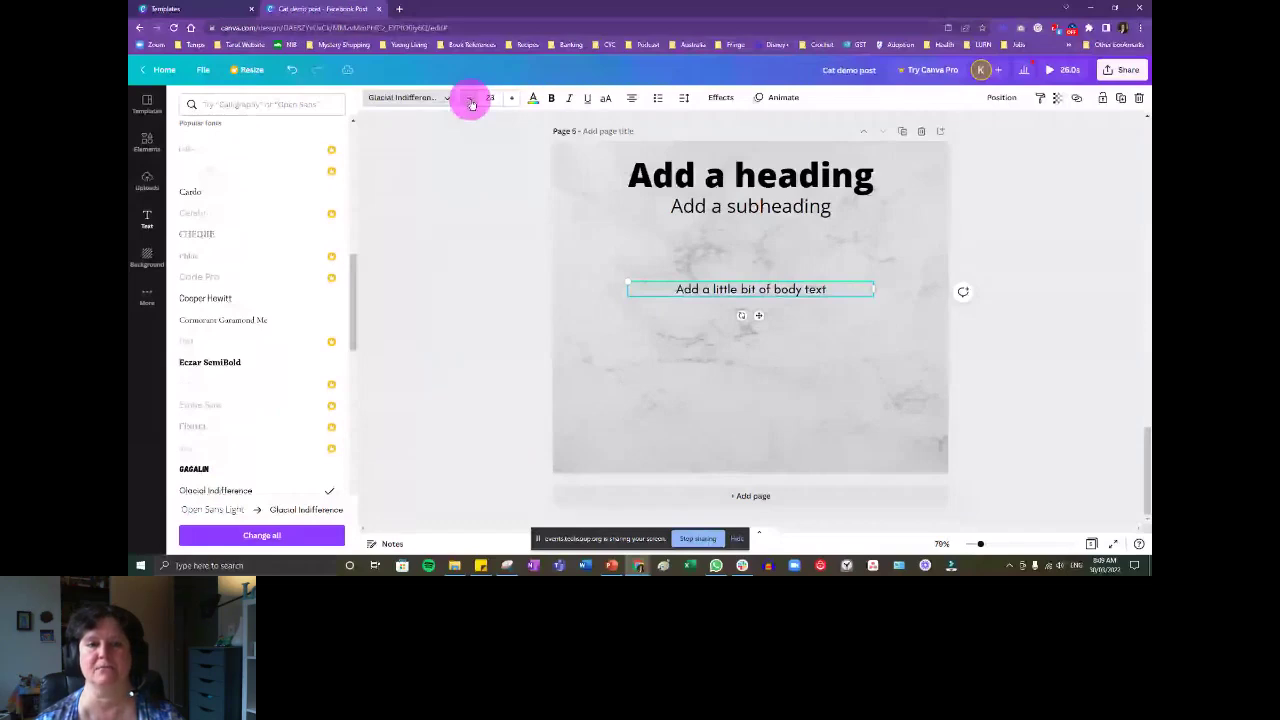
click(511, 97)
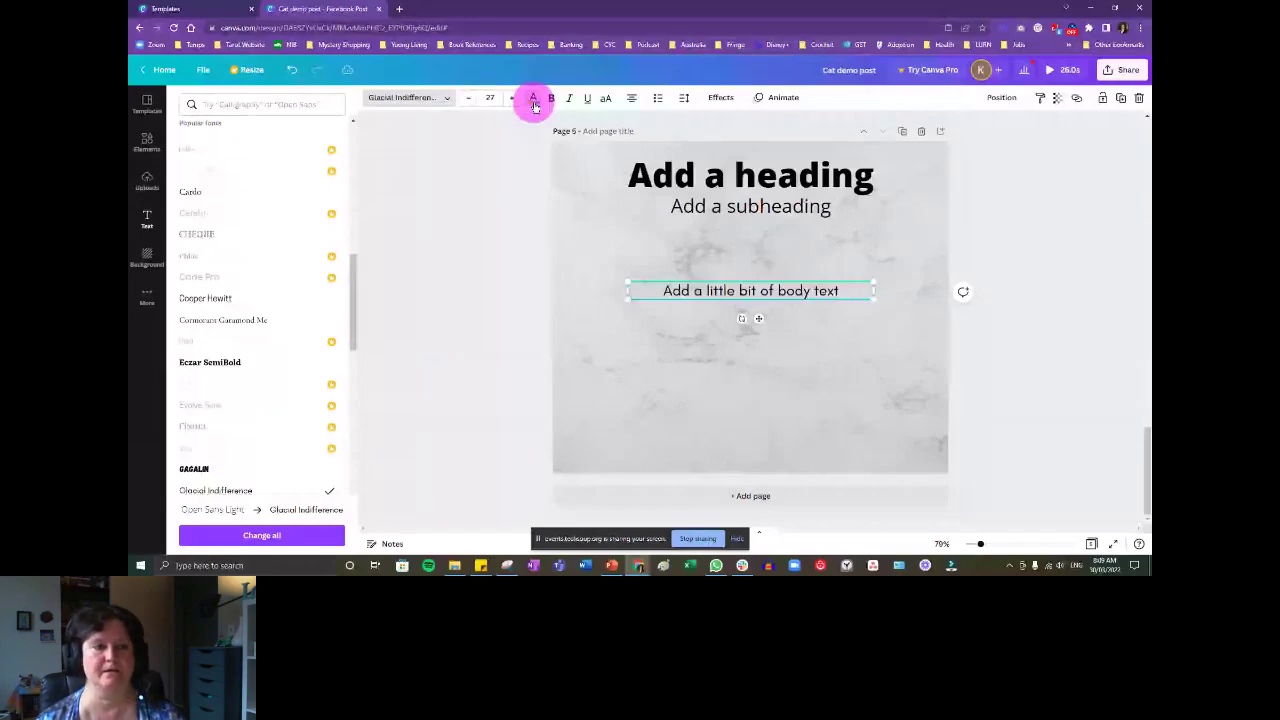
click(534, 100)
click(276, 156)
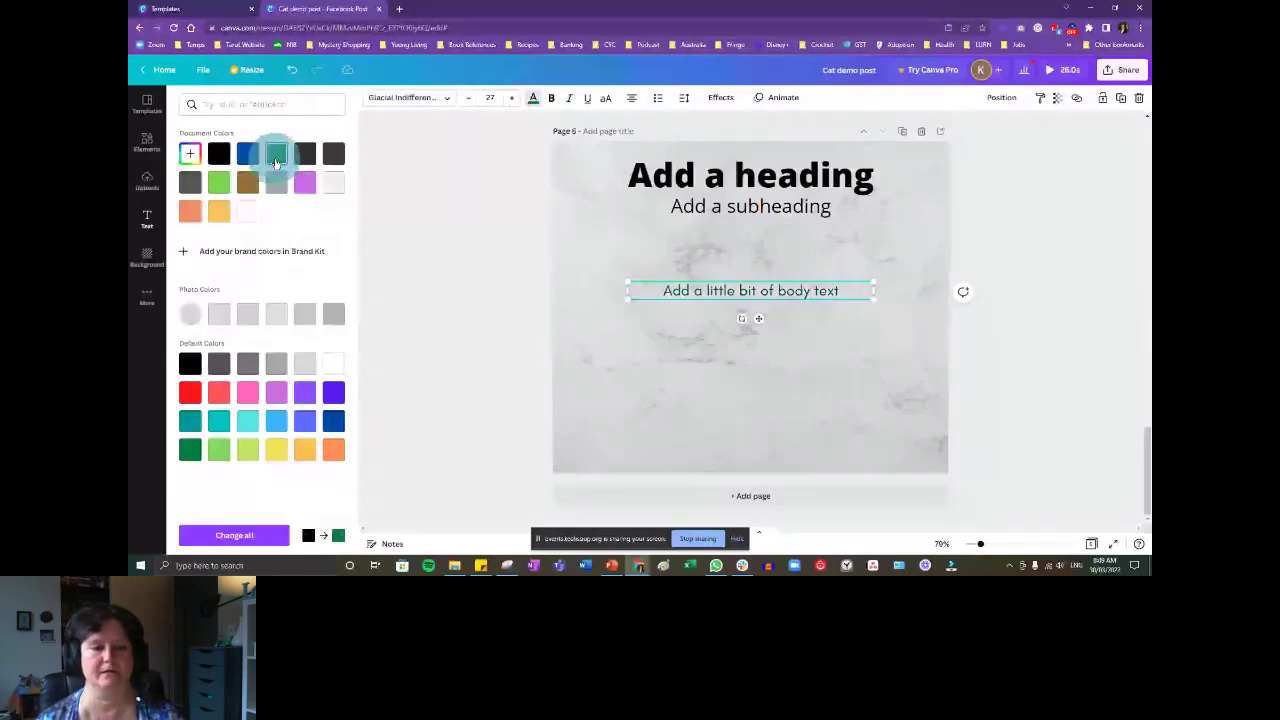
click(302, 395)
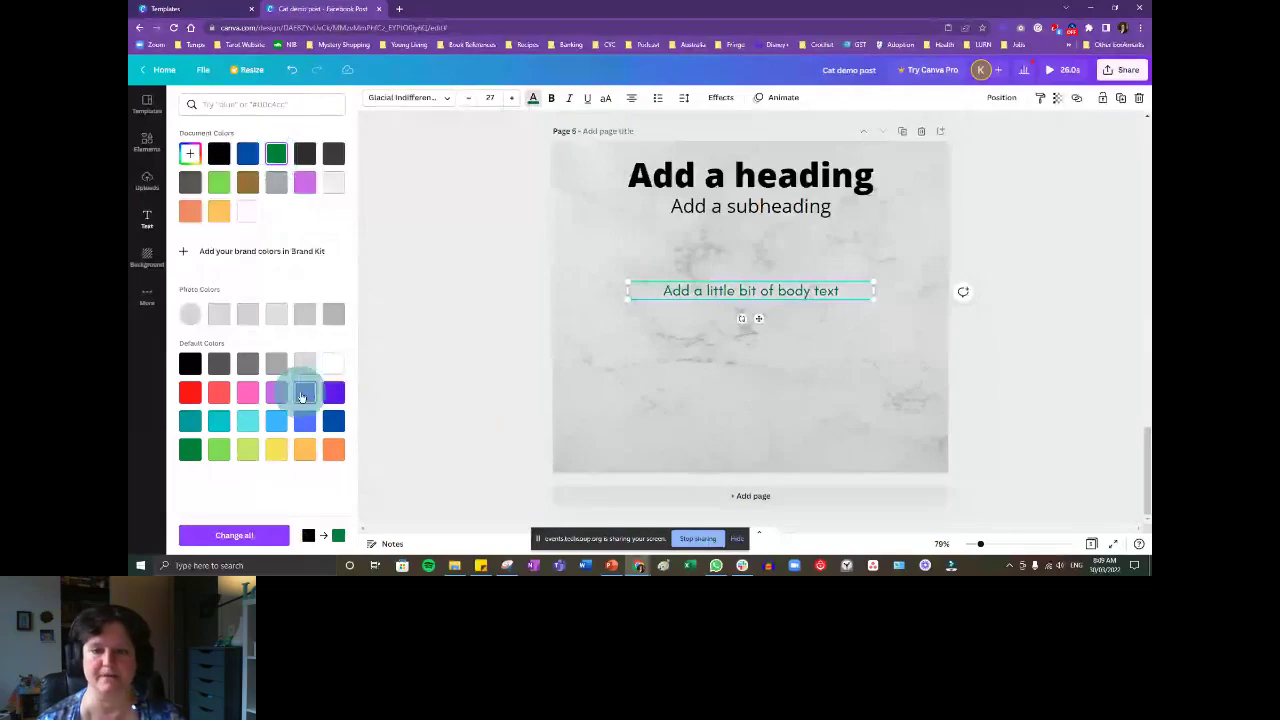
Recolor the body text with pink from the default colors, then try tilting it and return it to level.
click(247, 392)
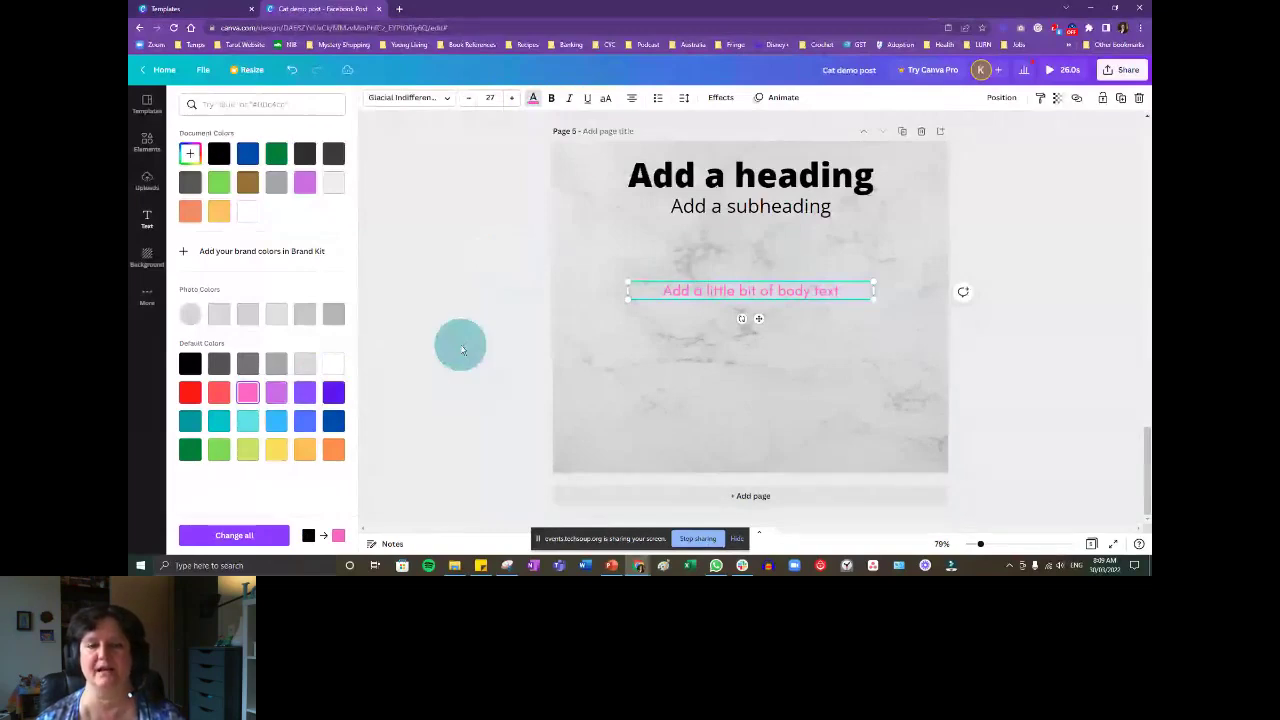
drag(741, 318, 749, 338)
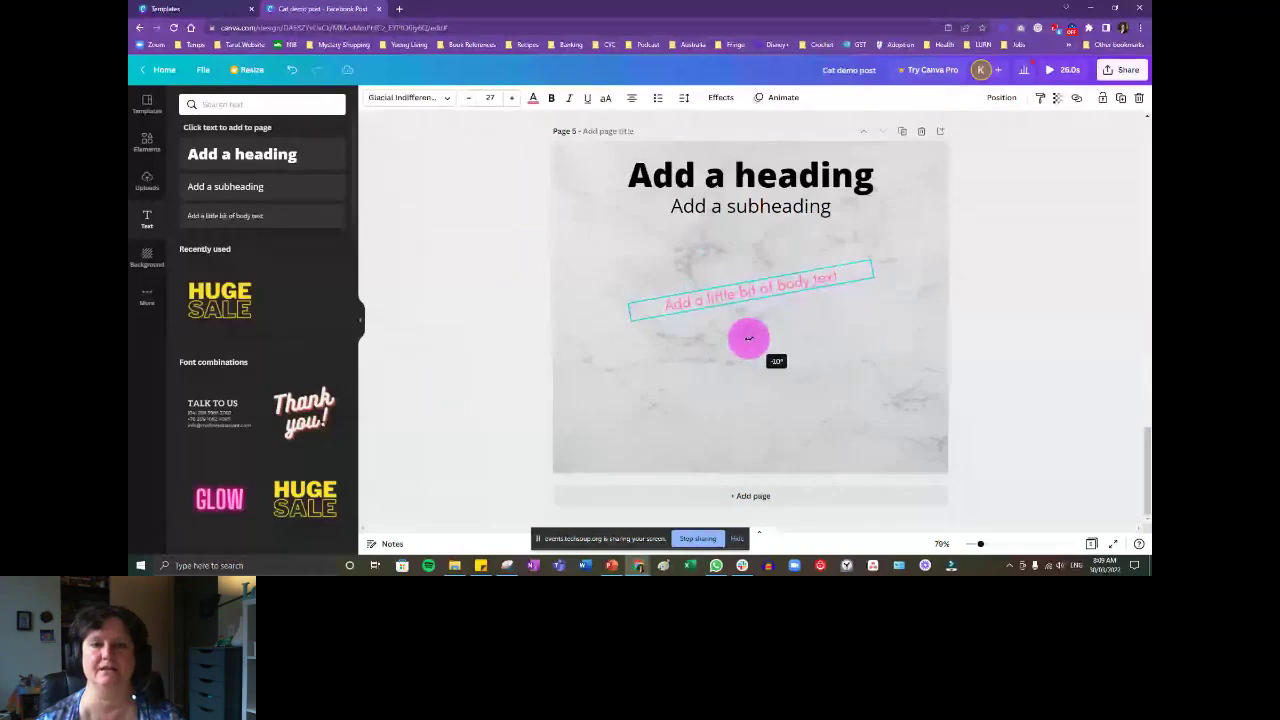
drag(749, 338, 751, 338)
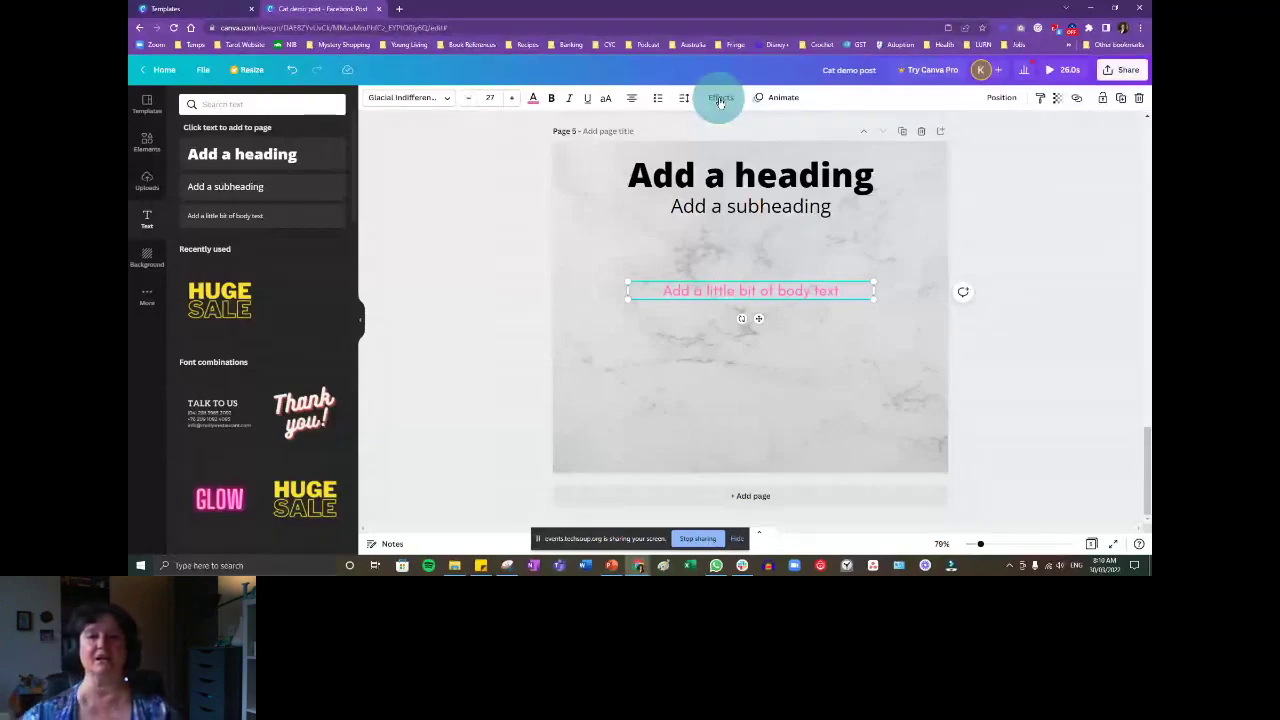
Apply the Curve shape effect to the body text and set its curve to 34.
click(720, 100)
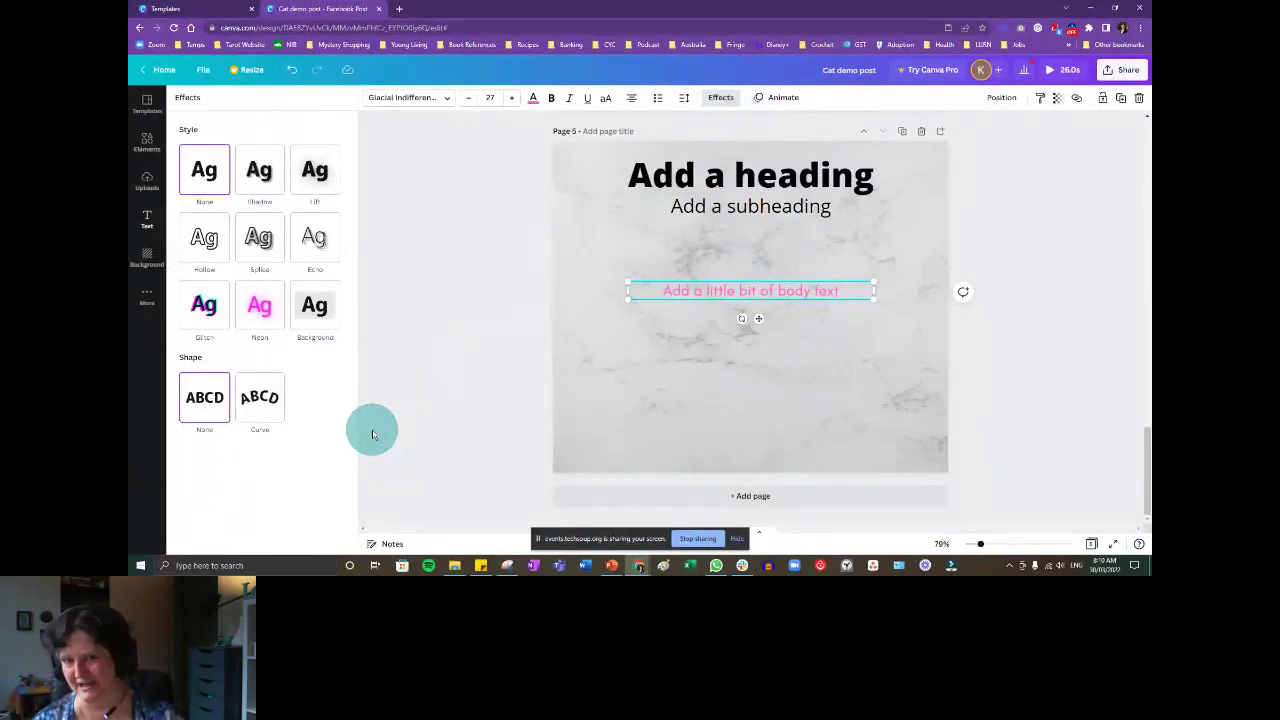
click(265, 396)
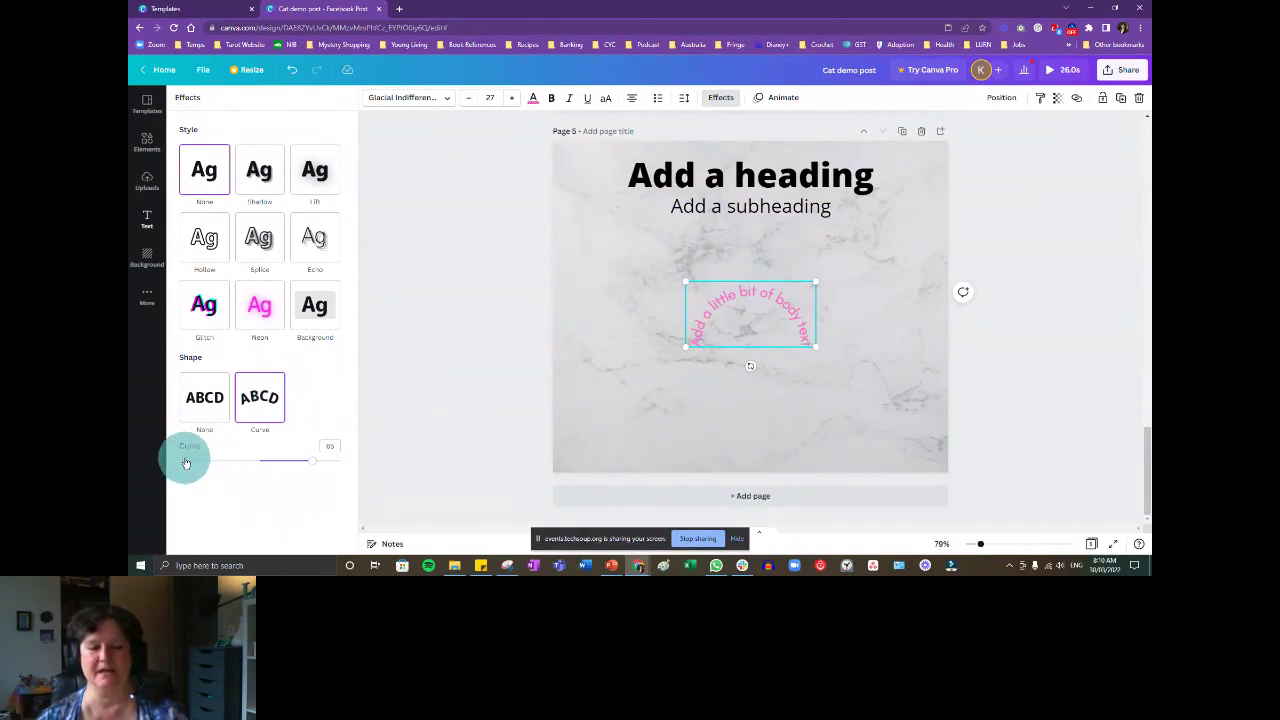
drag(312, 460, 288, 470)
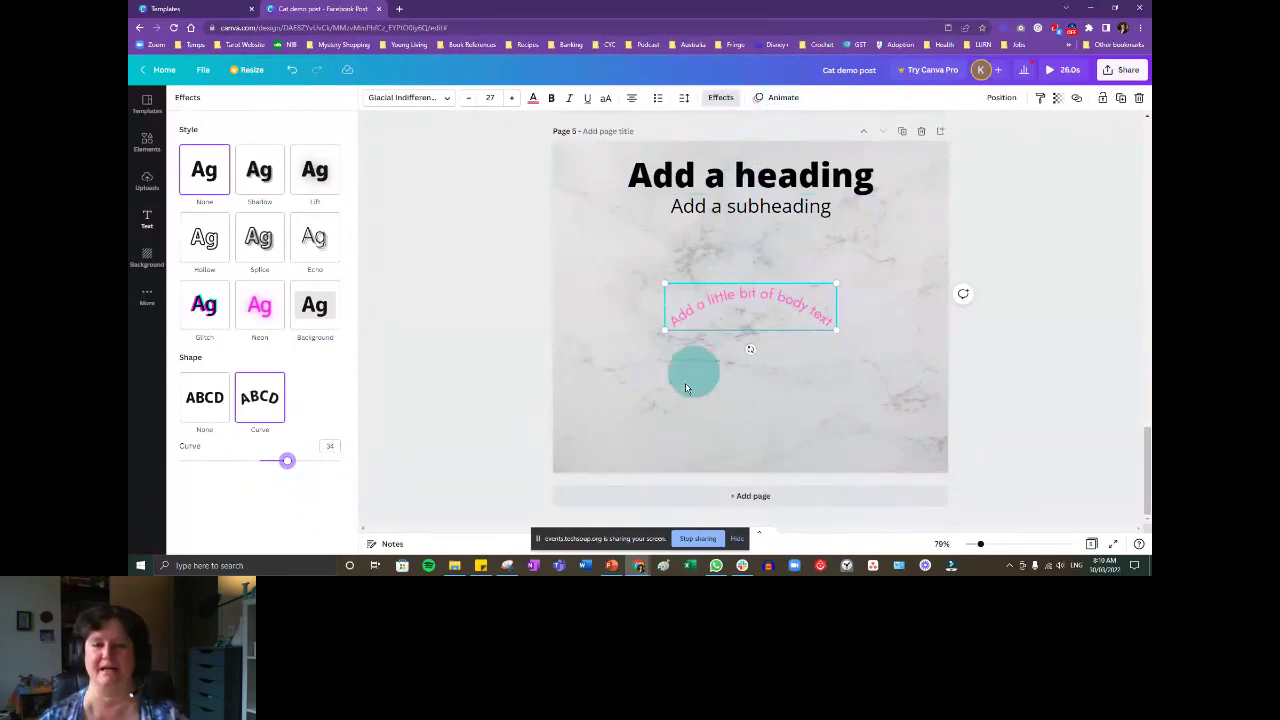
Move the curved body text toward the bottom of the page and shift the subheading lower, away from the heading.
click(146, 220)
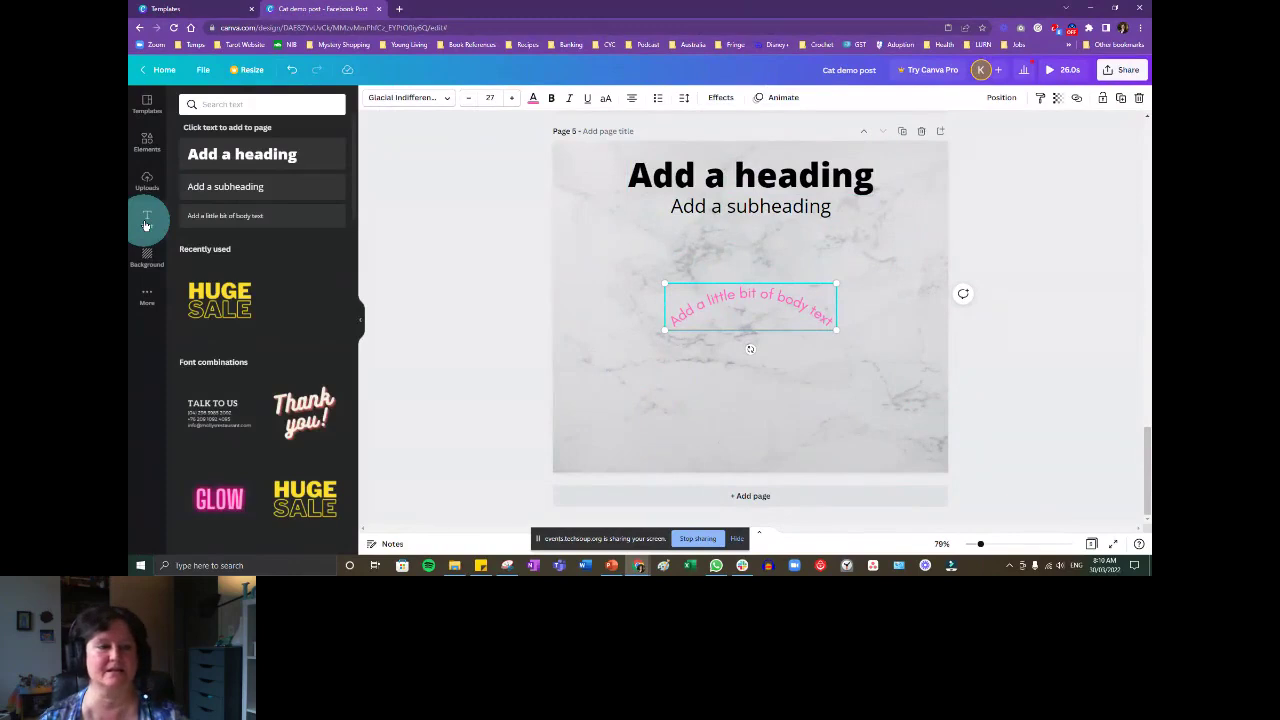
click(734, 211)
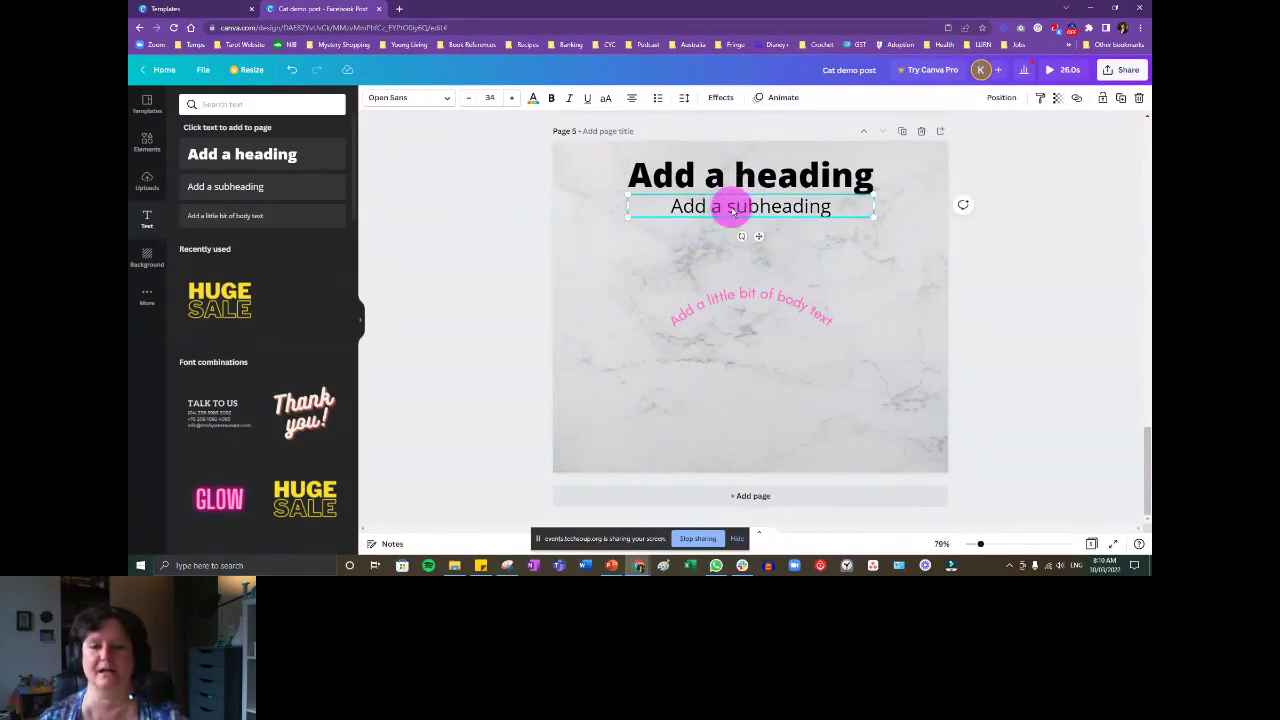
click(703, 326)
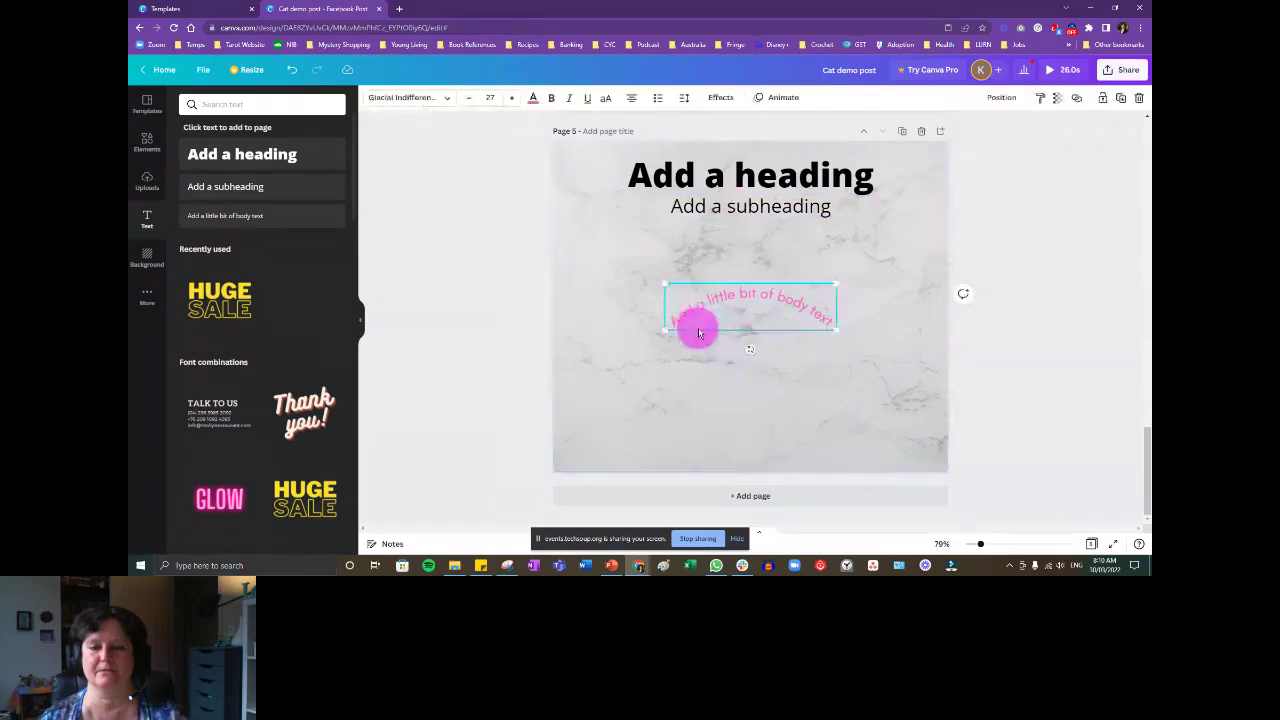
drag(694, 331, 702, 434)
click(754, 214)
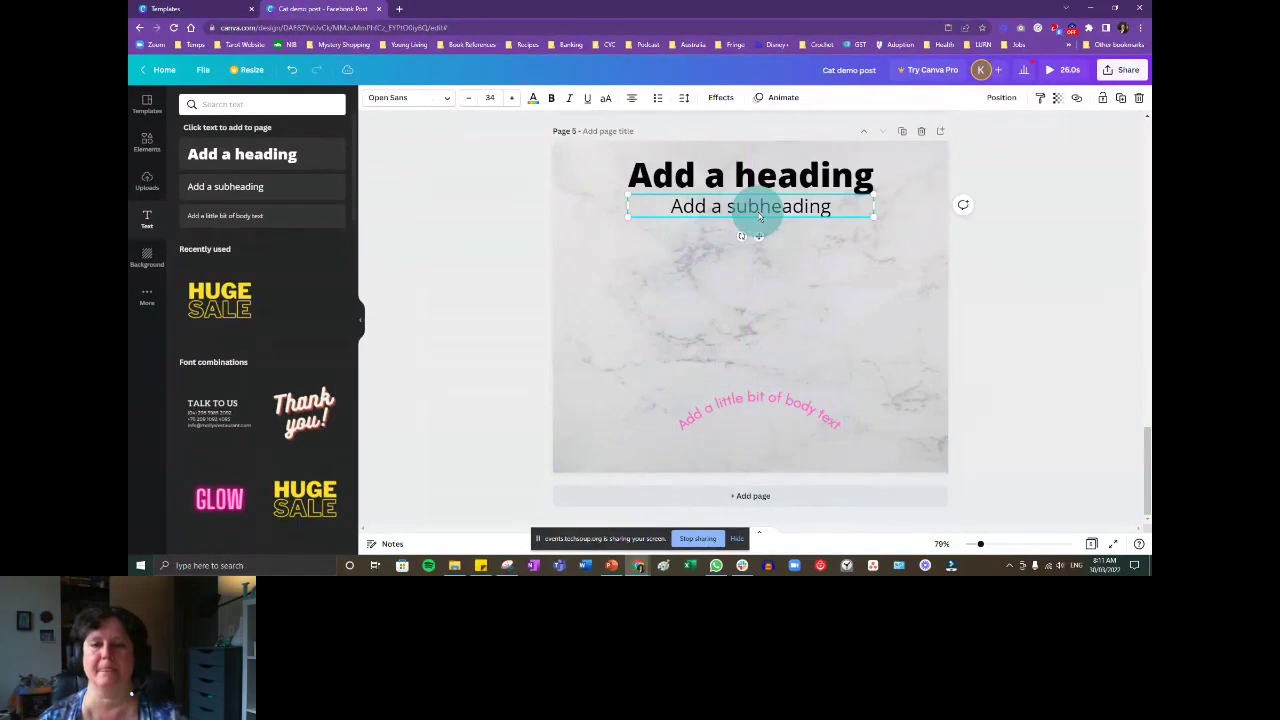
drag(759, 216, 757, 260)
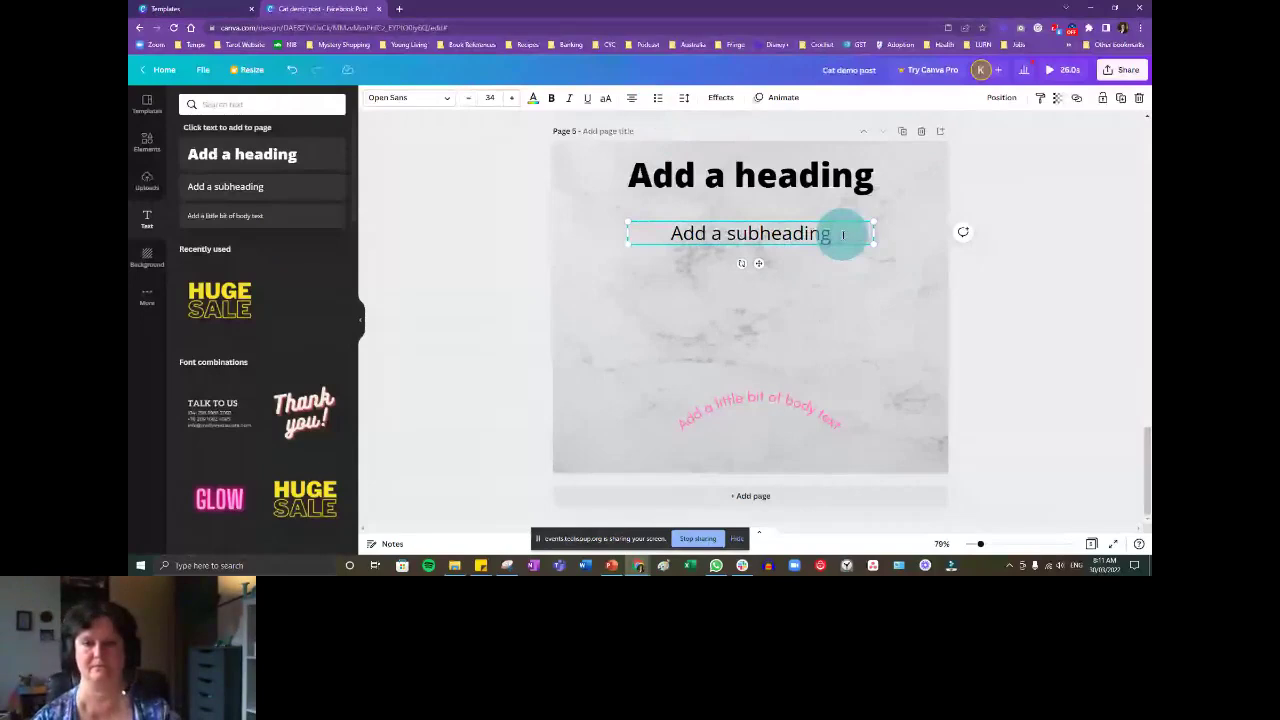
Replace the subheading's text with "Create a list" and add bullets reading "point 1", "point 2" and "point 3" below it.
key(ctrl+z)
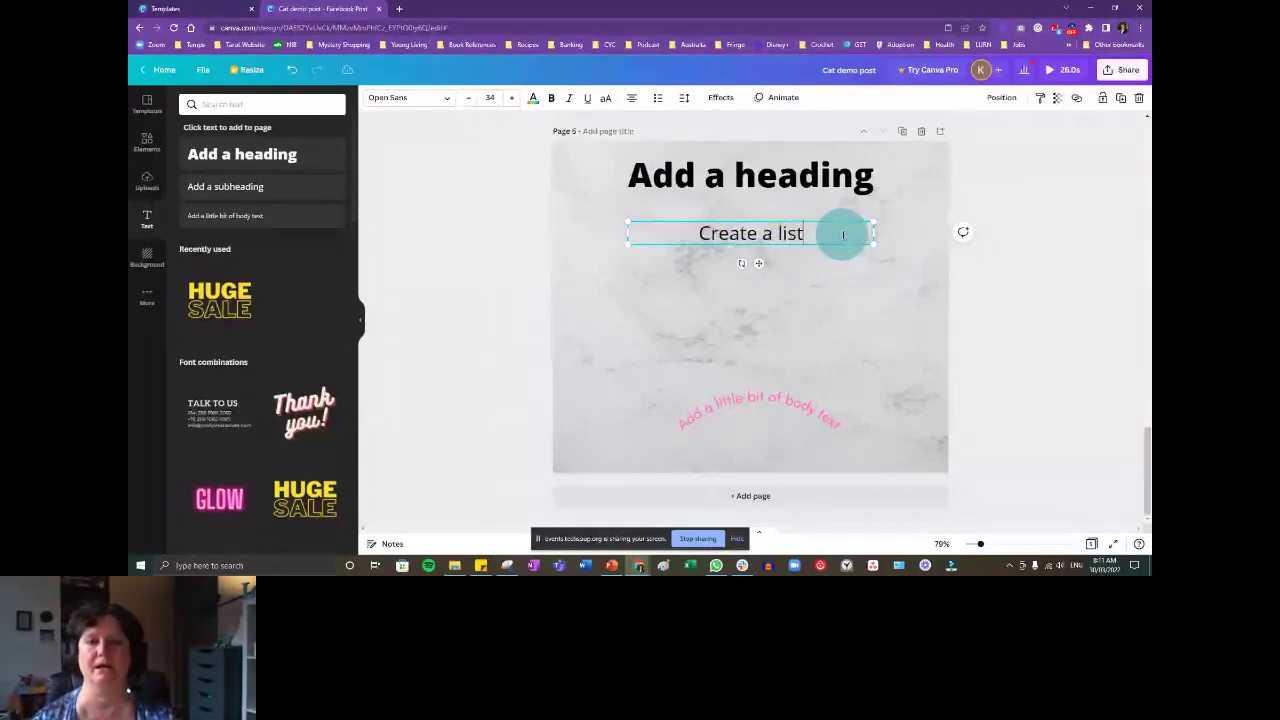
key(Return)
click(658, 98)
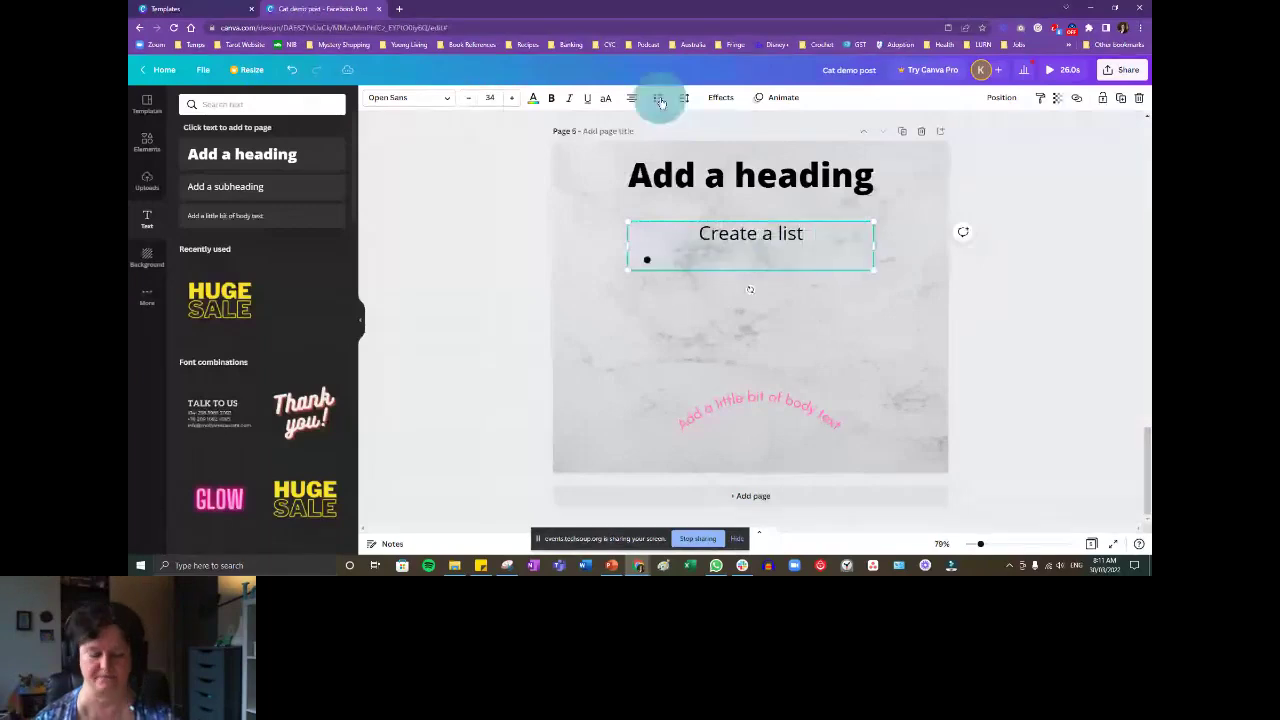
text(poi)
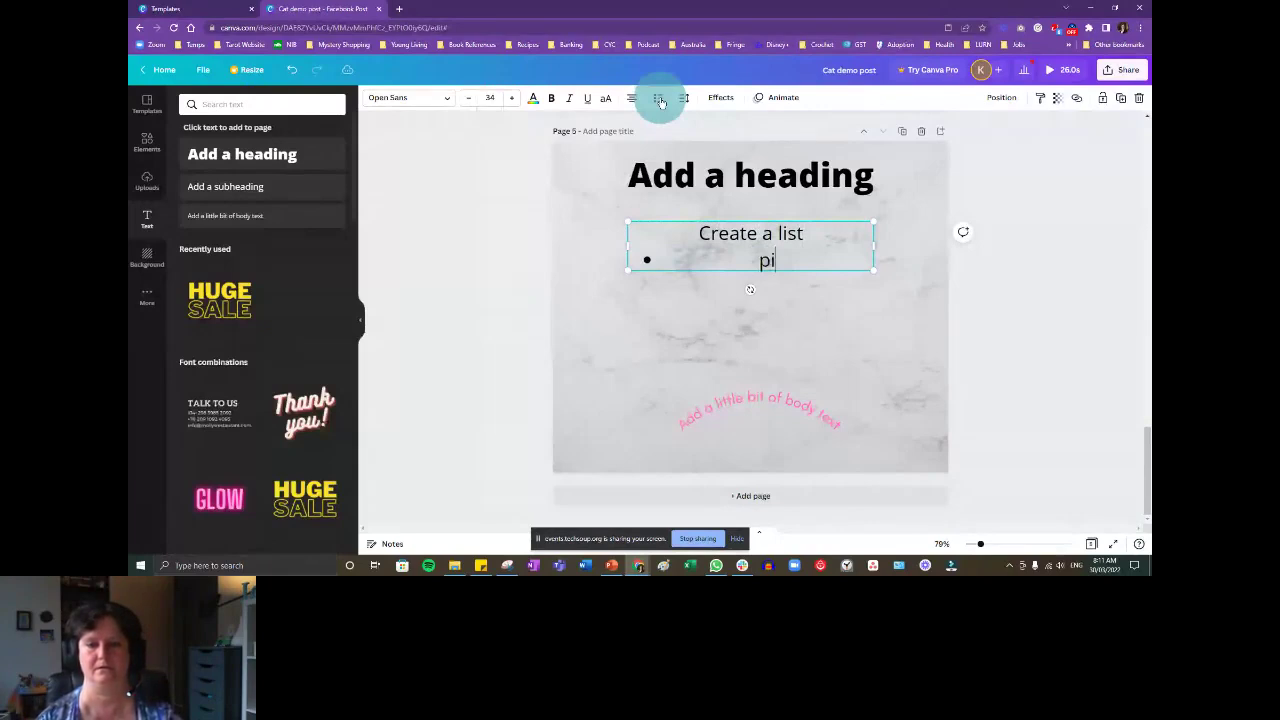
text(nt 1)
key(Return)
text(point 2)
key(Return)
text(point 3)
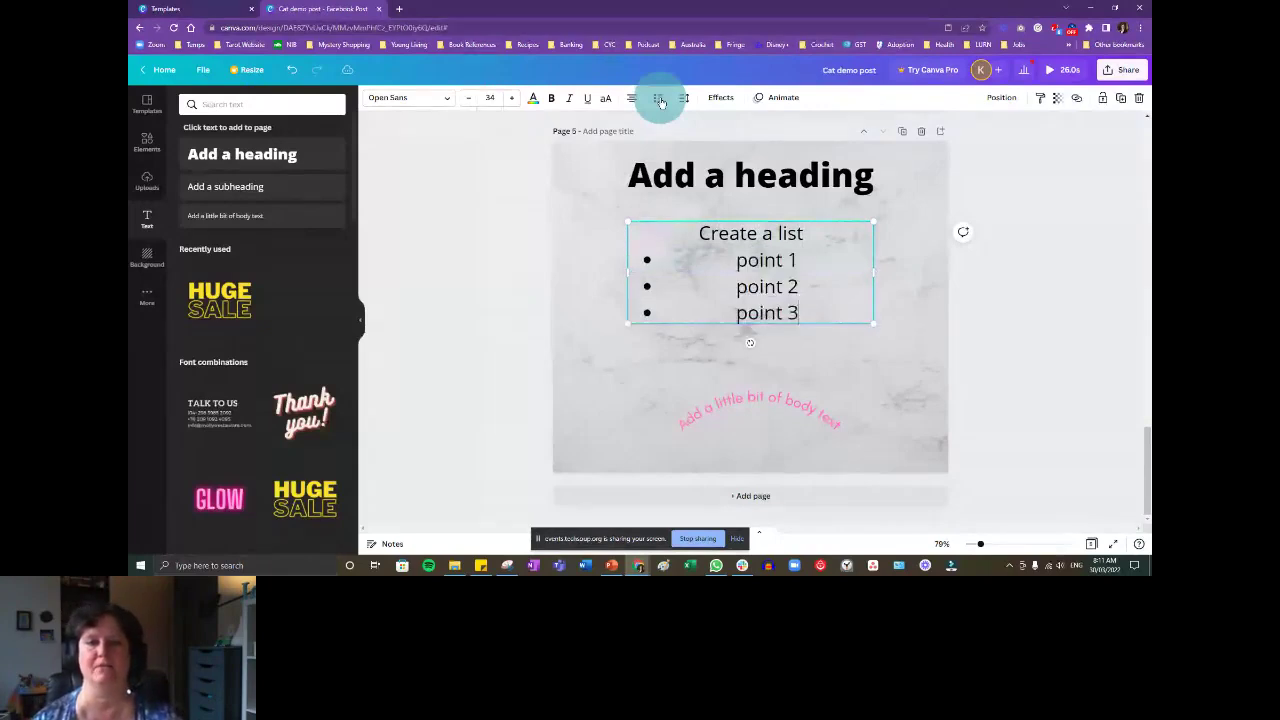
Left-align the three bullet points, keeping the "Create a list" line centered, and deselect the text box.
click(660, 100)
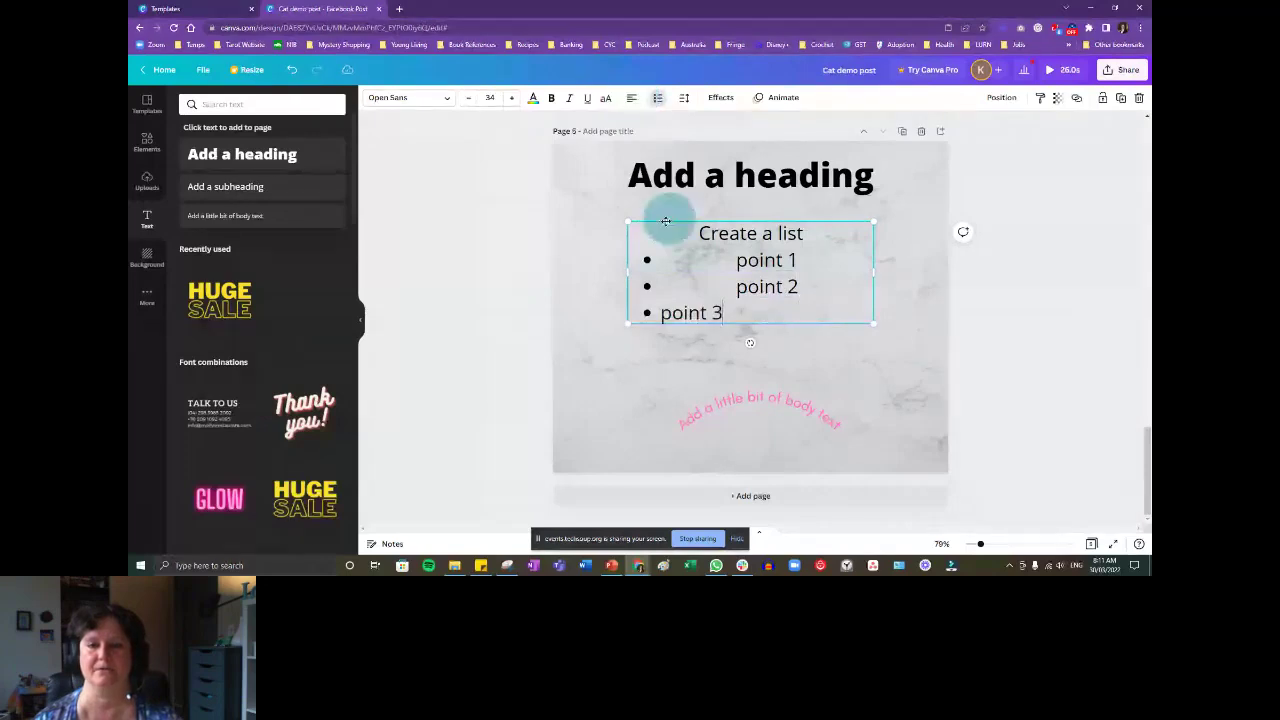
click(516, 263)
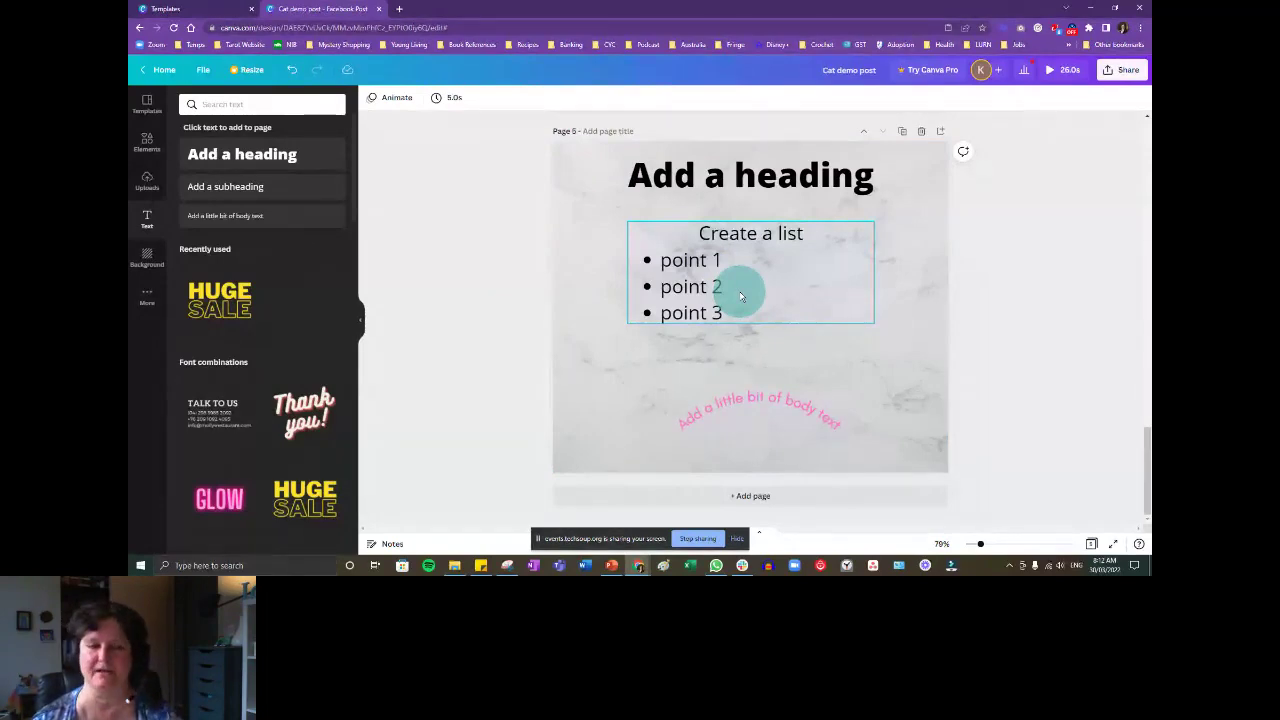
click(381, 117)
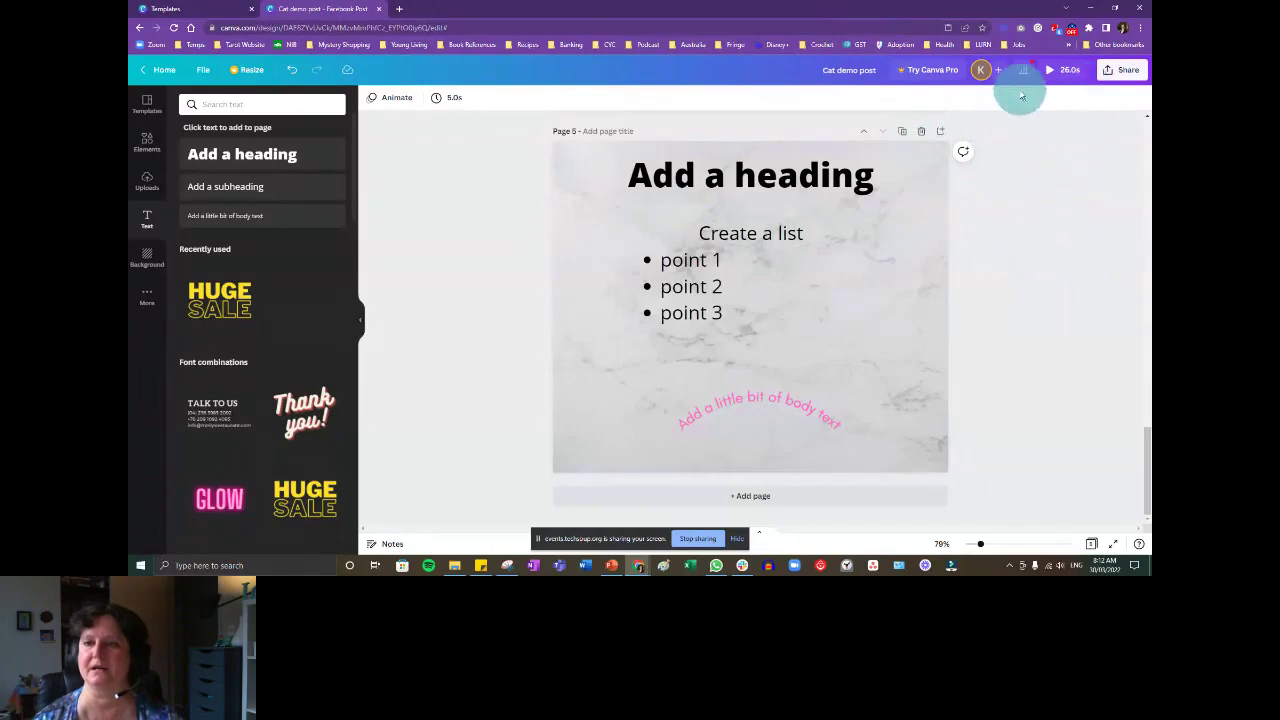
Download only page 1 of the design as an MP4 video and save it under the file name "Cat demo post".
click(1106, 76)
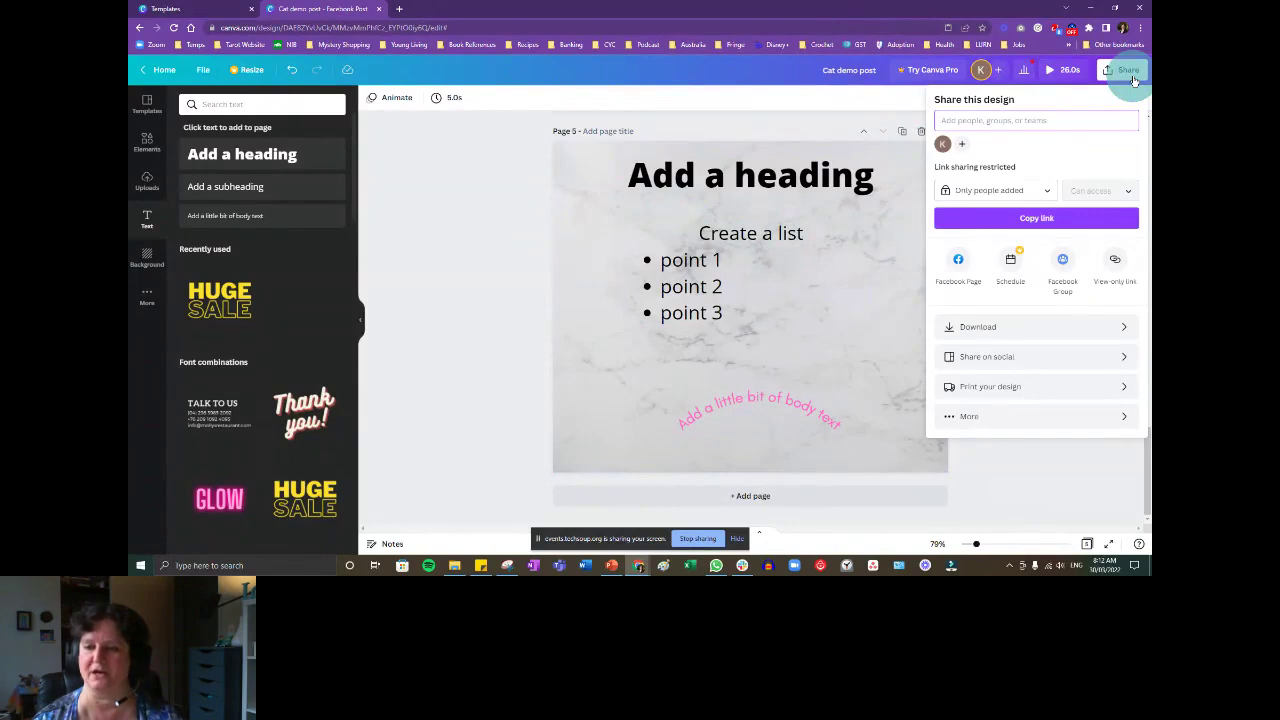
click(1056, 120)
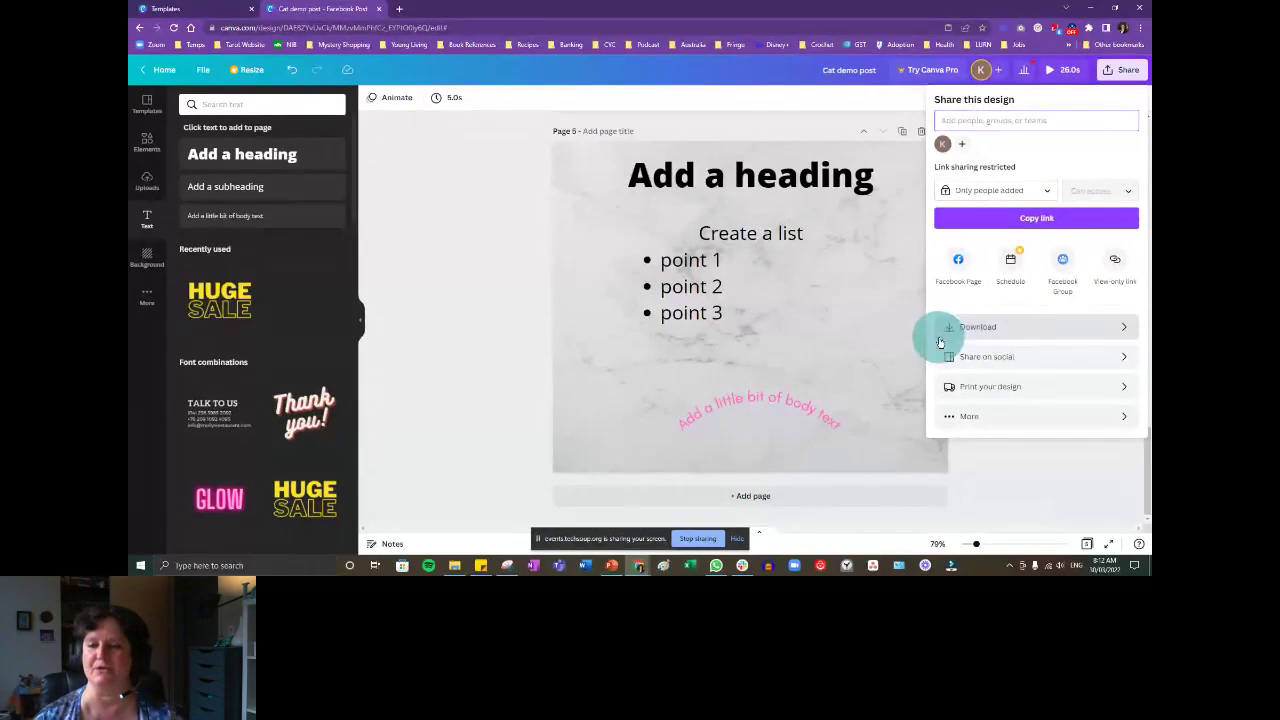
click(1124, 328)
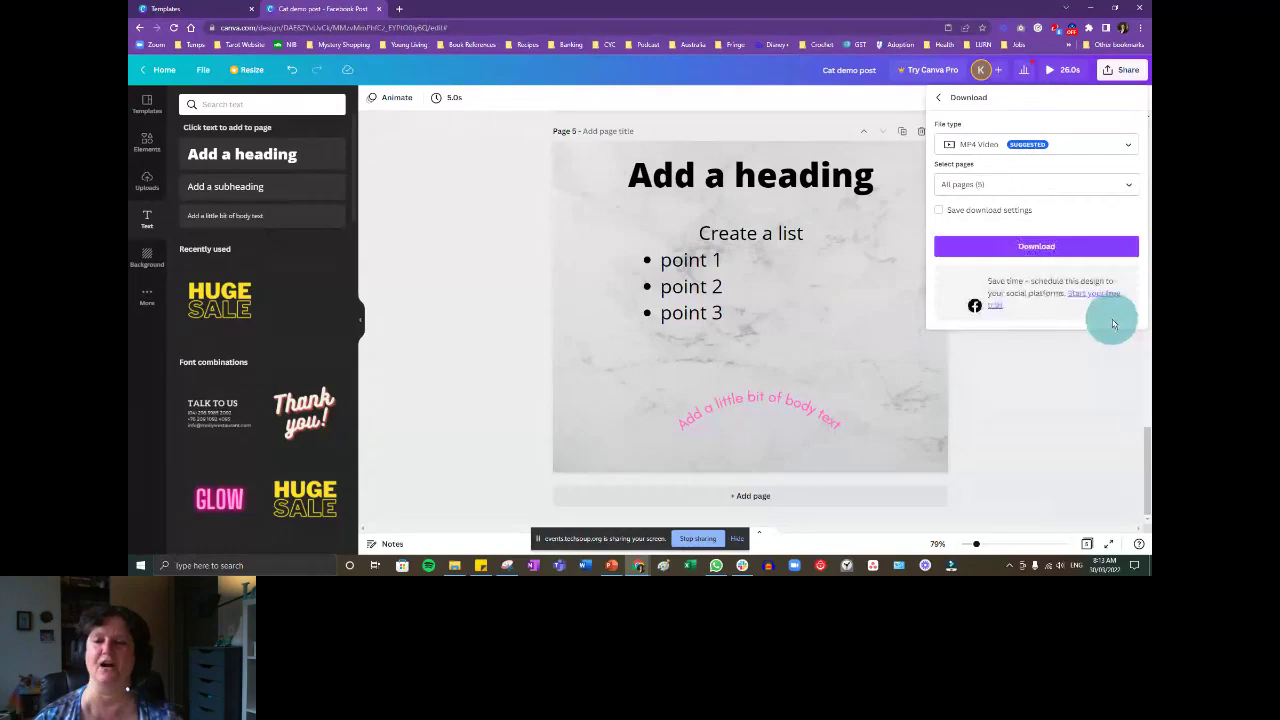
click(1128, 184)
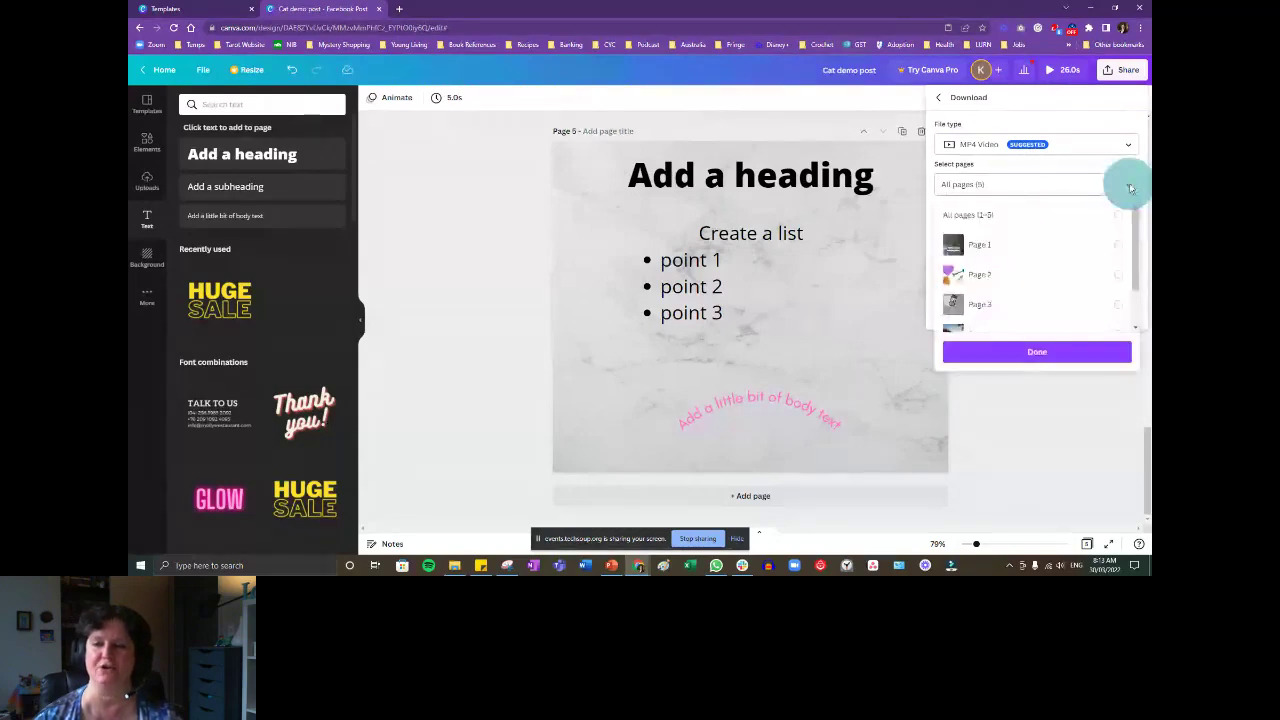
scroll(1014, 286, down, 2)
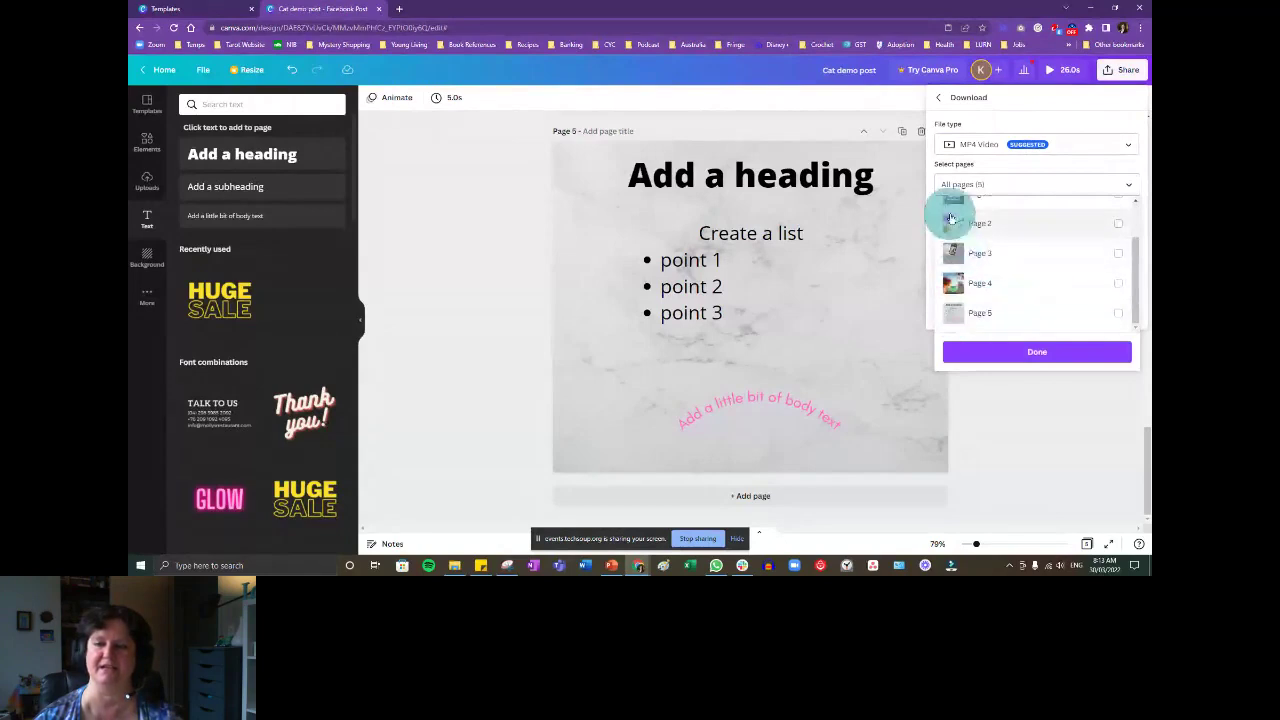
scroll(1000, 240, up, 2)
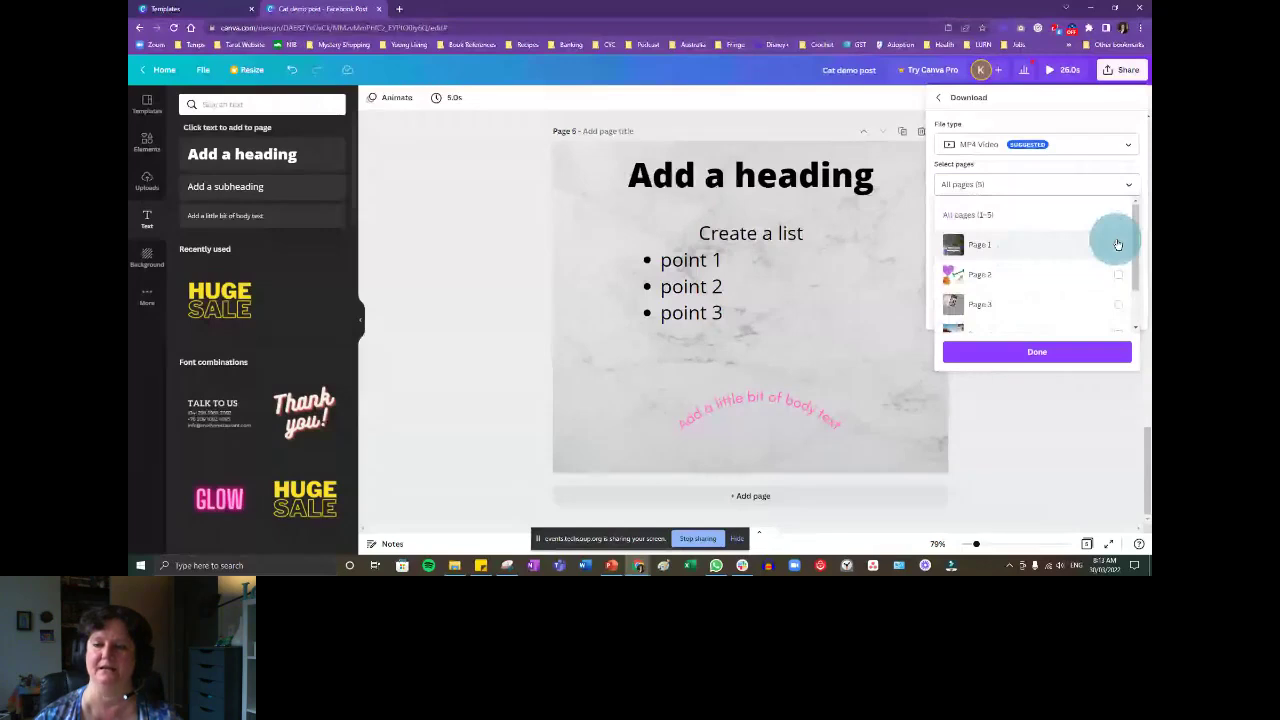
click(1118, 244)
click(1039, 248)
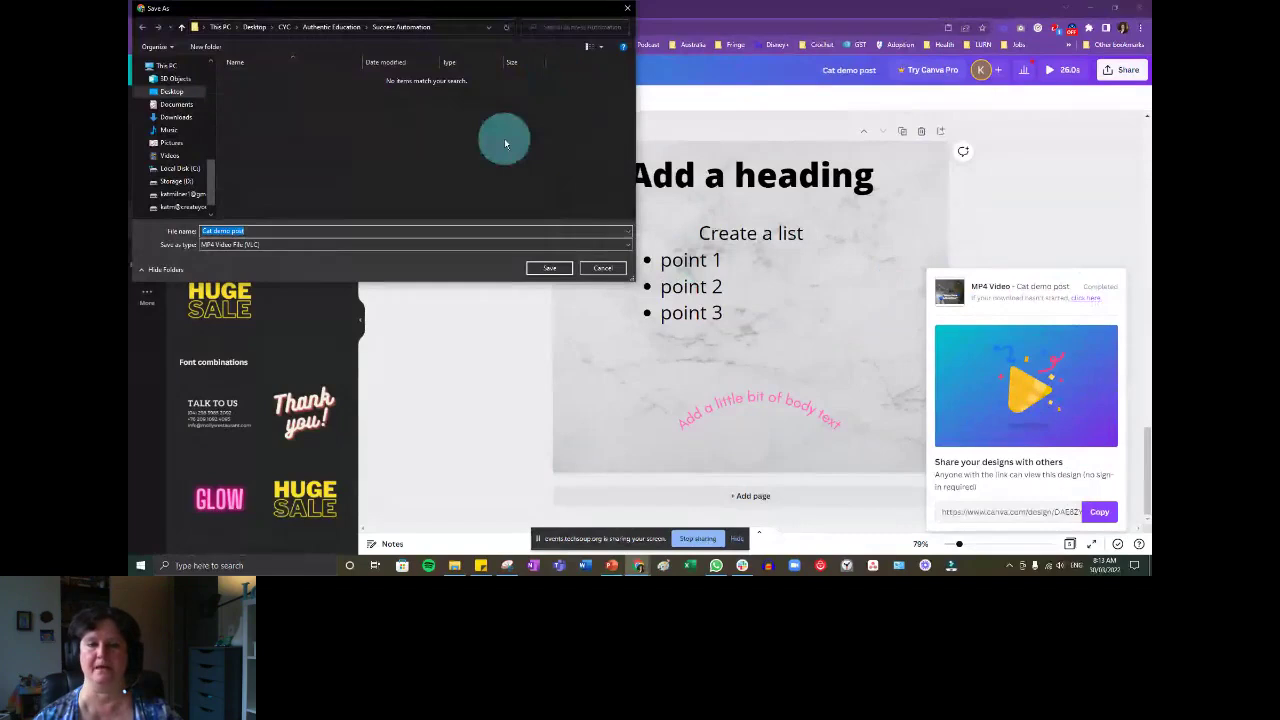
key(Return)
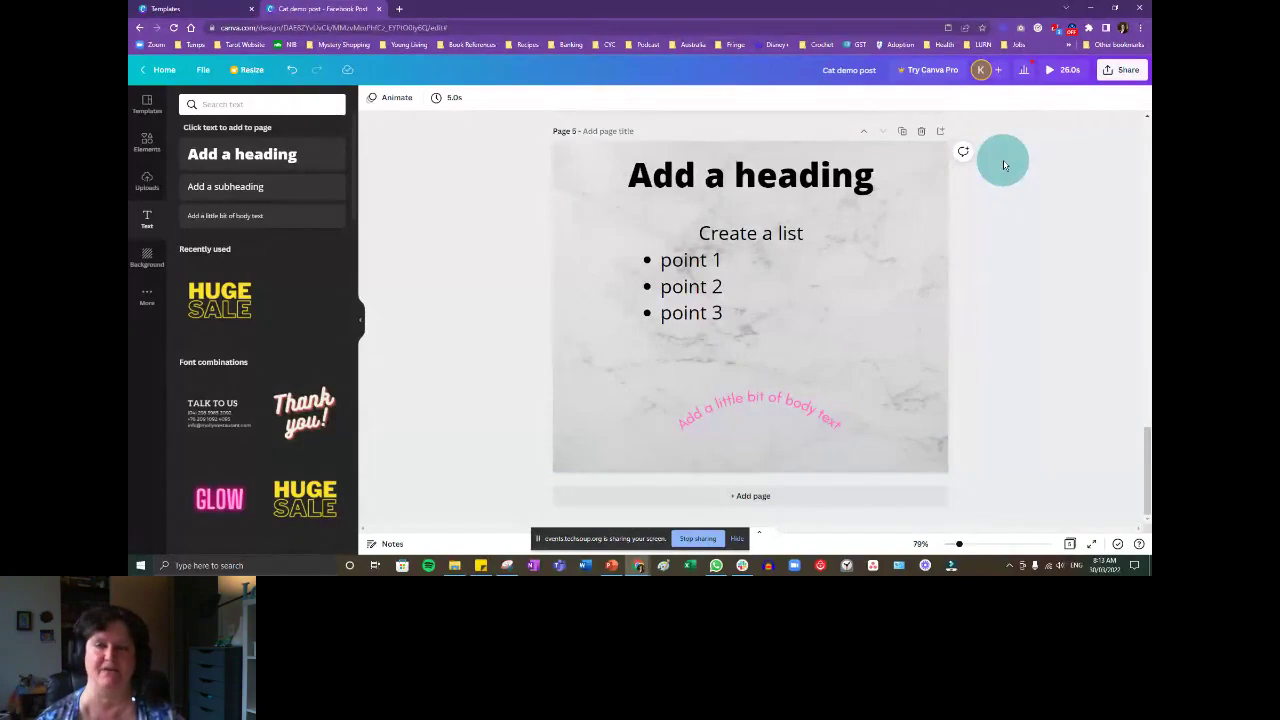
Review the design's link access choices and the social networks offered for publishing, then close the sharing options.
click(1109, 72)
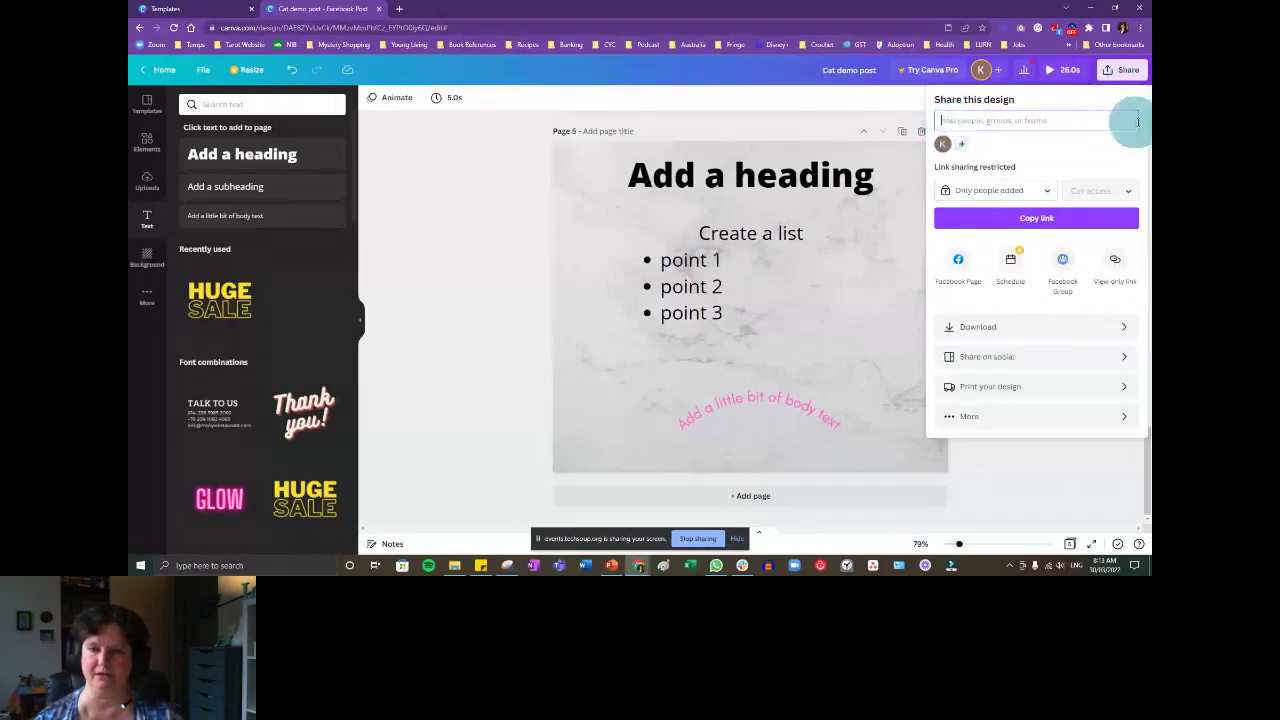
click(1020, 190)
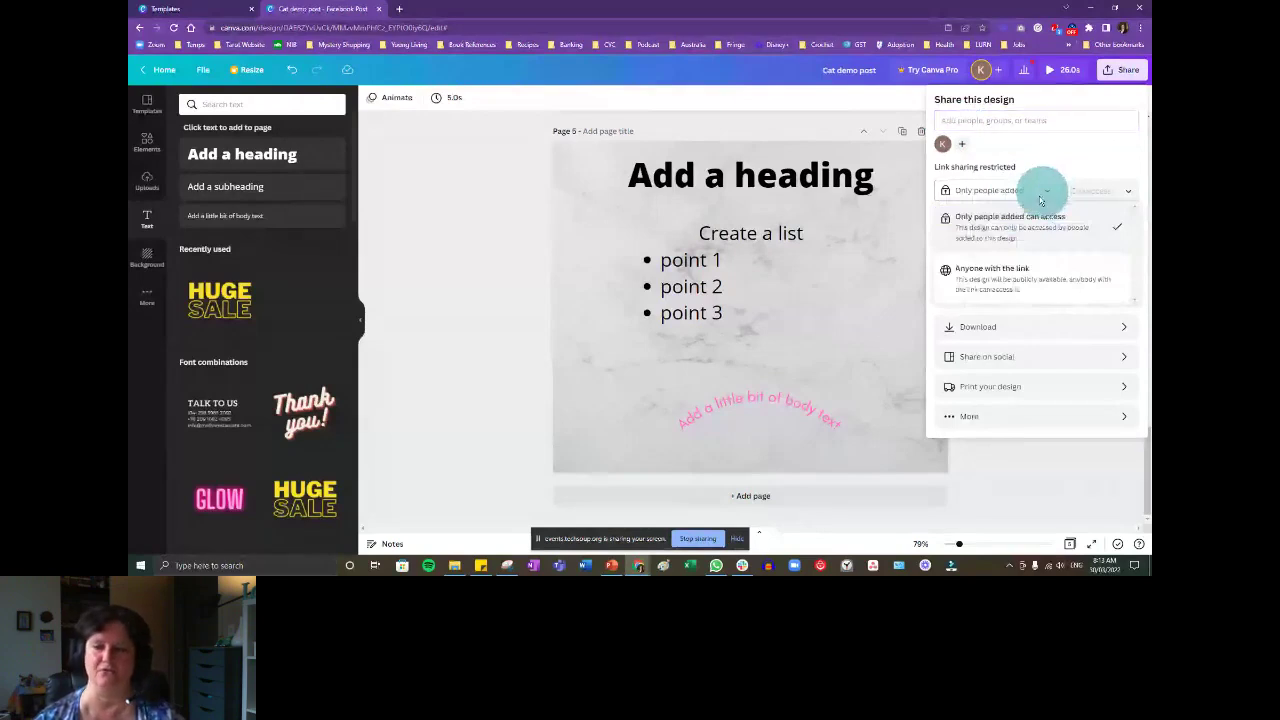
click(976, 332)
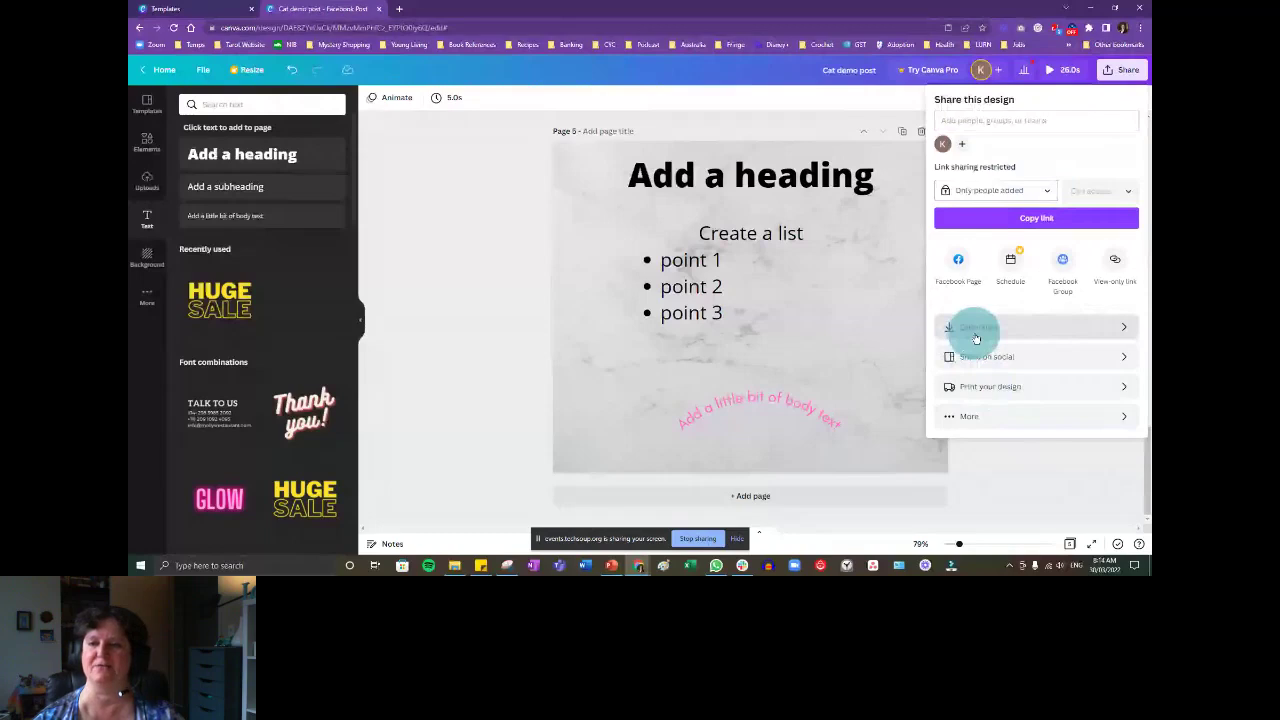
click(982, 356)
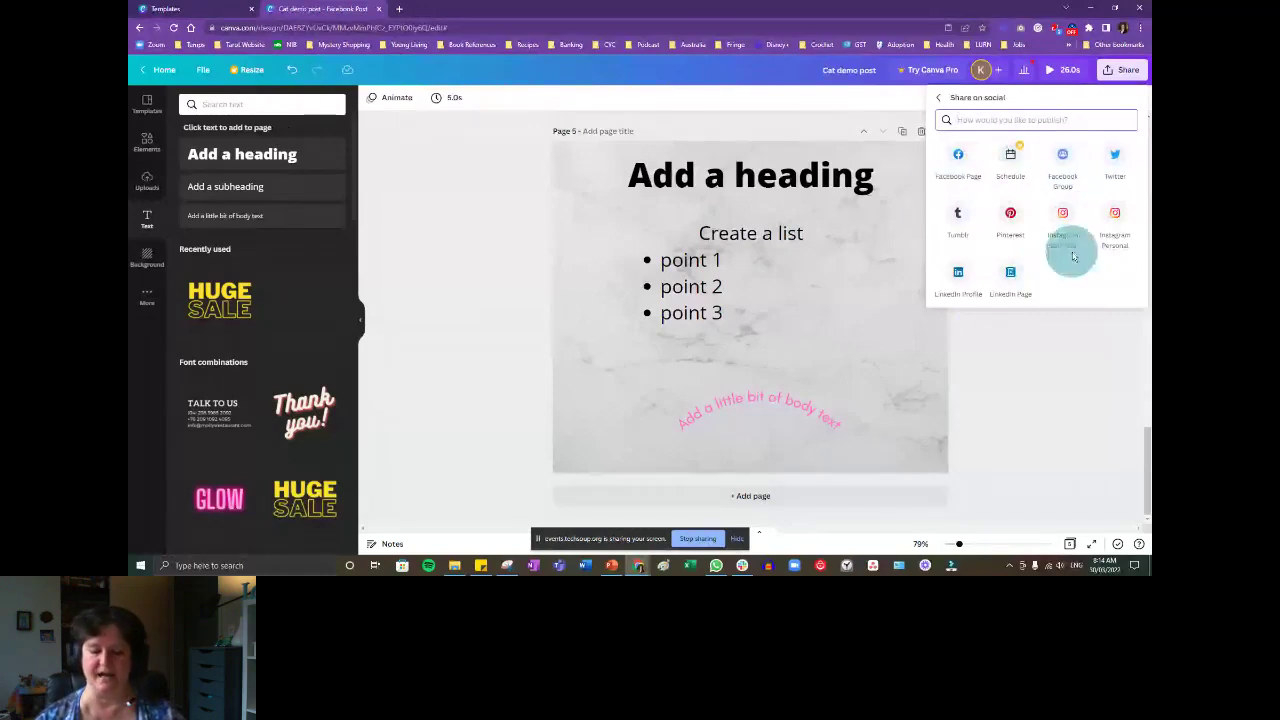
click(1061, 421)
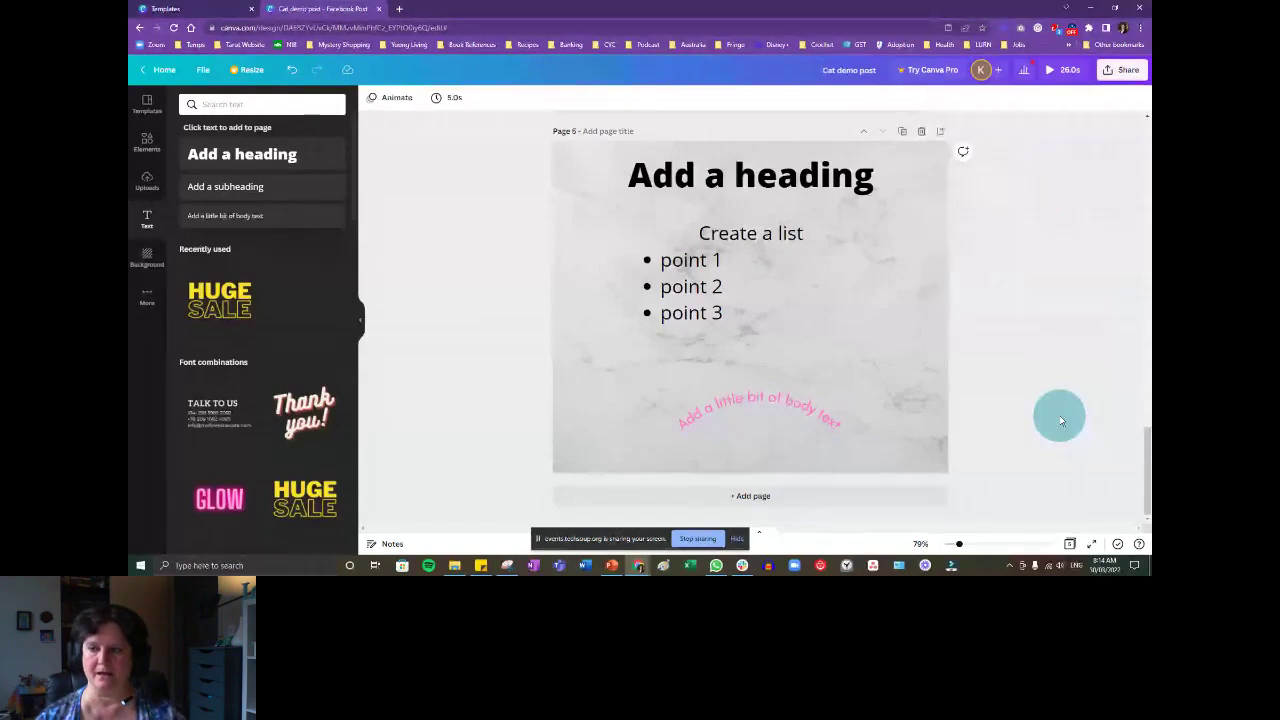